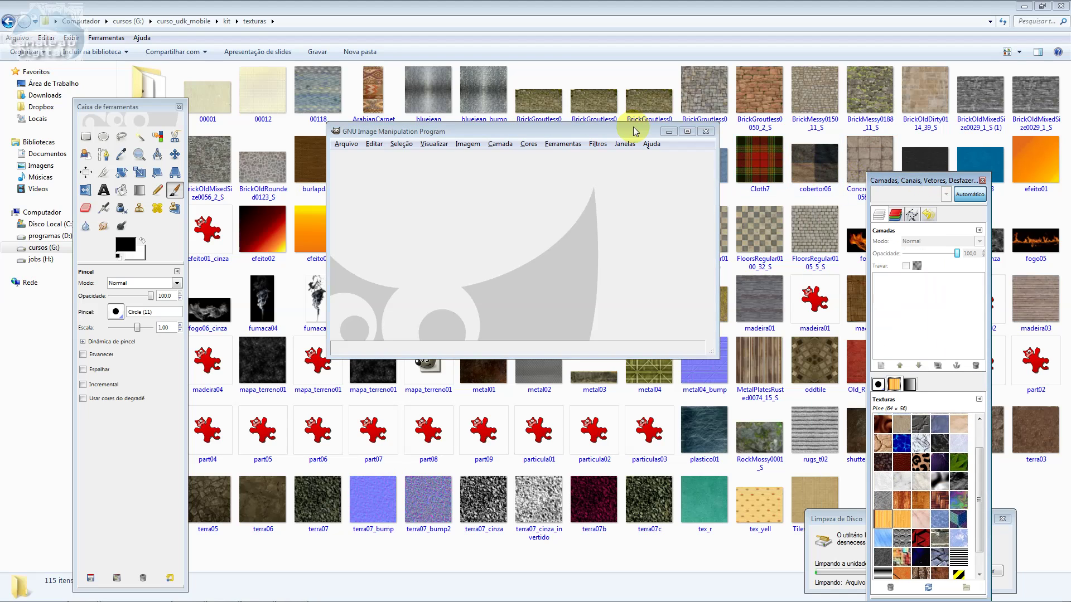
# - Preview terra07_cinza_invertido from the texturas folder in an image viewer, then close it
pyautogui.moveTo(624, 131)
pyautogui.mouseDown()
pyautogui.moveTo(629, 253)
pyautogui.moveTo(656, 255)
pyautogui.mouseUp()
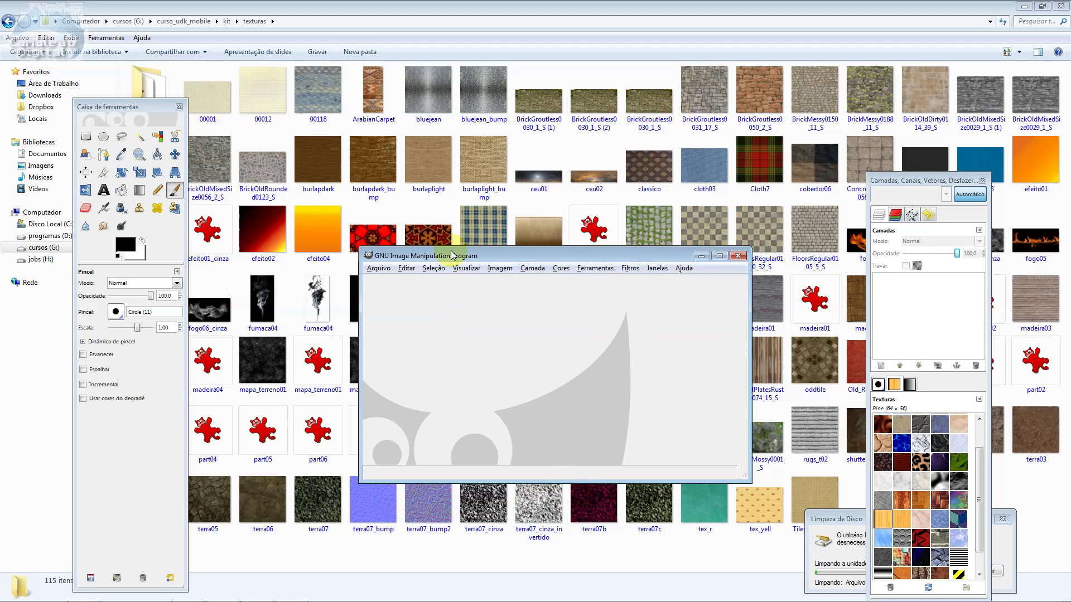
pyautogui.click(535, 527)
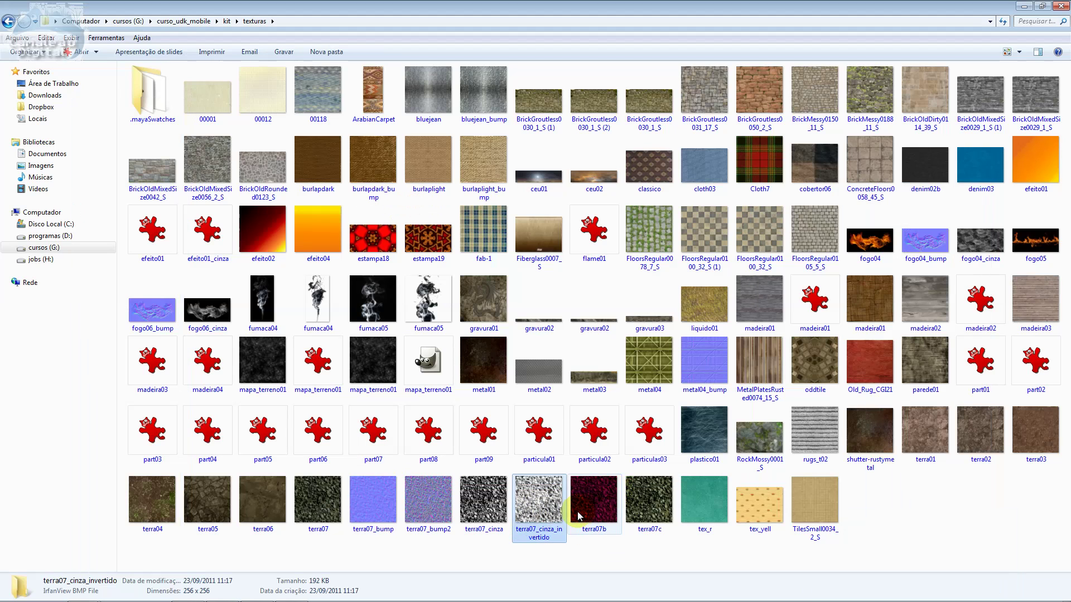
pyautogui.click(536, 519)
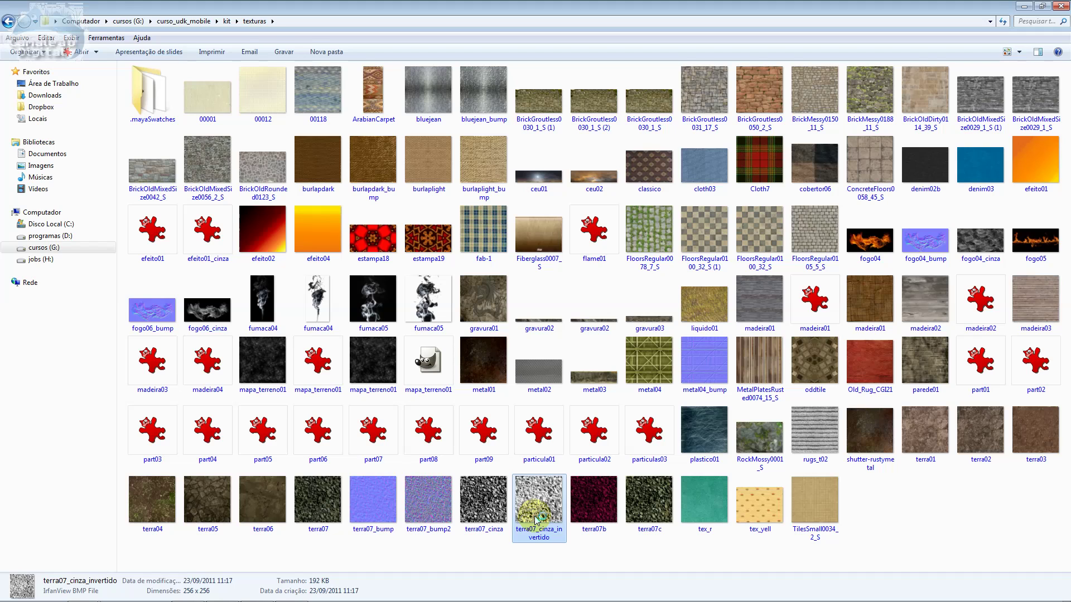
pyautogui.doubleClick(536, 518)
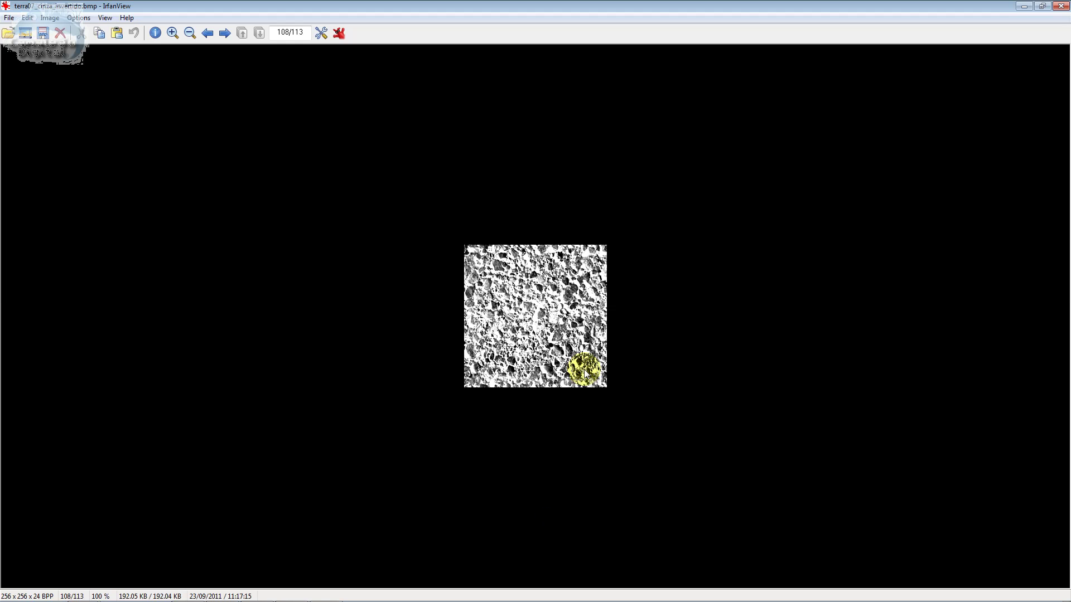
pyautogui.press('Escape')
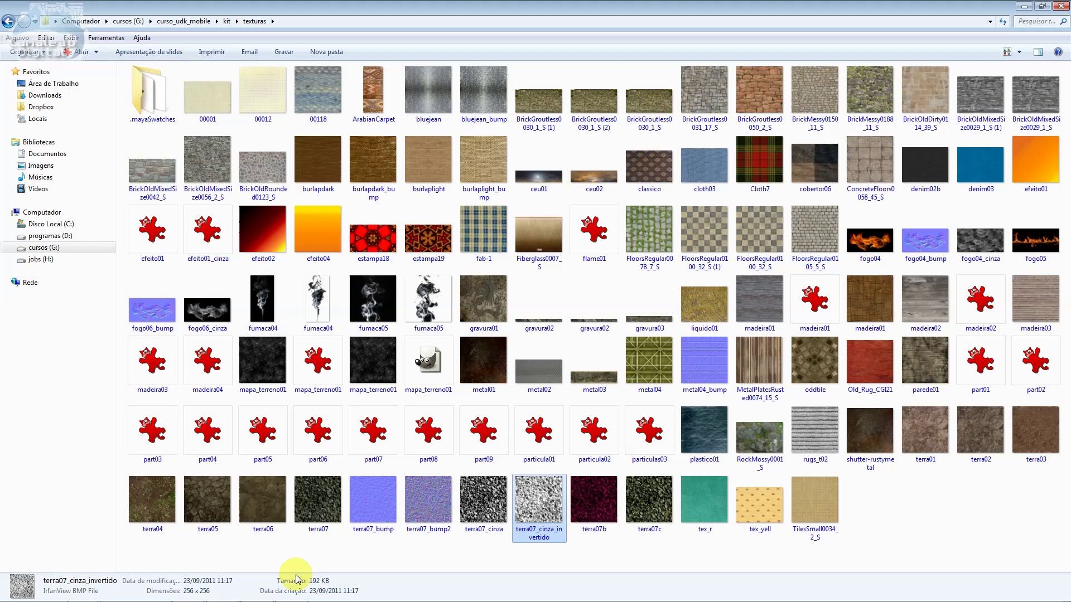
# - Minimise the Explorer textures folder window from the taskbar
pyautogui.moveTo(222, 592)
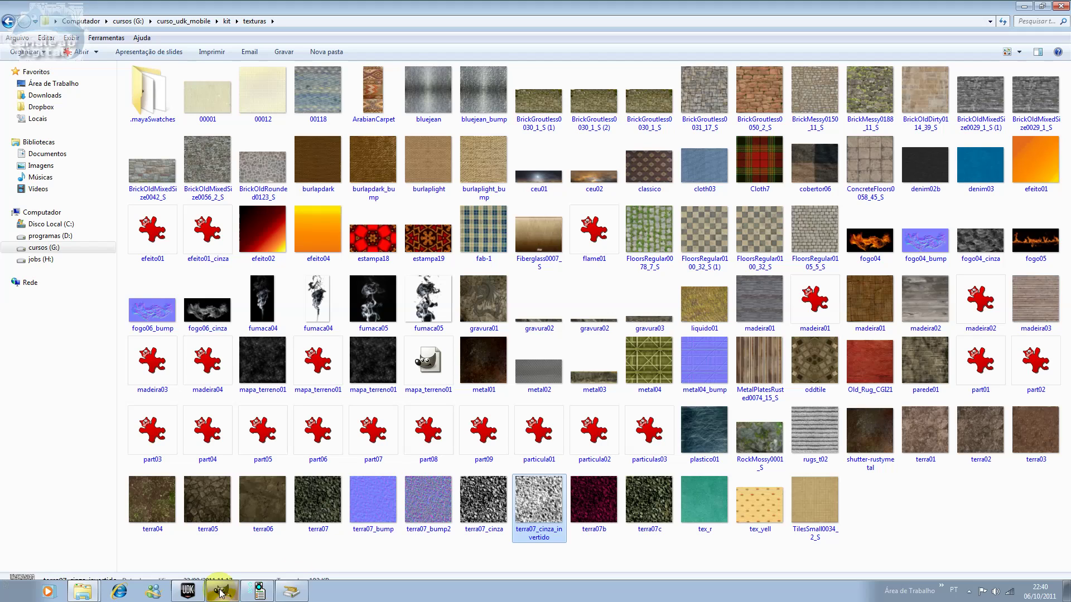
pyautogui.click(203, 590)
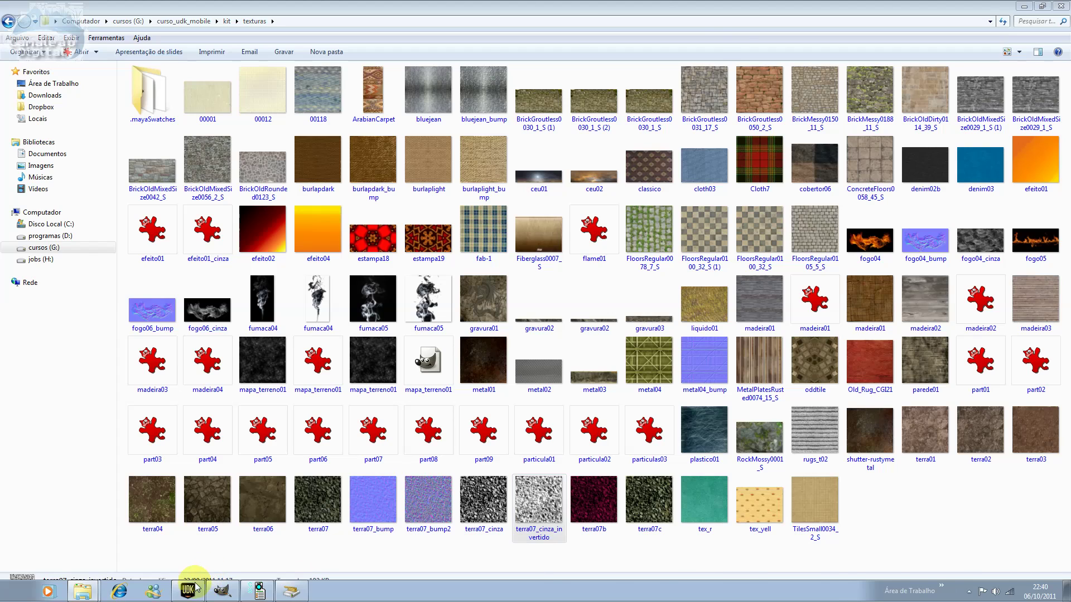
pyautogui.click(221, 591)
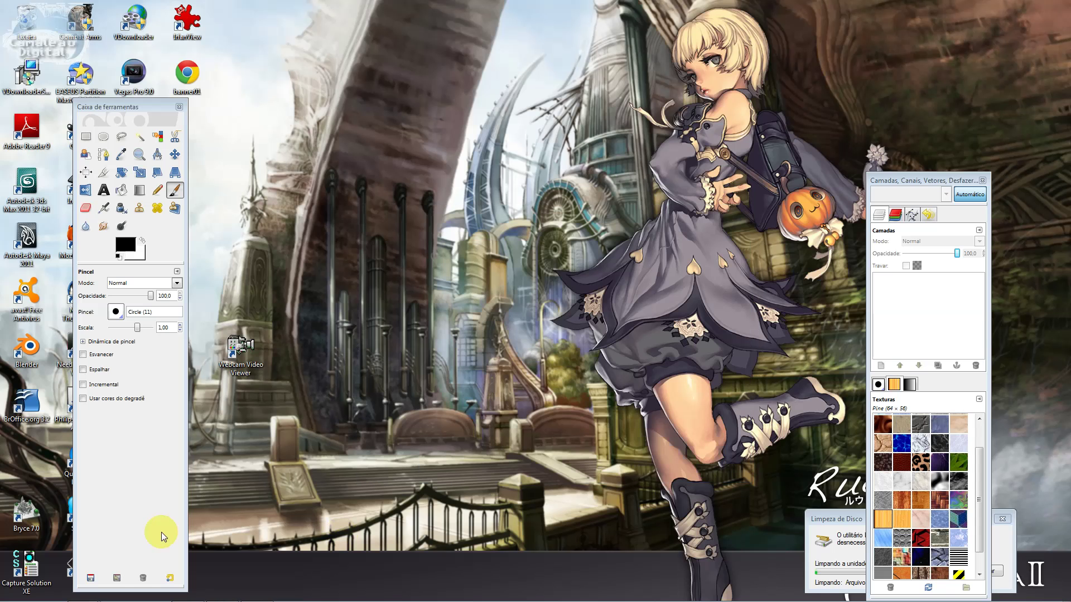
# - Import terra07_cinza_invertido.bmp into UDK's modelos3d package, materiais group
pyautogui.click(189, 591)
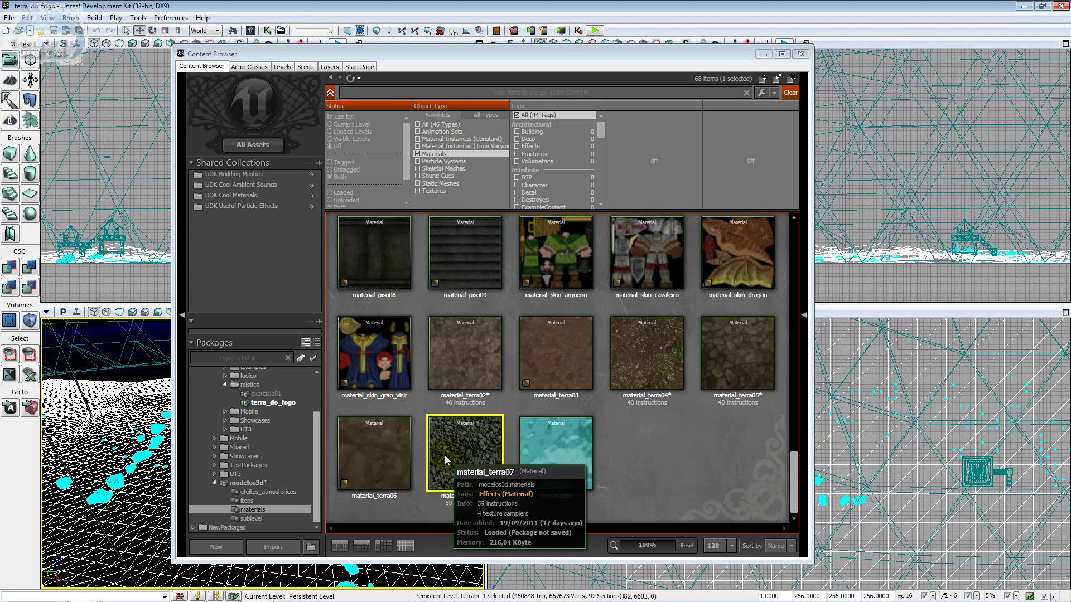
pyautogui.click(279, 546)
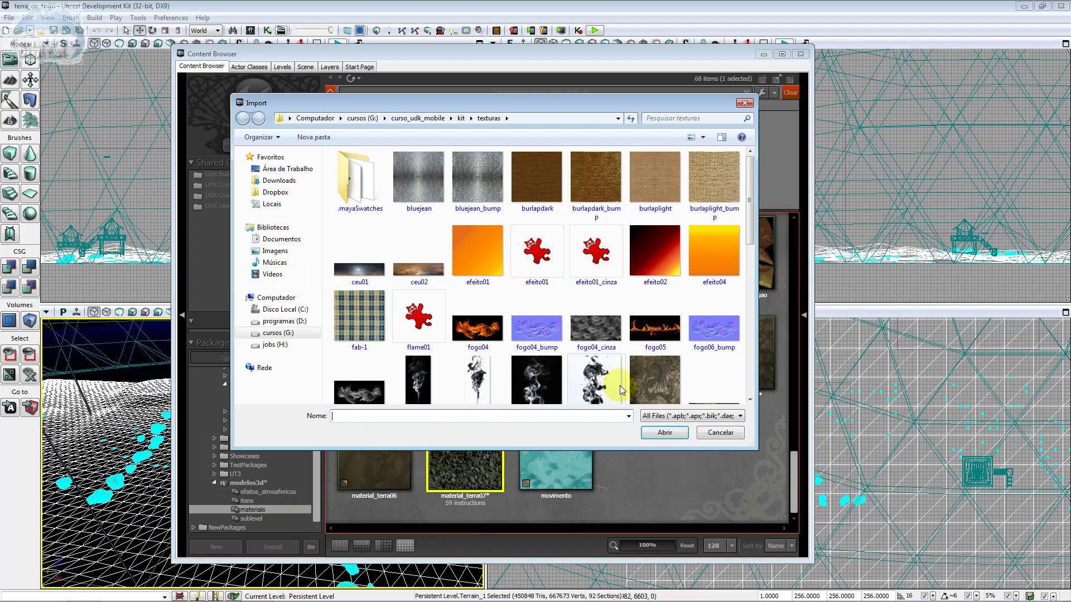
pyautogui.moveTo(749, 223); pyautogui.dragTo(768, 402)
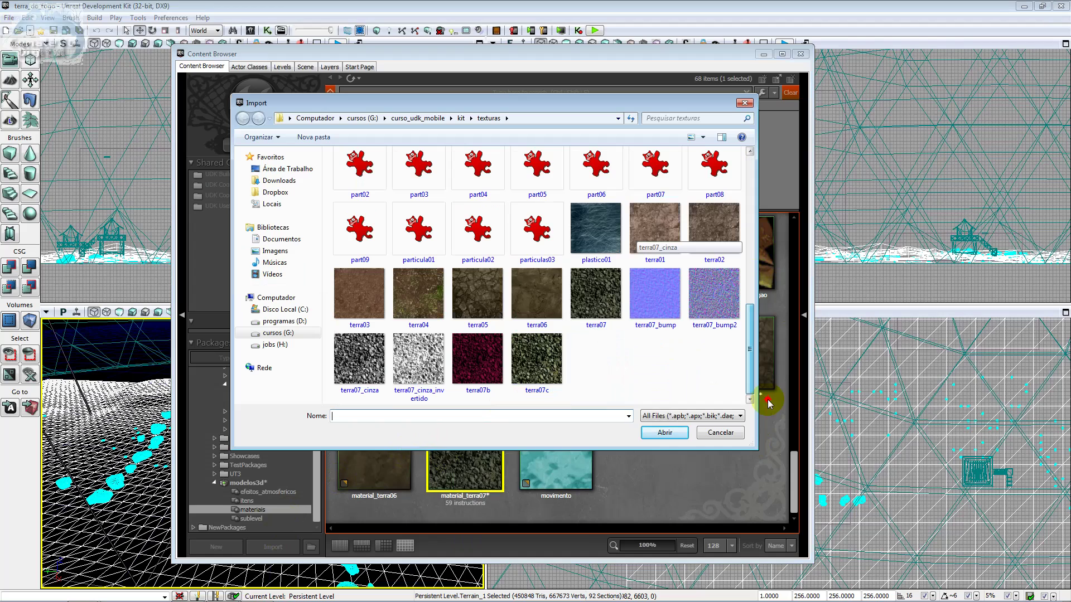
pyautogui.click(417, 364)
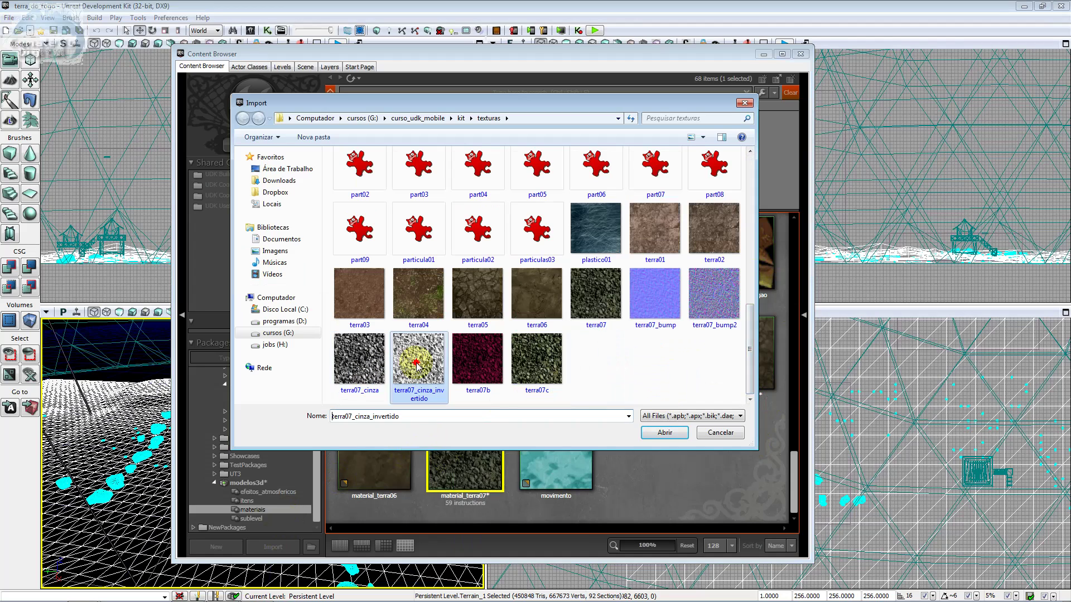
pyautogui.doubleClick(417, 363)
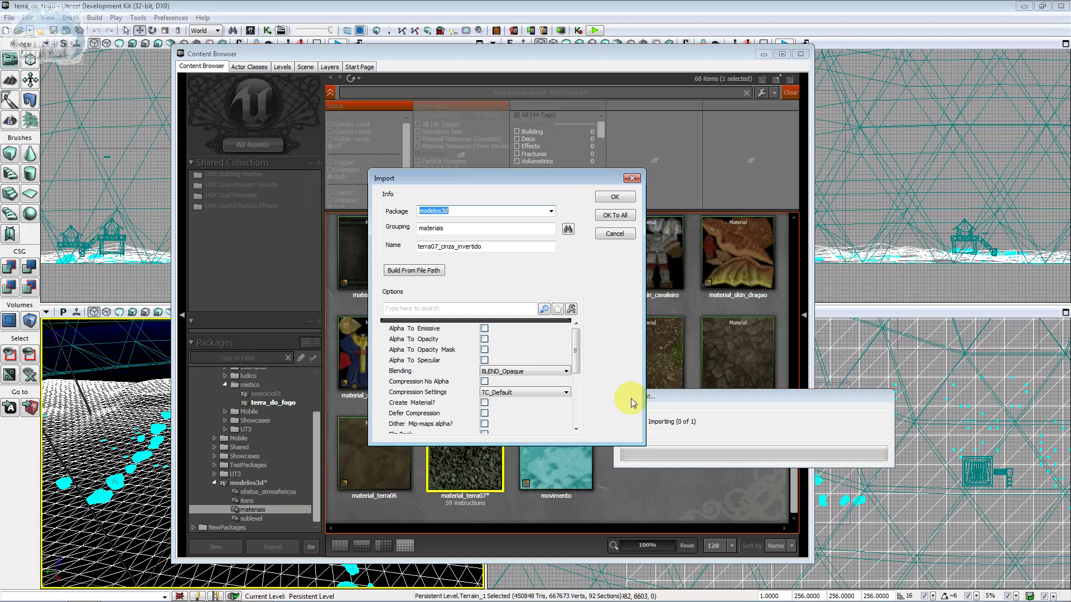
pyautogui.click(577, 359)
pyautogui.click(607, 197)
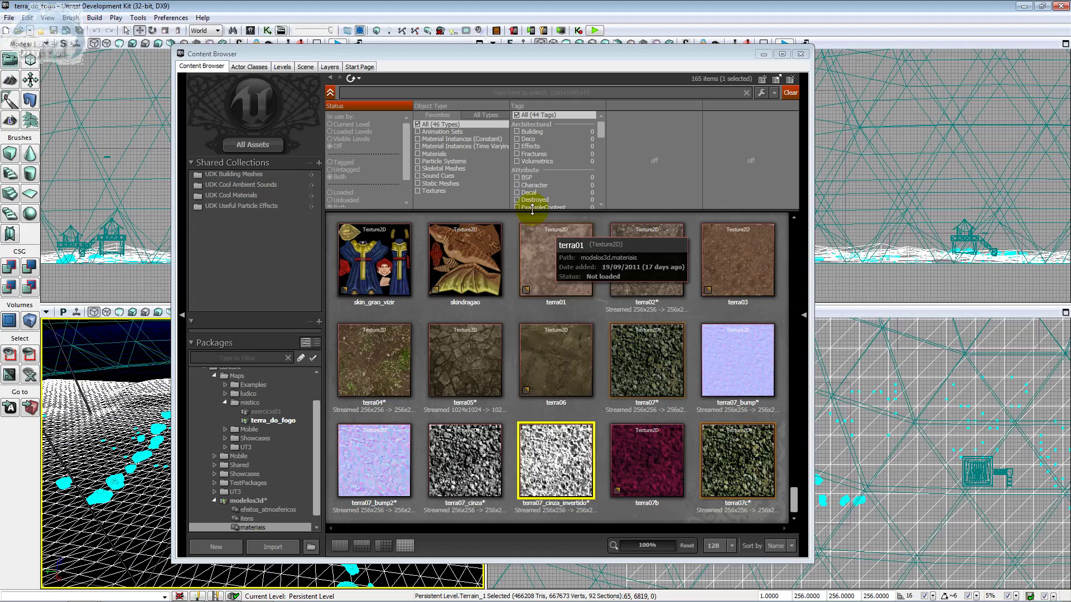
# - Filter the Content Browser to Materials and Textures and search for 'terra'
pyautogui.click(466, 154)
pyautogui.click(466, 192)
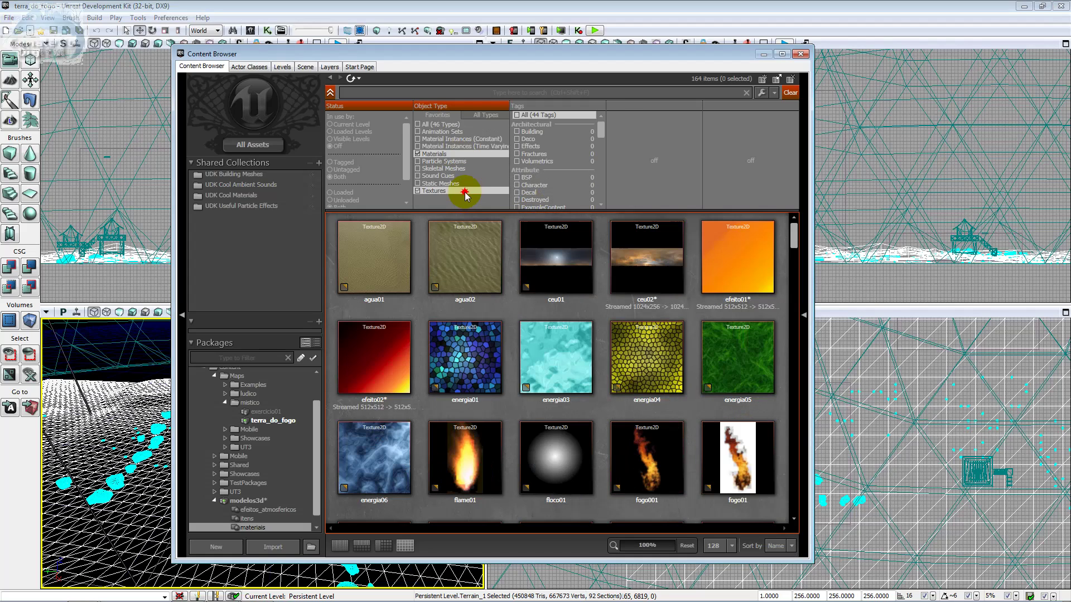
pyautogui.click(517, 91)
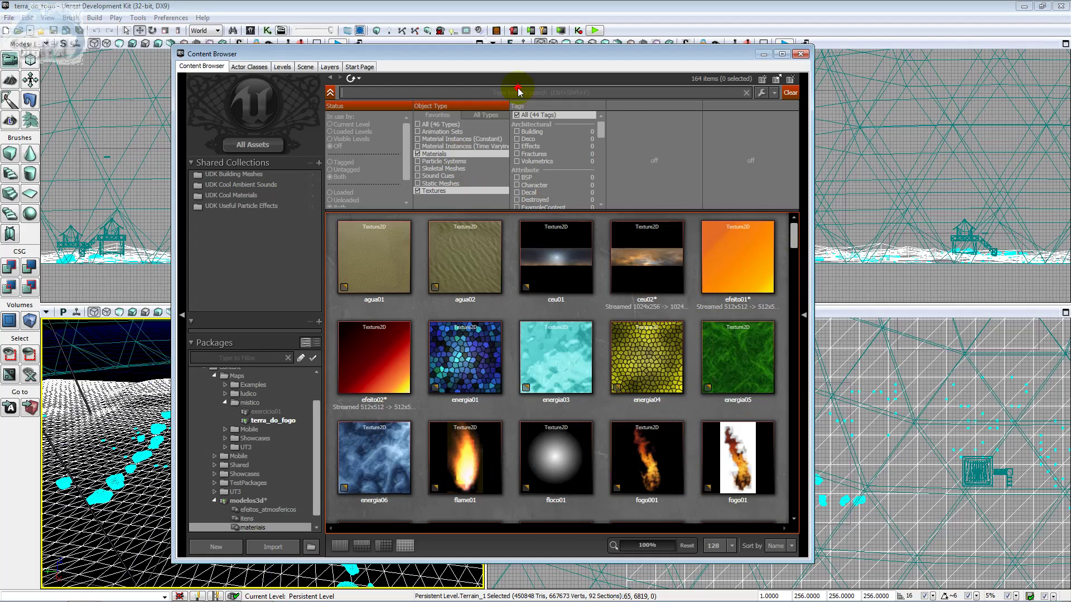
pyautogui.write('ter')
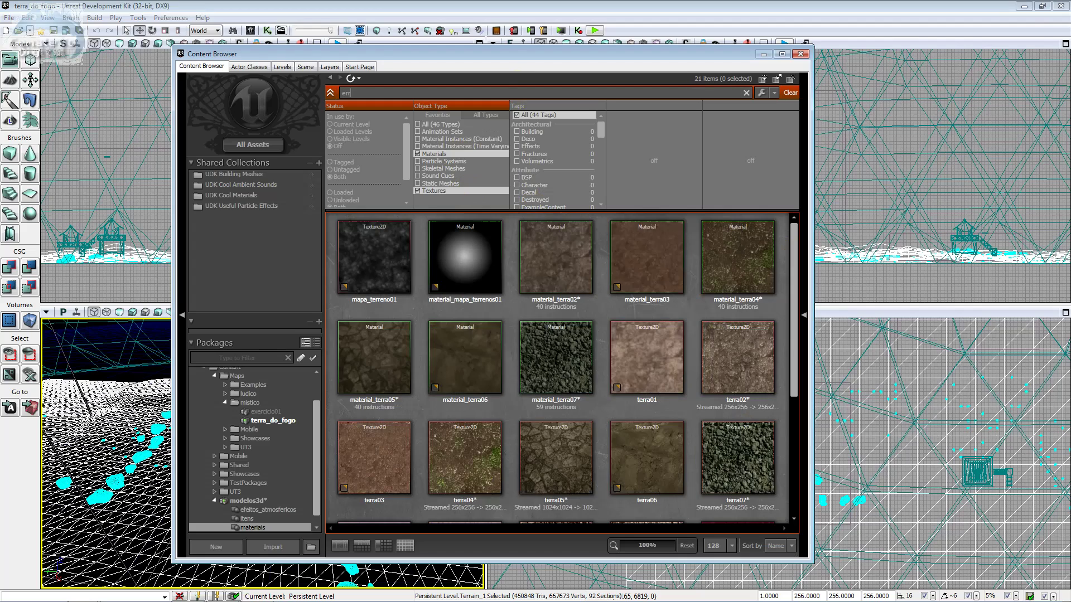
pyautogui.press('BackSpace')
pyautogui.press('BackSpace')
pyautogui.press('BackSpace')
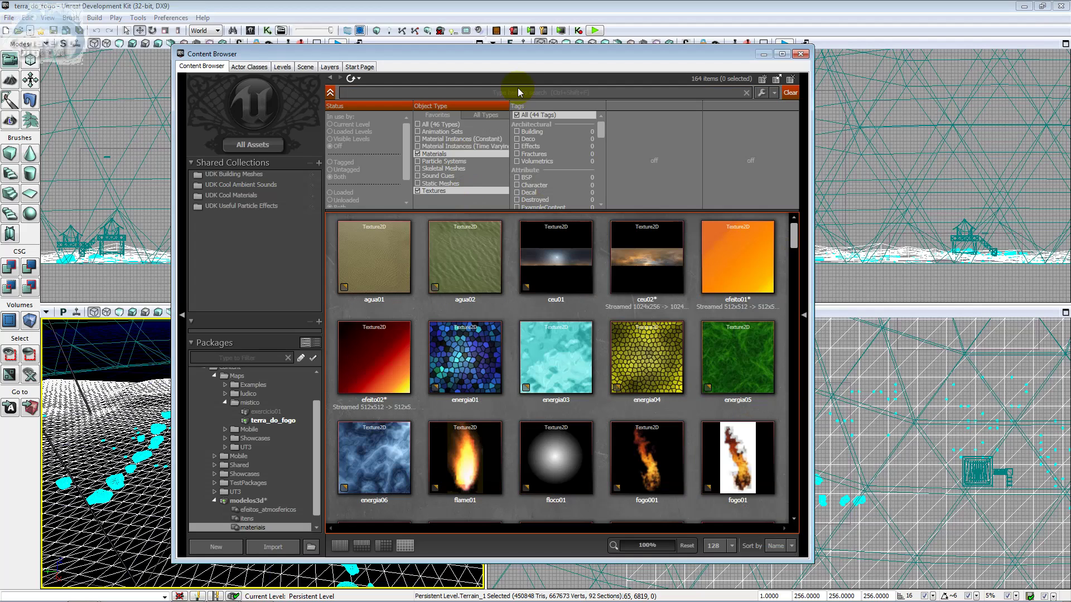
pyautogui.write('terra')
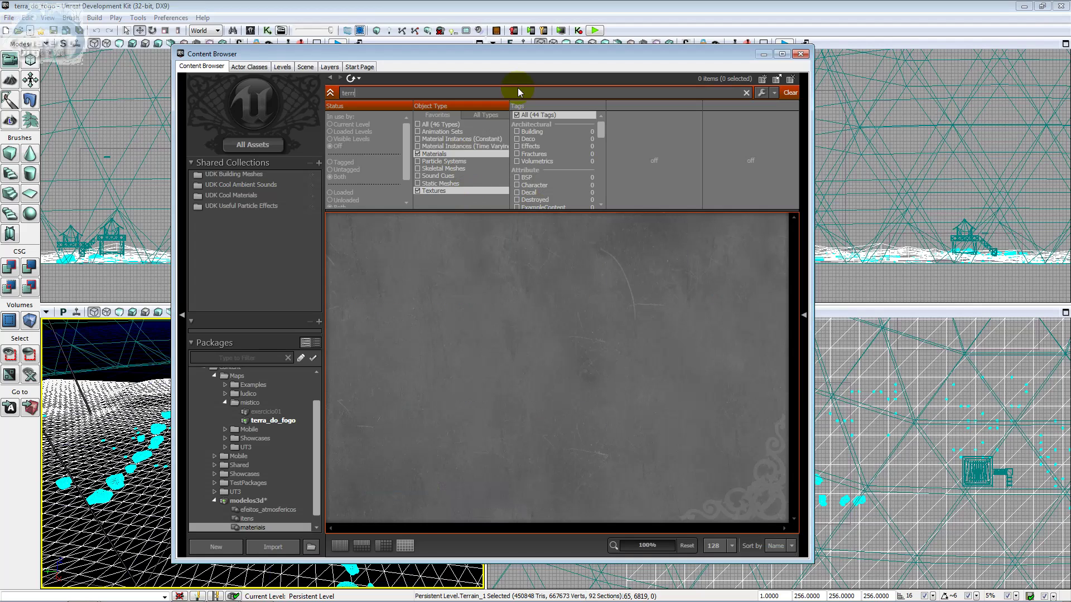
# - Open material_terra07 in the Material Editor
pyautogui.moveTo(794, 326); pyautogui.dragTo(795, 388)
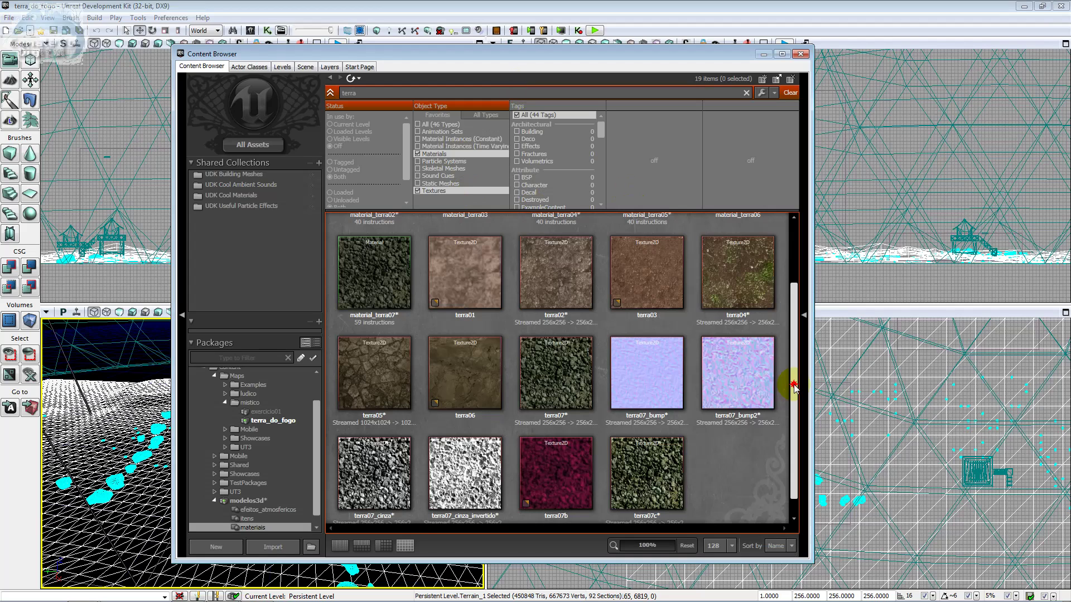
pyautogui.click(644, 387)
pyautogui.doubleClick(368, 295)
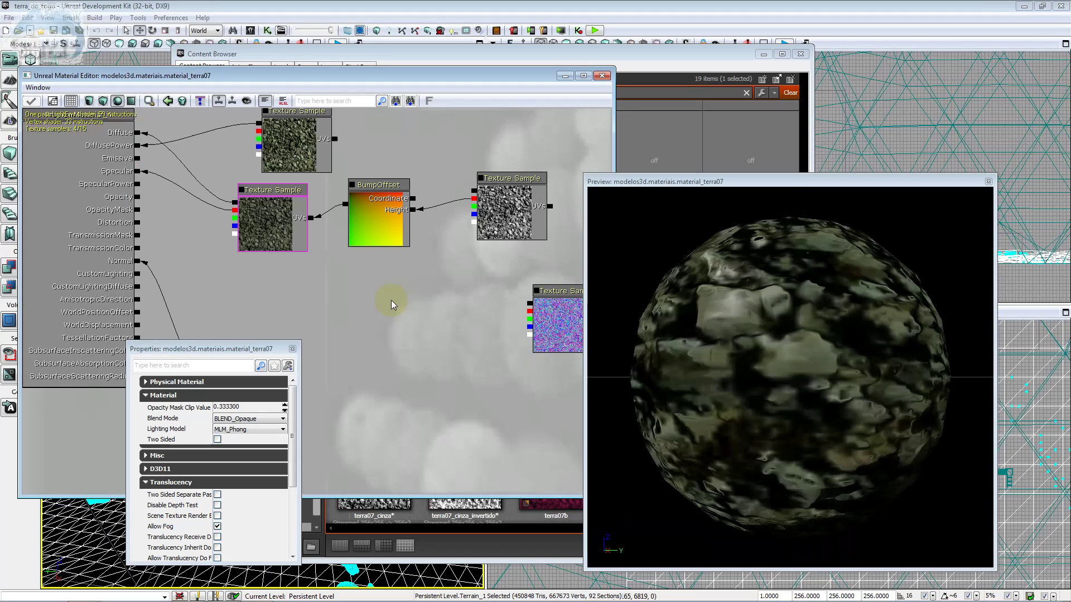
# - Select terra07_cinza_invertido in the Content Browser and bring the Material Editor back into view
pyautogui.click(645, 82)
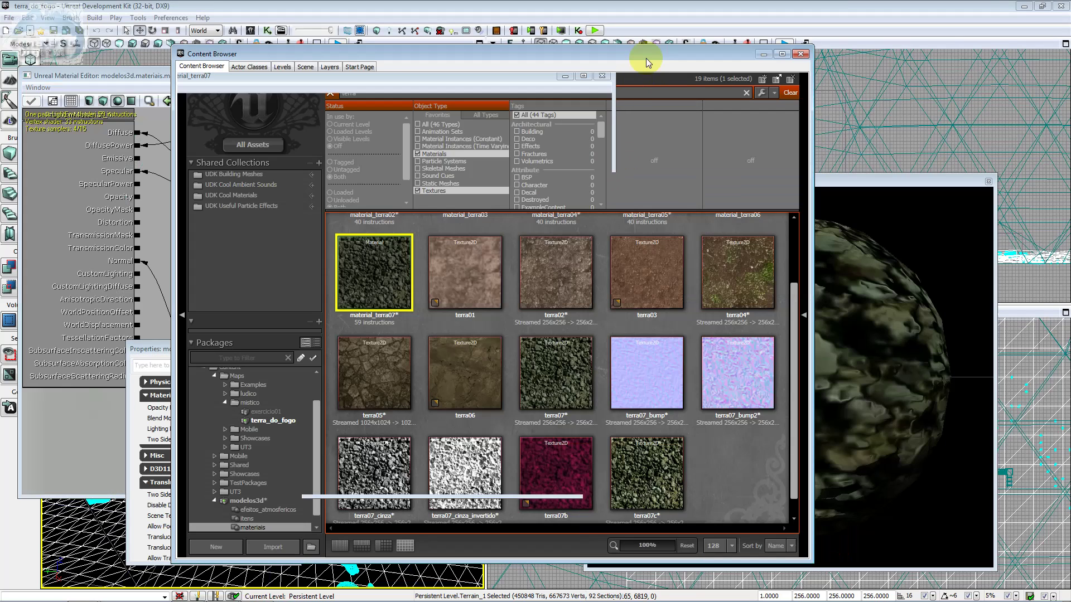
pyautogui.click(457, 482)
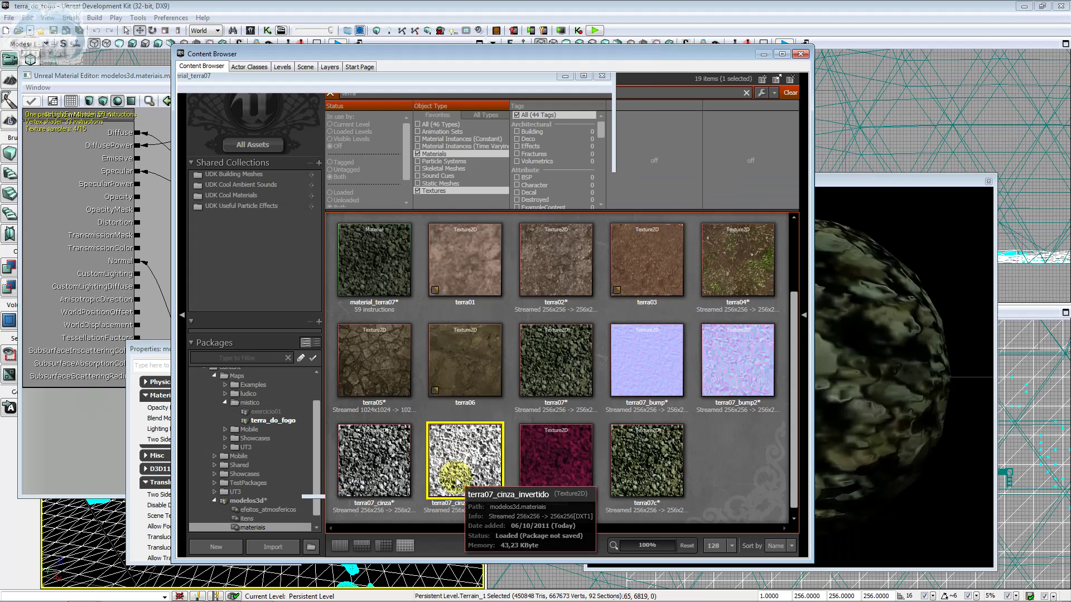
pyautogui.click(334, 107)
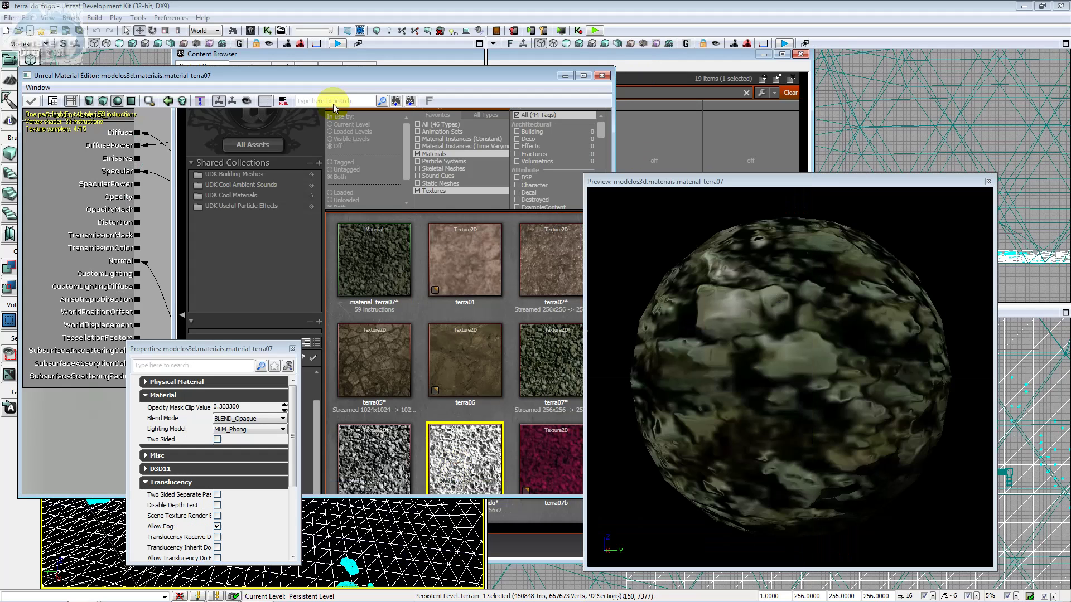
pyautogui.click(318, 79)
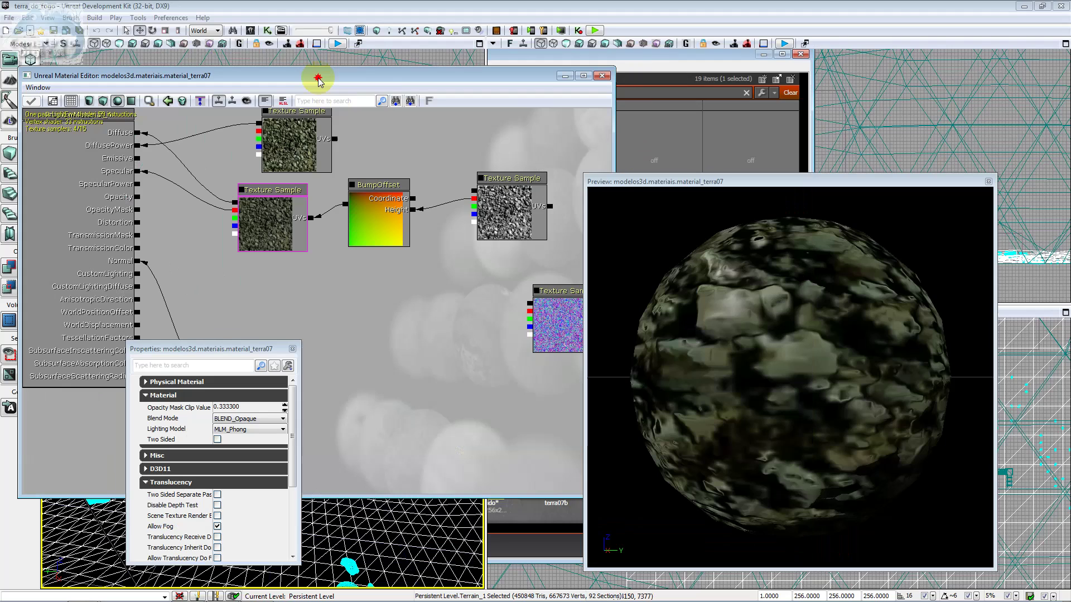
pyautogui.moveTo(404, 75)
pyautogui.mouseDown()
pyautogui.moveTo(498, 62)
pyautogui.moveTo(384, 42)
pyautogui.mouseUp()
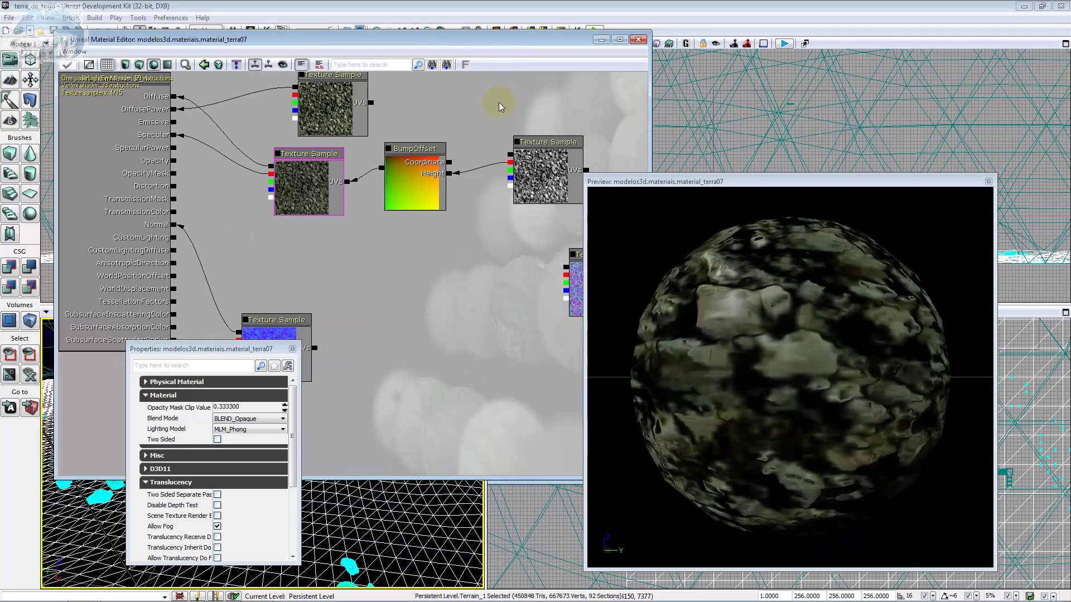
# - Connect the right Texture Sample's output to the material's OpacityMask input
pyautogui.click(530, 181)
pyautogui.click(537, 189)
pyautogui.click(538, 190)
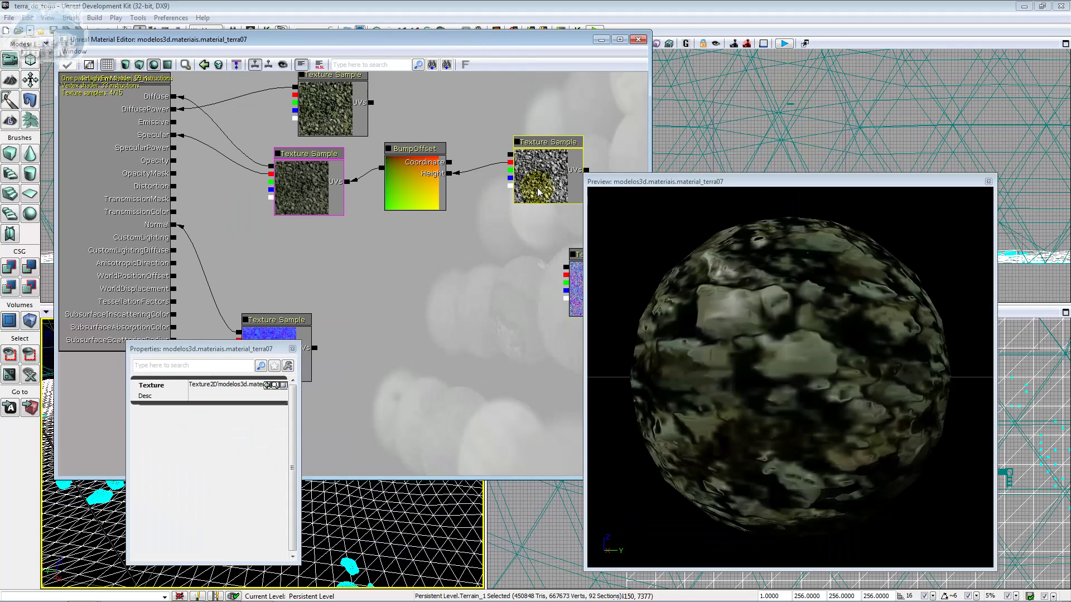
pyautogui.click(345, 273)
pyautogui.rightClick(344, 275)
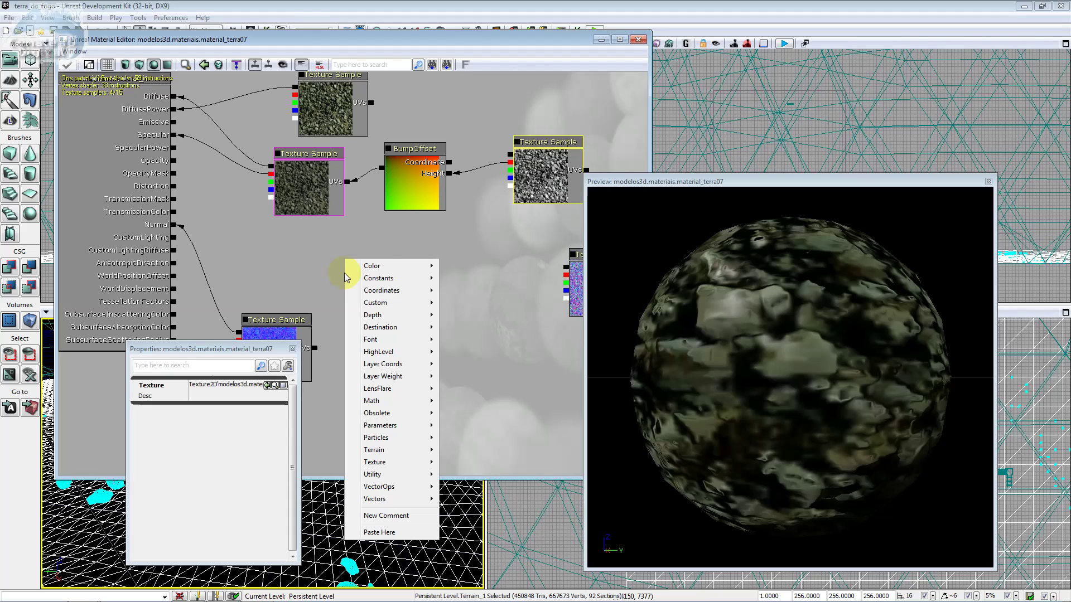
pyautogui.click(510, 158)
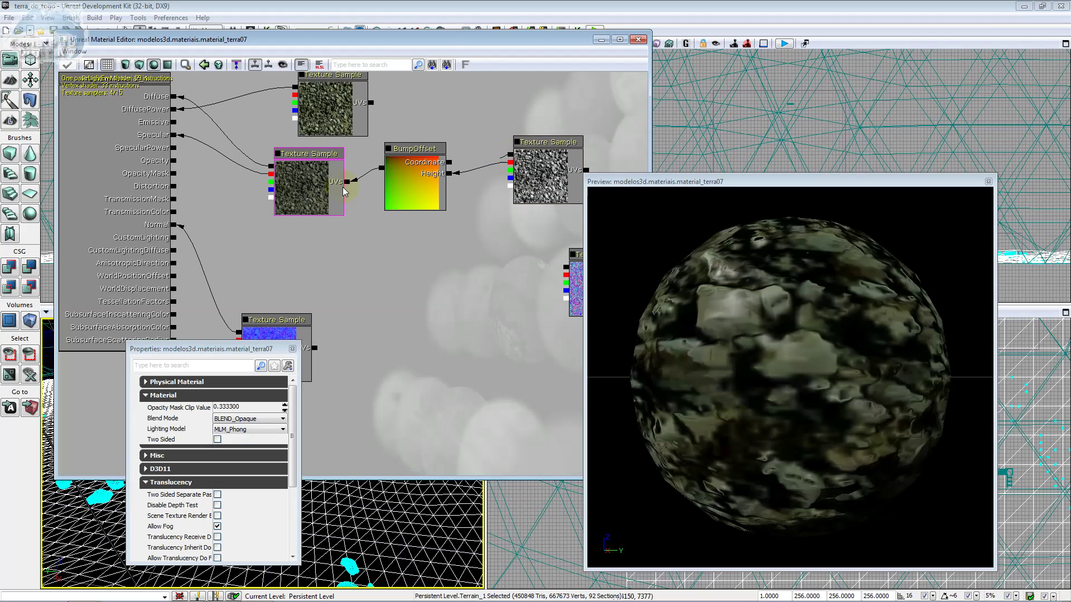
pyautogui.moveTo(344, 191)
pyautogui.mouseDown()
pyautogui.moveTo(181, 190)
pyautogui.moveTo(174, 174)
pyautogui.mouseUp()
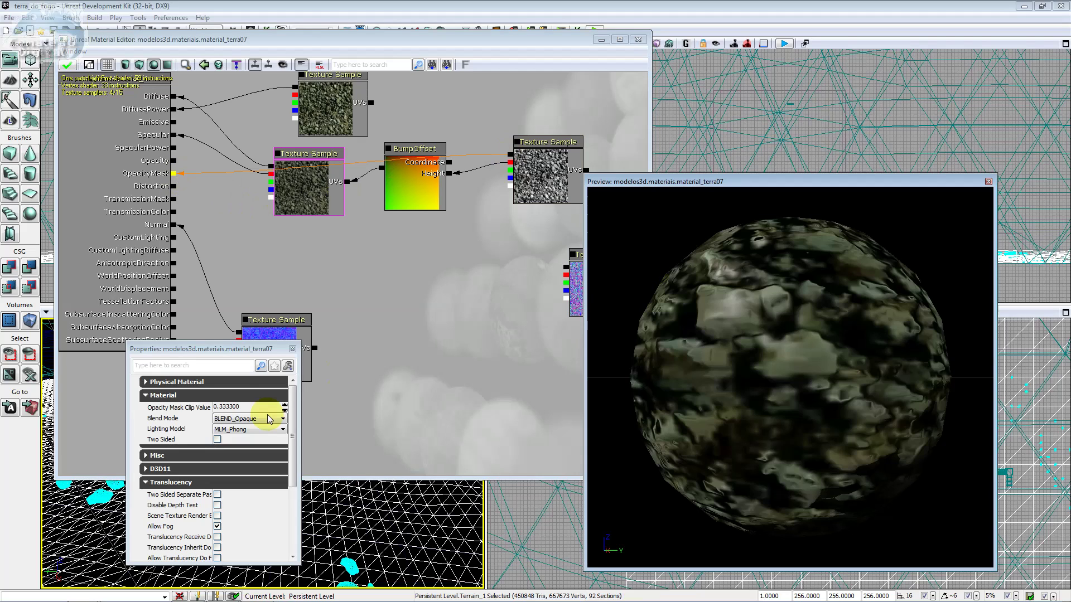
pyautogui.click(115, 78)
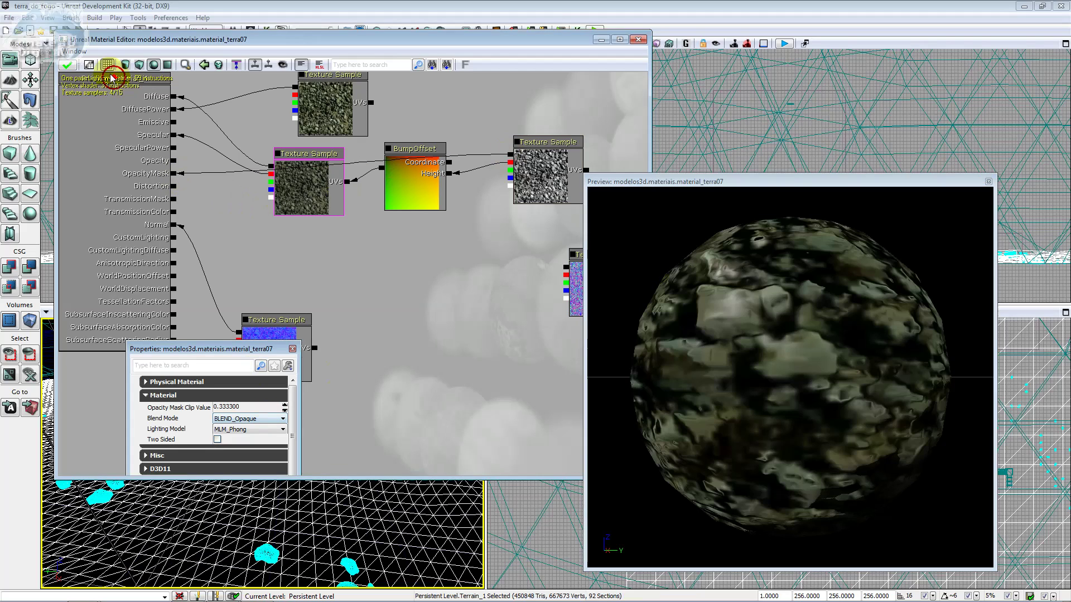
pyautogui.moveTo(251, 155); pyautogui.dragTo(321, 217)
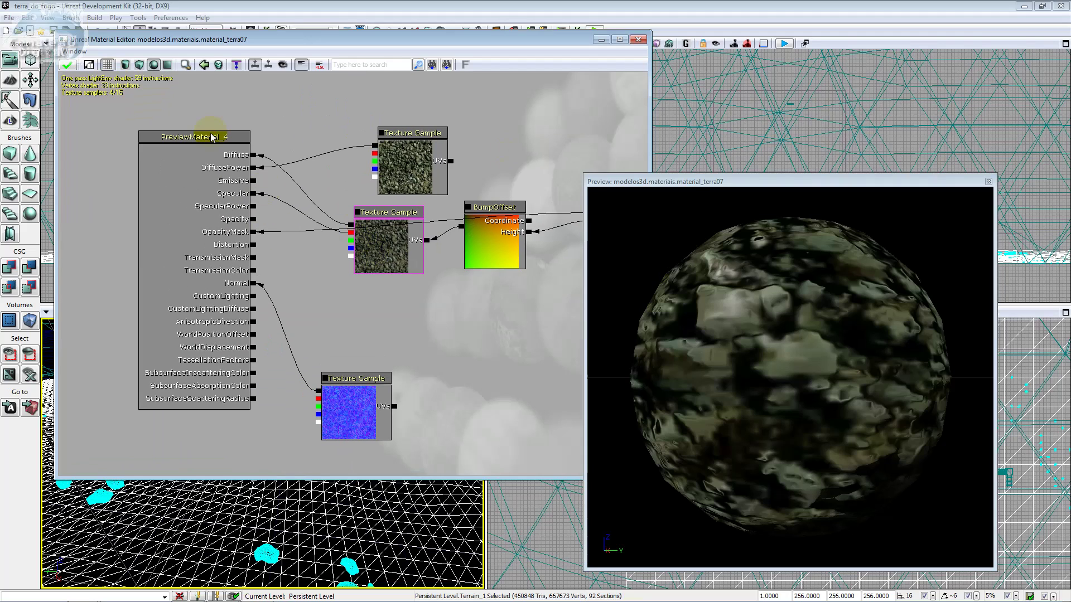
# - Set material_terra07's Blend Mode to BLEND_Masked in the Properties panel
pyautogui.click(213, 140)
pyautogui.moveTo(212, 139); pyautogui.dragTo(81, 53)
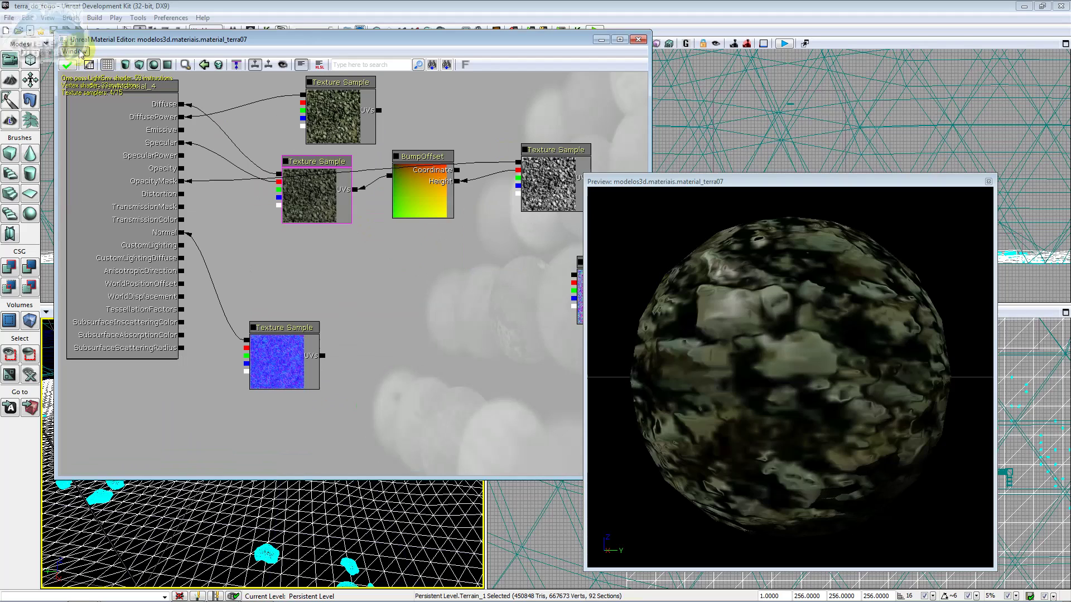
pyautogui.click(80, 53)
pyautogui.click(262, 419)
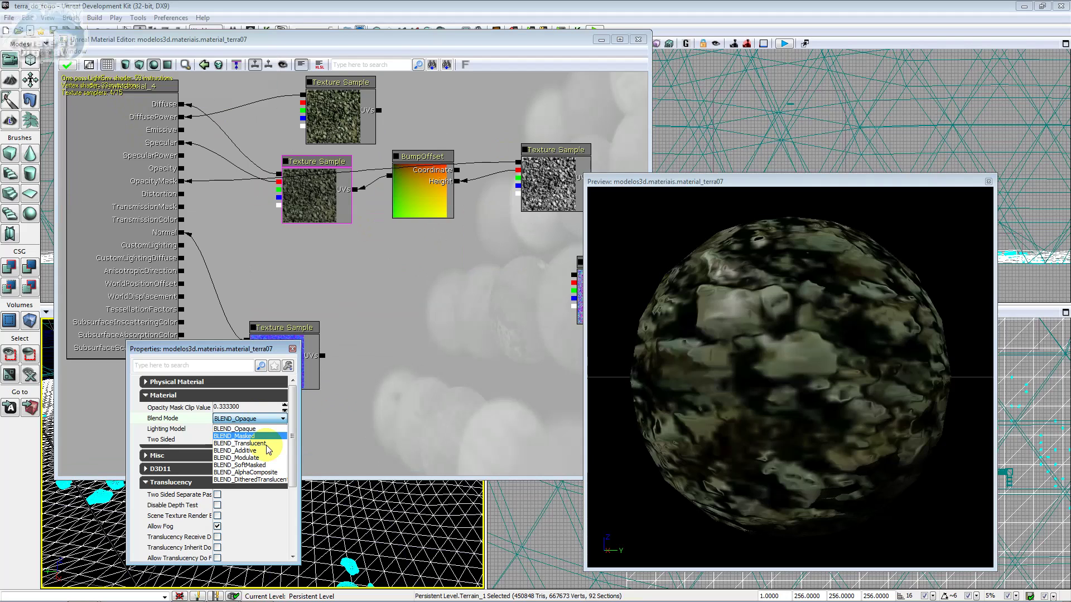
pyautogui.click(762, 355)
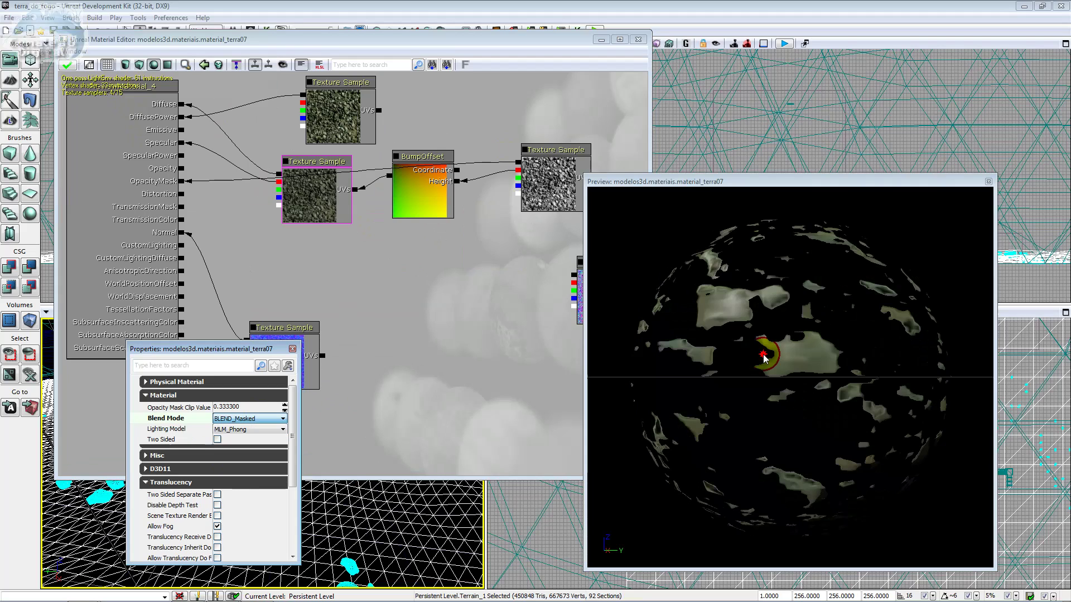
# - Break the texture output's link to OpacityMask
pyautogui.moveTo(370, 287); pyautogui.dragTo(409, 296)
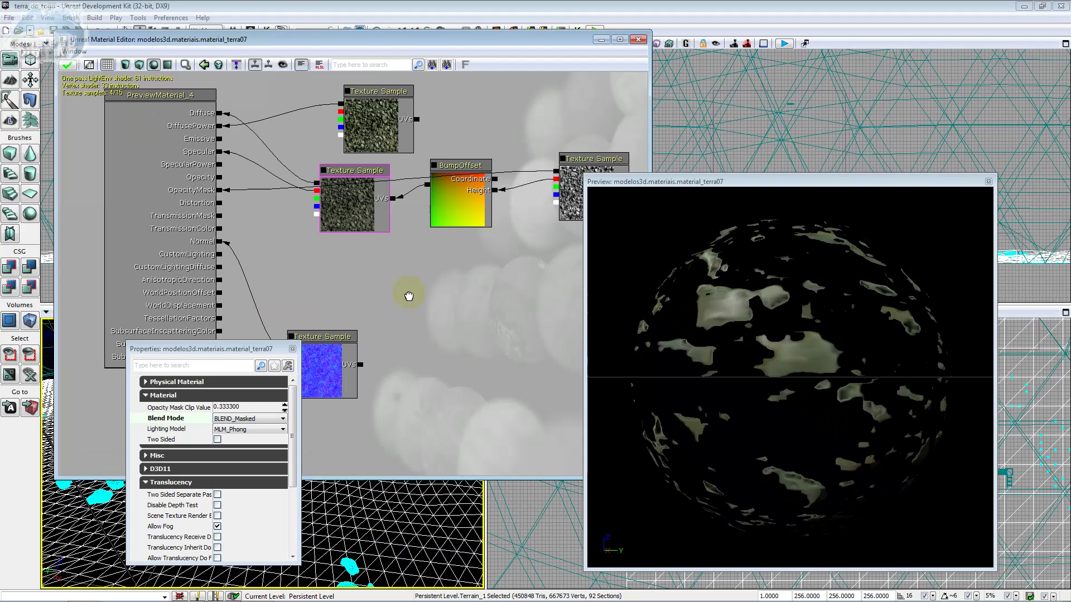
pyautogui.click(554, 177)
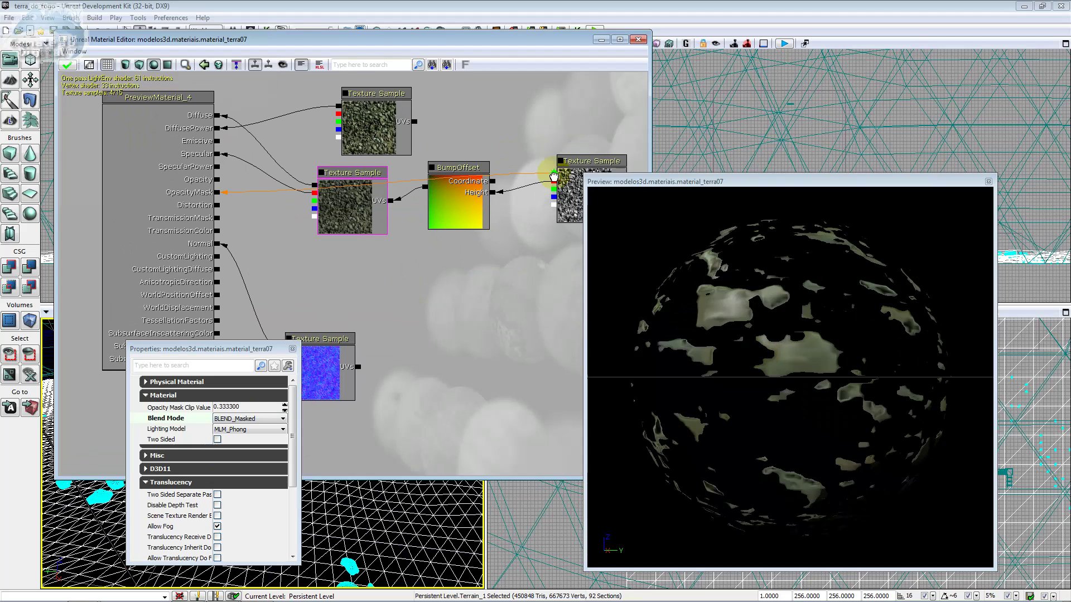
pyautogui.rightClick(554, 177)
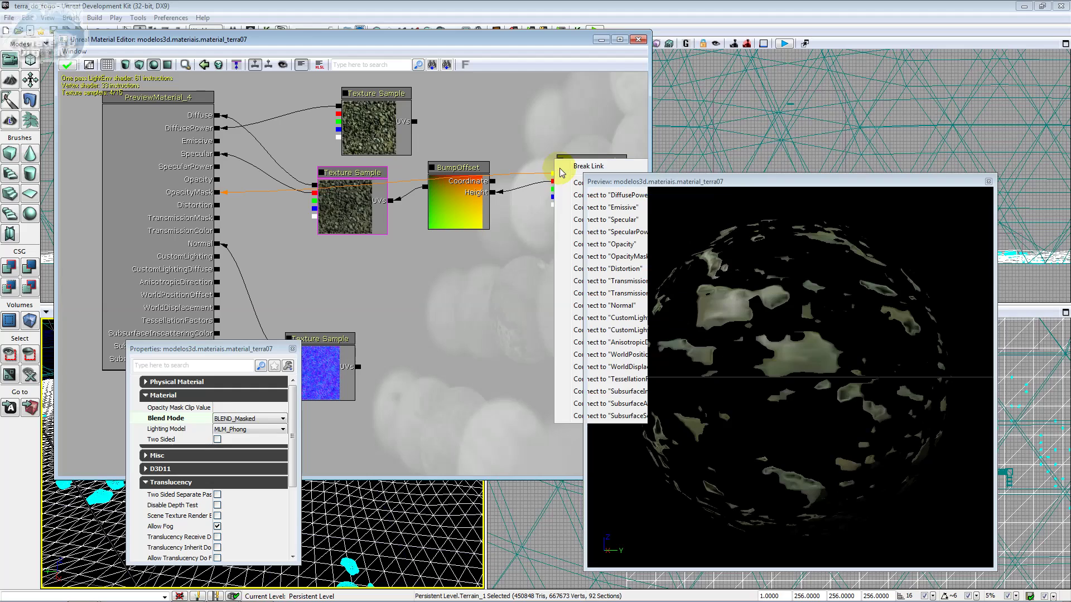
pyautogui.click(561, 171)
pyautogui.click(352, 302)
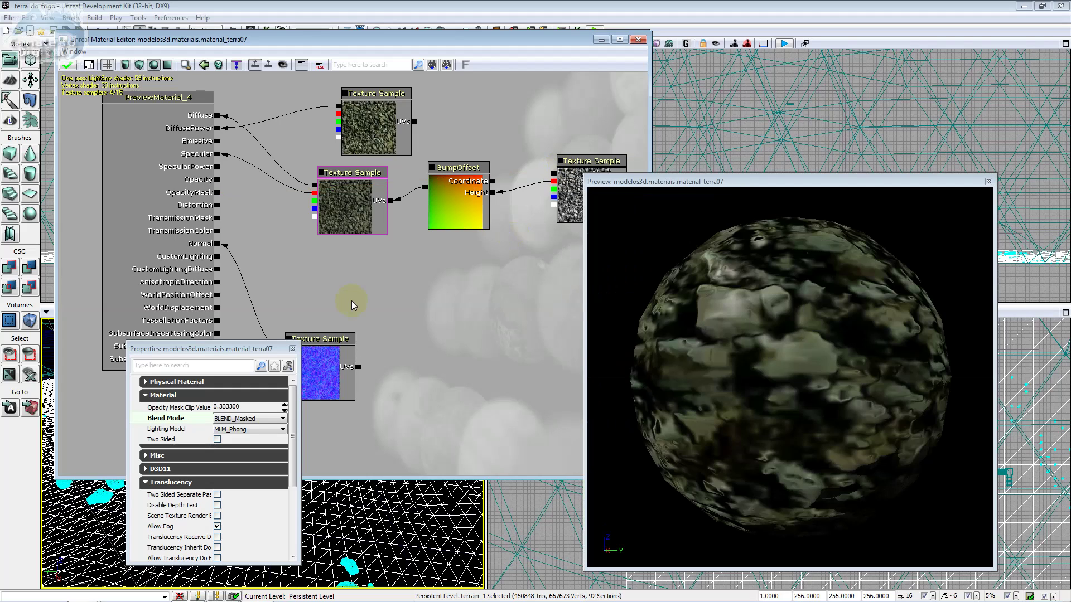
# - Add a new grey Texture Sample and wire its RGB output into OpacityMask, clipping holes in the sphere
pyautogui.rightClick(343, 268)
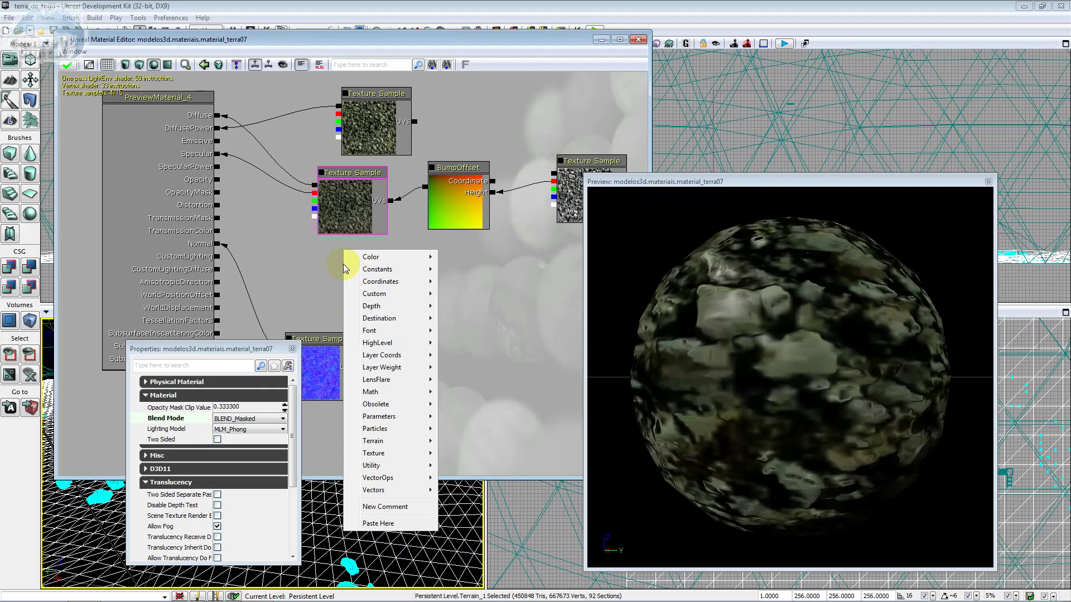
pyautogui.moveTo(428, 452)
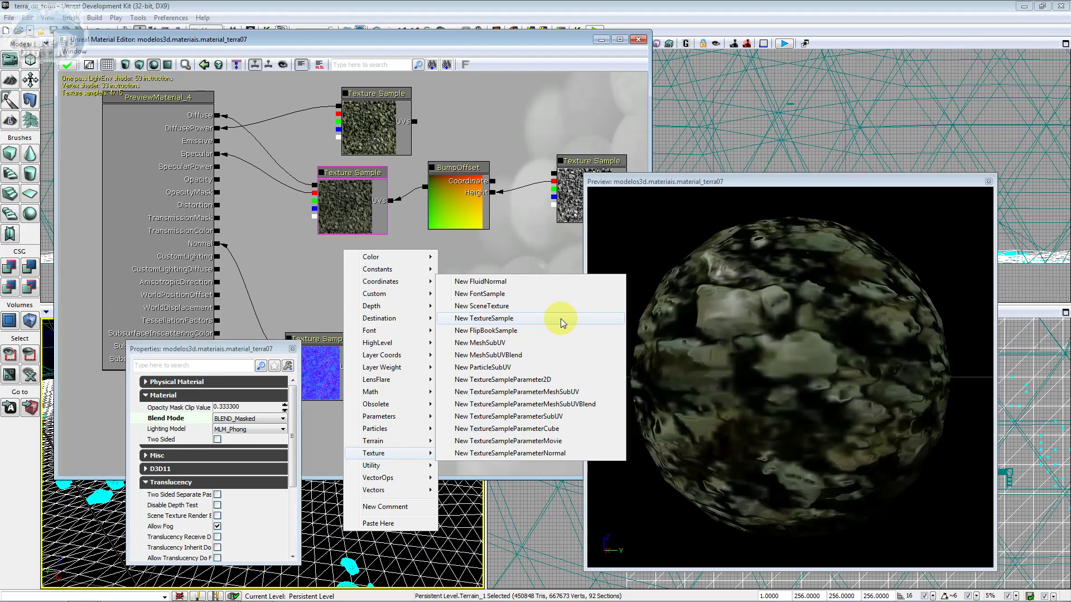
pyautogui.click(560, 319)
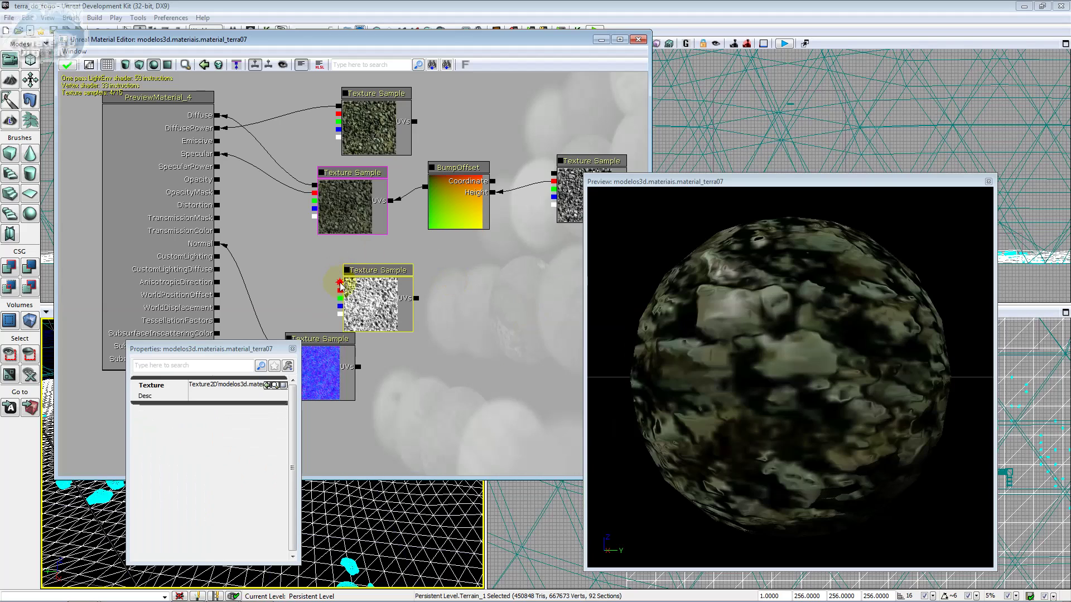
pyautogui.click(289, 255)
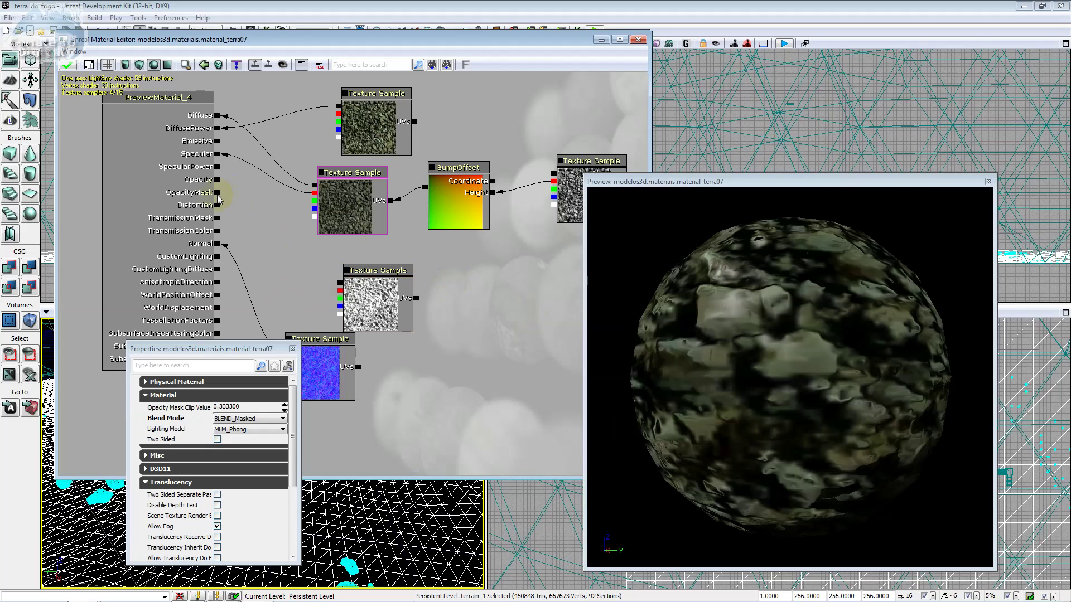
pyautogui.moveTo(340, 282); pyautogui.dragTo(214, 192)
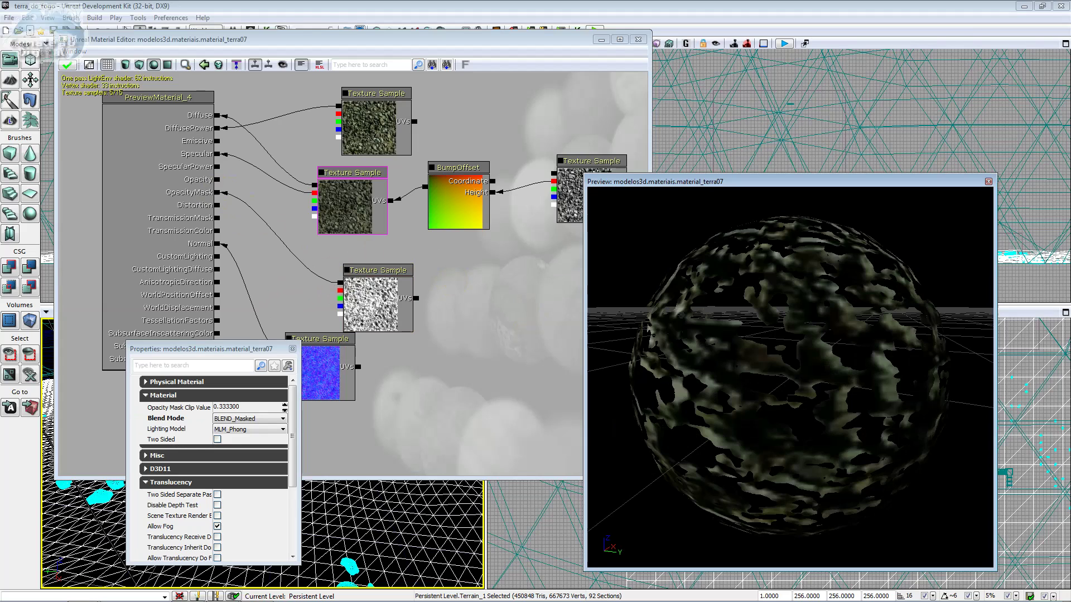
pyautogui.click(268, 258)
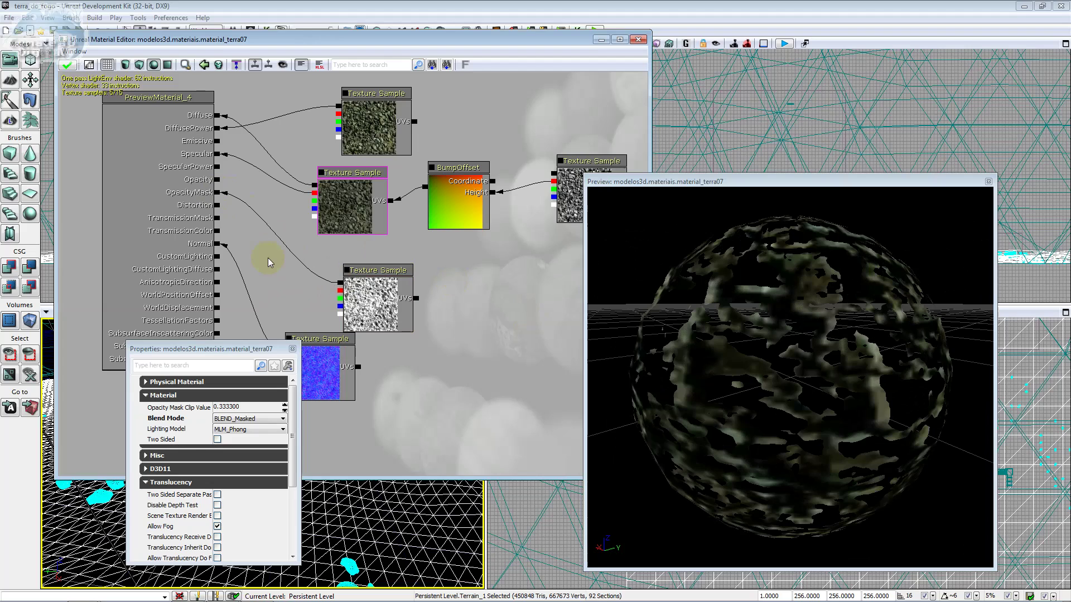
pyautogui.moveTo(445, 282)
pyautogui.mouseDown()
pyautogui.moveTo(410, 284)
pyautogui.moveTo(405, 306)
pyautogui.mouseUp()
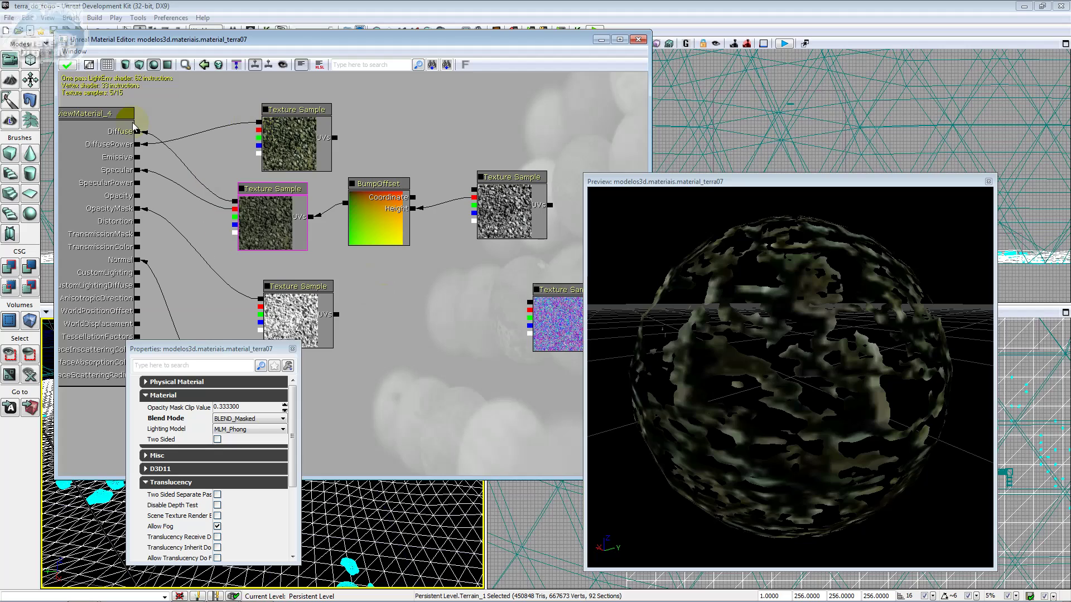
pyautogui.click(372, 193)
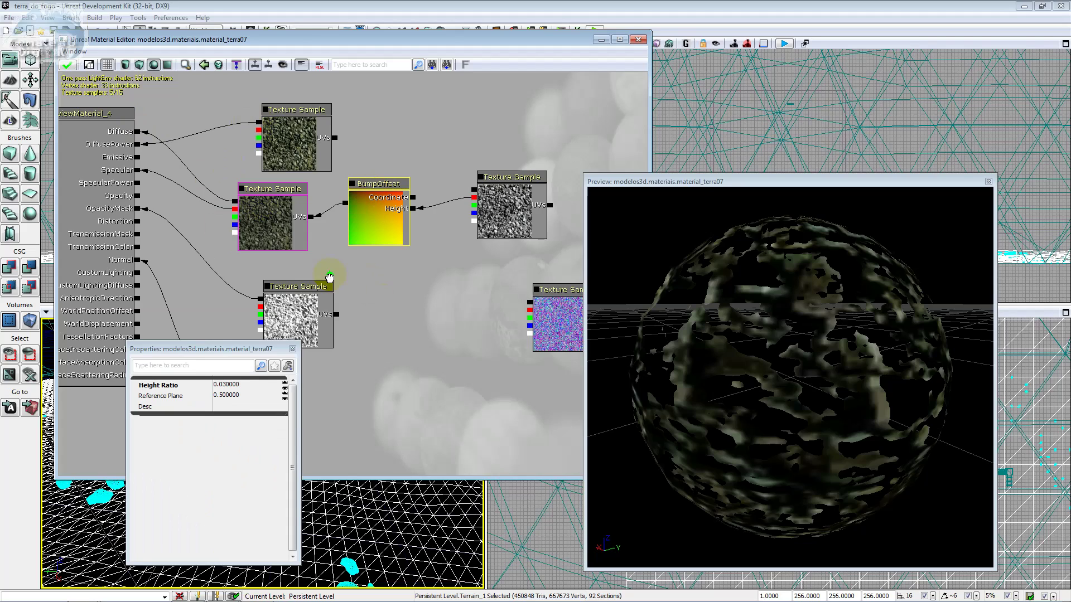
pyautogui.moveTo(329, 277)
pyautogui.mouseDown()
pyautogui.moveTo(322, 227)
pyautogui.moveTo(296, 195)
pyautogui.mouseUp()
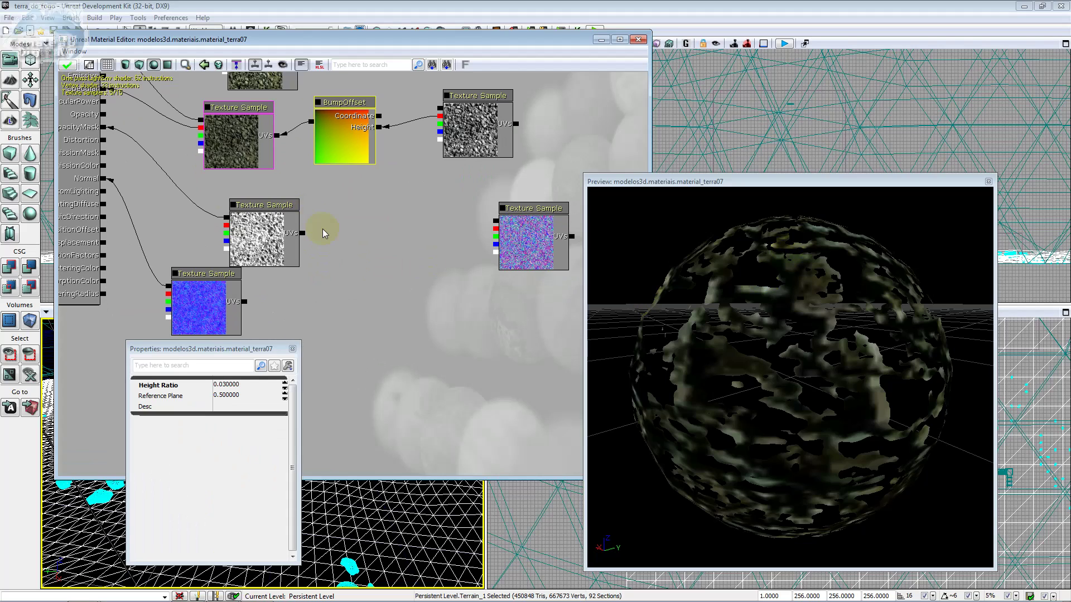
# - Add a Panner node and set its Speed X to 2.0 and Speed Y to 1
pyautogui.rightClick(349, 208)
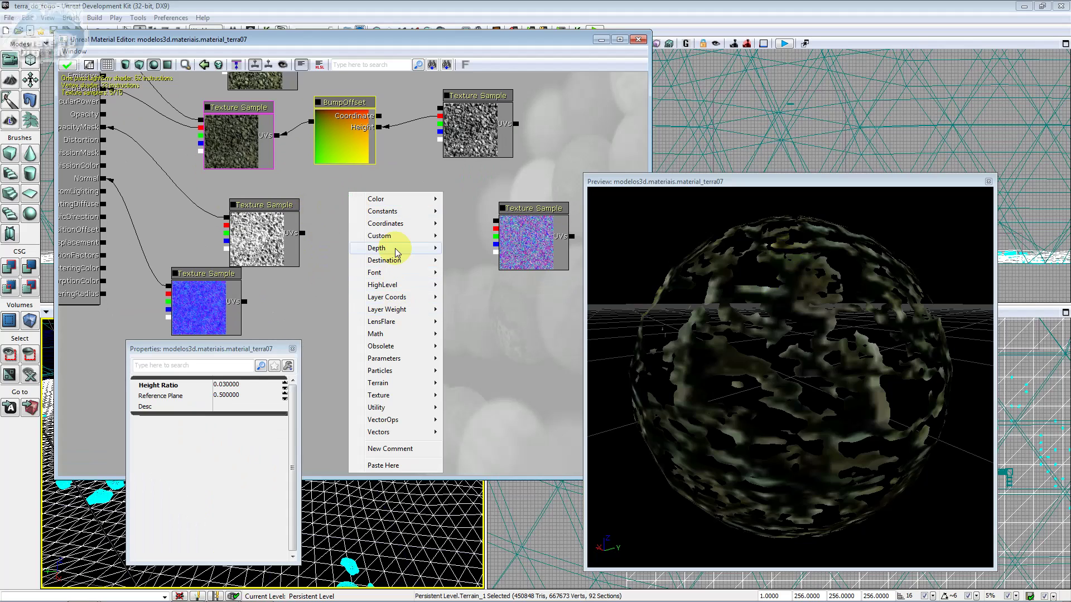
pyautogui.moveTo(391, 223)
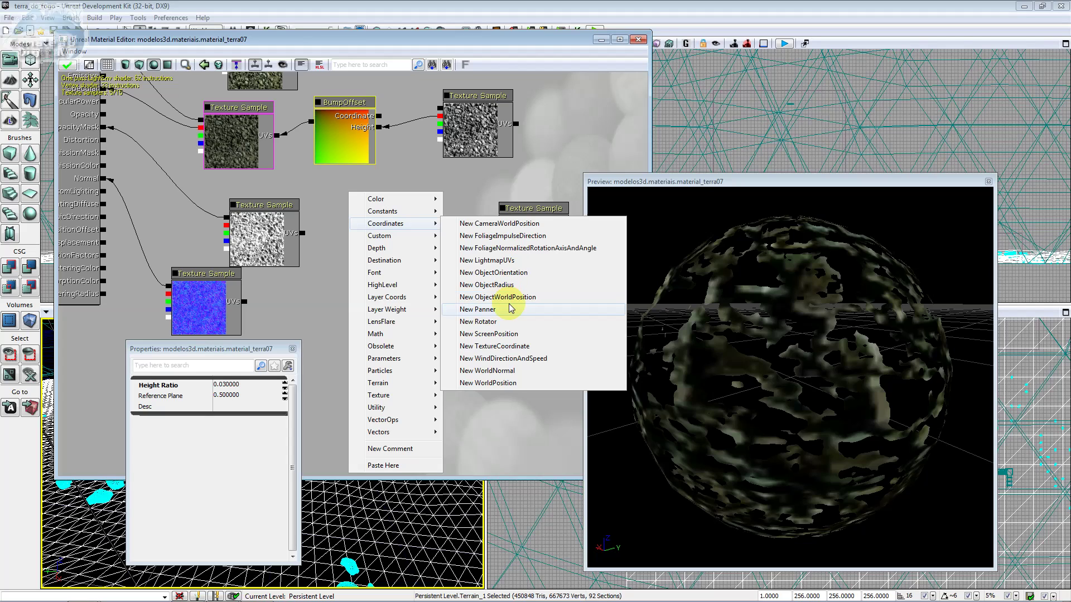
pyautogui.click(478, 309)
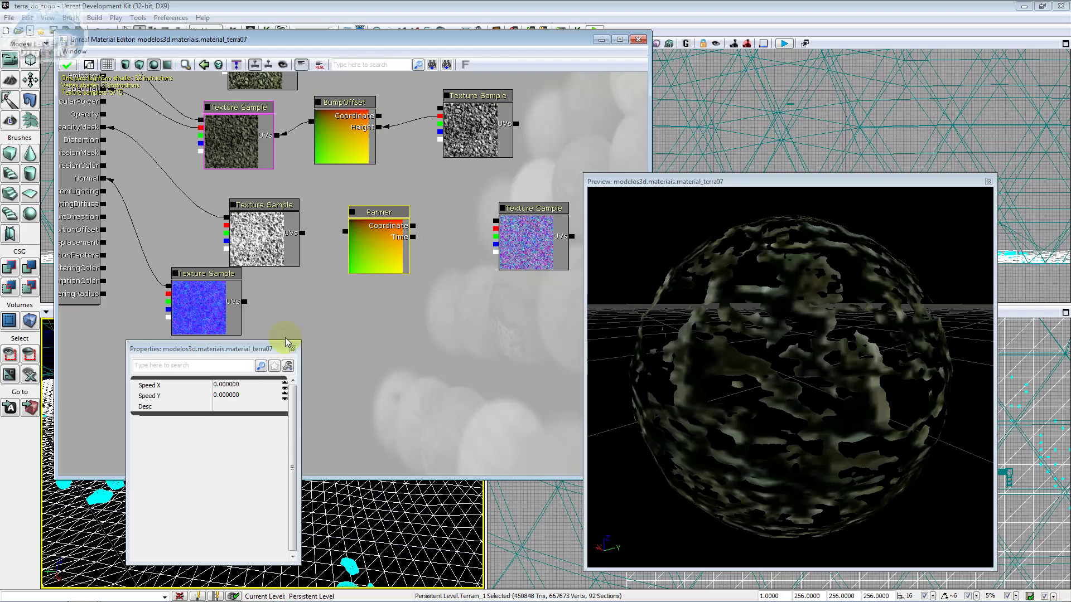
pyautogui.click(250, 384)
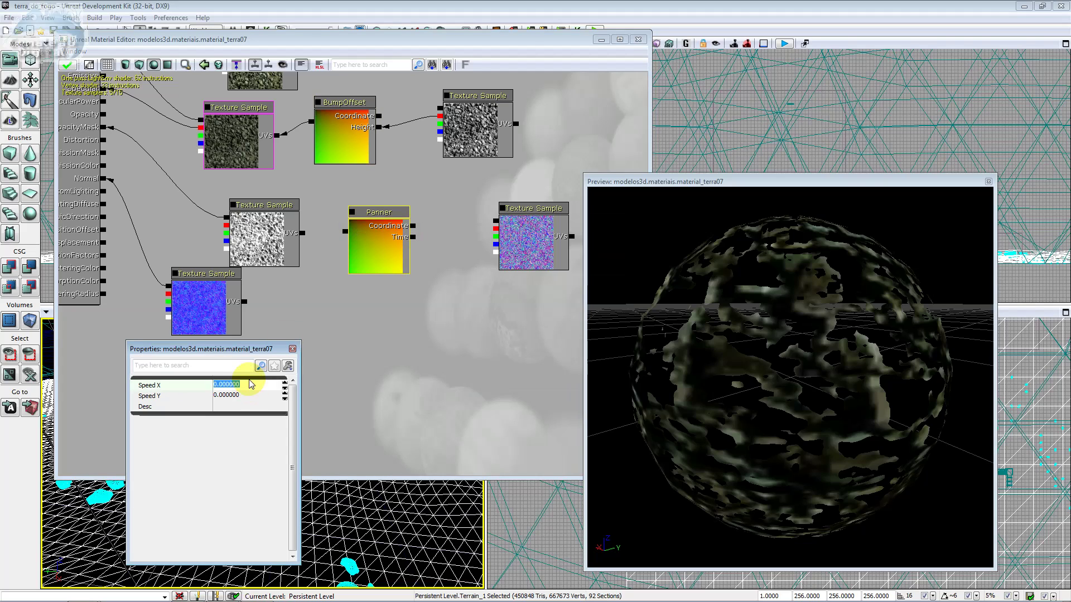
pyautogui.write('2')
pyautogui.press('Return')
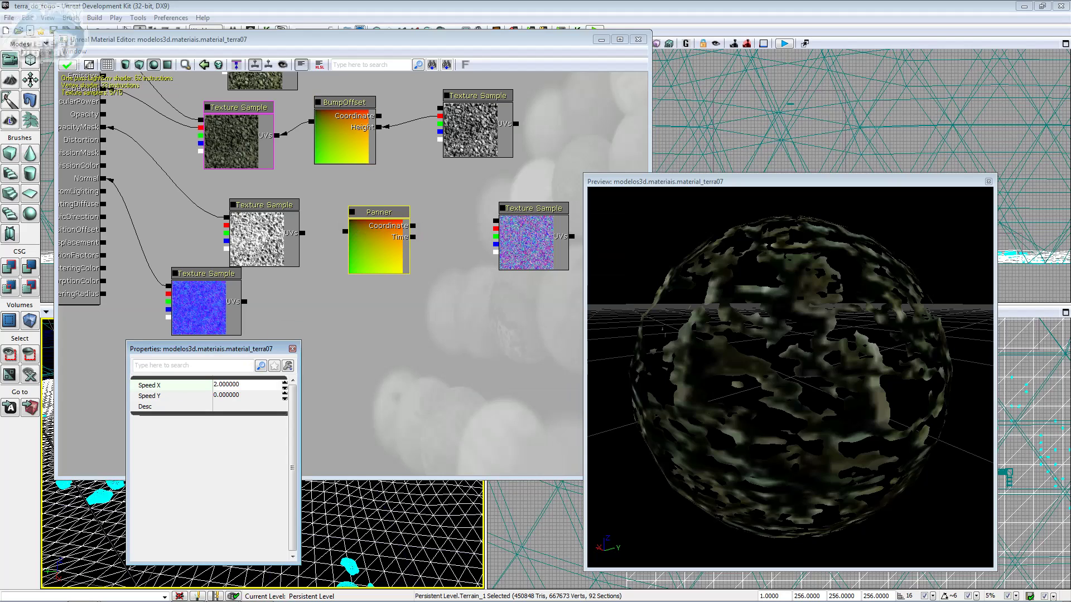
pyautogui.write('1')
pyautogui.click(300, 244)
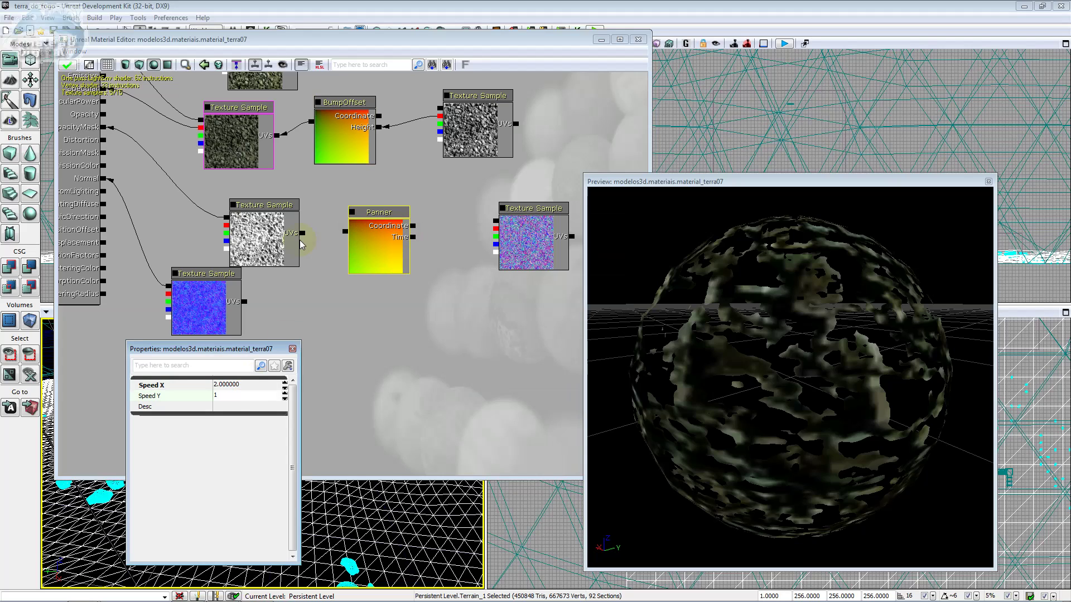
pyautogui.click(336, 234)
pyautogui.click(304, 235)
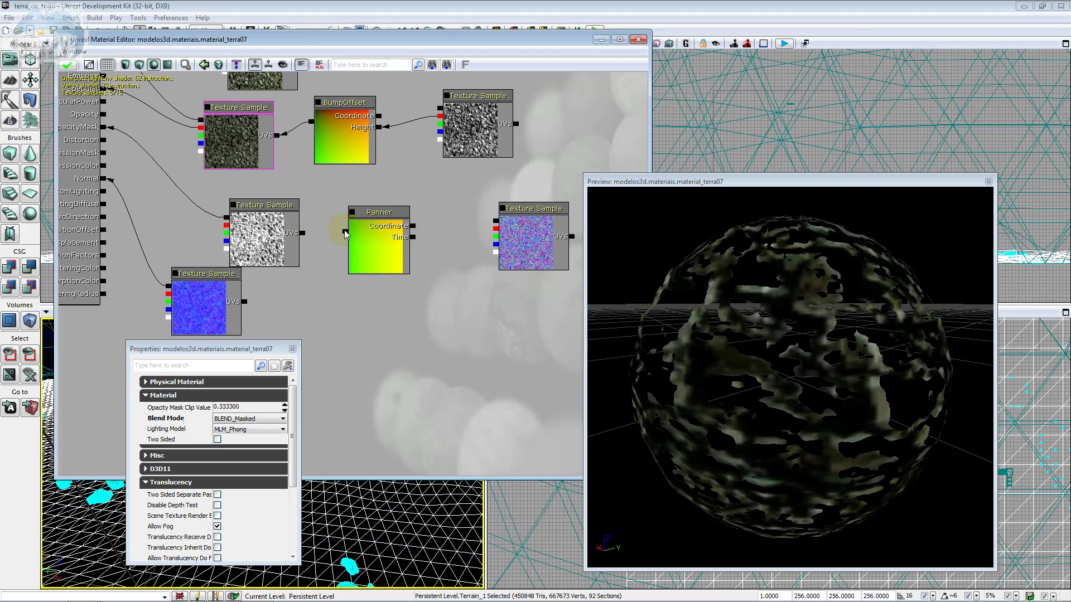
# - Link the Panner's Coordinate input to a texture, then break that link again
pyautogui.moveTo(345, 232); pyautogui.dragTo(303, 234)
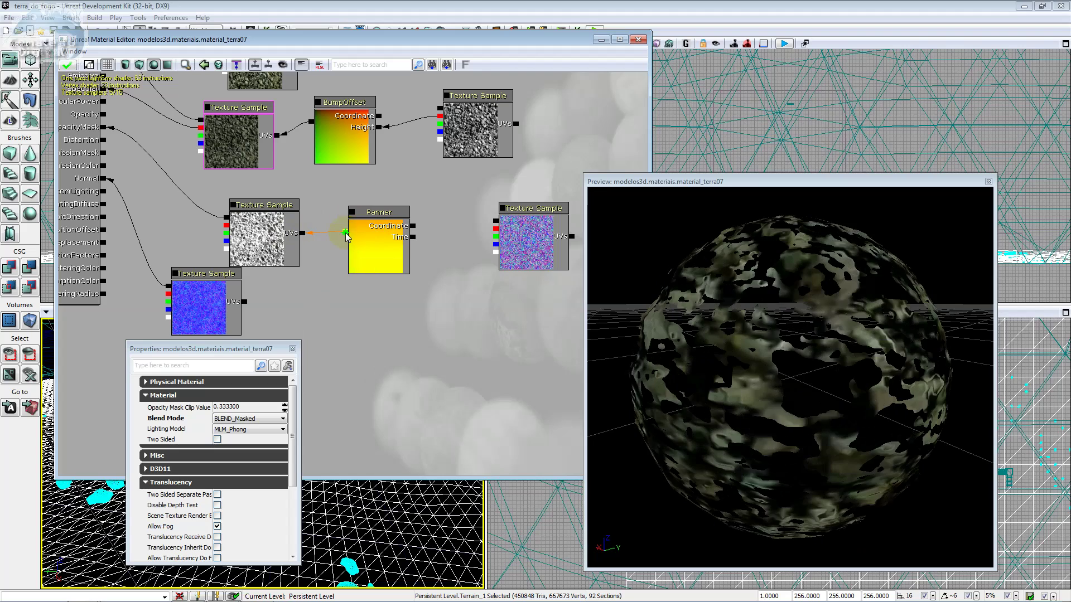
pyautogui.rightClick(352, 235)
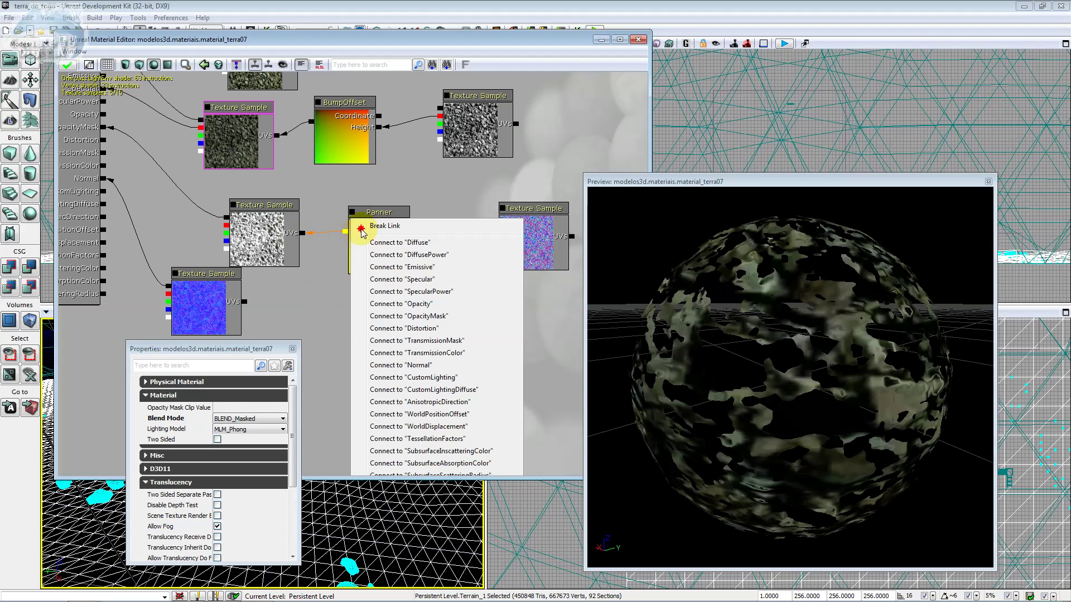
pyautogui.click(362, 230)
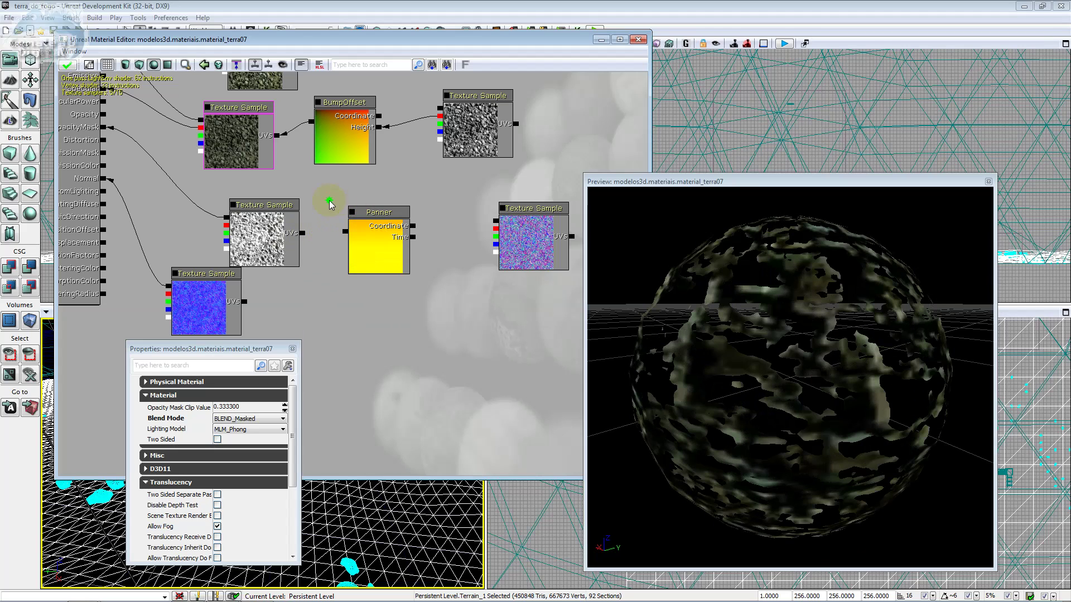
pyautogui.moveTo(329, 205)
pyautogui.mouseDown()
pyautogui.moveTo(405, 261)
pyautogui.moveTo(438, 318)
pyautogui.mouseUp()
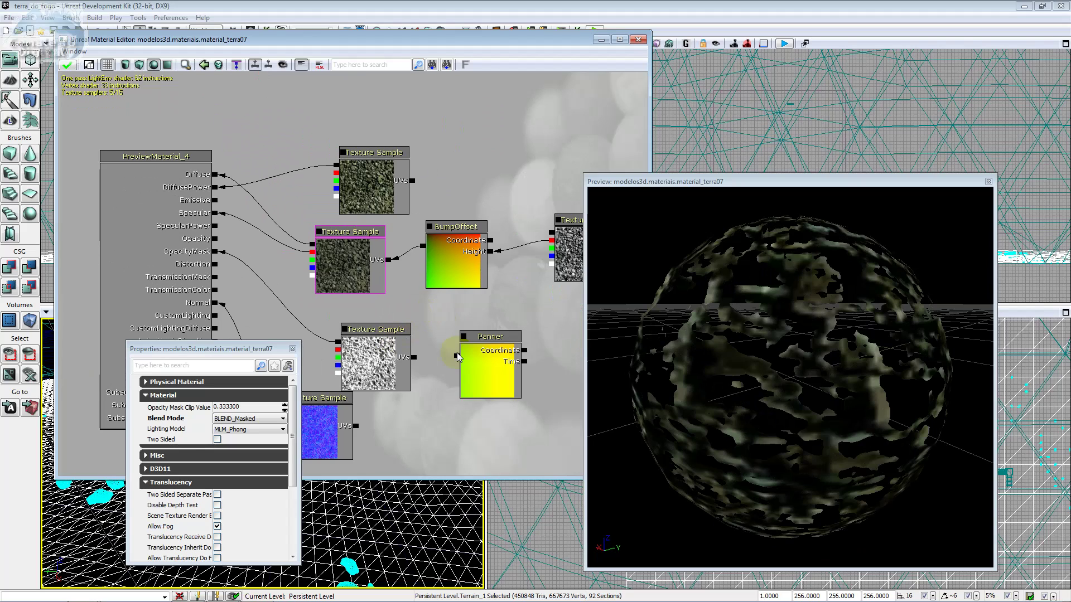
pyautogui.click(404, 311)
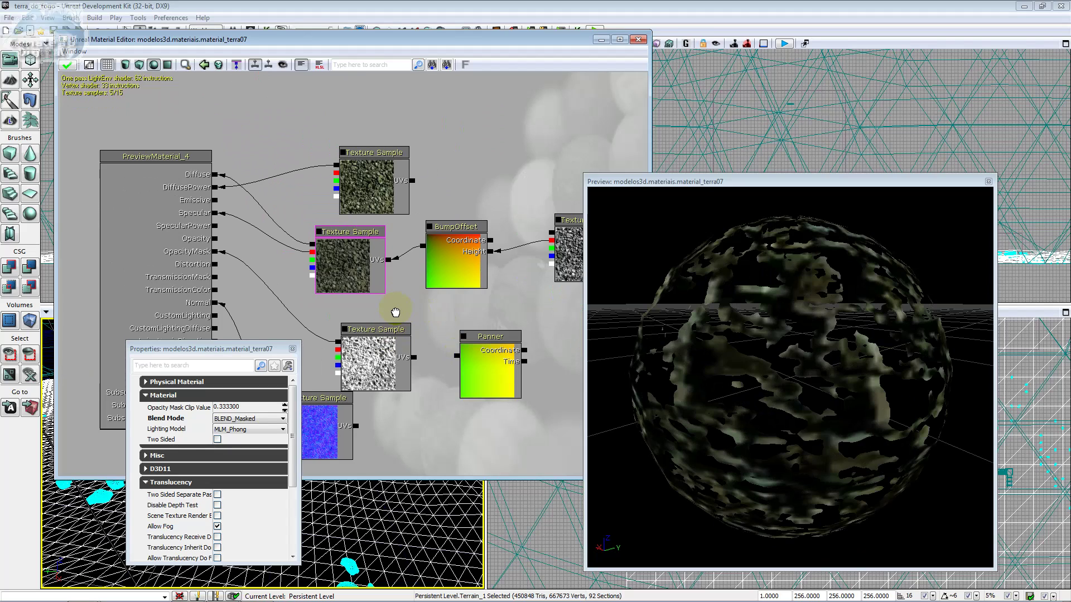
pyautogui.moveTo(403, 310); pyautogui.dragTo(396, 307)
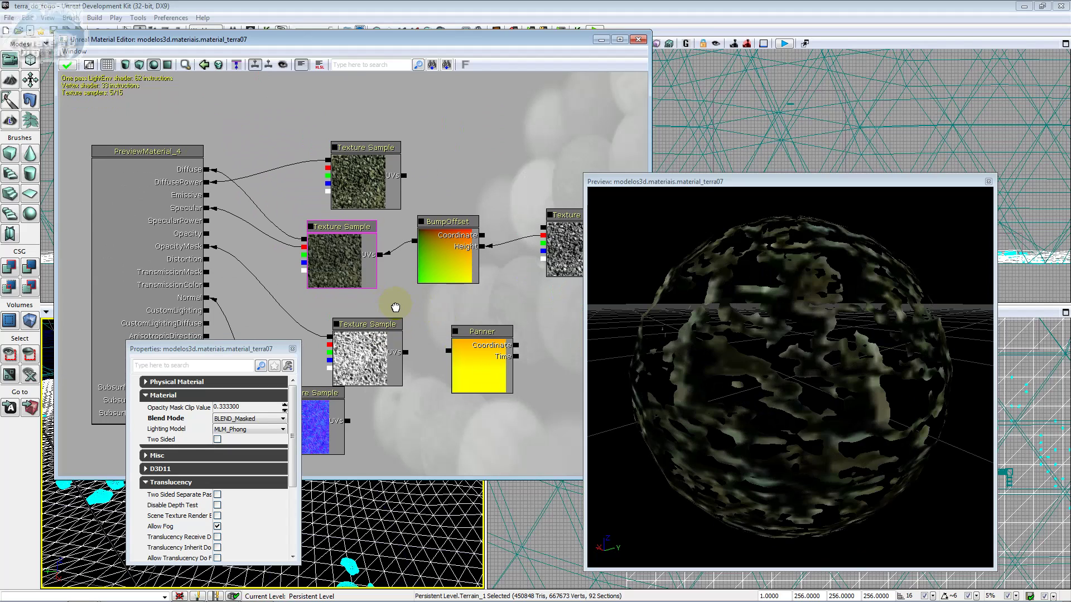
pyautogui.moveTo(398, 307); pyautogui.dragTo(398, 308)
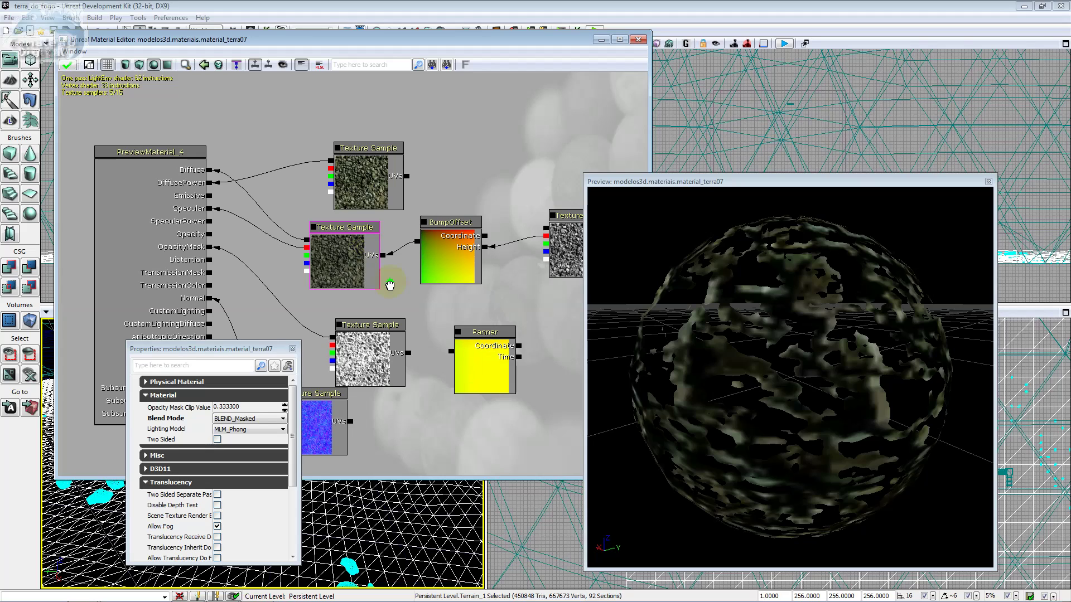
pyautogui.moveTo(389, 286); pyautogui.dragTo(359, 204)
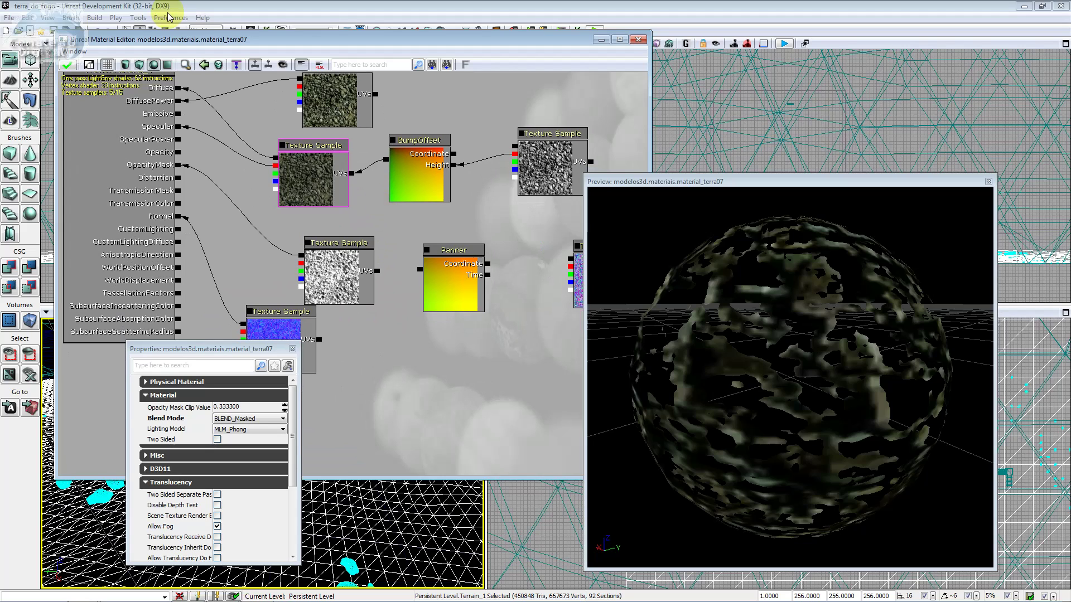
pyautogui.moveTo(199, 42); pyautogui.dragTo(201, 72)
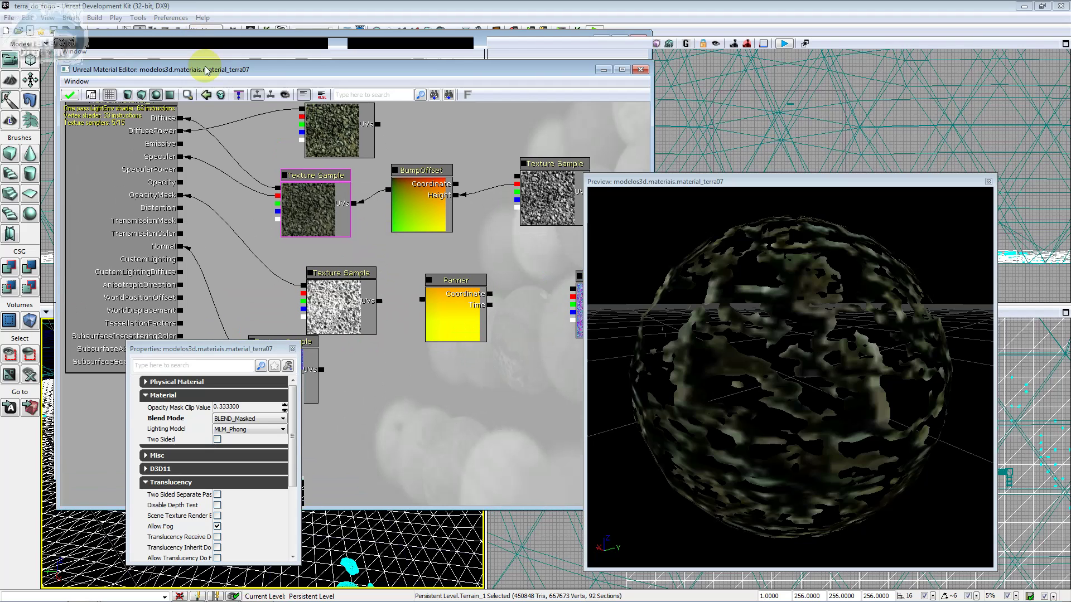
# - Clear the Content Browser search, select the efeito02 texture, and close the browser
pyautogui.hotkey('ctrl', 'shift', 'f')
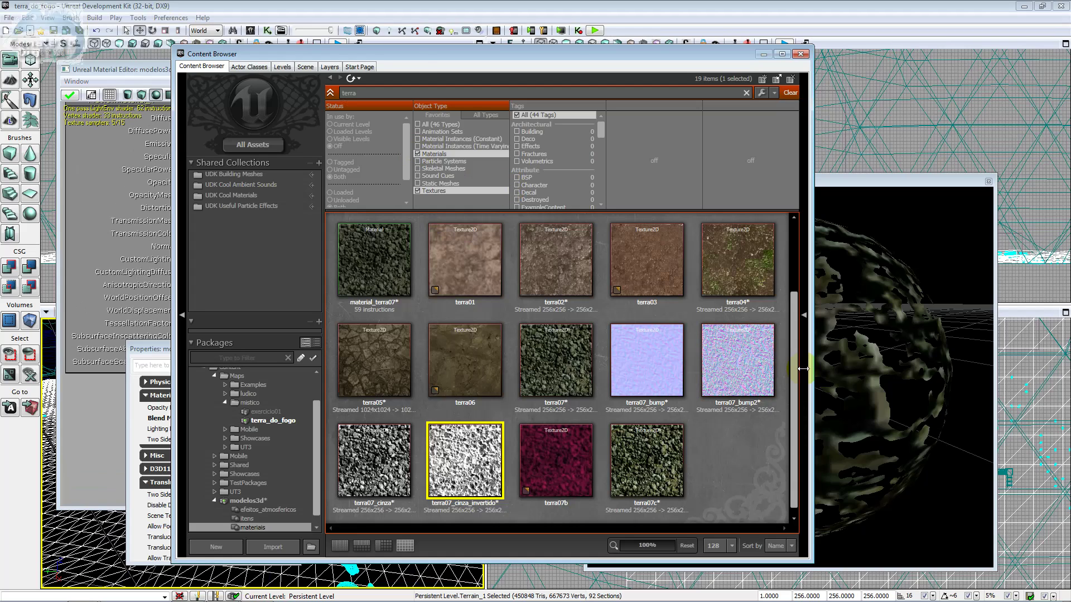
pyautogui.click(393, 92)
pyautogui.press('BackSpace')
pyautogui.press('BackSpace')
pyautogui.press('BackSpace')
pyautogui.press('BackSpace')
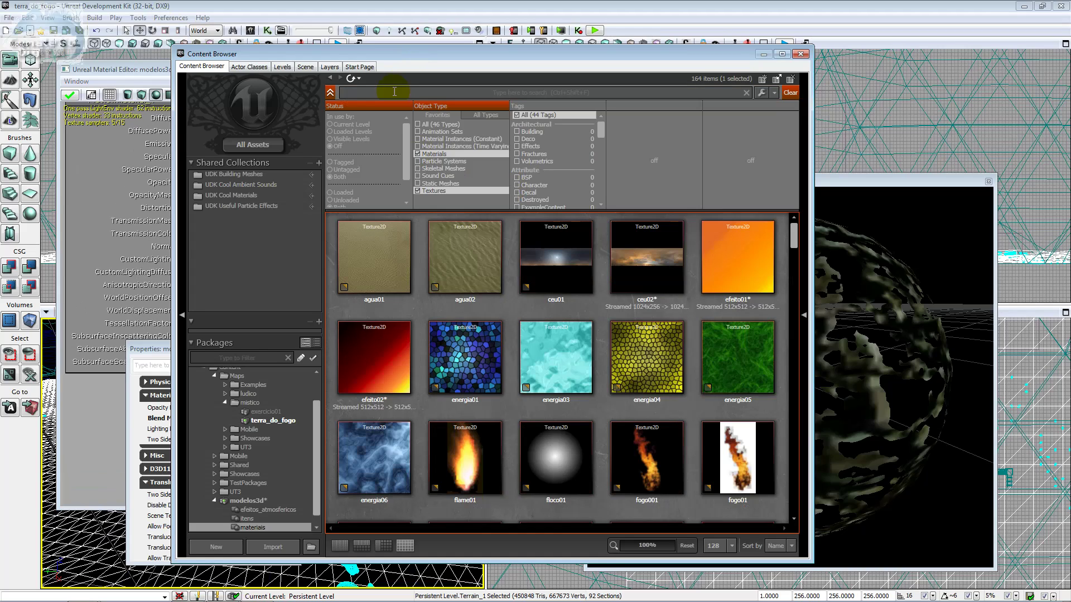
pyautogui.click(762, 284)
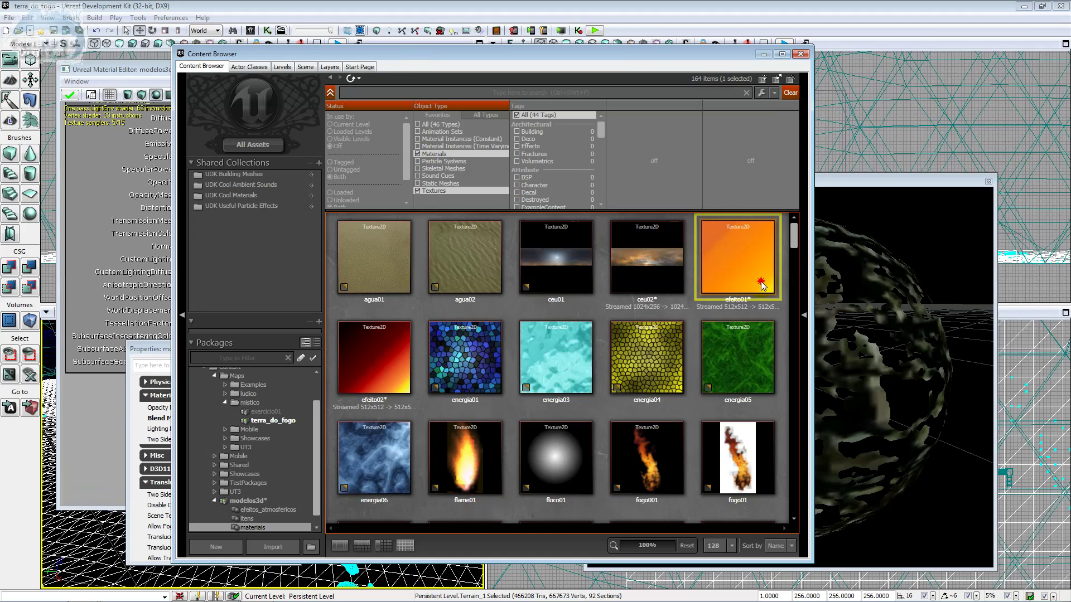
pyautogui.press('Right')
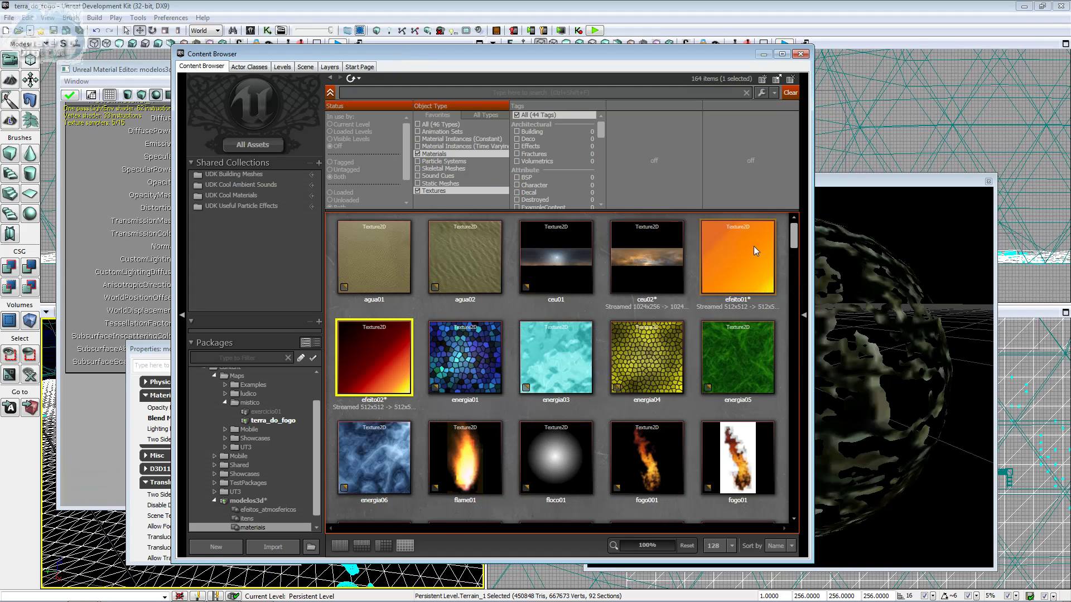
pyautogui.click(802, 54)
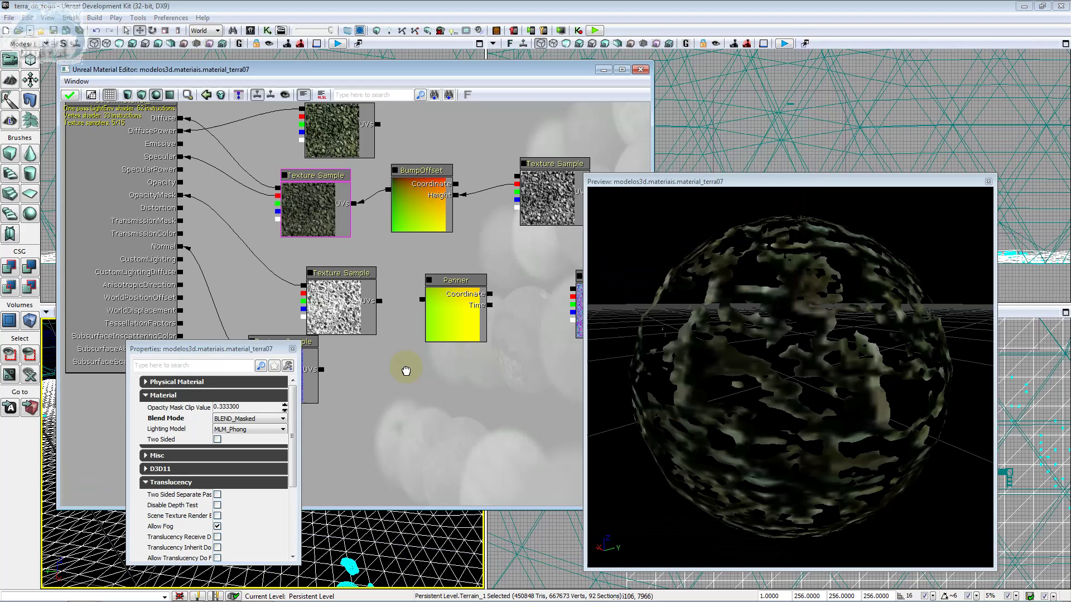
# - Add a new Texture Sample showing the red efeito02 gradient and position it
pyautogui.rightClick(419, 370)
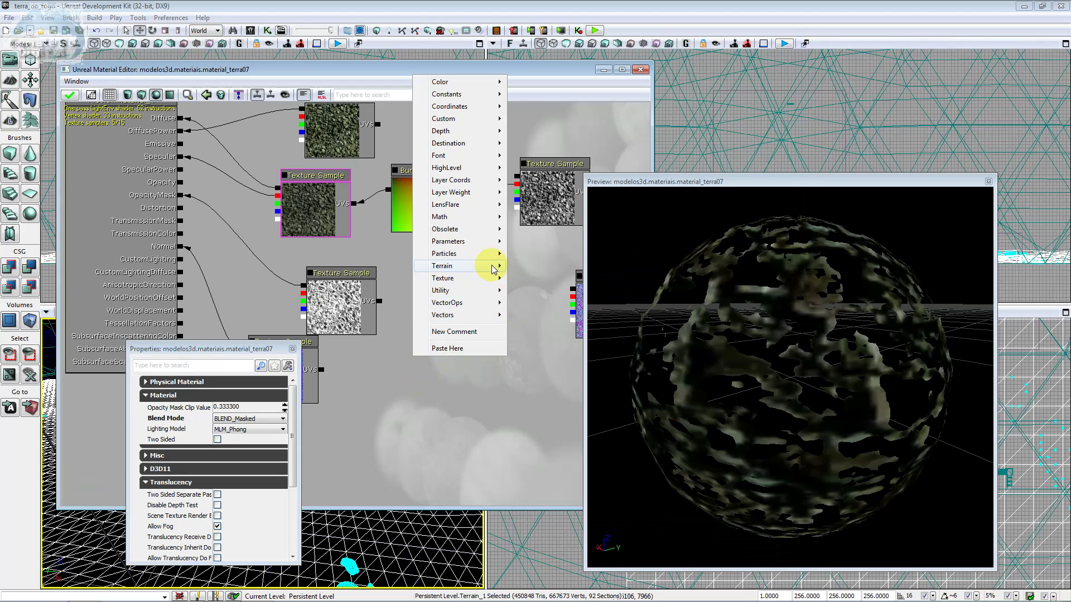
pyautogui.moveTo(491, 266)
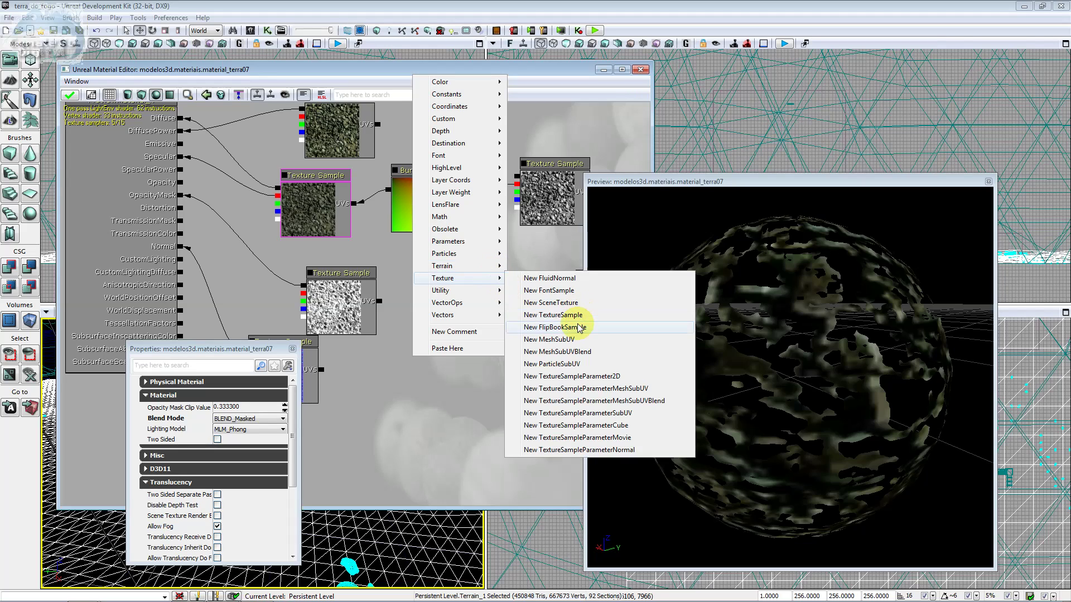
pyautogui.click(578, 319)
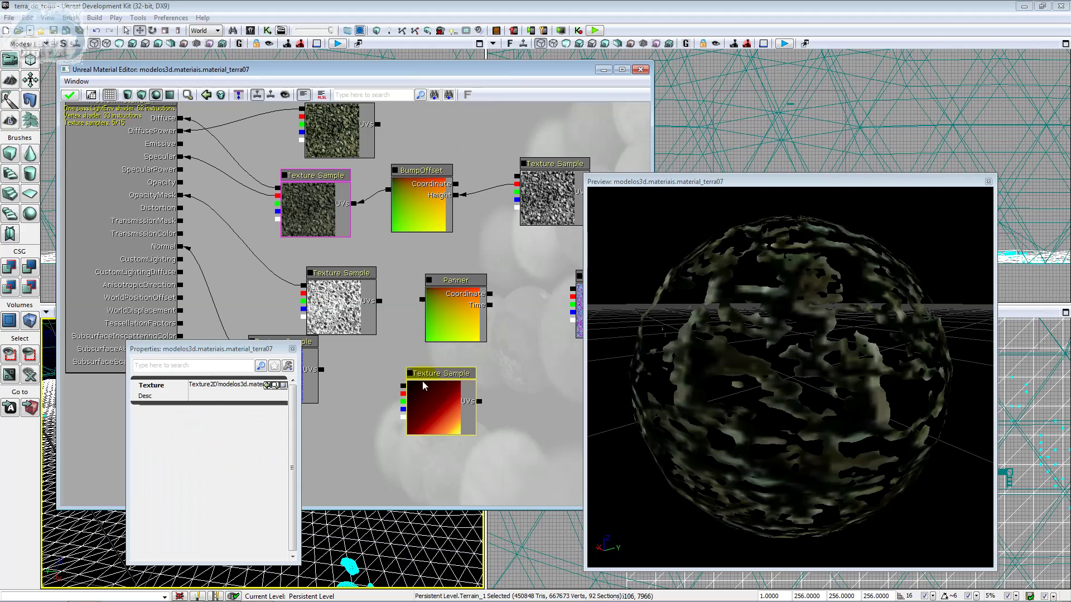
pyautogui.click(457, 367)
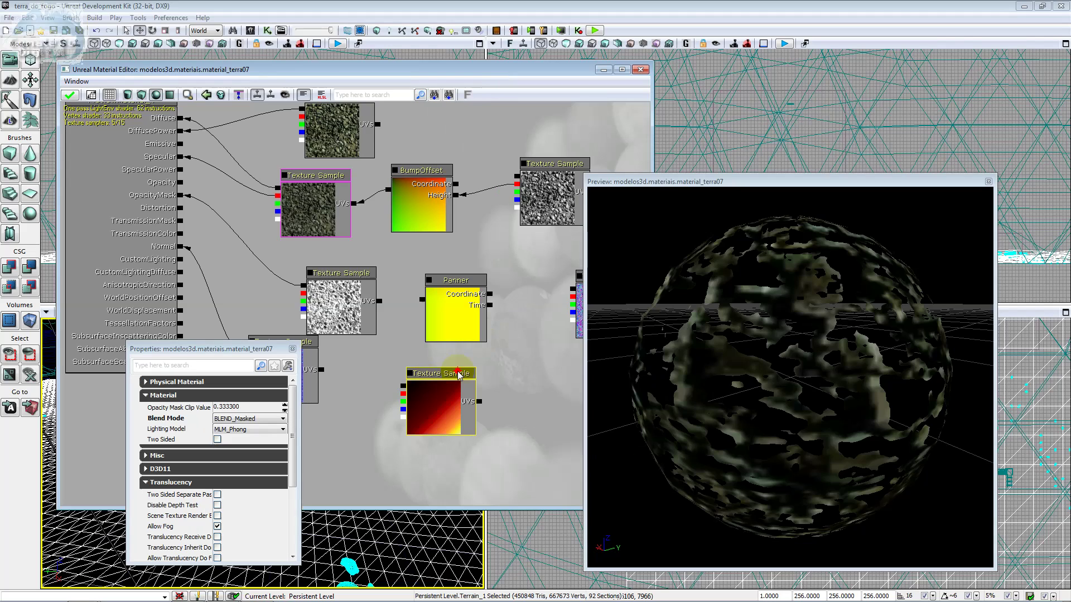
pyautogui.click(458, 374)
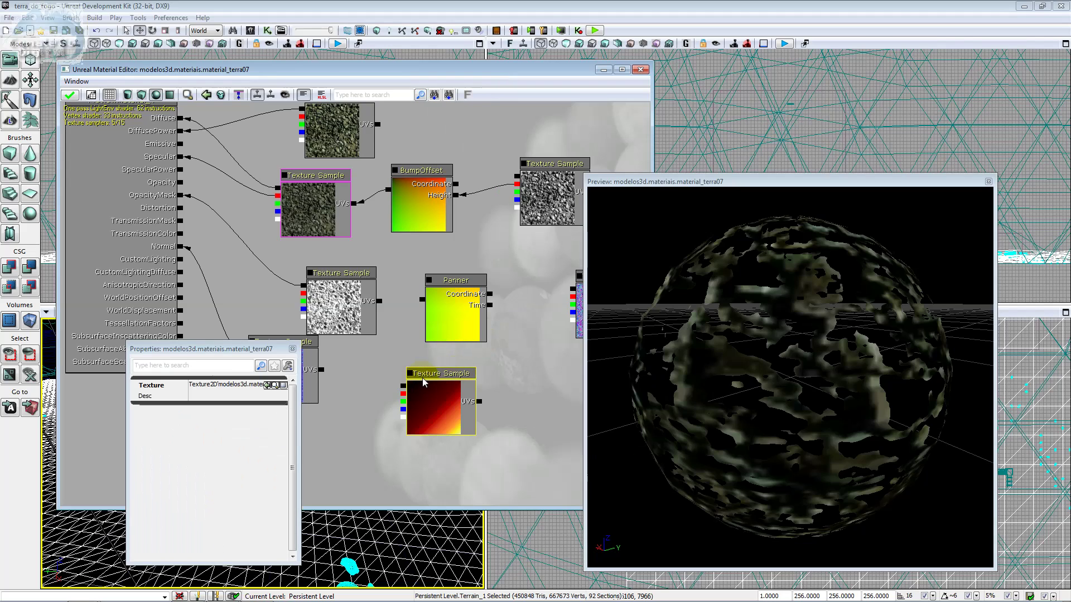
pyautogui.moveTo(436, 375); pyautogui.dragTo(536, 344)
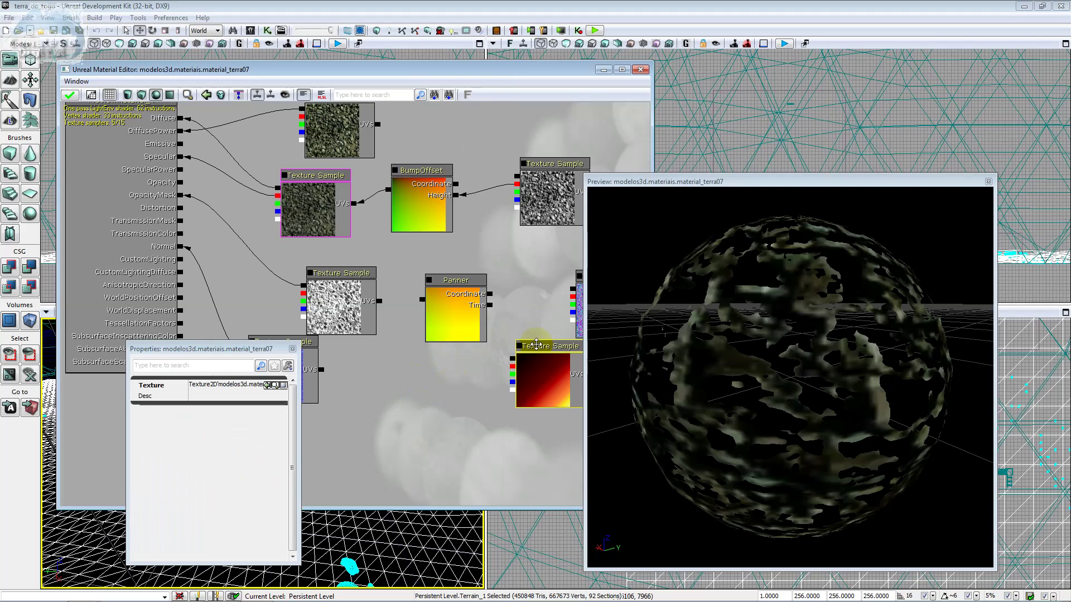
pyautogui.moveTo(536, 344); pyautogui.dragTo(528, 342)
# - Arrange the Panner beside the red texture and link it into the texture's UVs
pyautogui.click(449, 320)
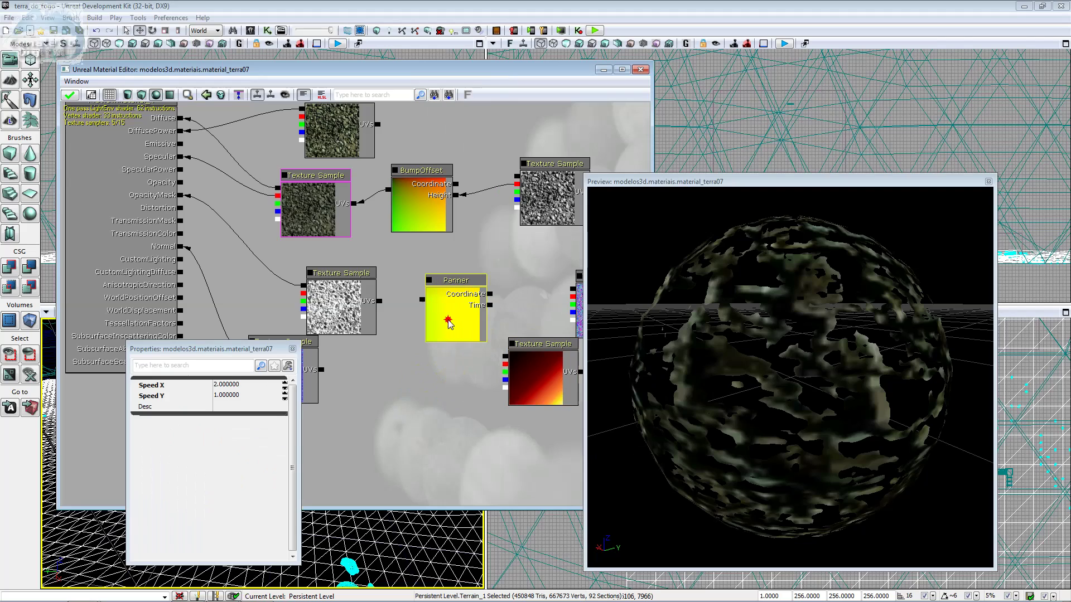
pyautogui.moveTo(448, 320); pyautogui.dragTo(433, 395)
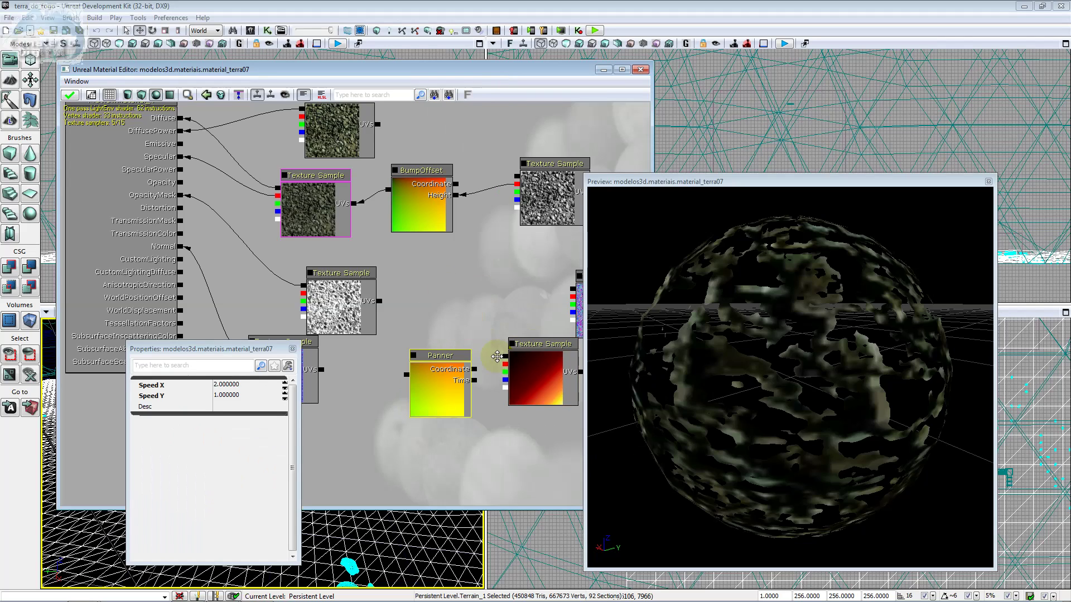
pyautogui.moveTo(496, 356); pyautogui.dragTo(477, 372)
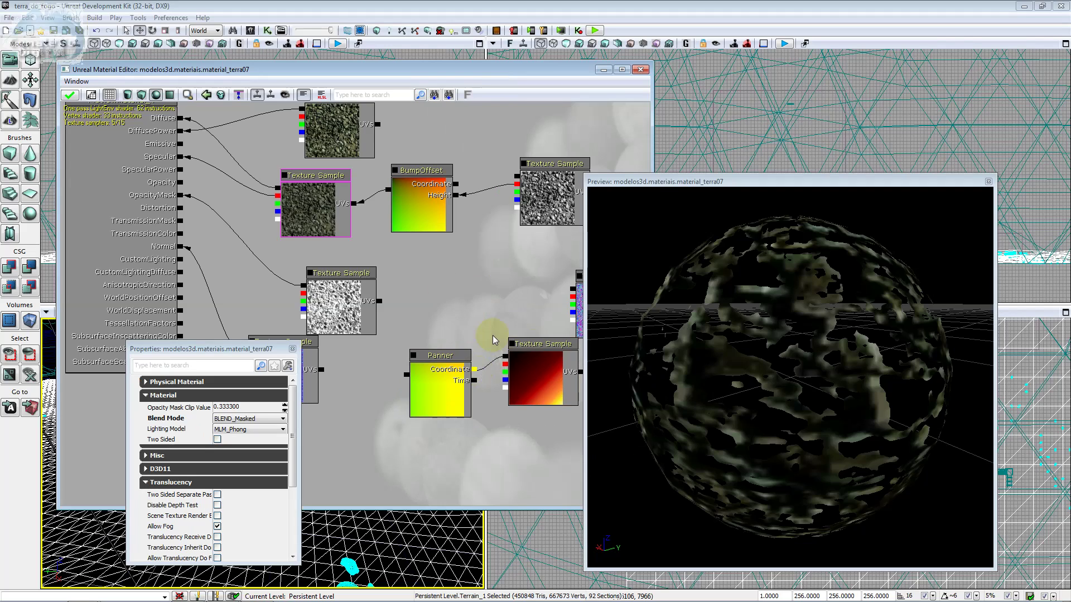
pyautogui.keyDown('alt'); pyautogui.click(492, 337); pyautogui.keyUp('alt')
pyautogui.click(522, 343)
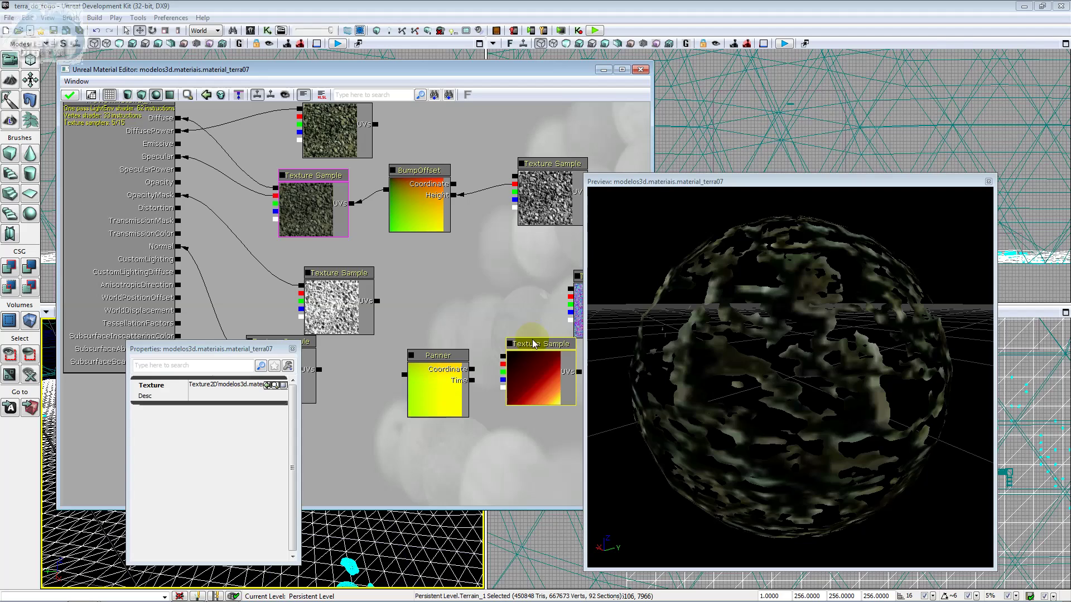
pyautogui.moveTo(531, 339); pyautogui.dragTo(416, 276)
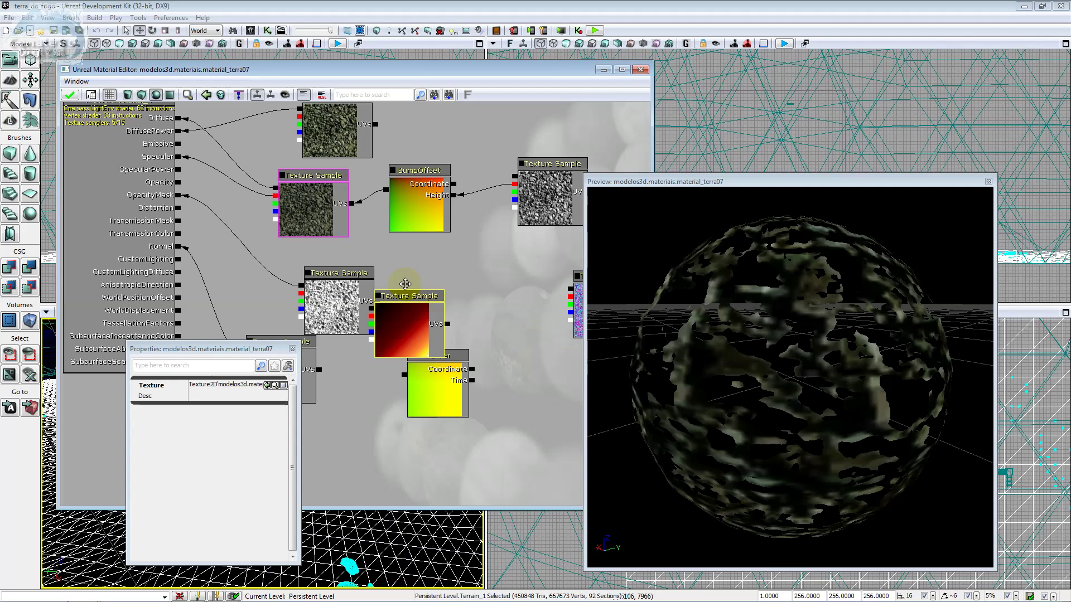
pyautogui.click(436, 360)
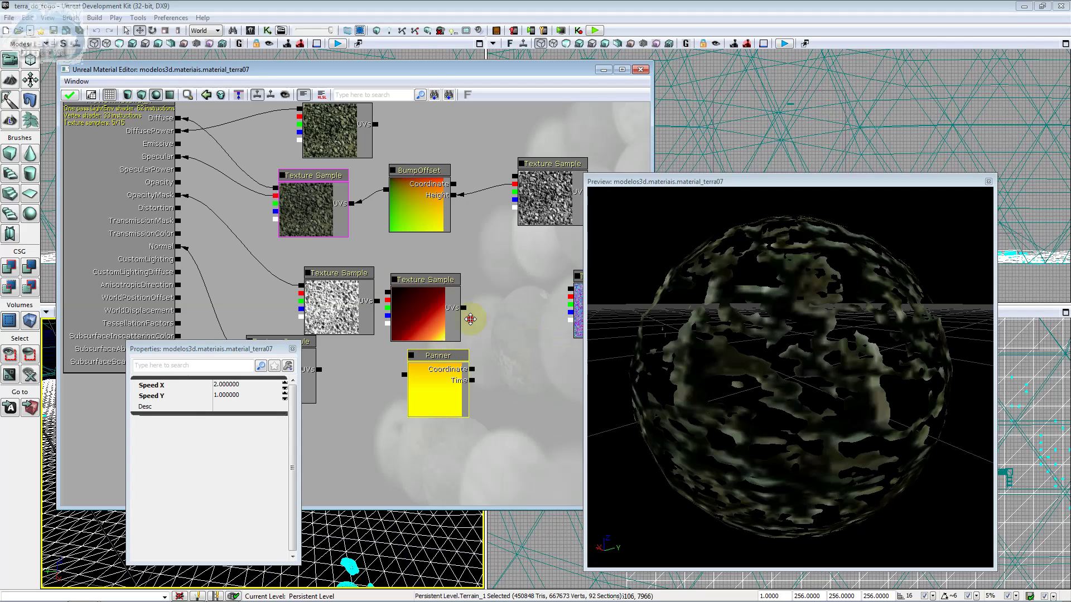
pyautogui.keyDown('ctrl'); pyautogui.moveTo(470, 319); pyautogui.dragTo(475, 313); pyautogui.keyUp('ctrl')
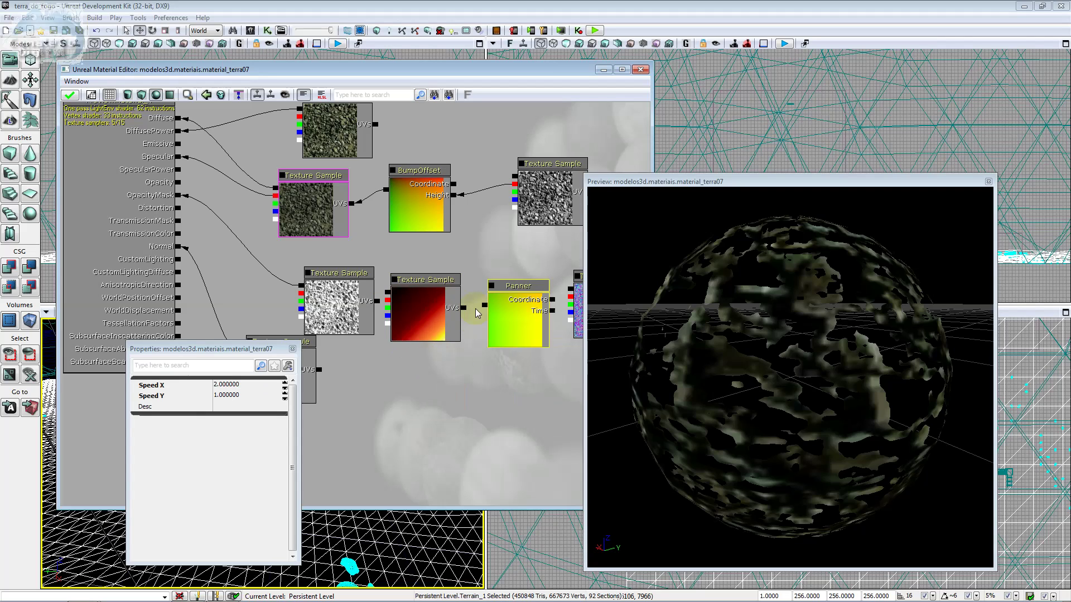
pyautogui.moveTo(463, 307); pyautogui.dragTo(485, 305)
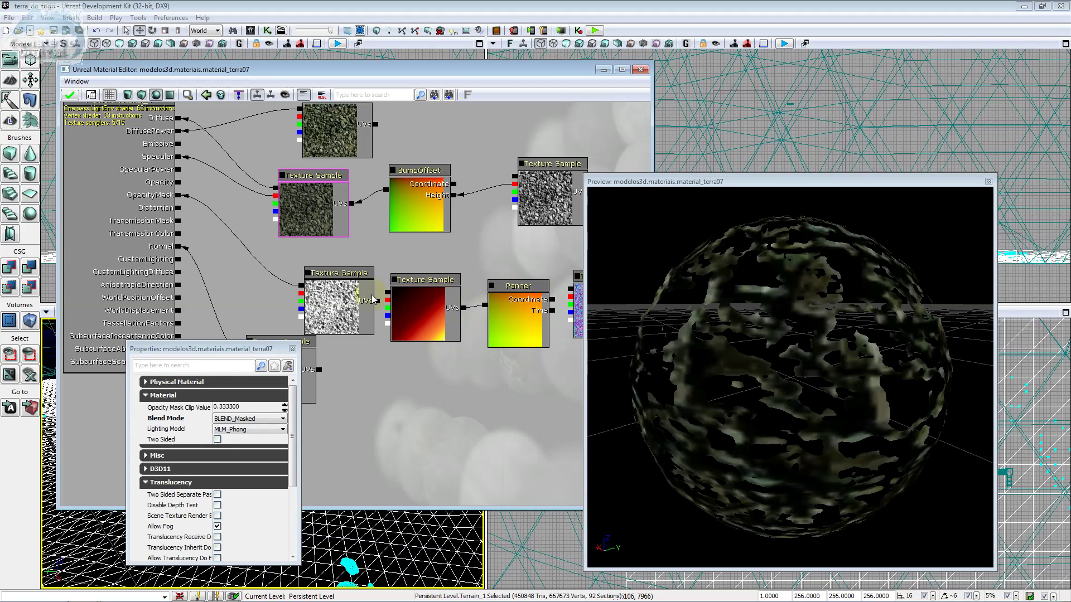
pyautogui.moveTo(373, 299); pyautogui.dragTo(188, 169)
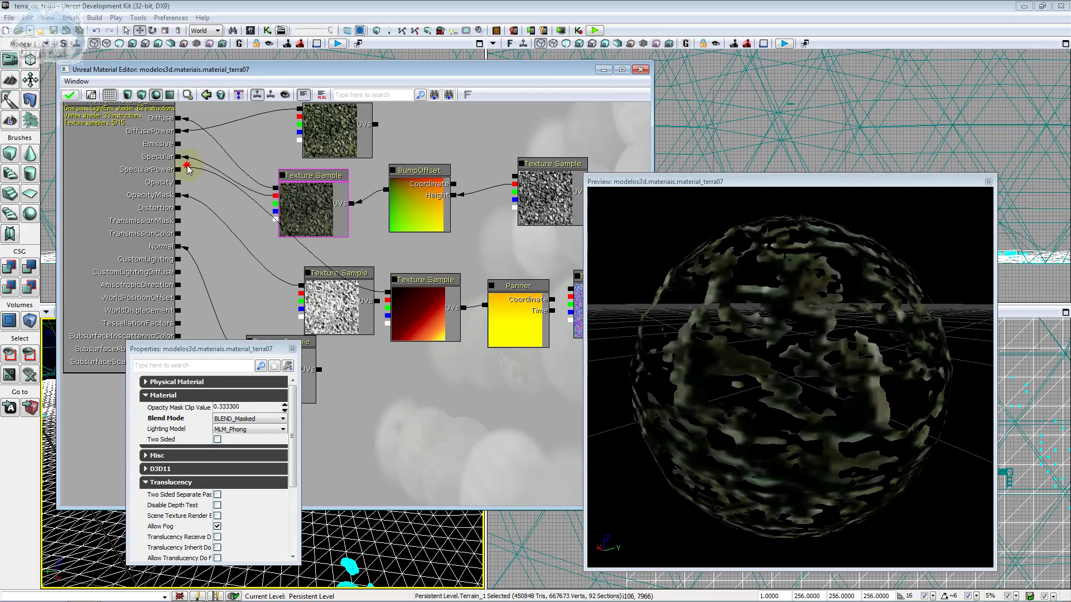
pyautogui.moveTo(187, 169)
pyautogui.mouseDown()
pyautogui.moveTo(192, 189)
pyautogui.moveTo(183, 146)
pyautogui.mouseUp()
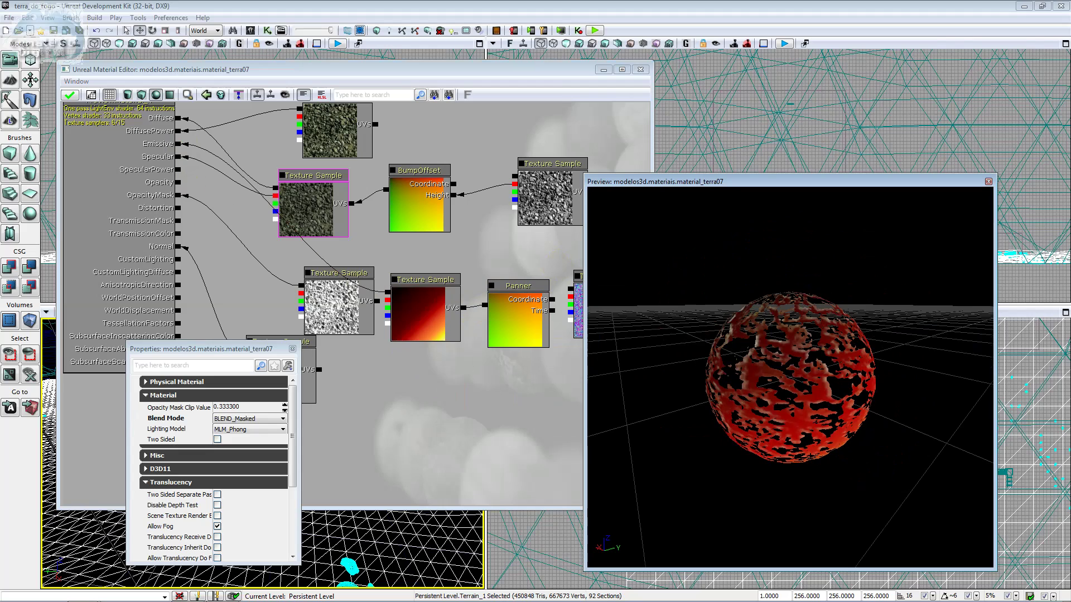
pyautogui.click(353, 290)
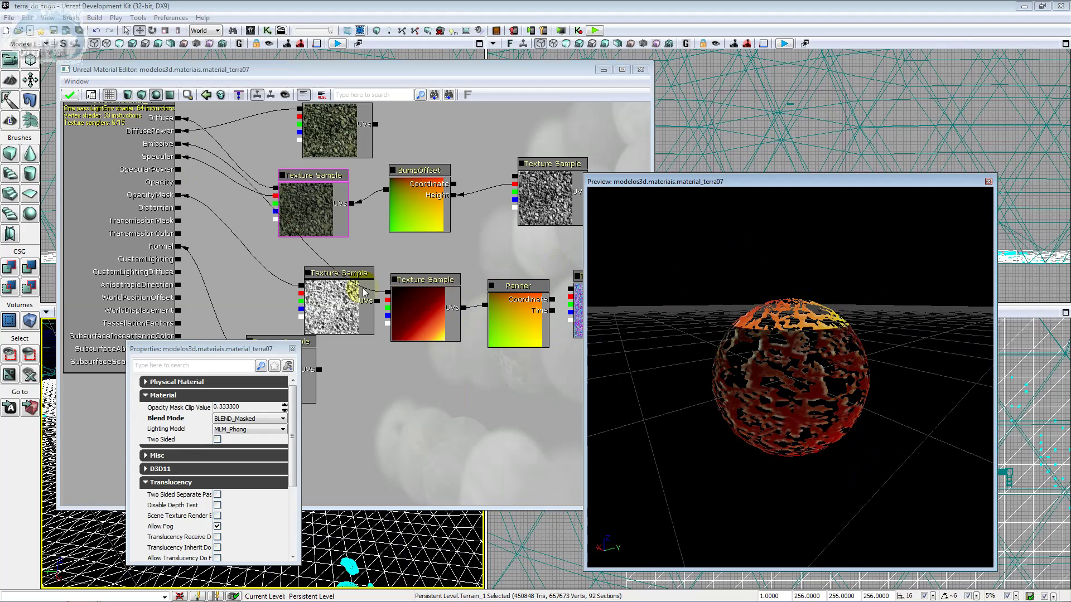
pyautogui.rightClick(301, 289)
pyautogui.click(334, 287)
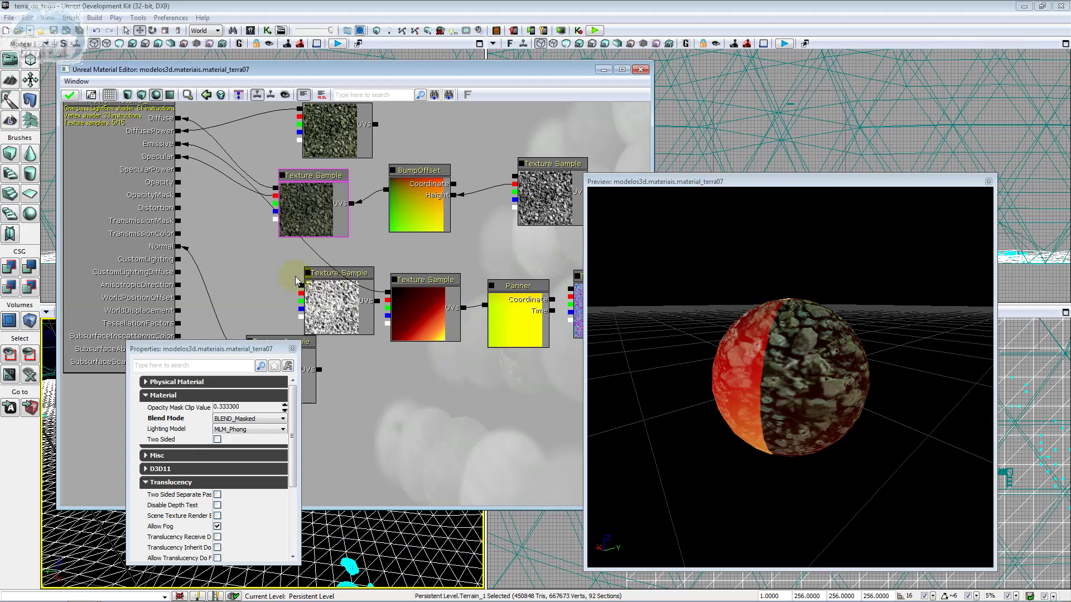
pyautogui.moveTo(301, 285)
pyautogui.mouseDown()
pyautogui.moveTo(257, 268)
pyautogui.moveTo(179, 195)
pyautogui.mouseUp()
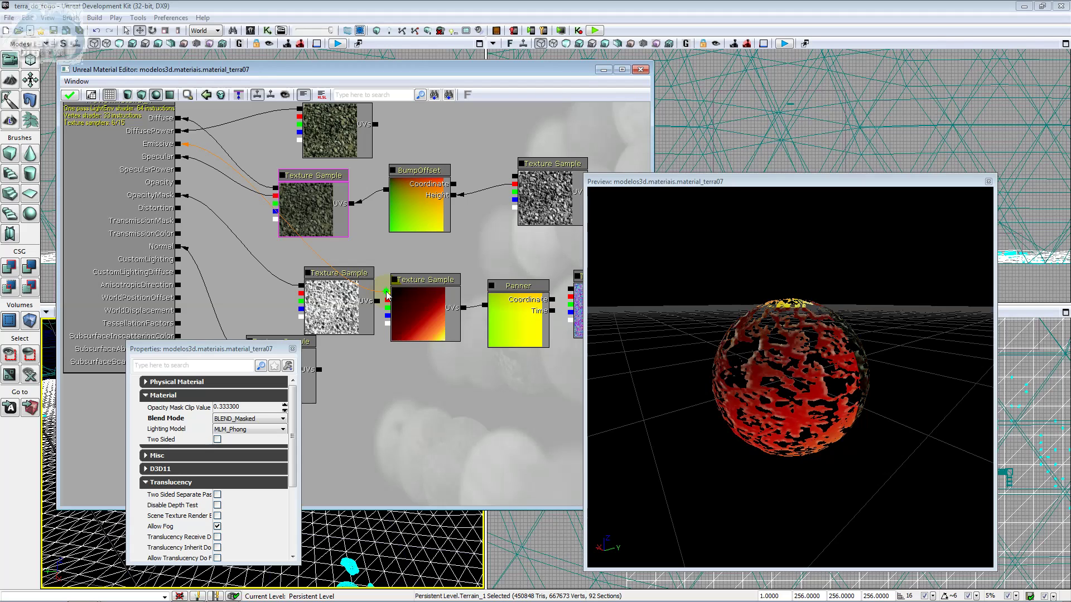
pyautogui.rightClick(387, 294)
pyautogui.click(399, 282)
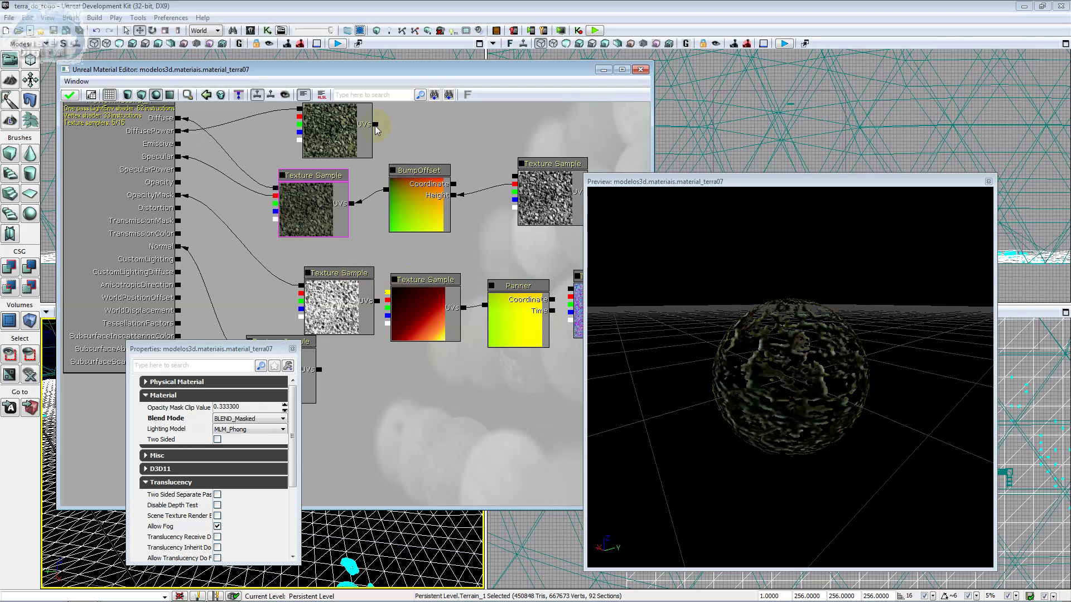
# - Break the mistaken link from the top texture sample into the lower texture's pin
pyautogui.click(375, 125)
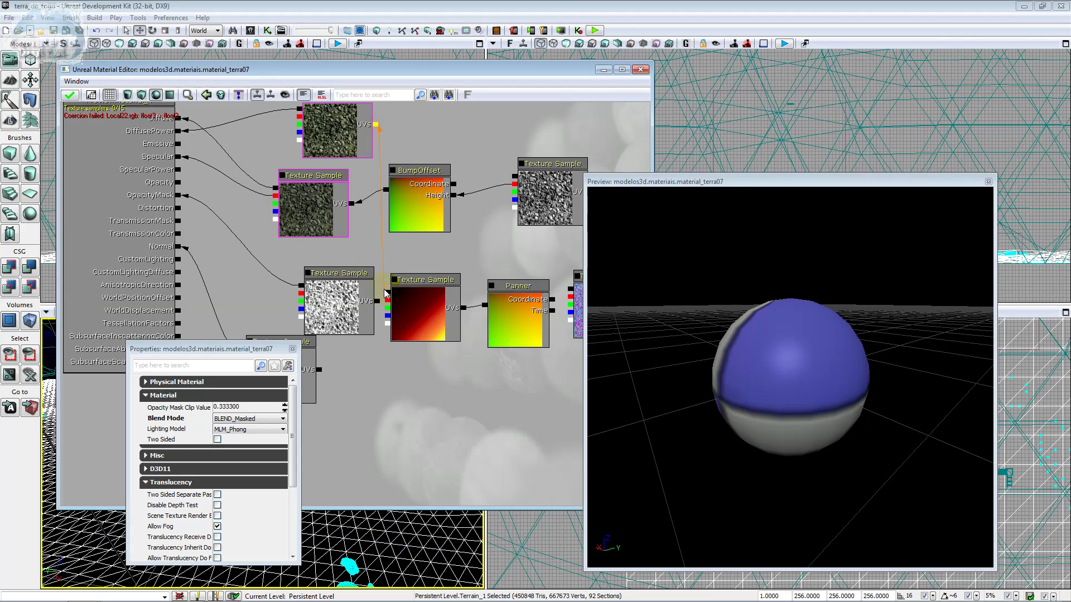
pyautogui.rightClick(387, 290)
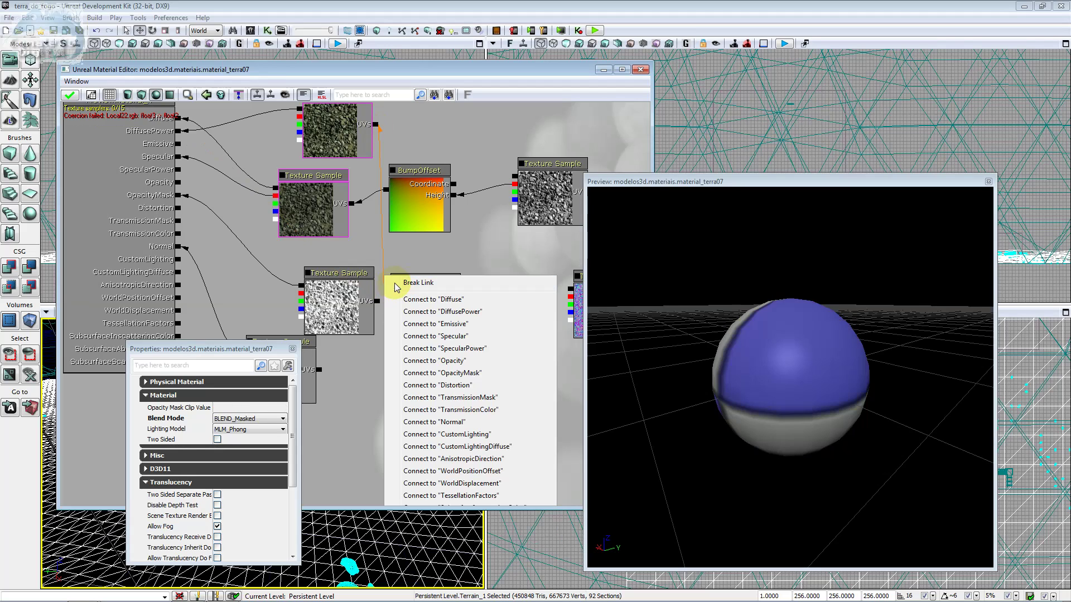
pyautogui.click(394, 283)
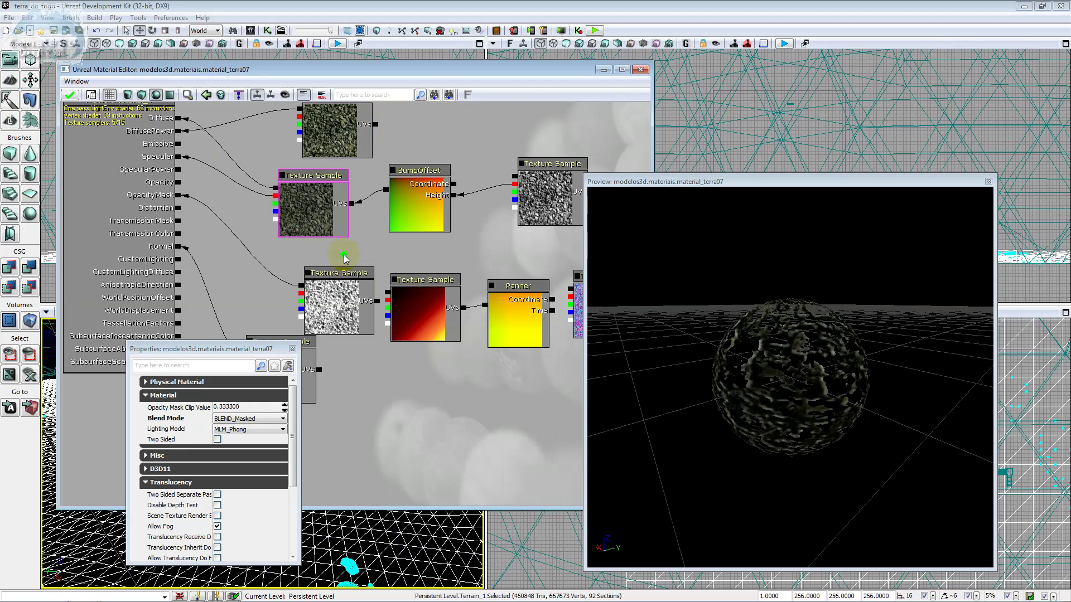
# - Move the red fire Texture Sample and its Panner together lower in the material graph
pyautogui.moveTo(344, 257); pyautogui.dragTo(276, 306)
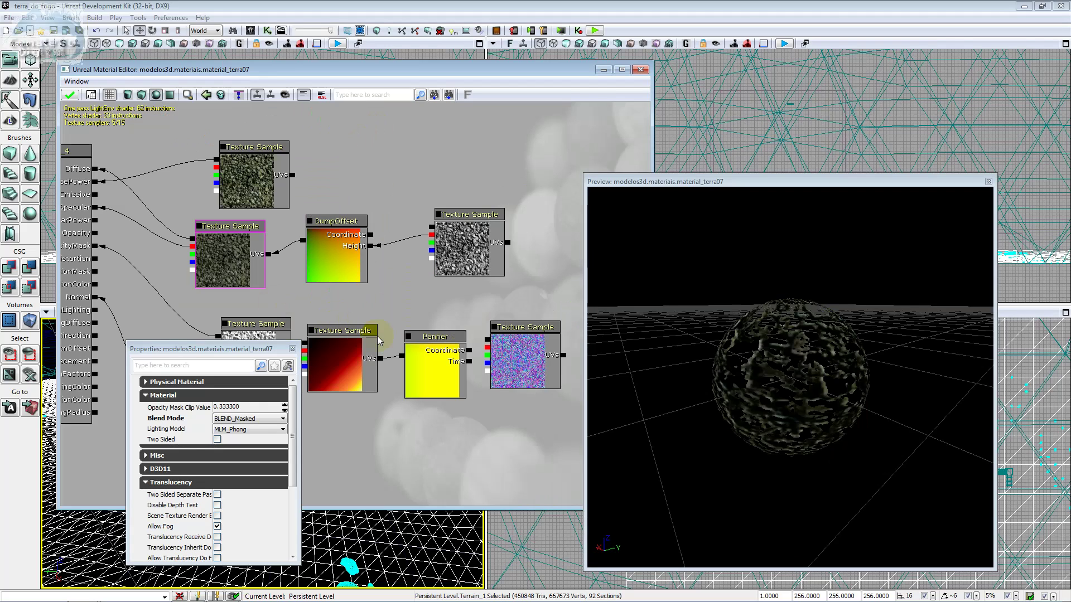
pyautogui.click(363, 331)
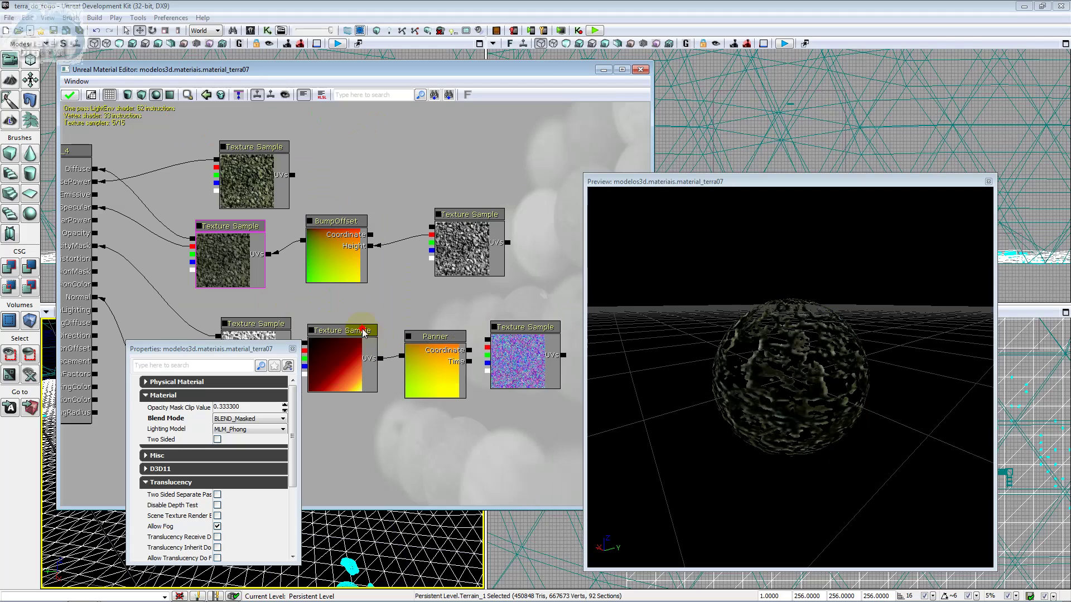
pyautogui.click(435, 337)
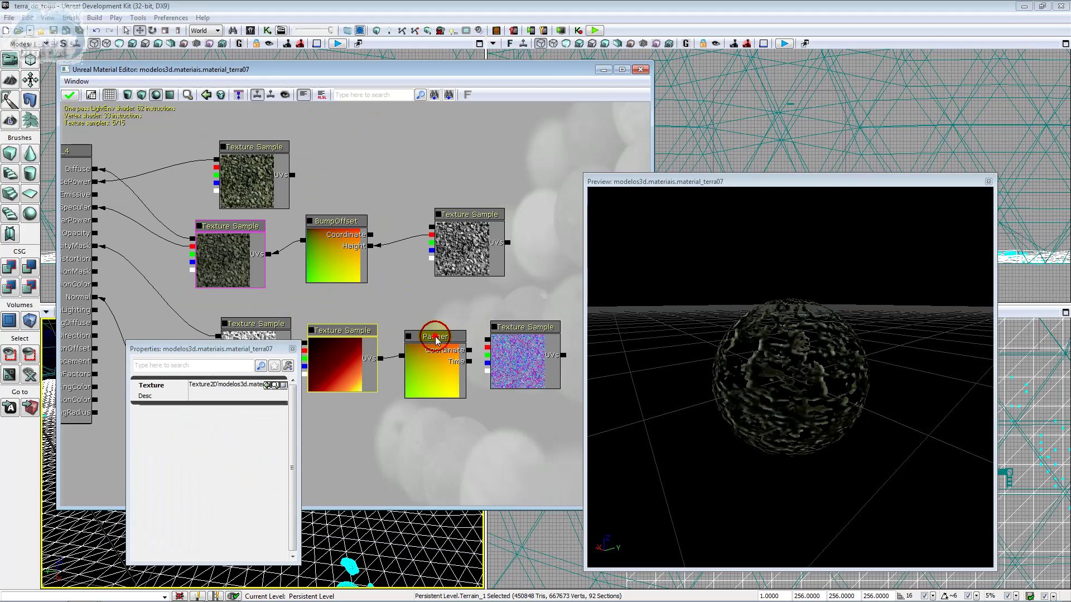
pyautogui.click(356, 332)
pyautogui.moveTo(356, 333); pyautogui.dragTo(382, 116)
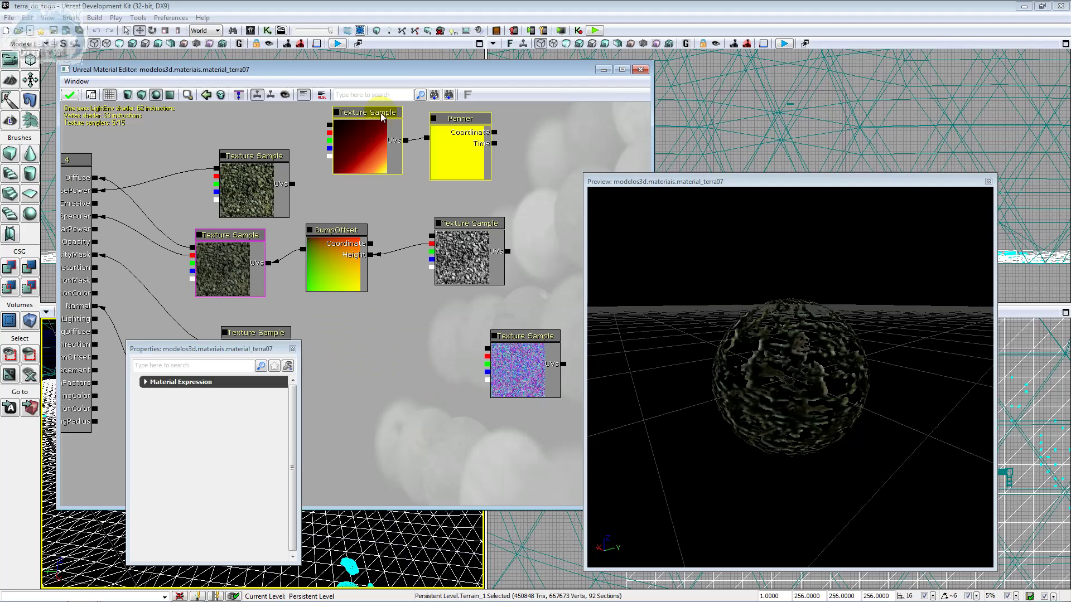
pyautogui.moveTo(296, 196)
pyautogui.mouseDown()
pyautogui.moveTo(379, 203)
pyautogui.moveTo(285, 191)
pyautogui.mouseUp()
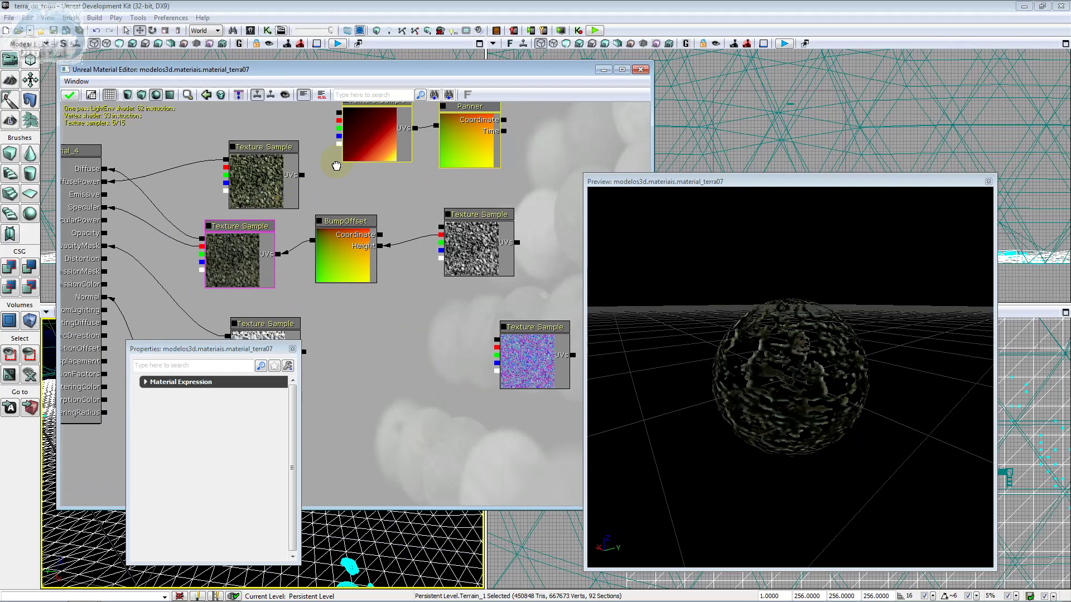
pyautogui.moveTo(360, 119); pyautogui.dragTo(406, 140)
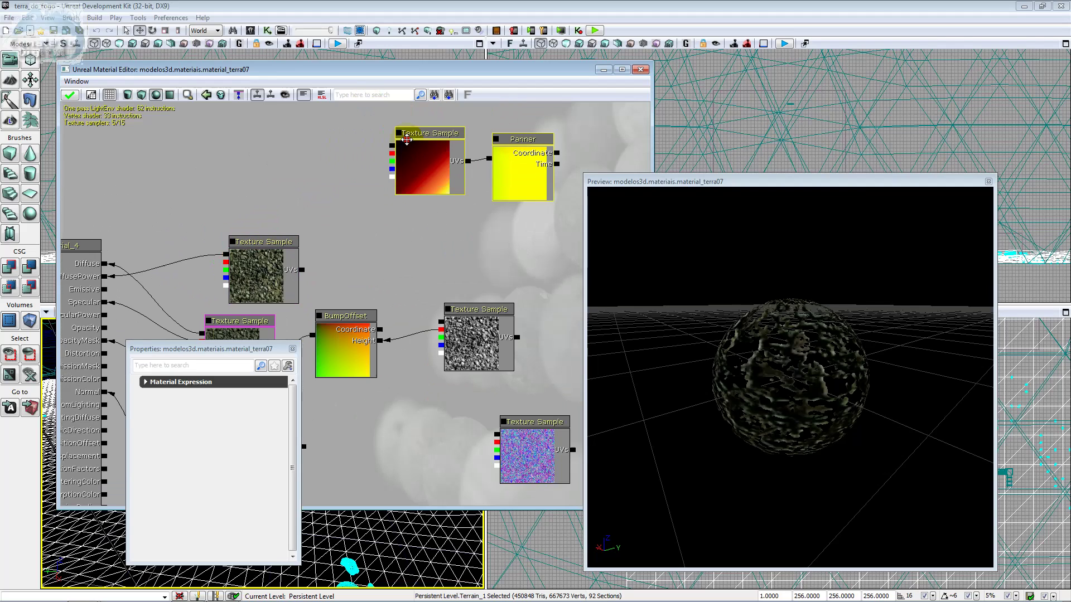
pyautogui.moveTo(407, 140)
pyautogui.mouseDown()
pyautogui.moveTo(414, 241)
pyautogui.moveTo(409, 233)
pyautogui.mouseUp()
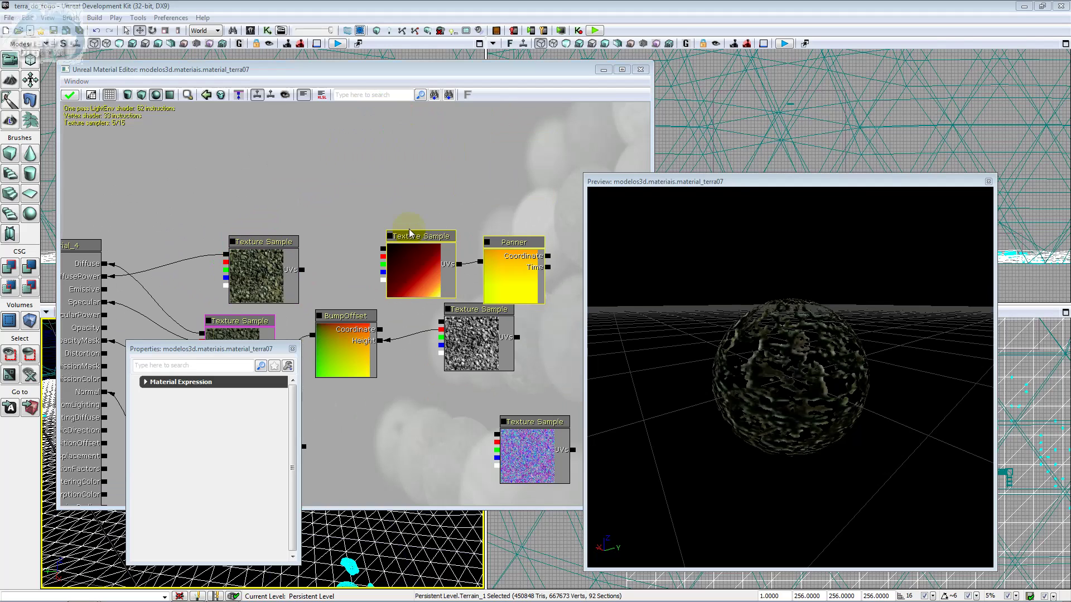
pyautogui.hotkey('alt', 'Tab')
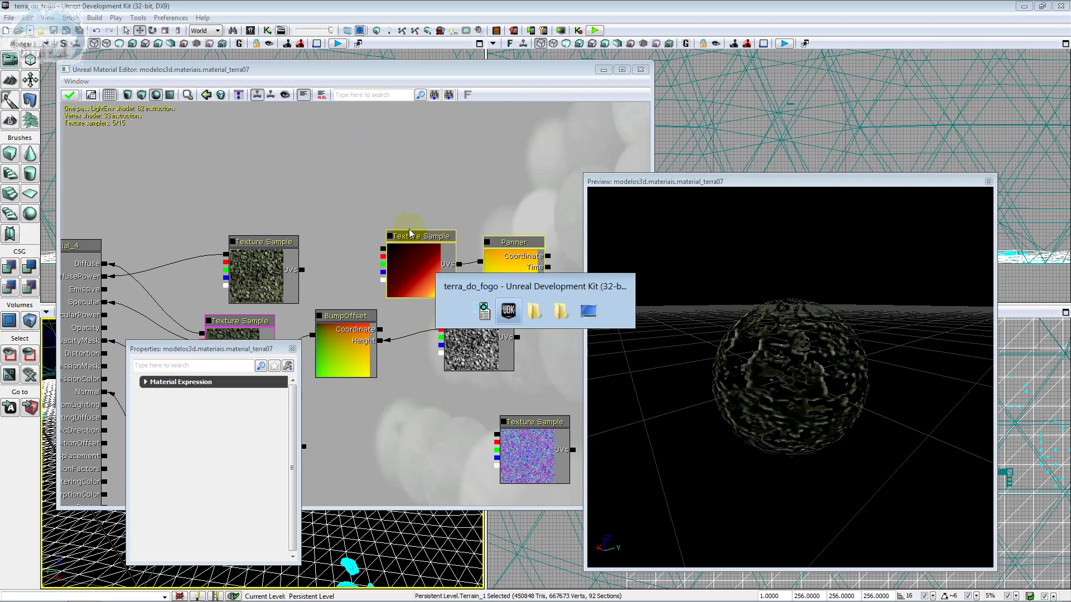
pyautogui.hotkey('alt', 'Tab')
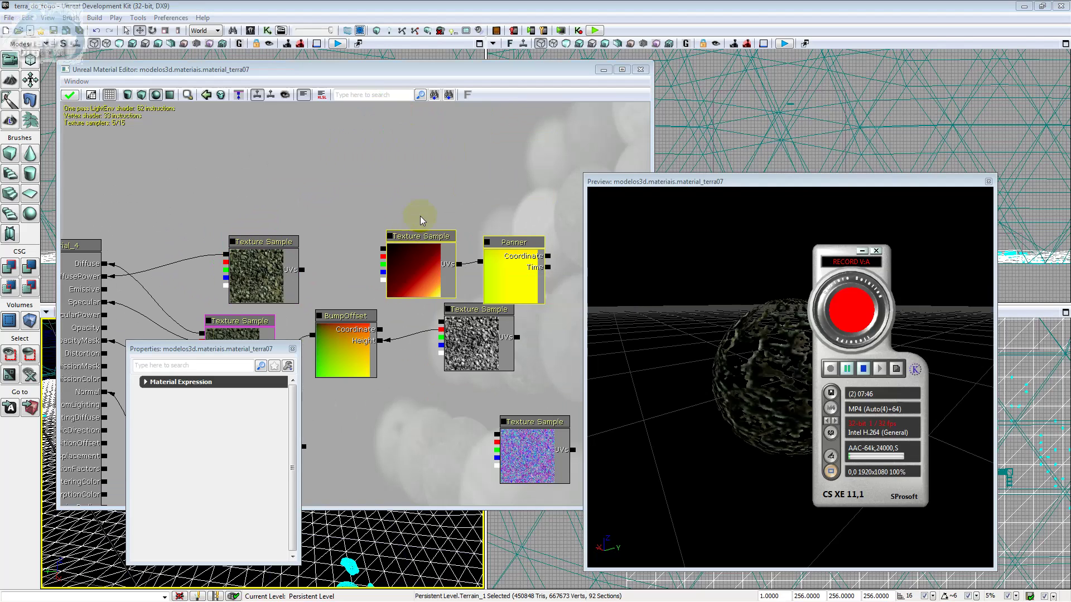
# - Bring the empty GIMP window forward and check File > Open Recent without opening anything
pyautogui.click(847, 368)
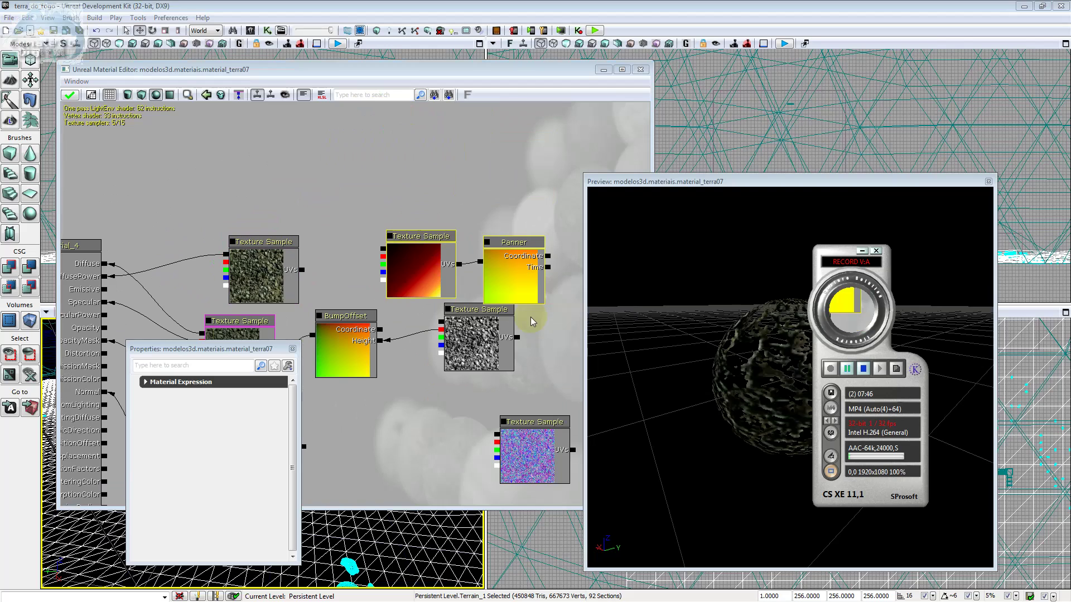
pyautogui.click(847, 368)
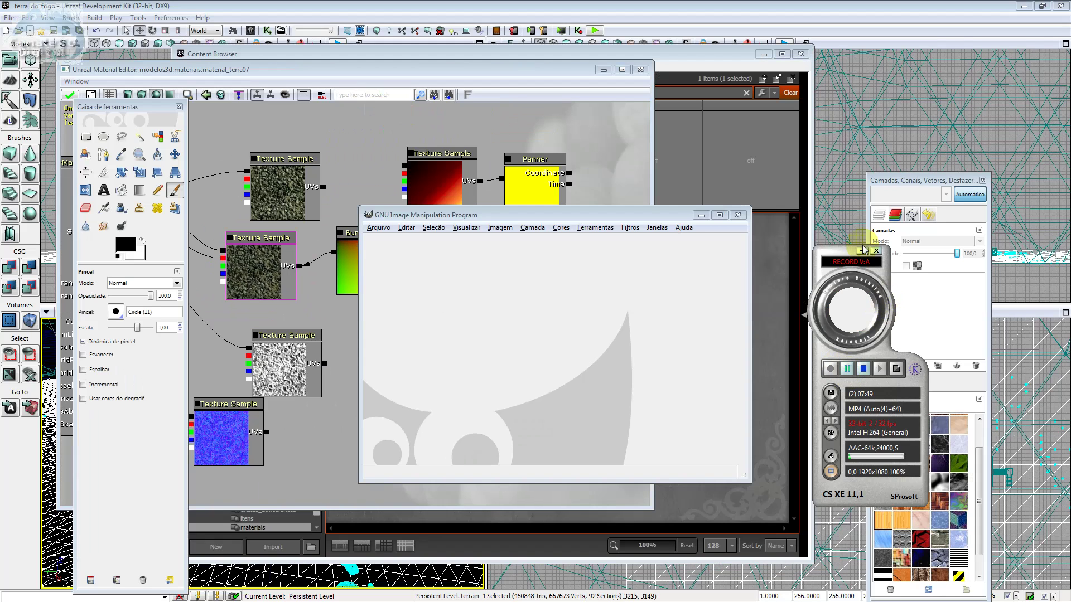
pyautogui.click(749, 252)
pyautogui.click(378, 228)
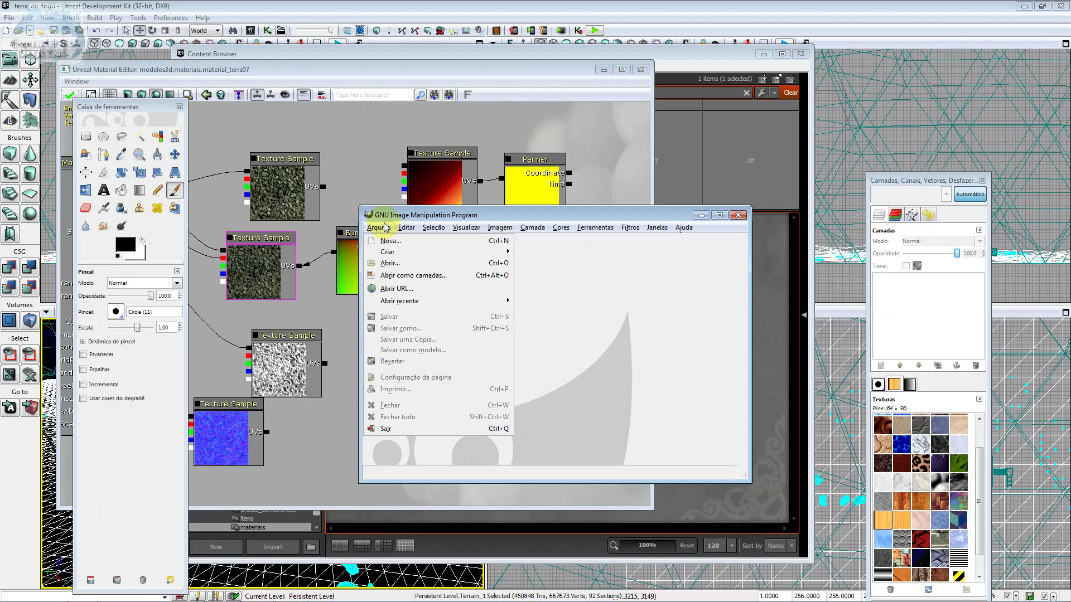
pyautogui.moveTo(436, 303)
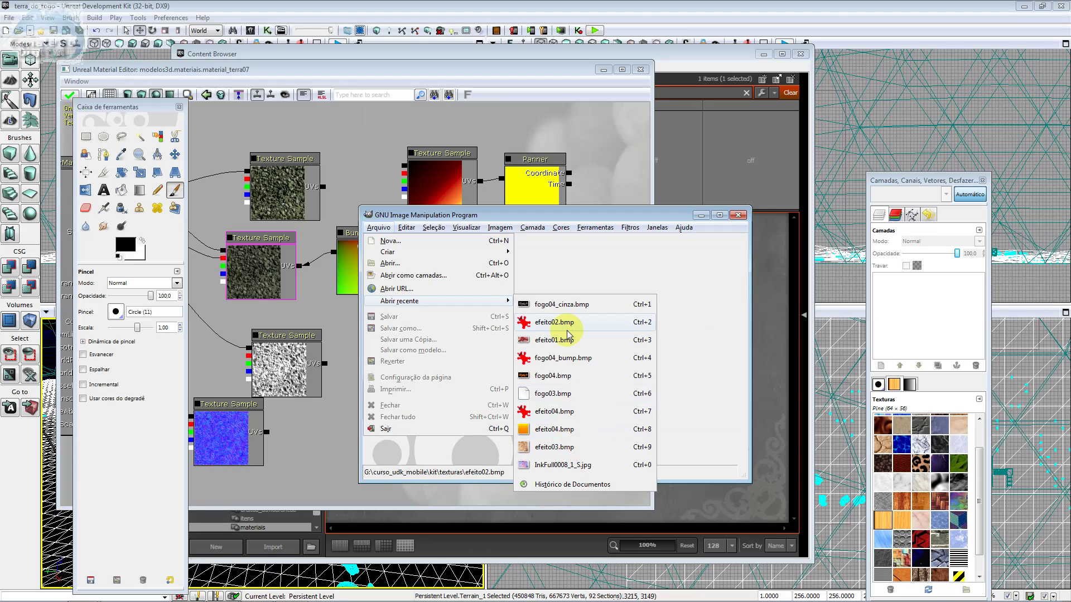
pyautogui.click(567, 259)
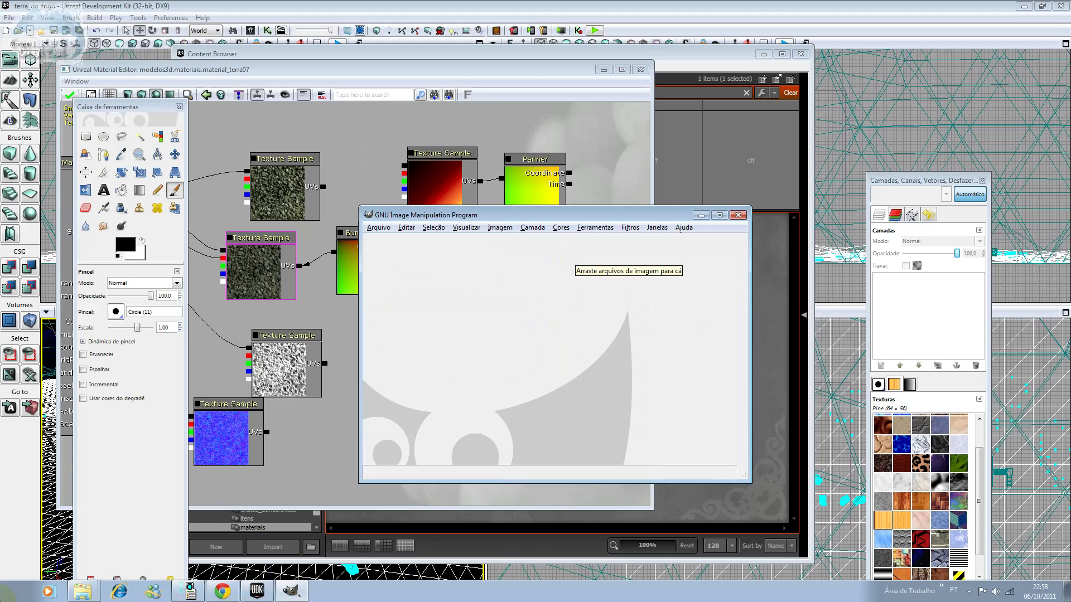
pyautogui.press('super')
# - Browse from Computer to cursos (G:) > curso_udk_mobile > kit > texturas and select terra07
pyautogui.click(175, 360)
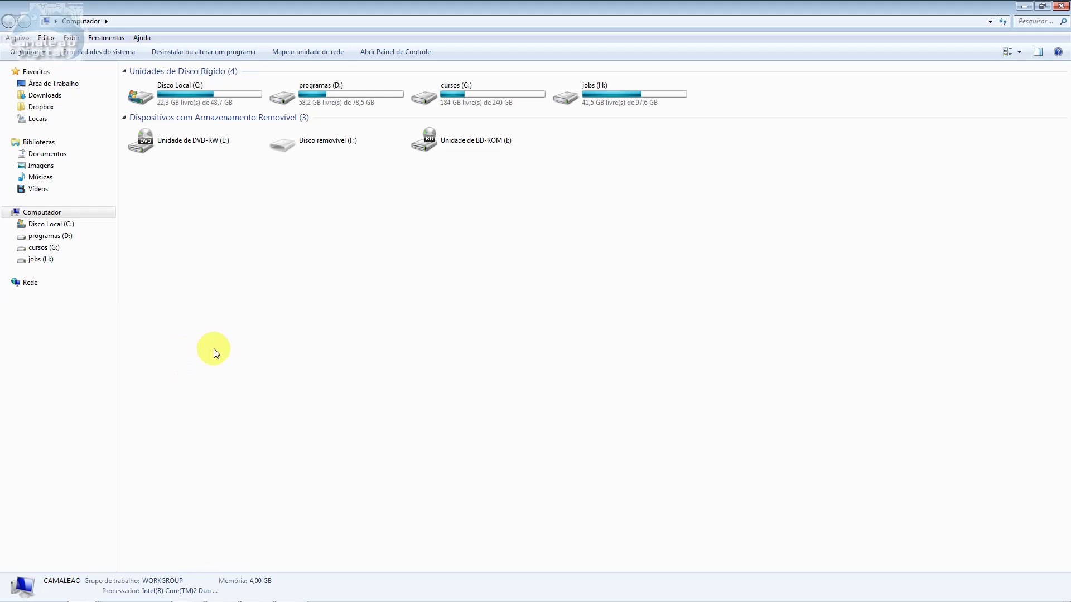
pyautogui.click(66, 239)
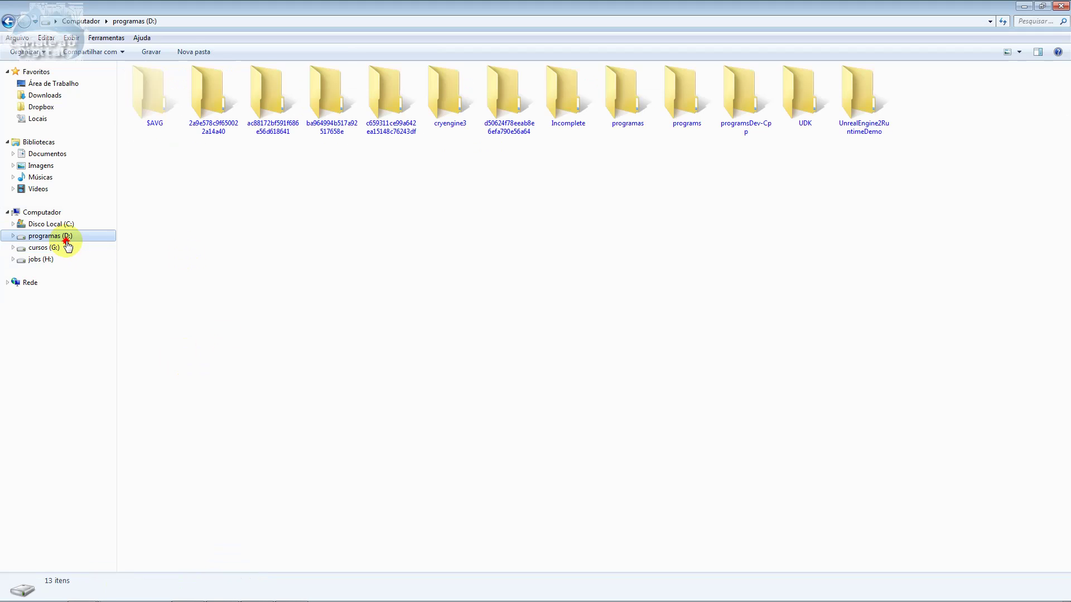
pyautogui.click(62, 261)
pyautogui.click(59, 247)
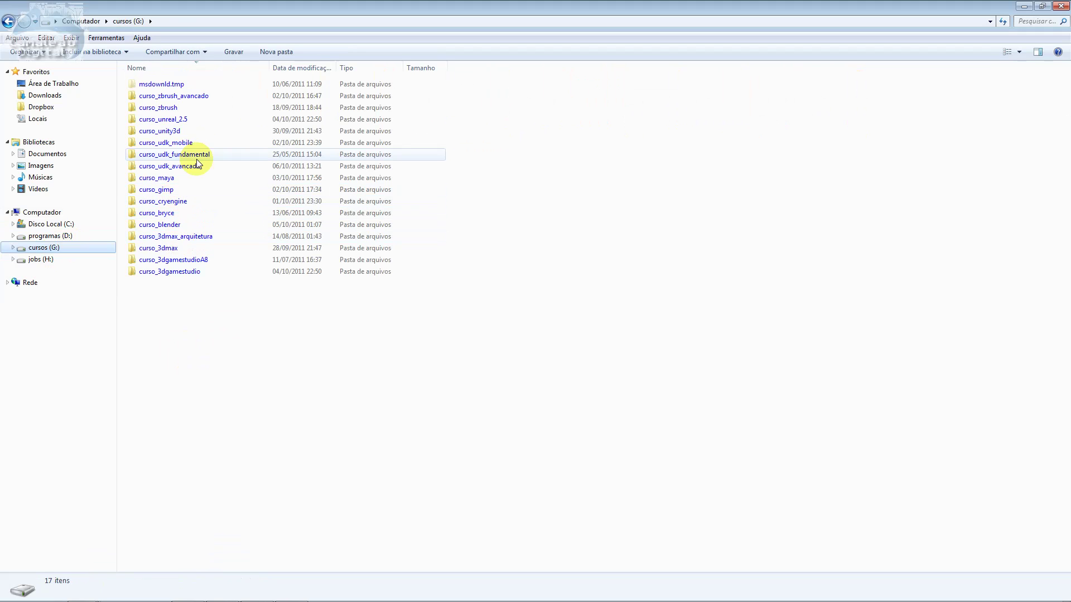
pyautogui.doubleClick(173, 144)
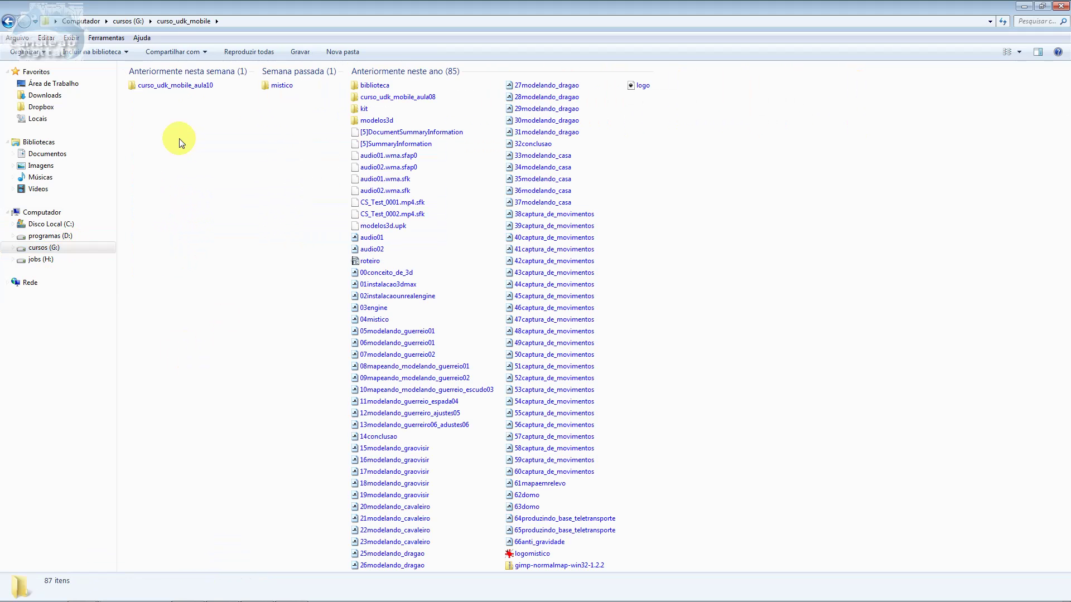
pyautogui.doubleClick(362, 108)
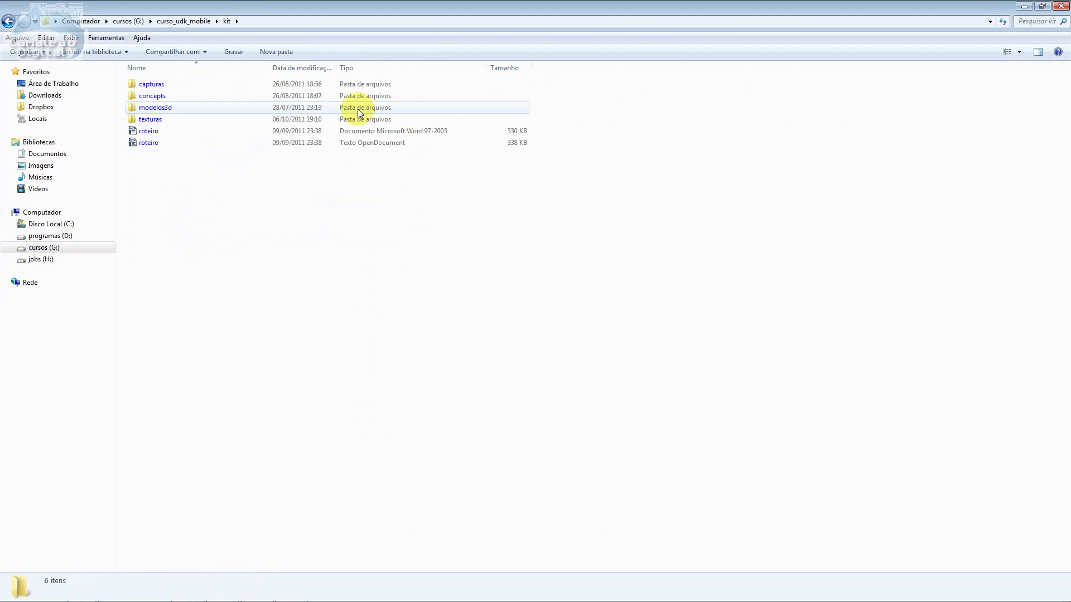
pyautogui.click(284, 132)
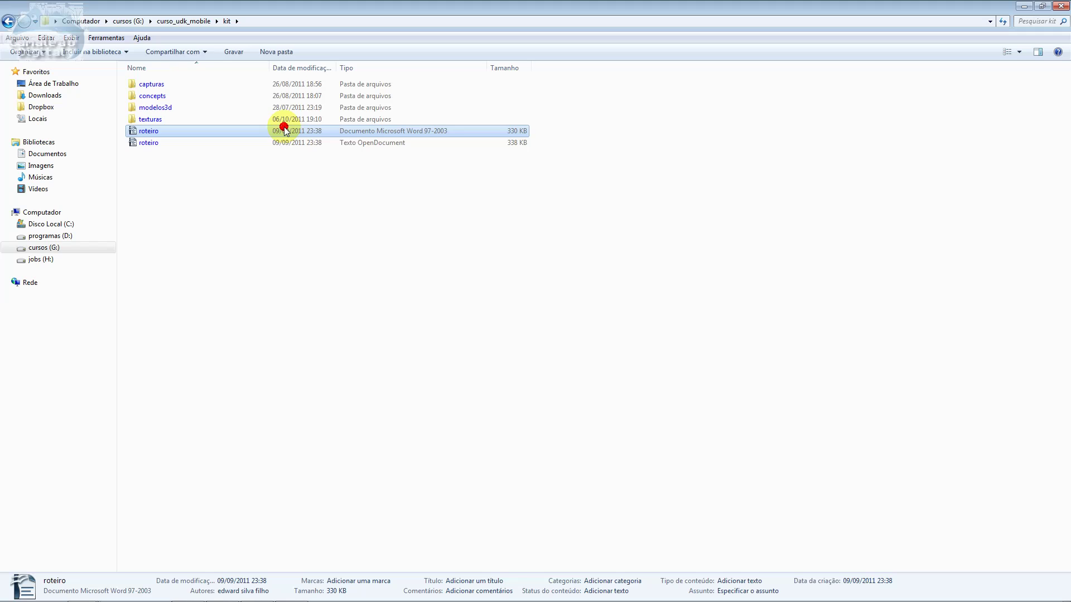
pyautogui.doubleClick(199, 118)
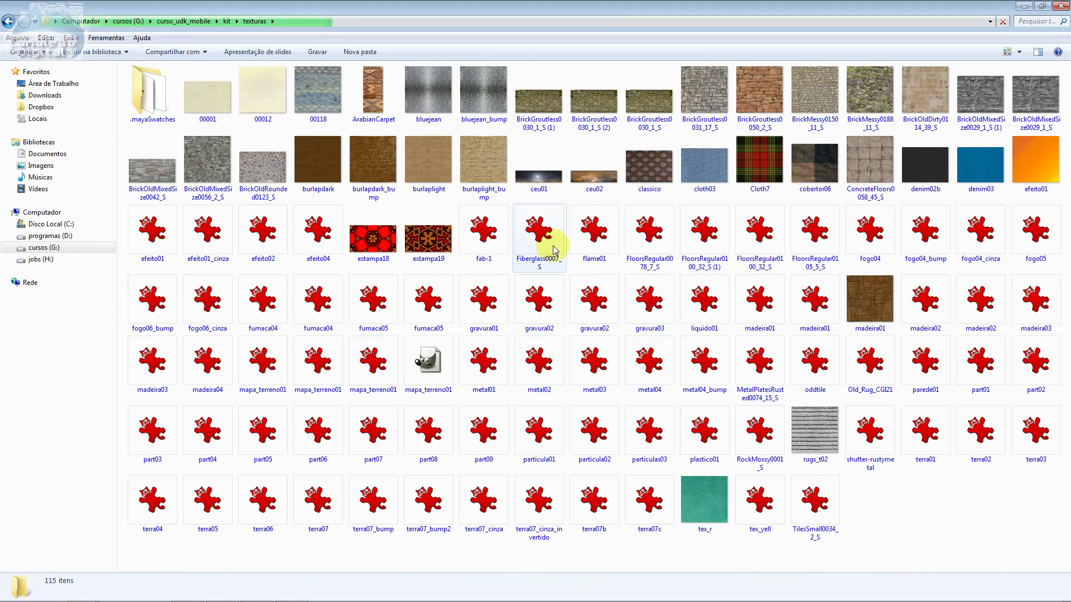
pyautogui.click(492, 505)
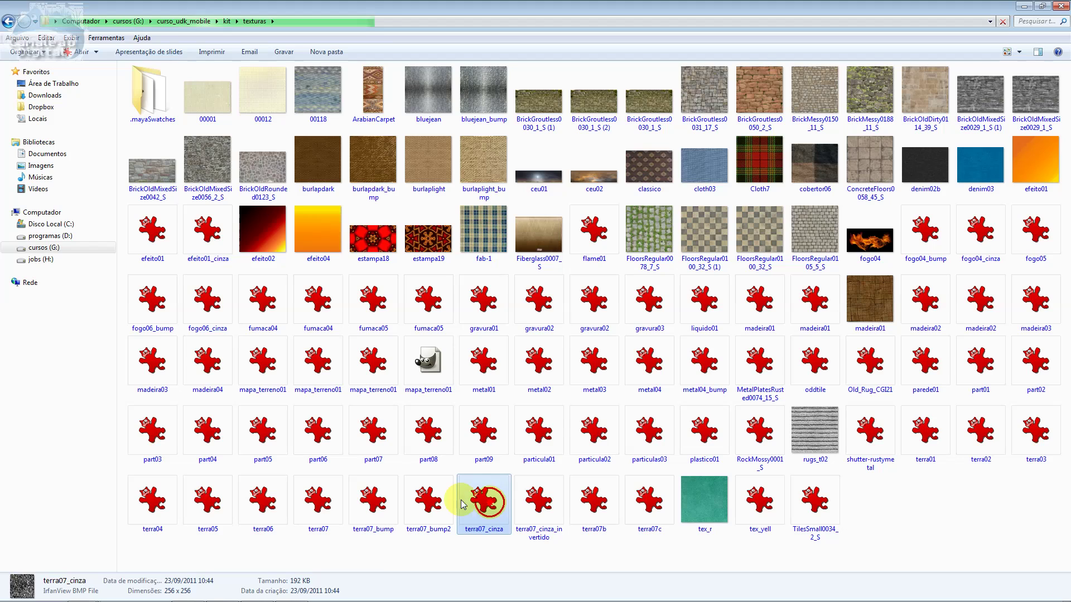
pyautogui.click(337, 506)
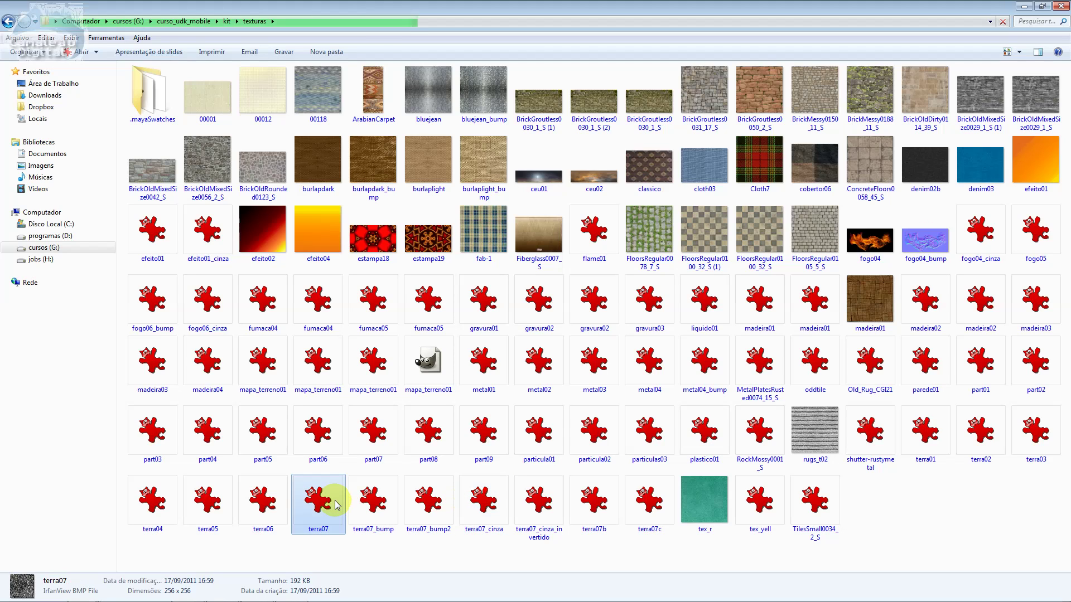
pyautogui.hotkey('alt', 'Tab')
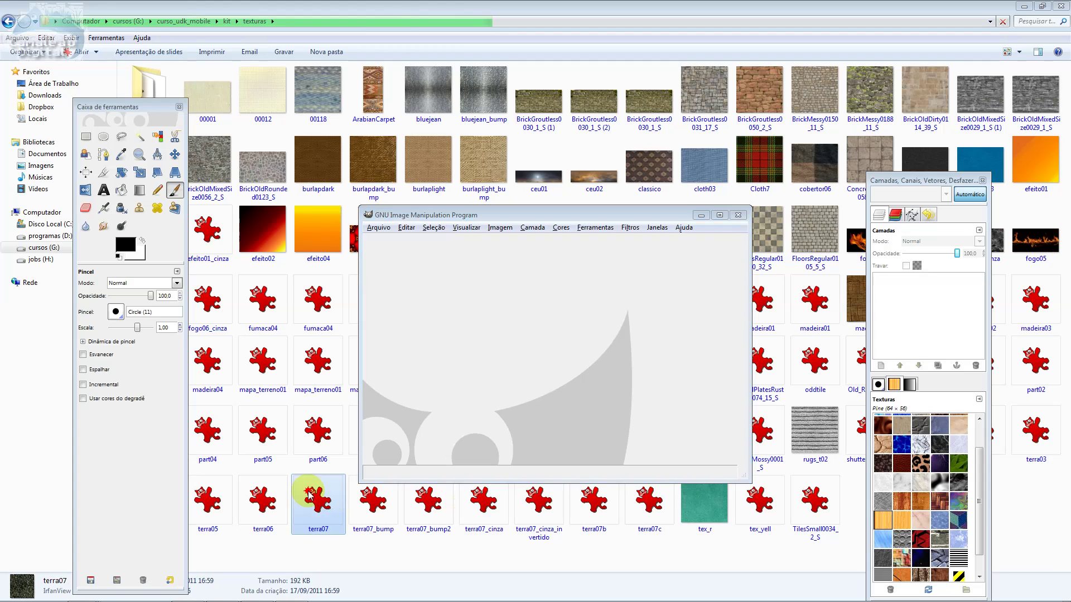
# - Drag terra07 from Explorer into GIMP to open it as a 256x256 image, then reposition its window
pyautogui.moveTo(310, 495); pyautogui.dragTo(510, 342)
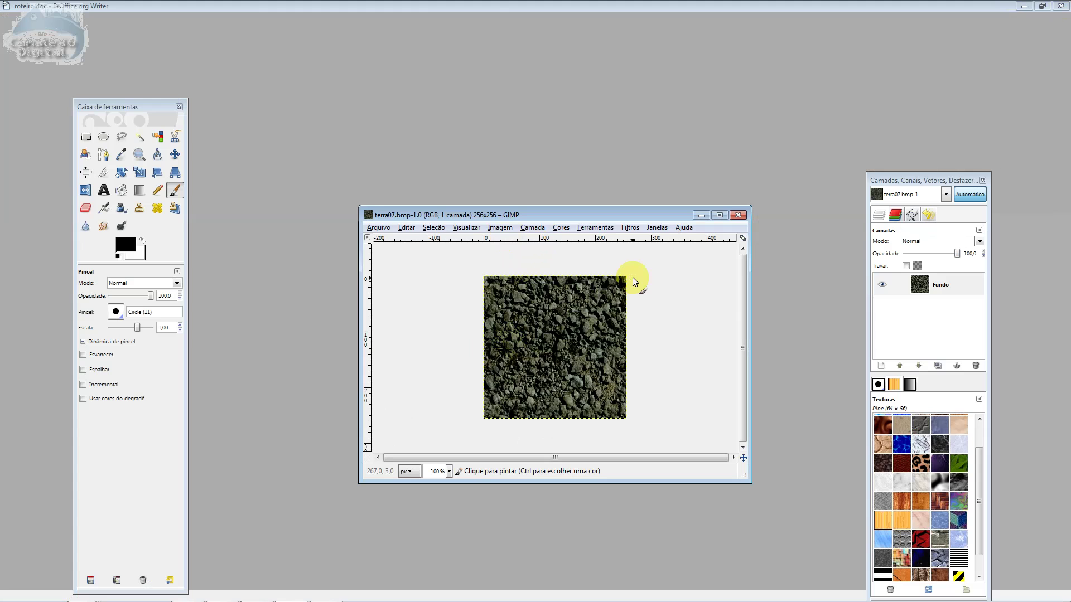
pyautogui.click(500, 228)
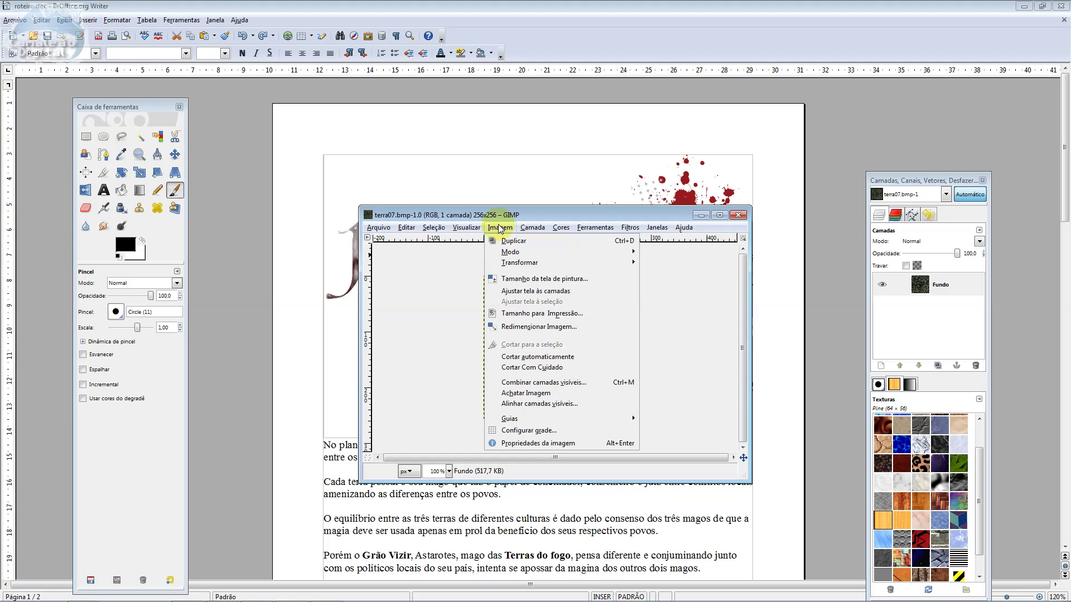
pyautogui.click(554, 259)
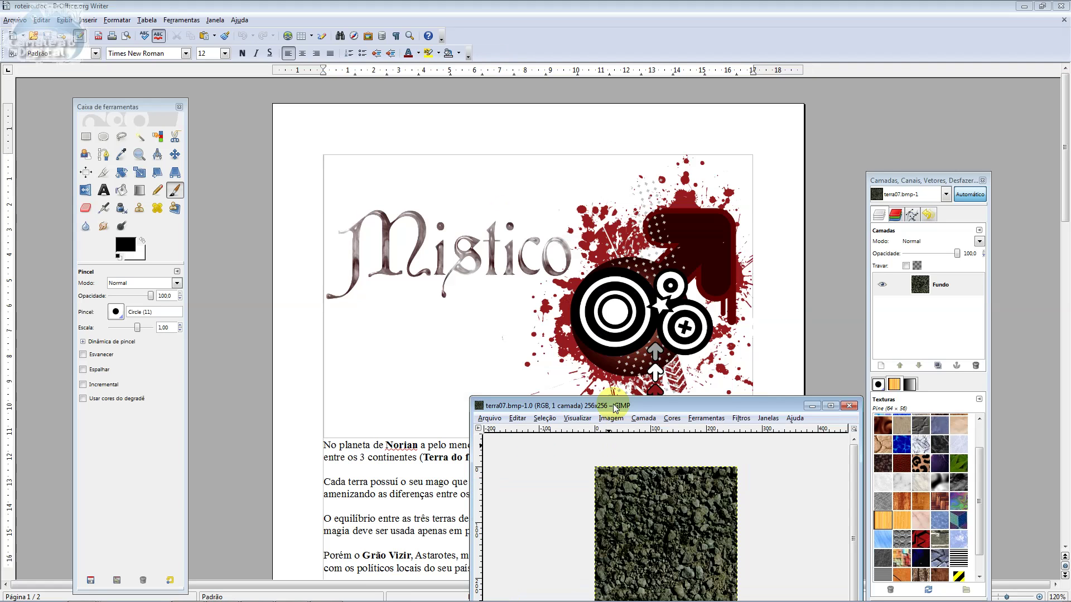
pyautogui.moveTo(615, 409); pyautogui.dragTo(568, 226)
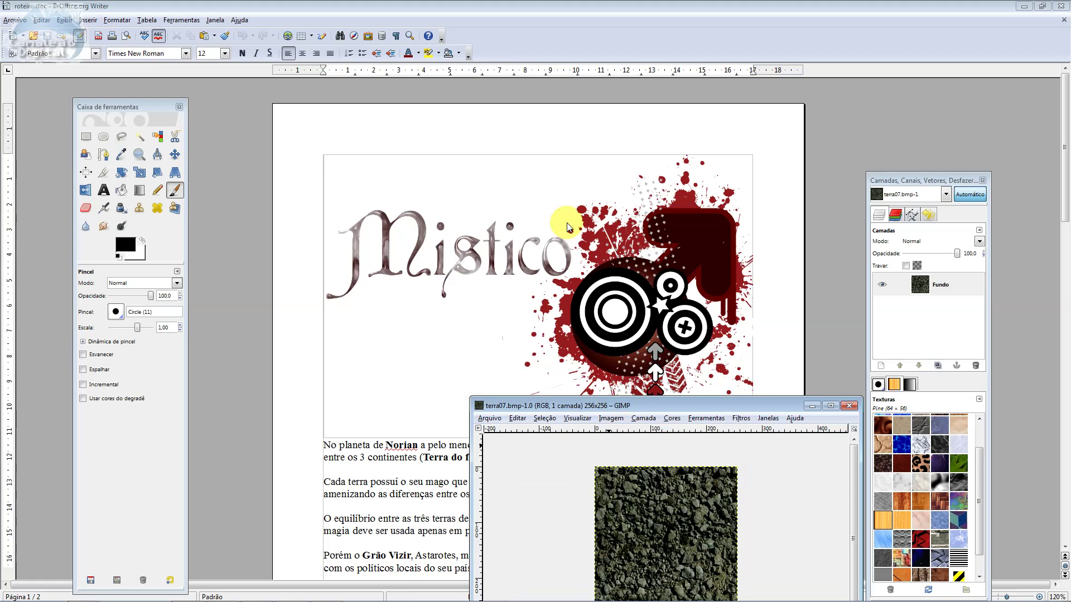
pyautogui.click(1024, 7)
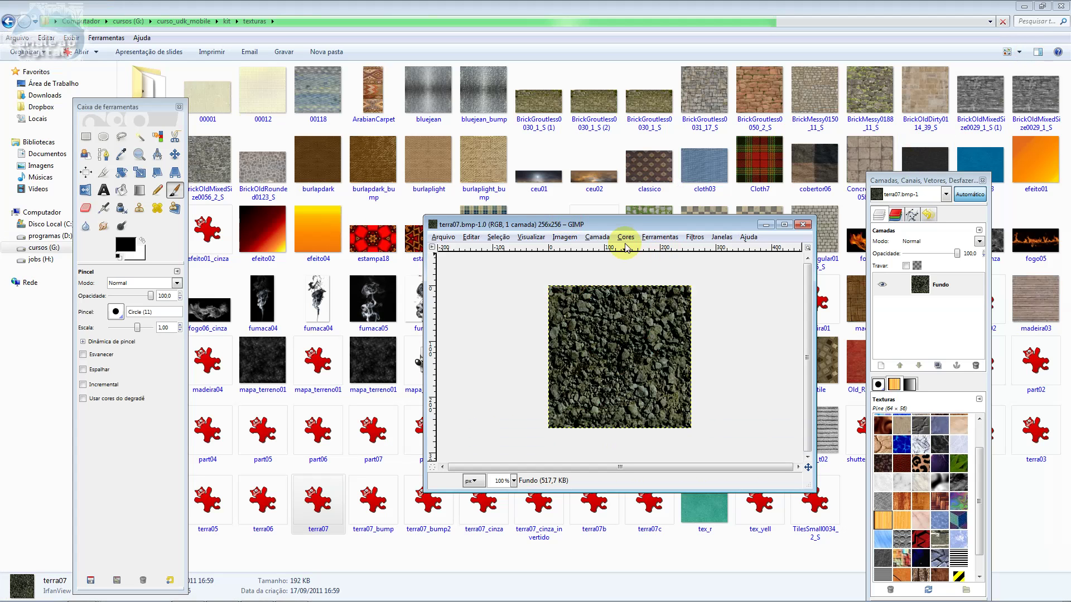
# - Move the terra07 window up and left and deny the security popup's connection request
pyautogui.moveTo(606, 225); pyautogui.dragTo(516, 198)
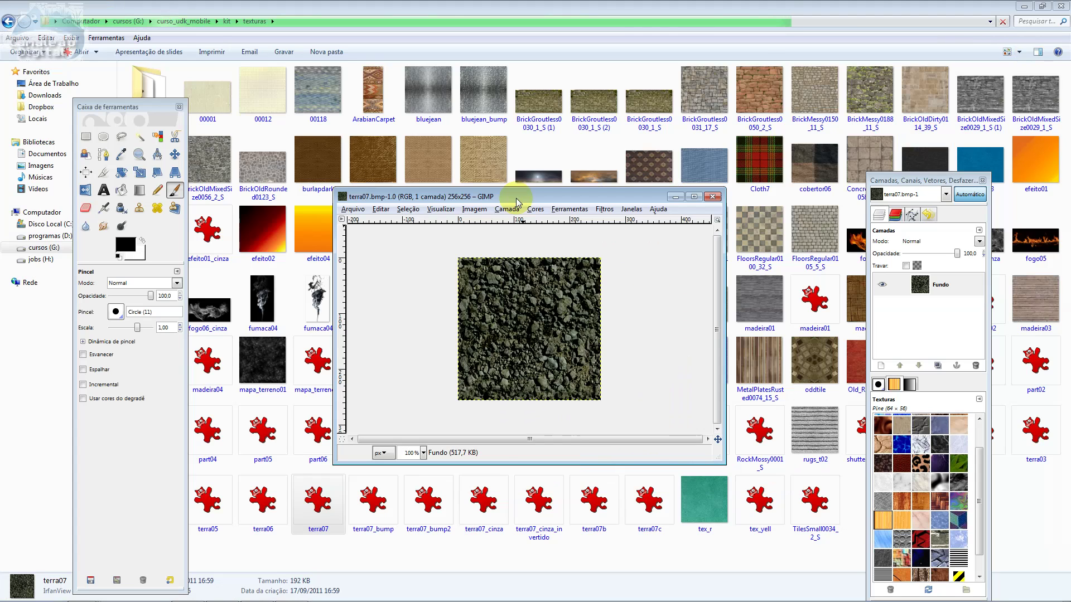
pyautogui.moveTo(577, 290); pyautogui.dragTo(586, 301)
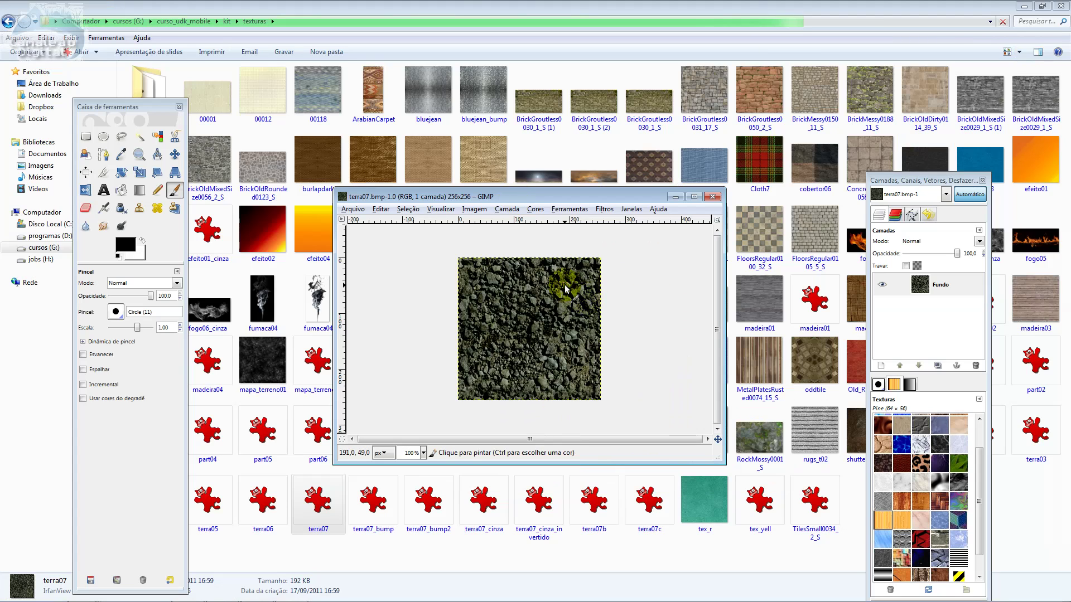
pyautogui.click(535, 210)
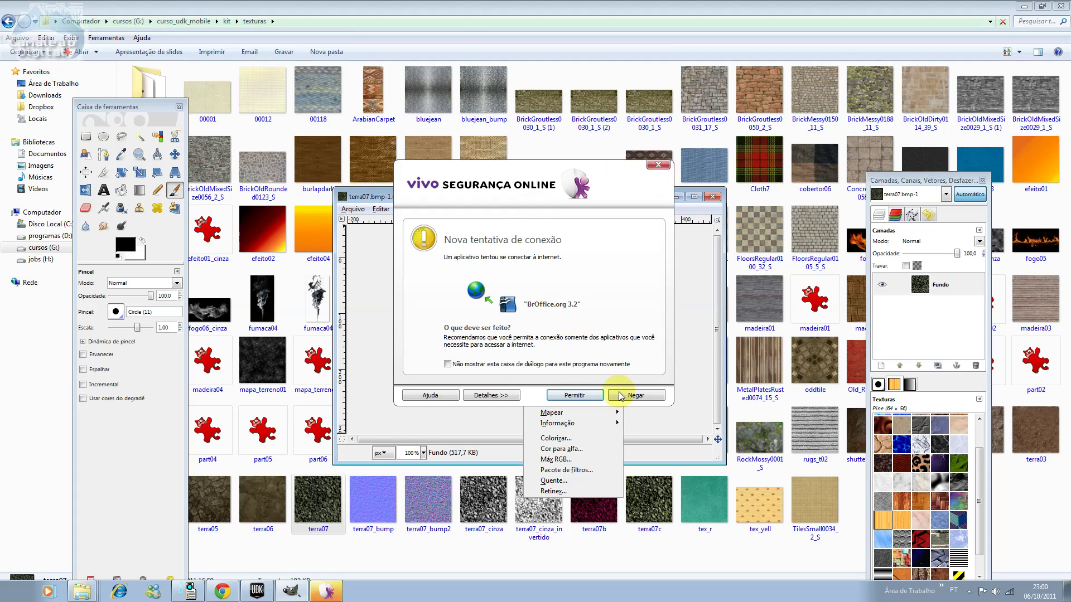
pyautogui.click(621, 396)
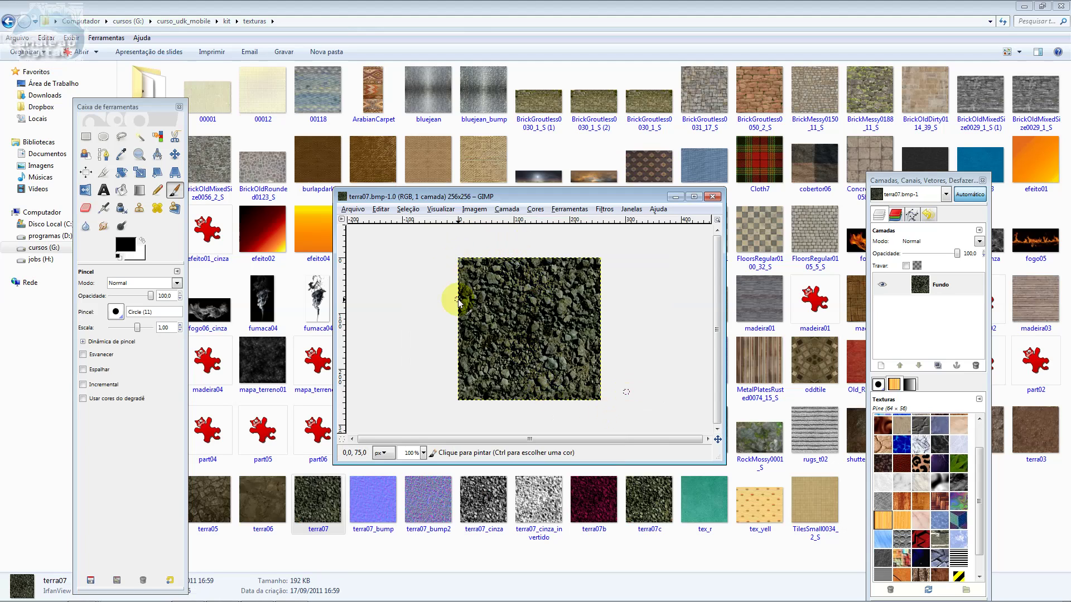
# - Browse the layer and colour menus, then show the desktop behind GIMP
pyautogui.press('m')
pyautogui.click(469, 209)
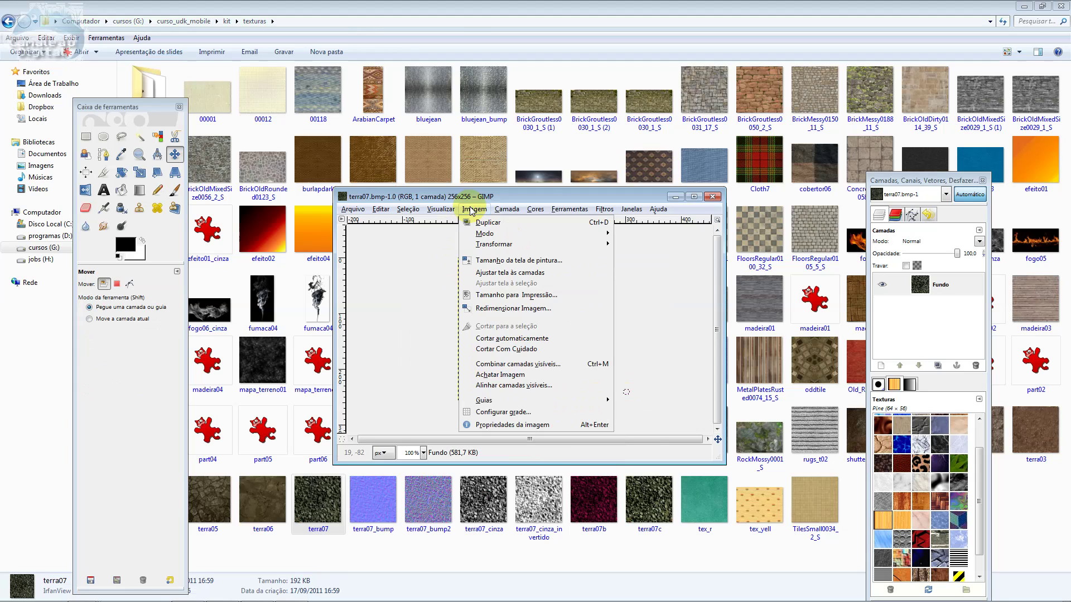
pyautogui.click(507, 207)
pyautogui.click(536, 210)
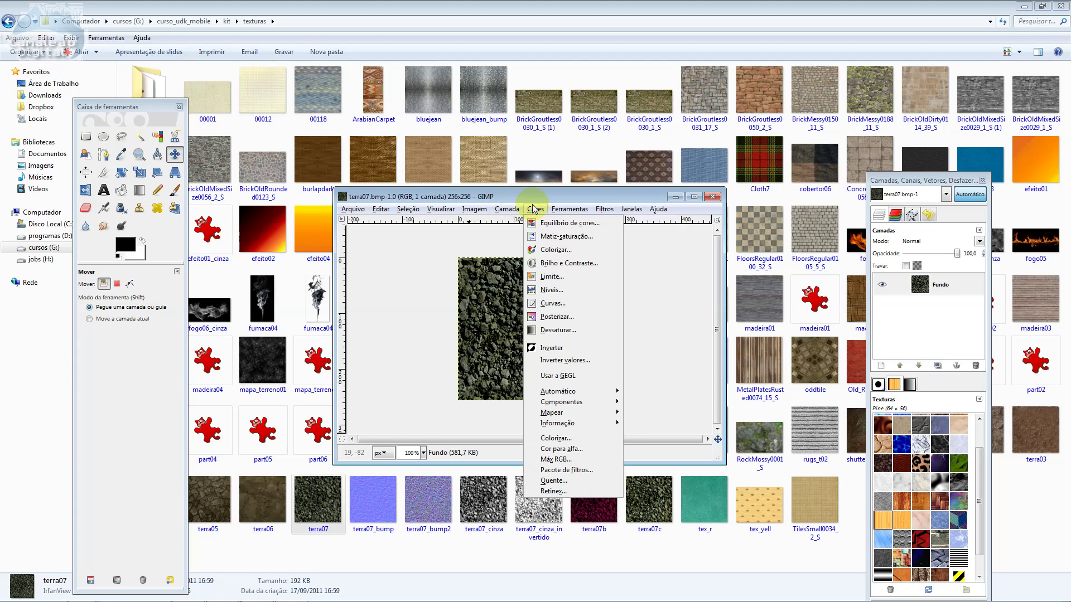
pyautogui.click(526, 207)
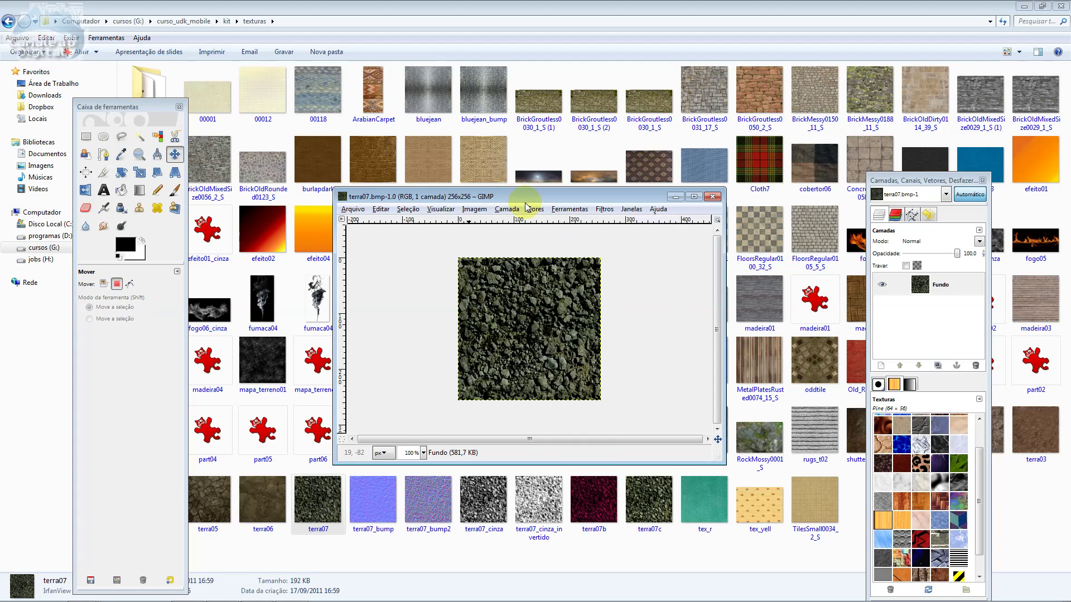
pyautogui.hotkey('alt', 'Tab')
pyautogui.hotkey('alt', 'Tab')
pyautogui.hotkey('alt', 'Tab')
pyautogui.hotkey('alt', 'Tab')
pyautogui.hotkey('alt', 'Tab')
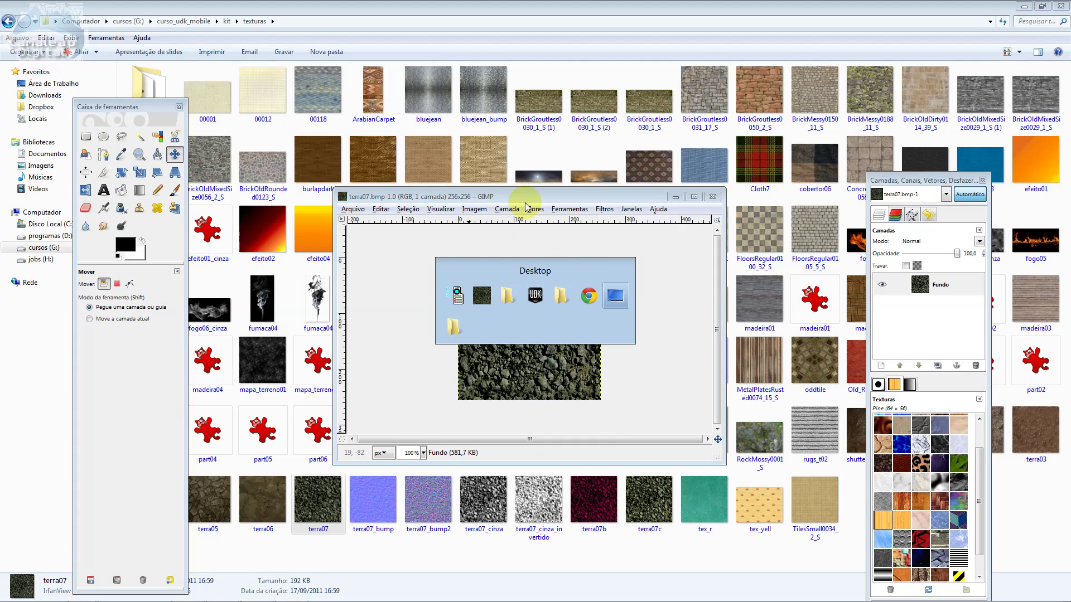
pyautogui.hotkey('alt', 'Tab')
pyautogui.hotkey('alt', 'Tab')
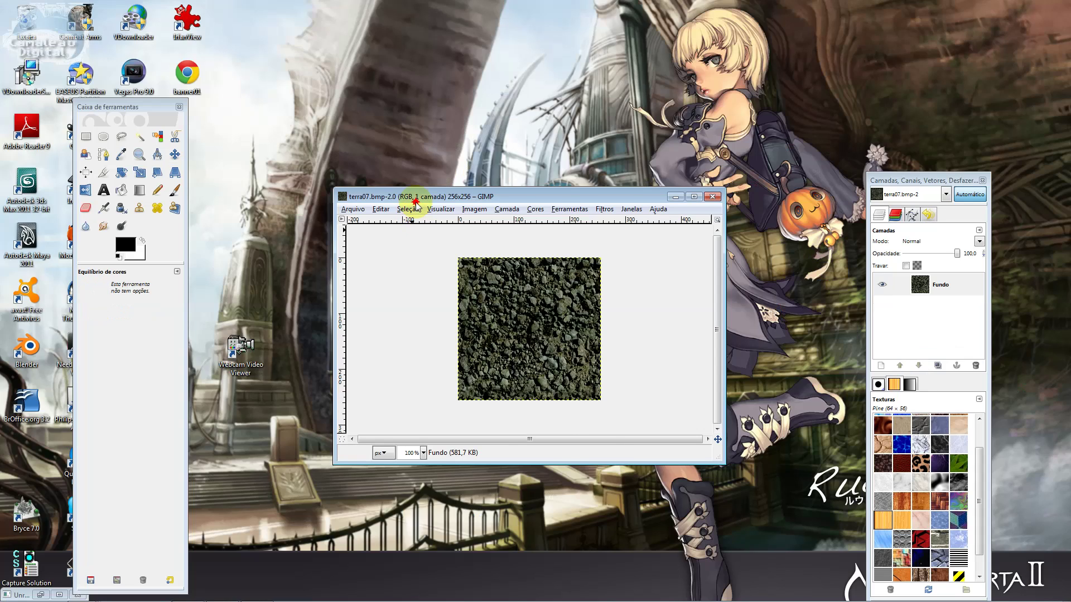
# - Open fogo04.bmp from recent files and copy the whole fire image
pyautogui.moveTo(415, 201); pyautogui.dragTo(363, 185)
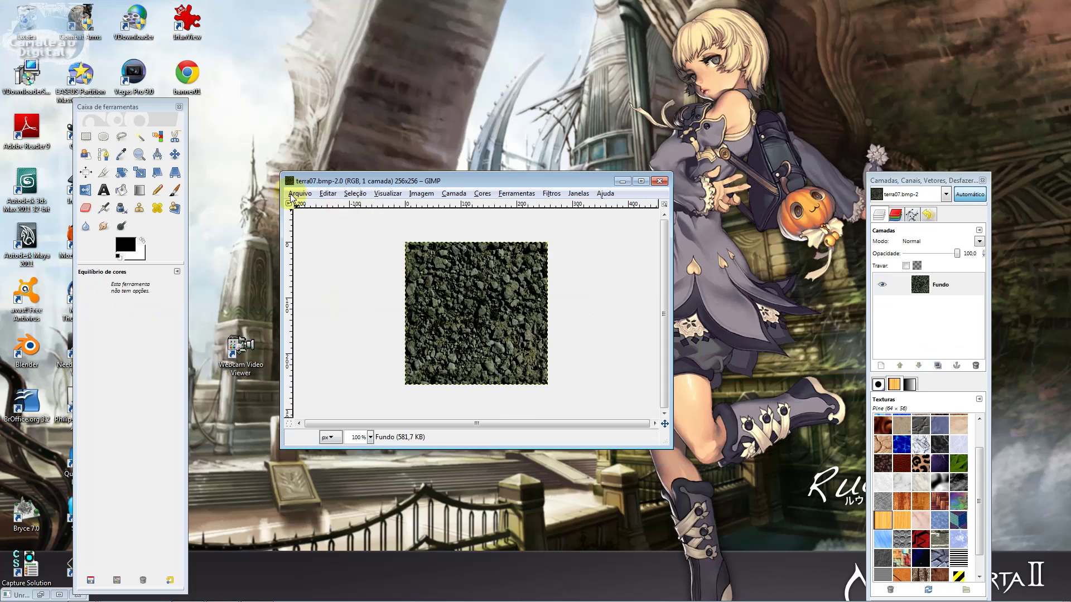
pyautogui.click(292, 196)
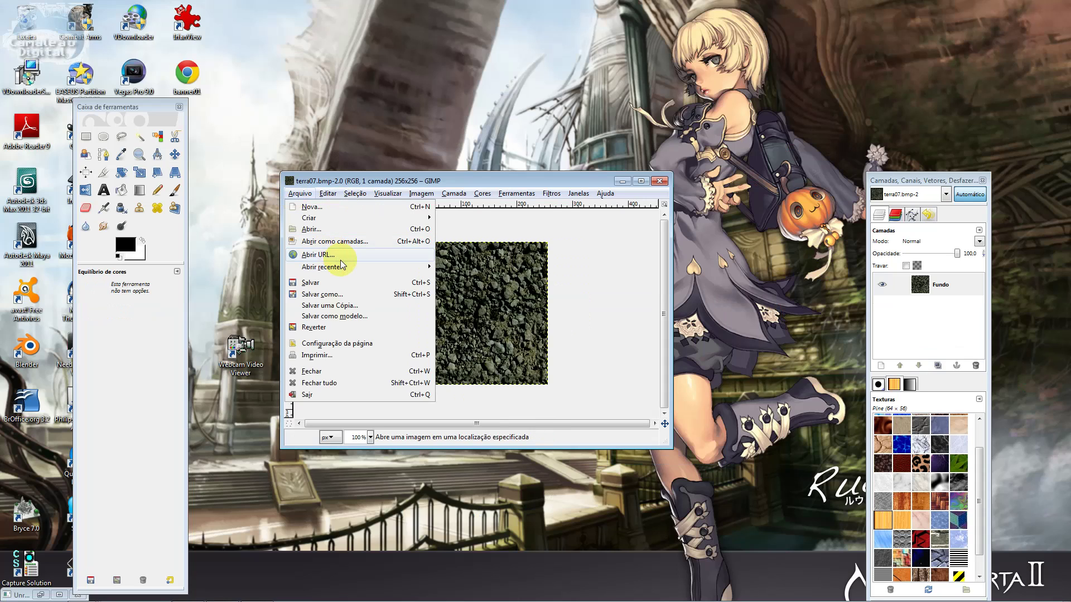
pyautogui.moveTo(345, 272)
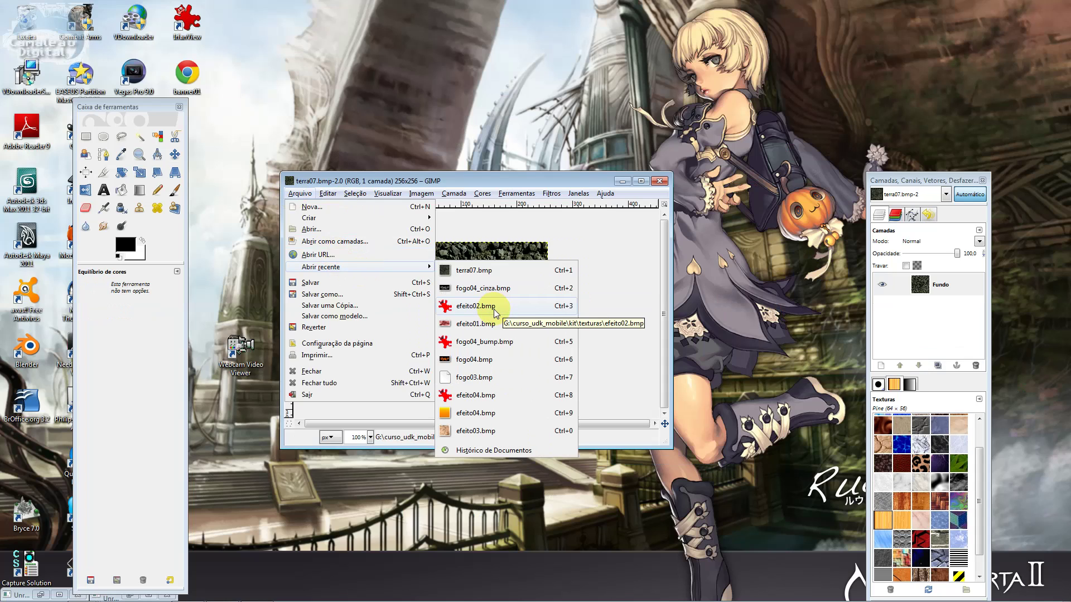
pyautogui.click(481, 360)
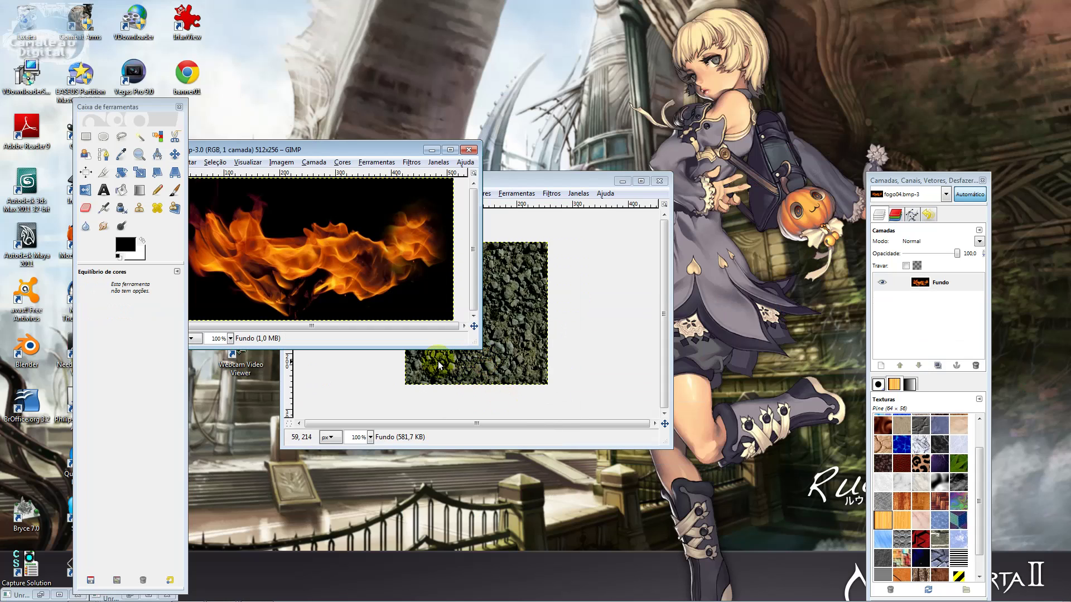
pyautogui.hotkey('ctrl', 'a')
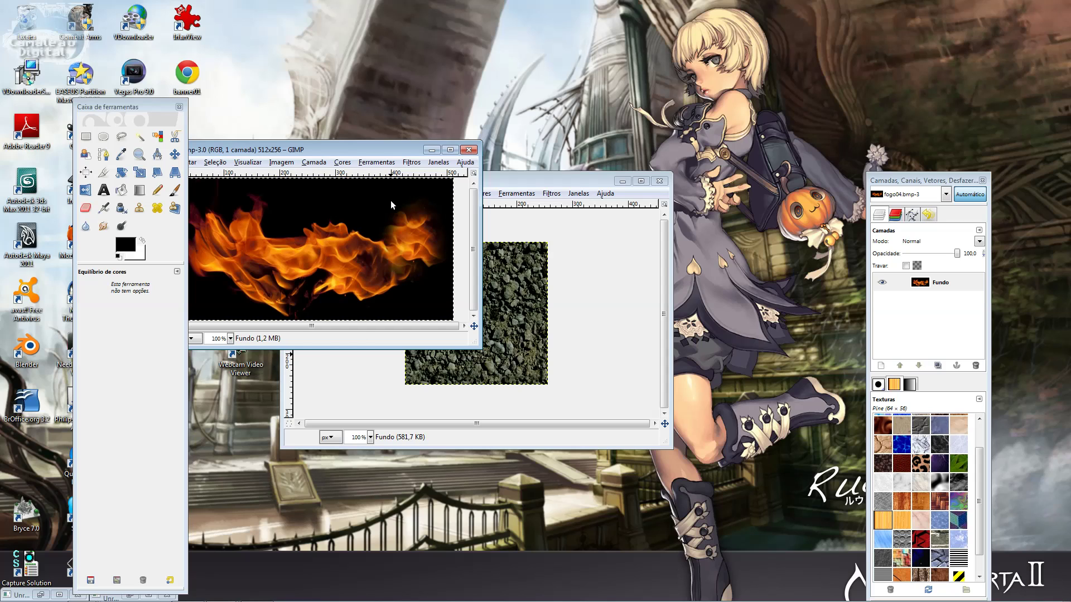
pyautogui.hotkey('ctrl', 'c')
# - Paste the fire into terra07 and close fogo04 without saving
pyautogui.click(530, 170)
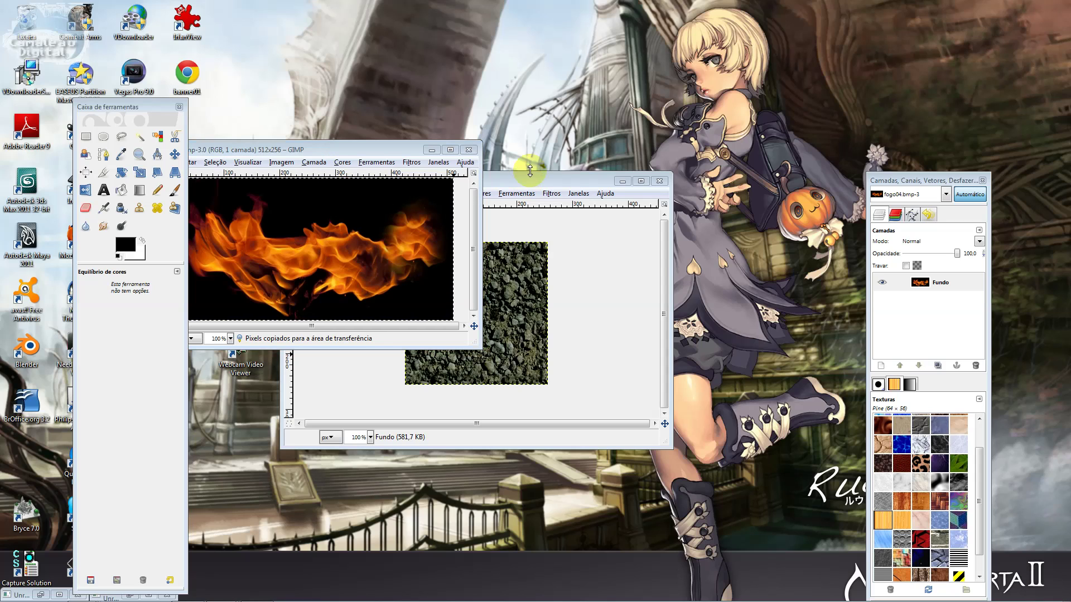
pyautogui.click(522, 177)
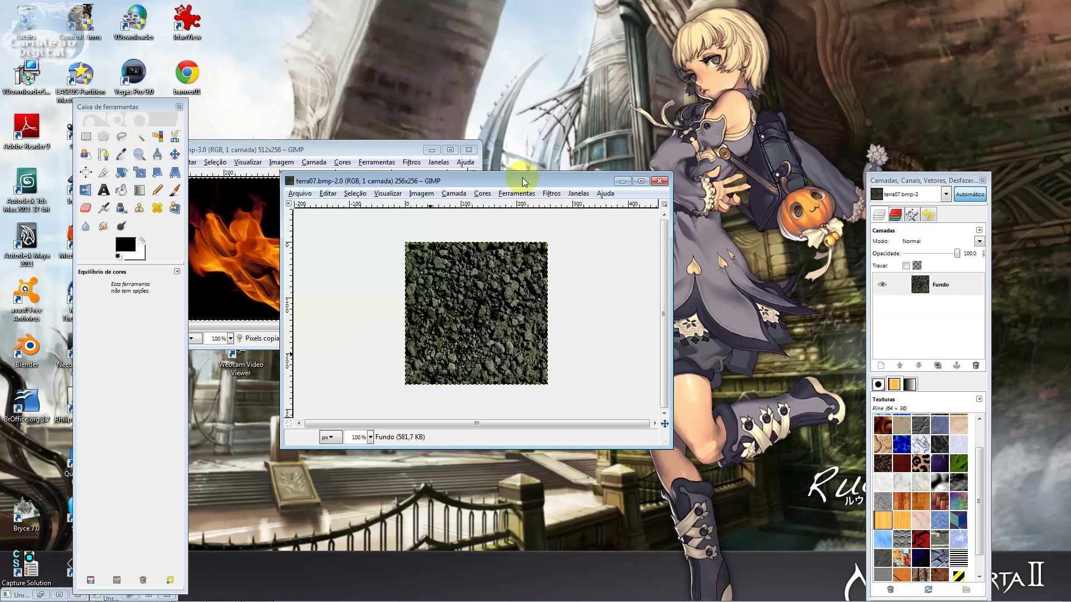
pyautogui.hotkey('ctrl', 'v')
pyautogui.click(469, 149)
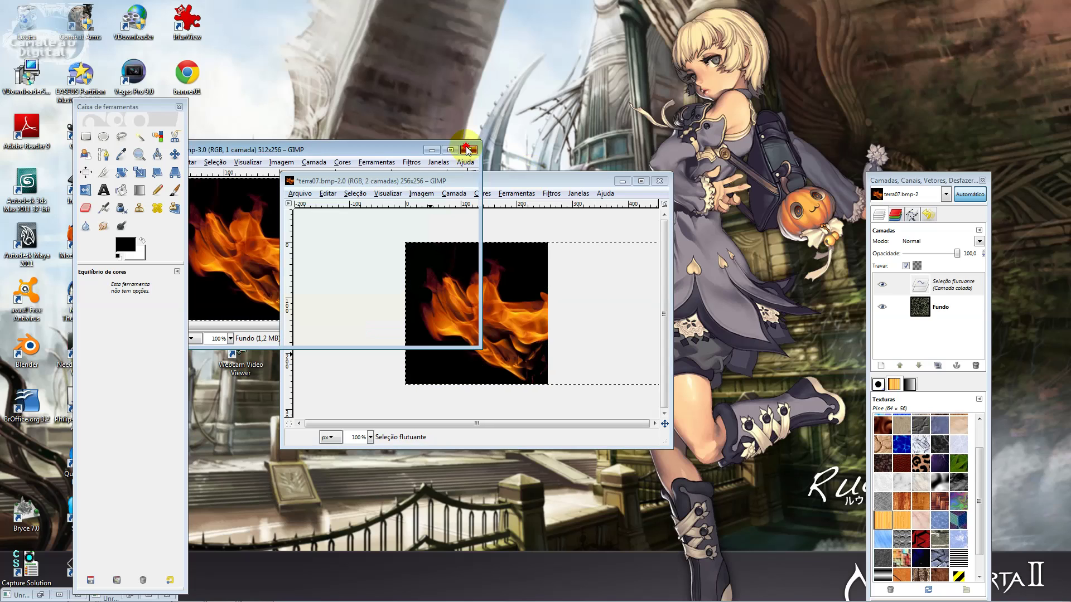
pyautogui.click(328, 303)
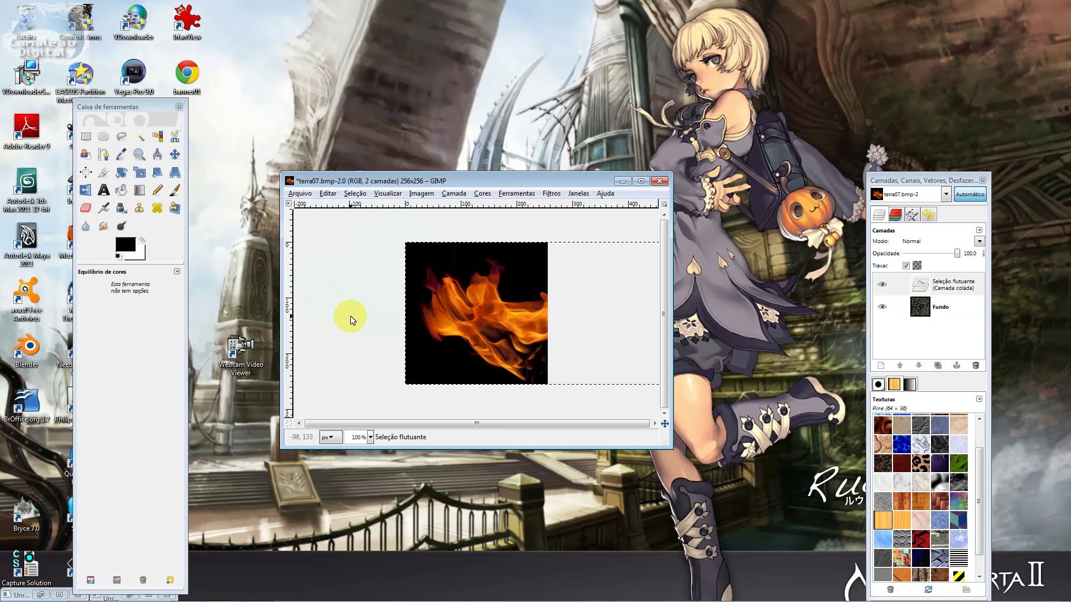
# - Scale the pasted fire proportionally to 128×64 pixels
pyautogui.hotkey('shift', 't')
pyautogui.click(350, 315)
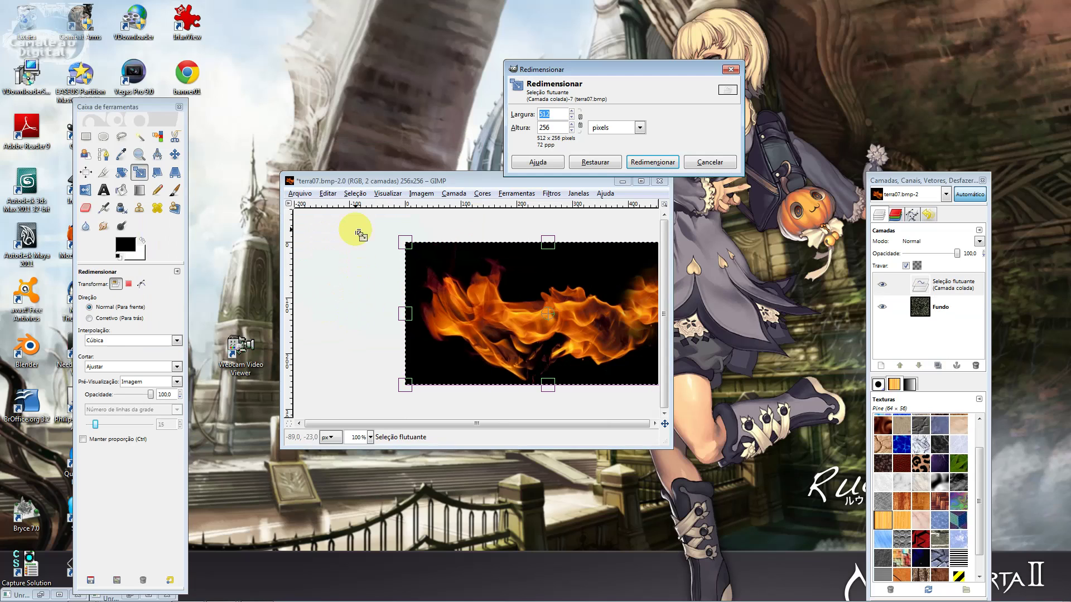
pyautogui.click(580, 121)
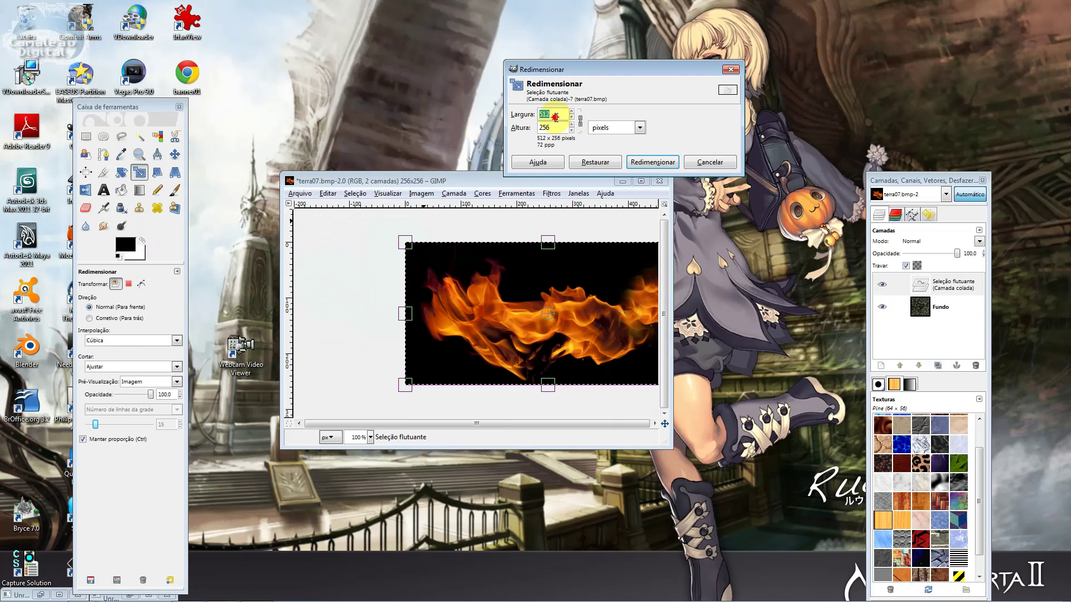
pyautogui.doubleClick(556, 117)
pyautogui.write('128')
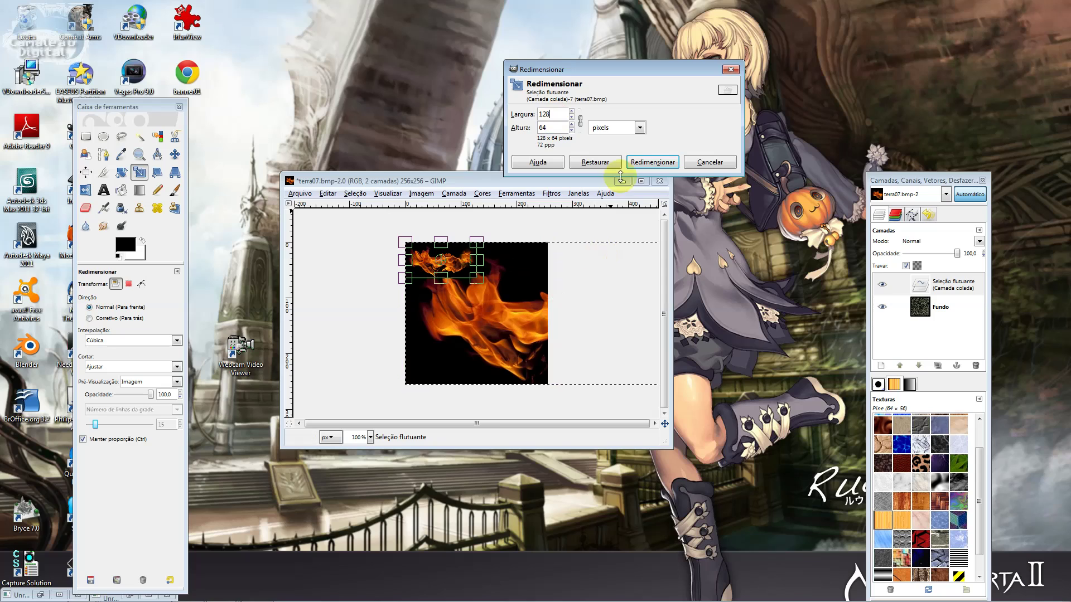
pyautogui.click(663, 160)
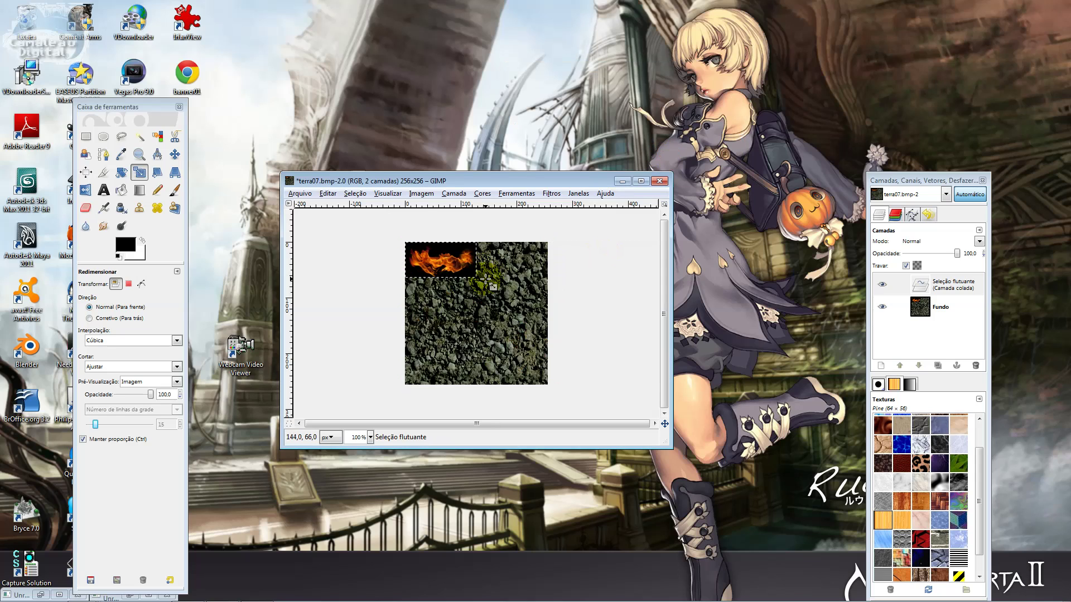
pyautogui.click(140, 137)
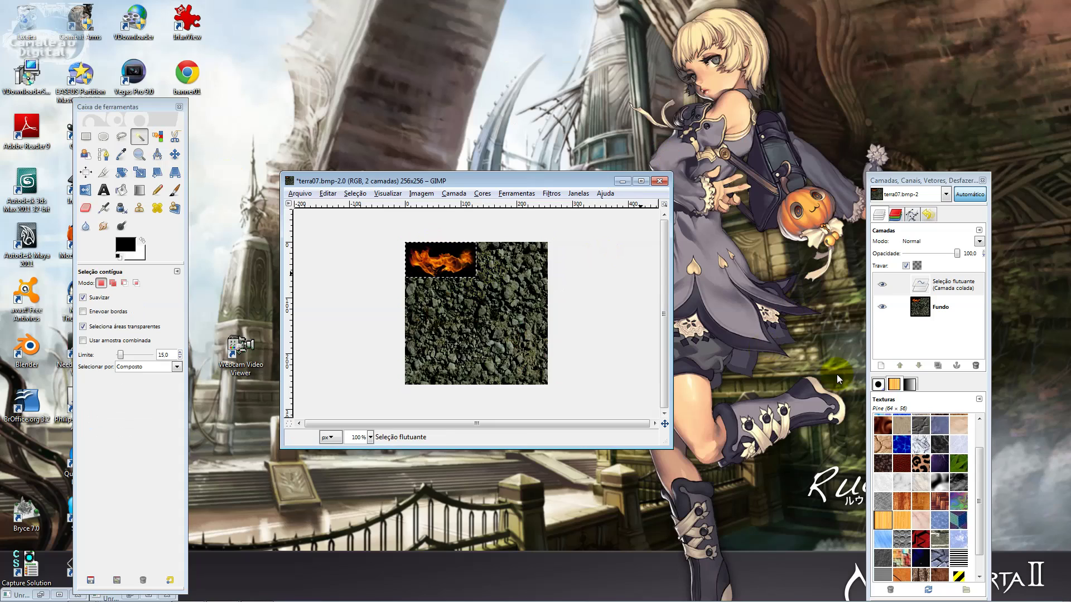
# - Make the fire a layer, fuzzy-select its black background, invert, copy the flames and clear them
pyautogui.click(880, 366)
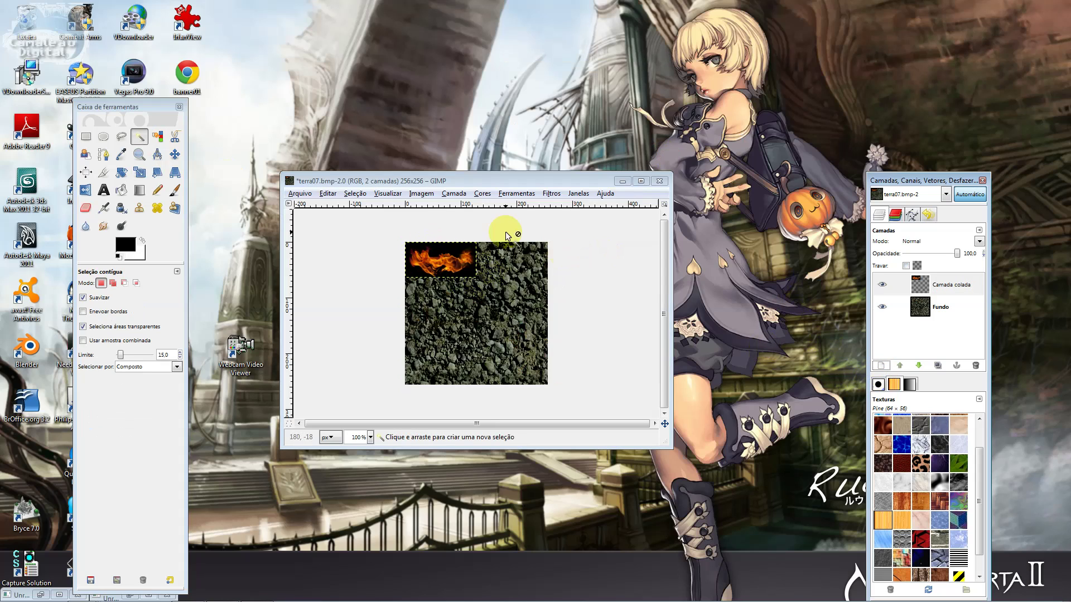
pyautogui.click(459, 249)
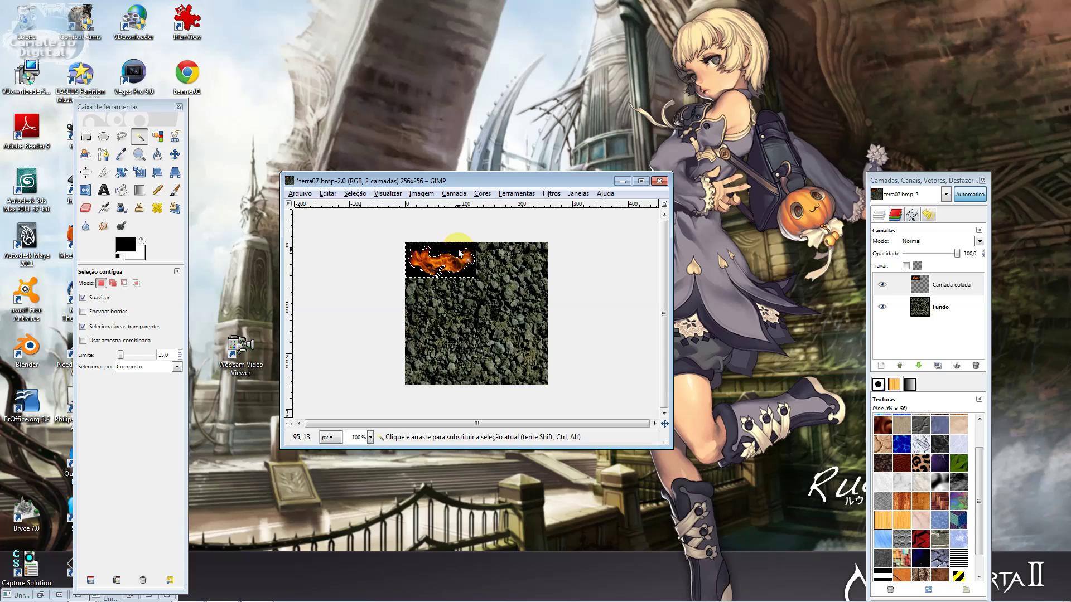
pyautogui.hotkey('ctrl', 'i')
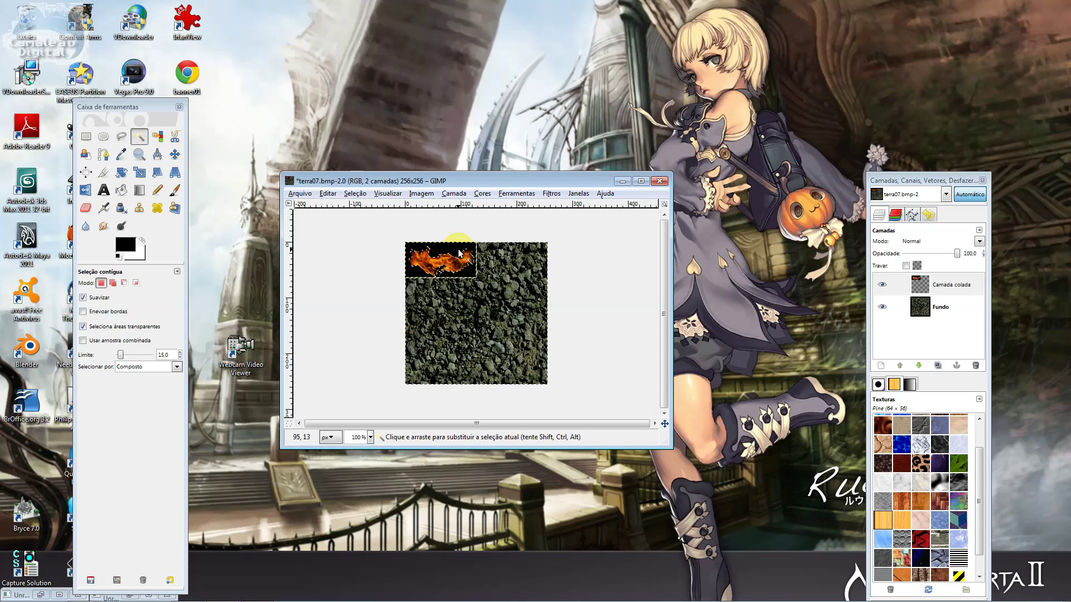
pyautogui.hotkey('ctrl', 'c')
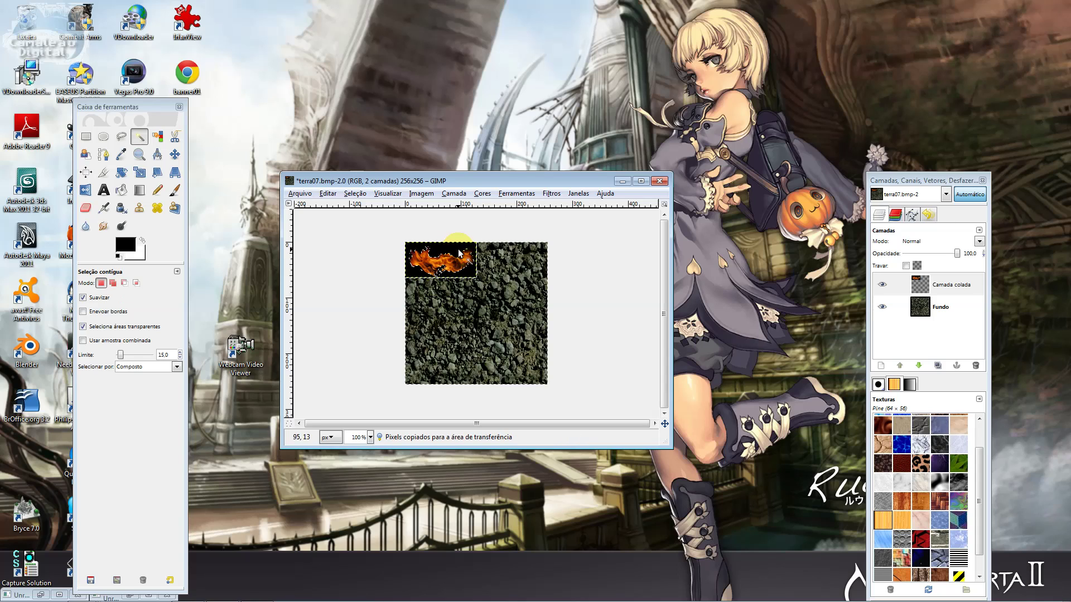
pyautogui.press('ctrl')
pyautogui.press('Delete')
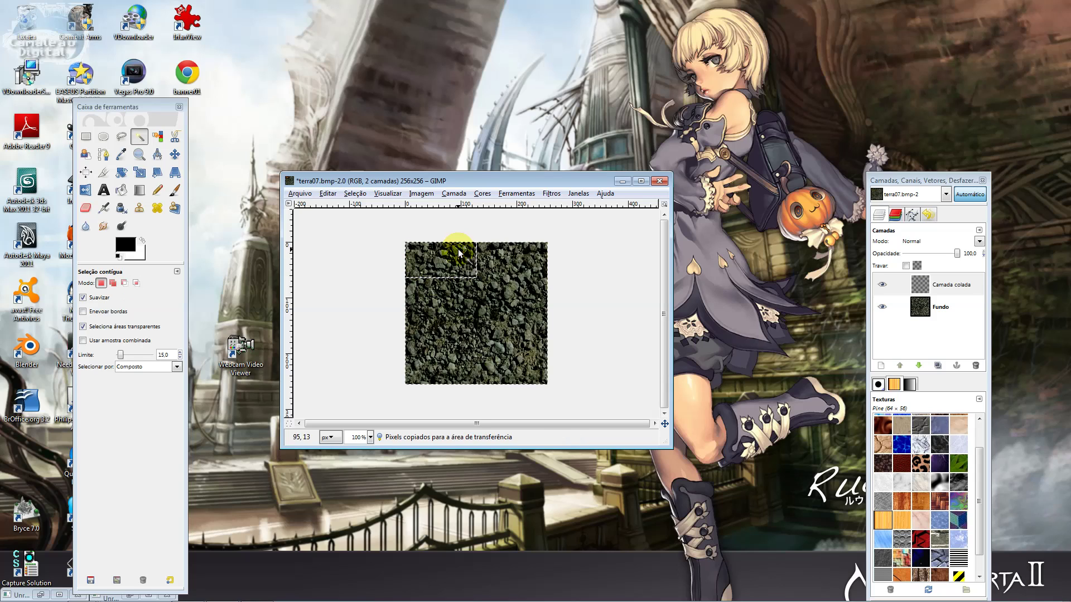
pyautogui.hotkey('ctrl', 'v')
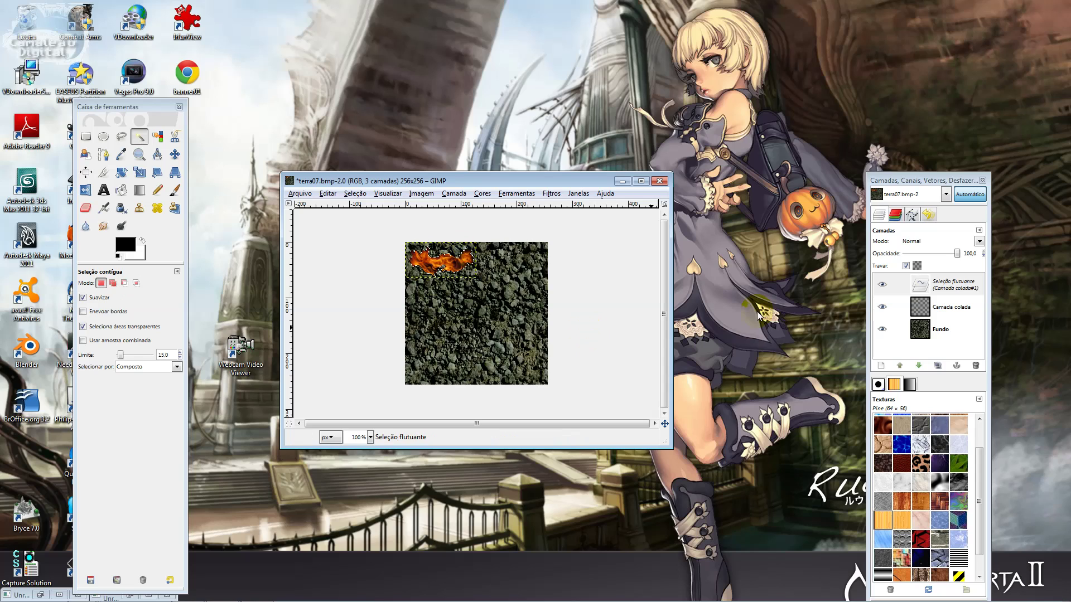
# - Paste the flames as new layer Camada colada#1 and delete the old Camada colada layer
pyautogui.click(881, 365)
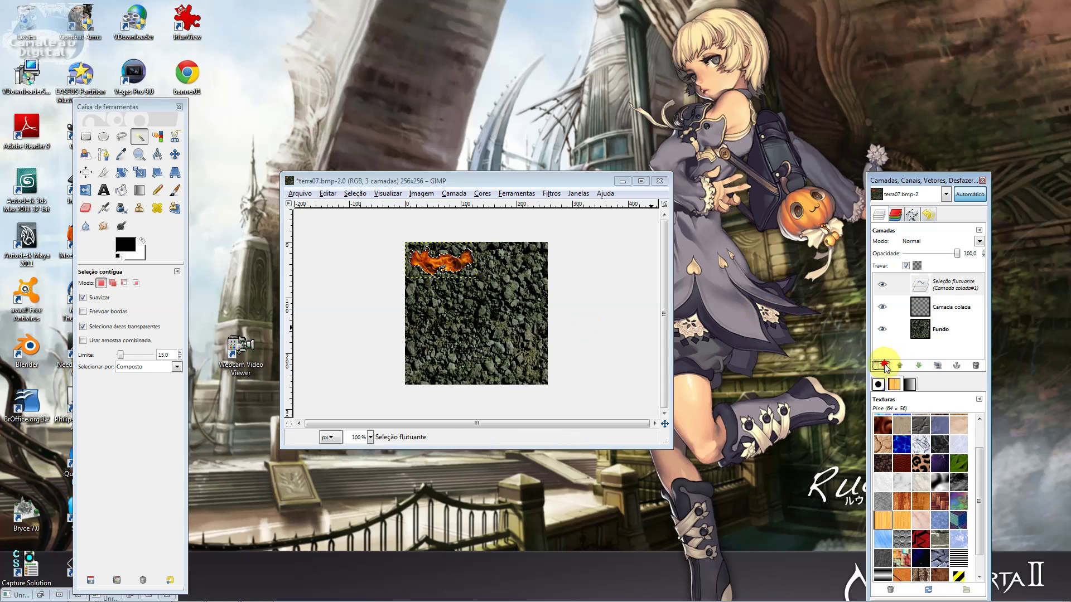
pyautogui.click(951, 312)
pyautogui.click(976, 366)
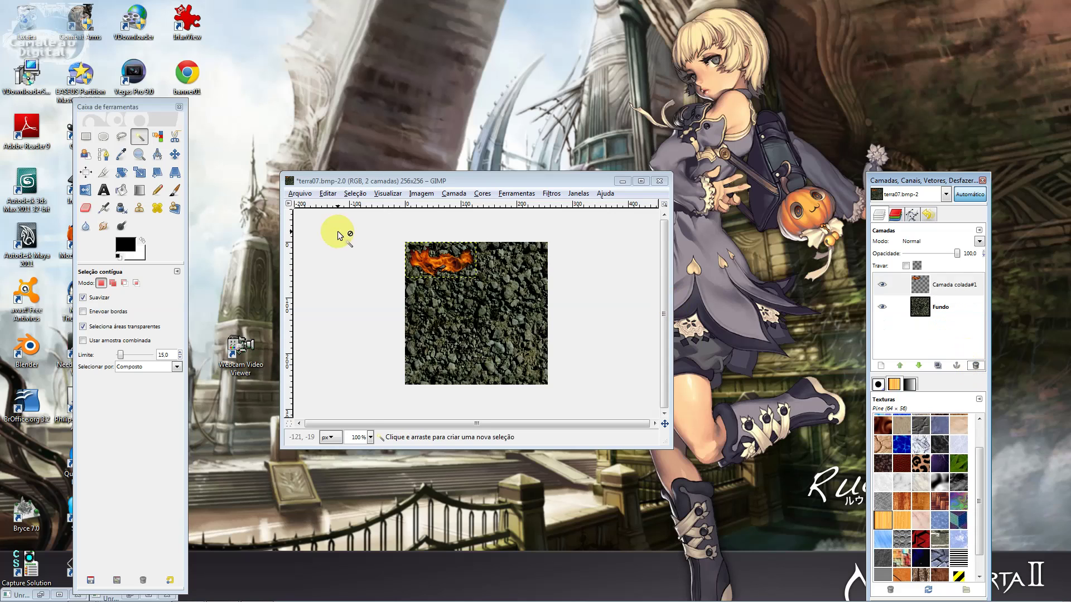
pyautogui.keyDown('ctrl'); pyautogui.scroll(2, 404, 298); pyautogui.keyUp('ctrl')
pyautogui.keyDown('ctrl'); pyautogui.scroll(-1, 410, 306); pyautogui.keyUp('ctrl')
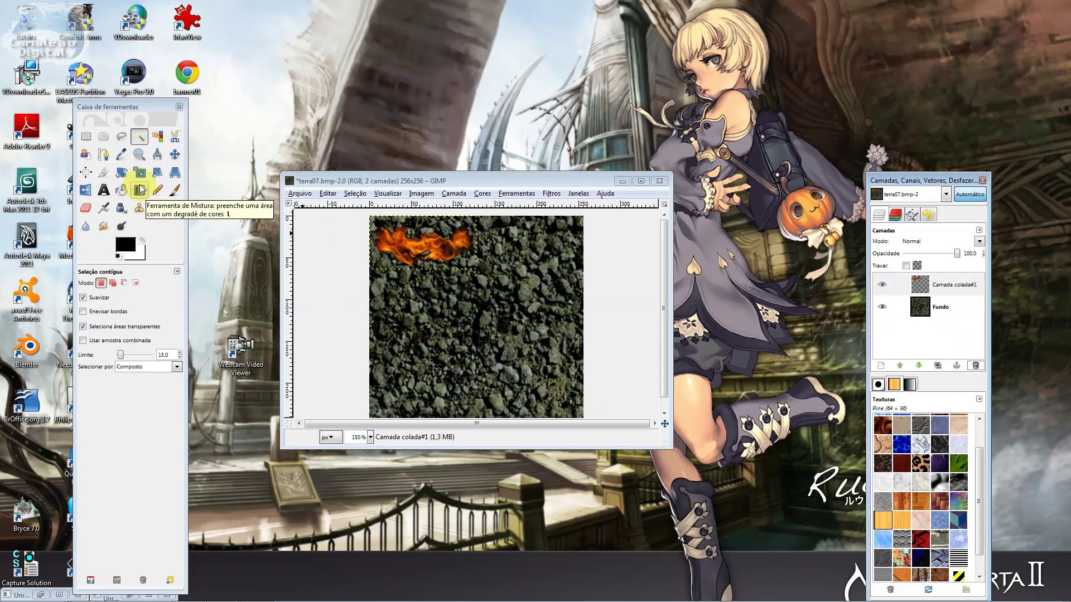
# - Merge the Camada colada#1 flame layer down into Fundo
pyautogui.click(139, 208)
pyautogui.click(681, 320)
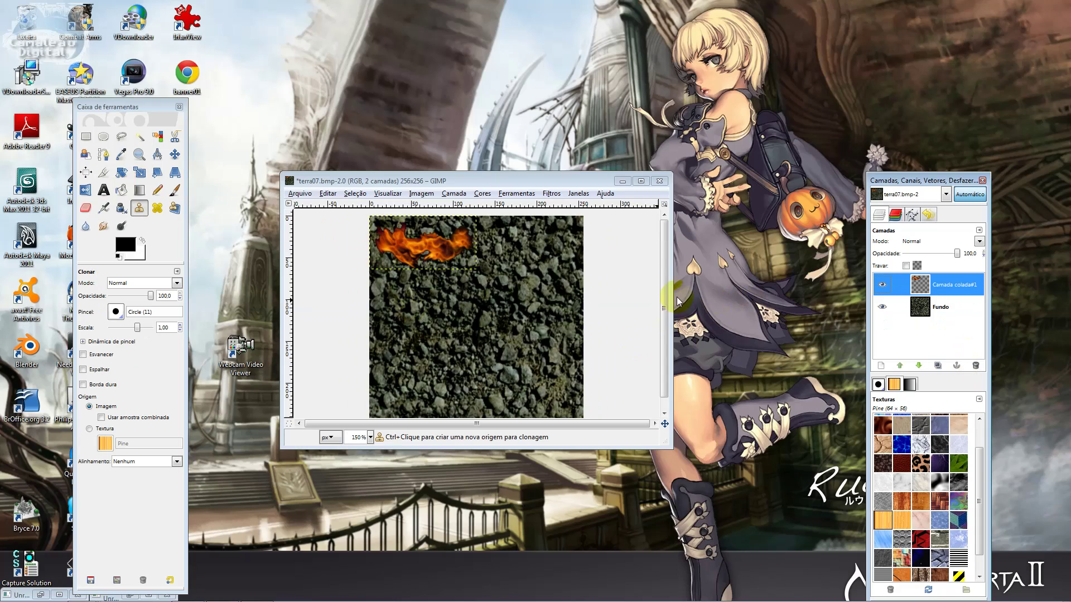
pyautogui.rightClick(956, 285)
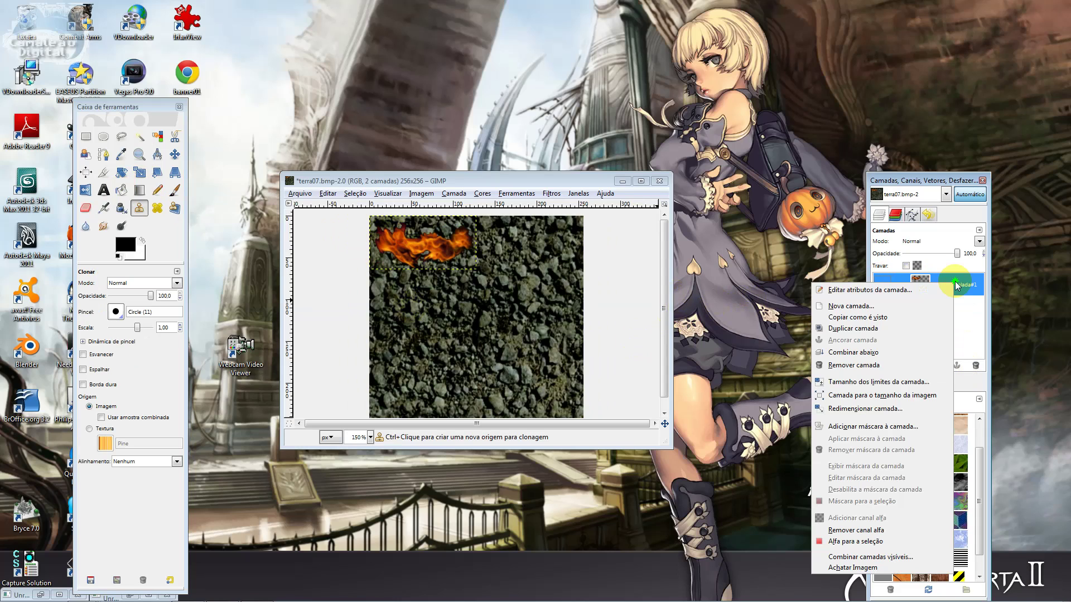
pyautogui.click(891, 353)
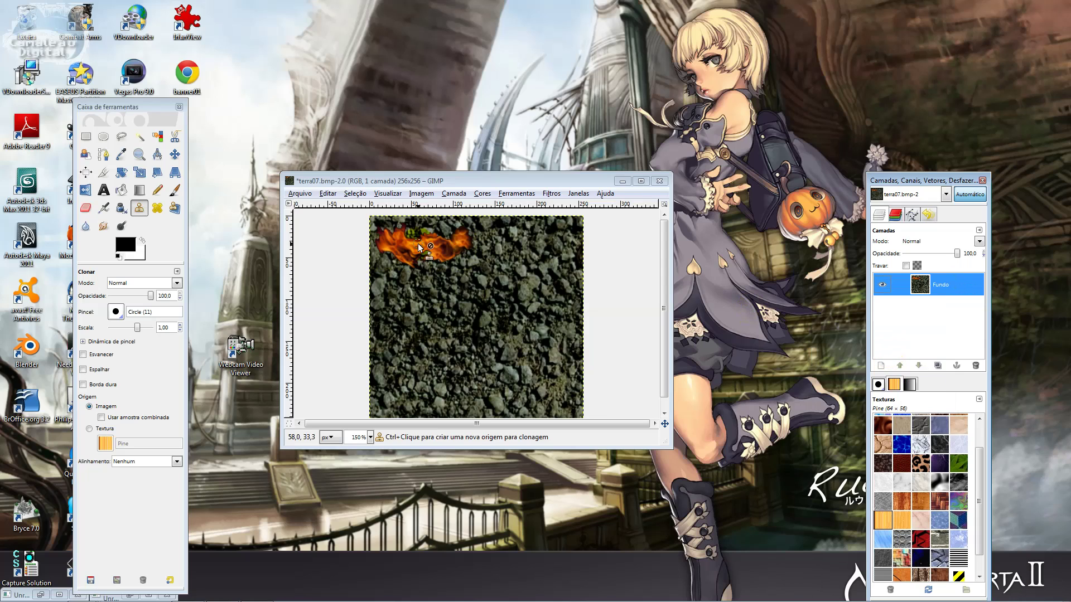
# - Clone the flame lower with a Circle Fuzzy (19) brush, undo it, and paste the flame again
pyautogui.click(135, 212)
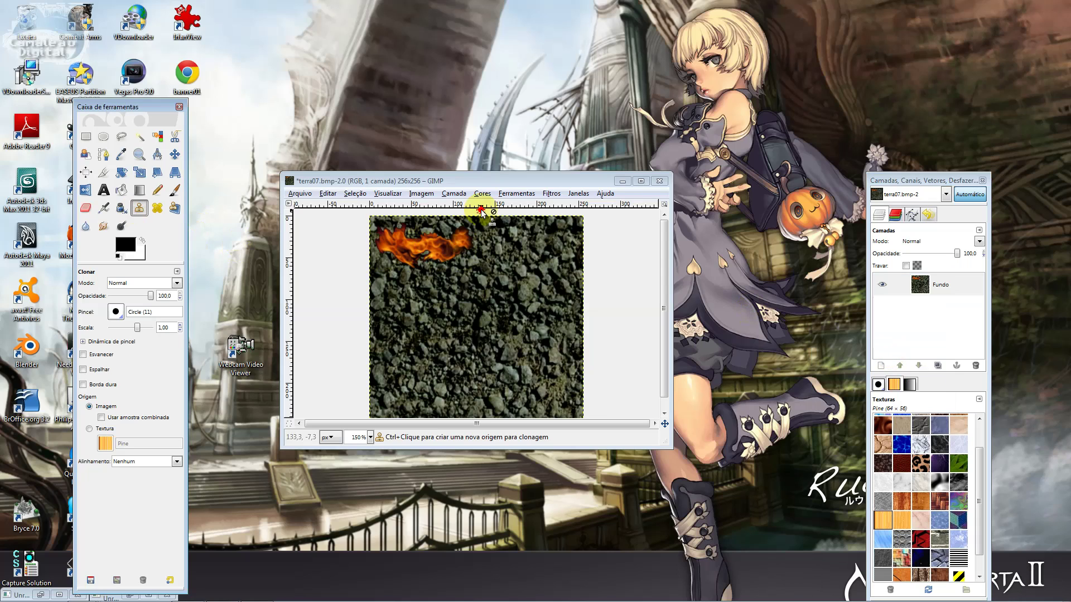
pyautogui.click(472, 180)
pyautogui.keyDown('ctrl'); pyautogui.click(418, 242); pyautogui.keyUp('ctrl')
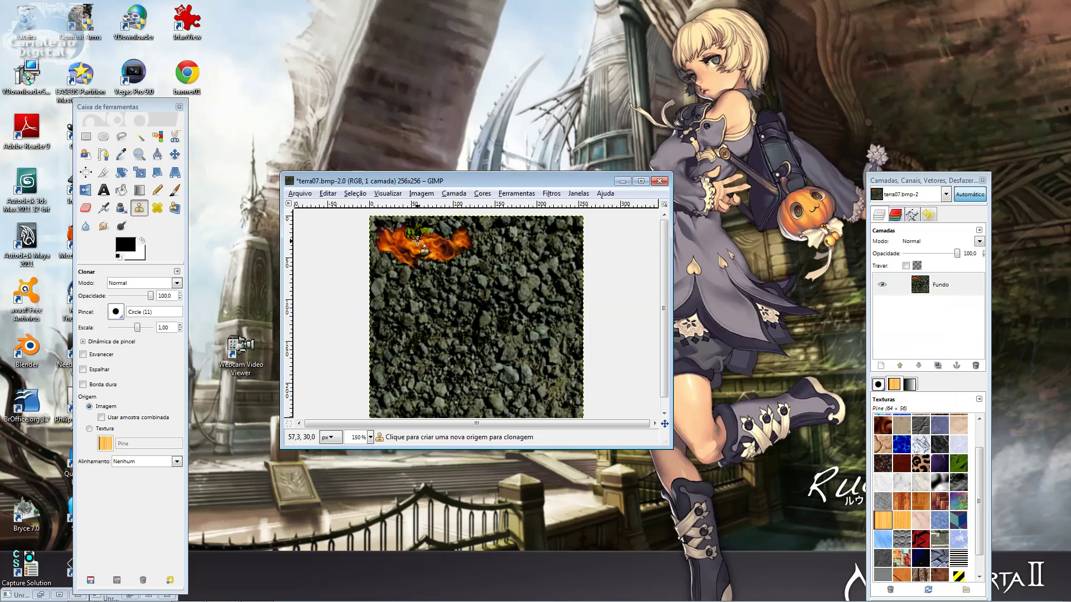
pyautogui.click(116, 311)
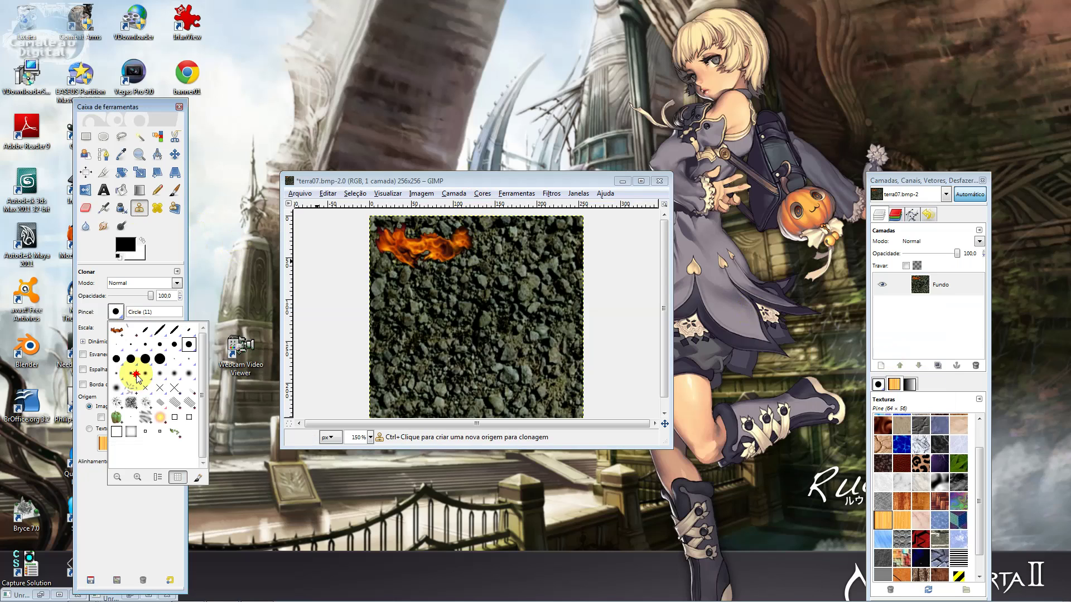
pyautogui.doubleClick(136, 374)
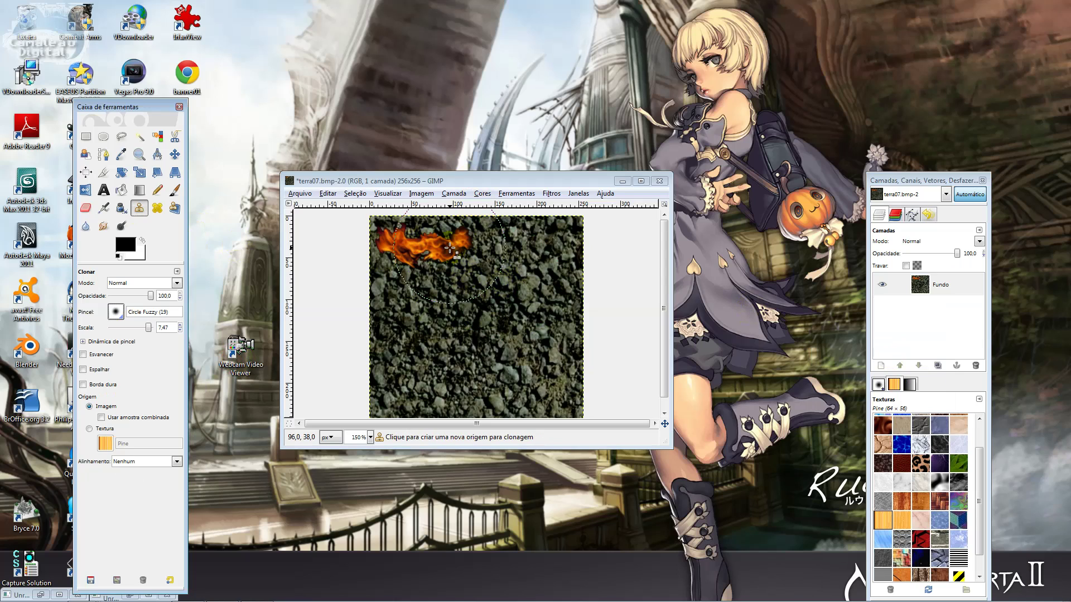
pyautogui.moveTo(451, 295)
pyautogui.mouseDown()
pyautogui.moveTo(516, 297)
pyautogui.moveTo(435, 296)
pyautogui.mouseUp()
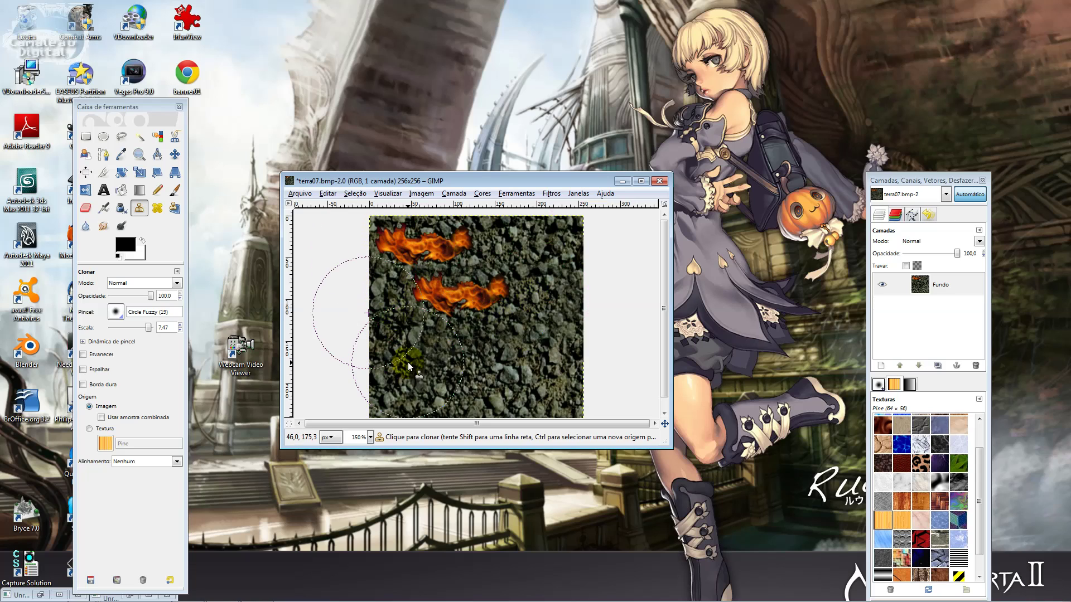
pyautogui.hotkey('ctrl', 'z')
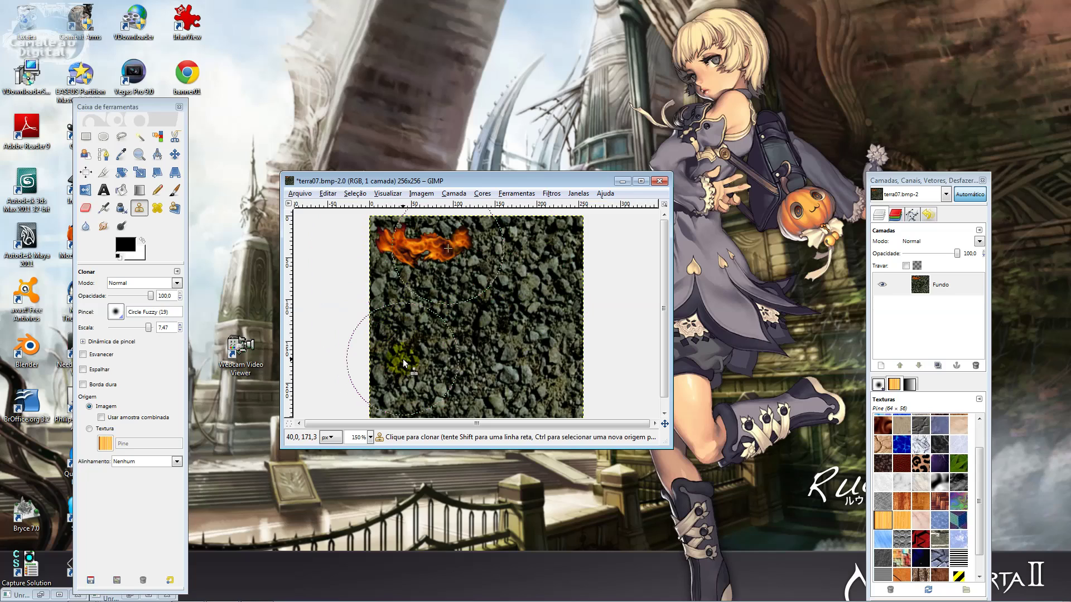
pyautogui.hotkey('ctrl', 'v')
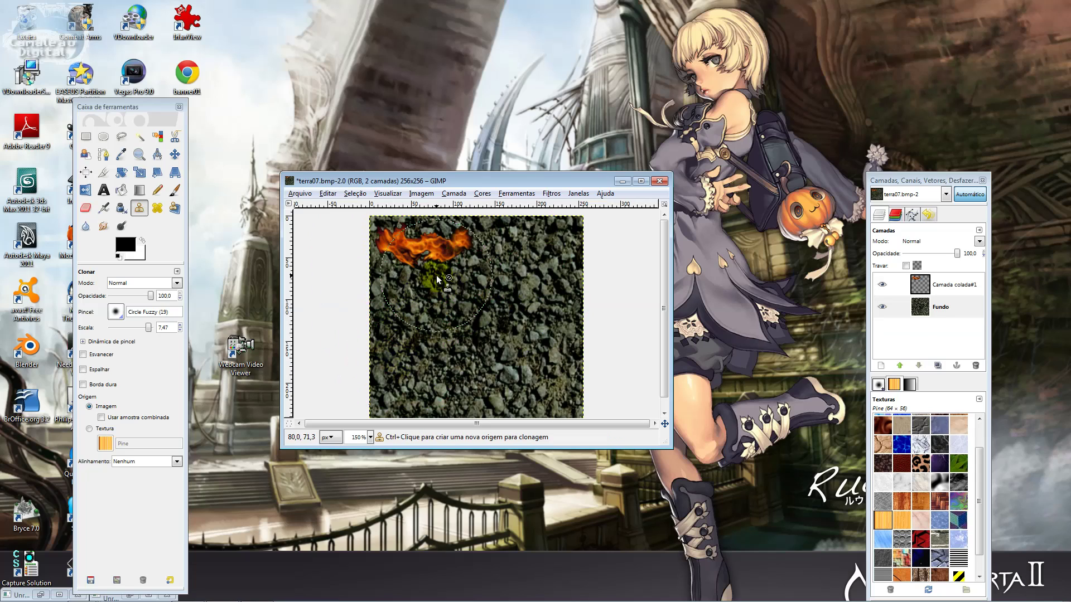
pyautogui.click(952, 256)
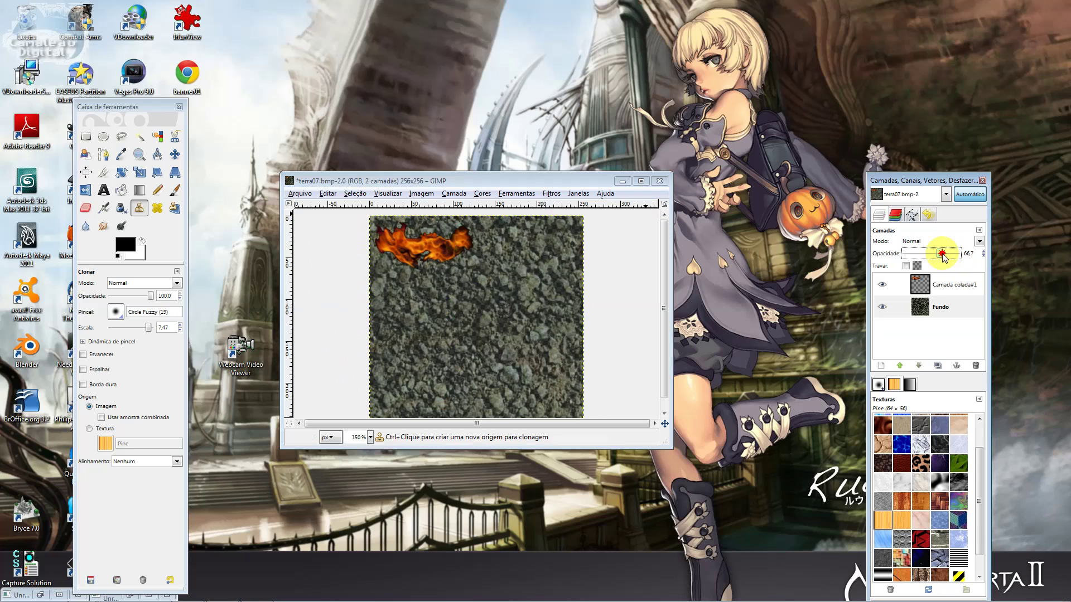
pyautogui.moveTo(952, 264); pyautogui.dragTo(955, 256)
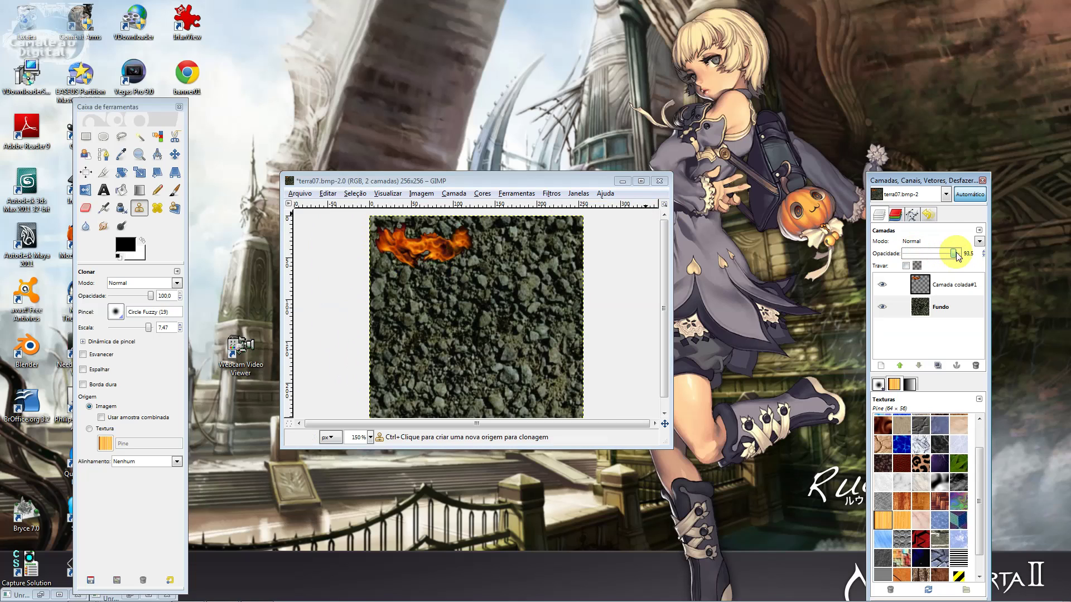
pyautogui.click(942, 285)
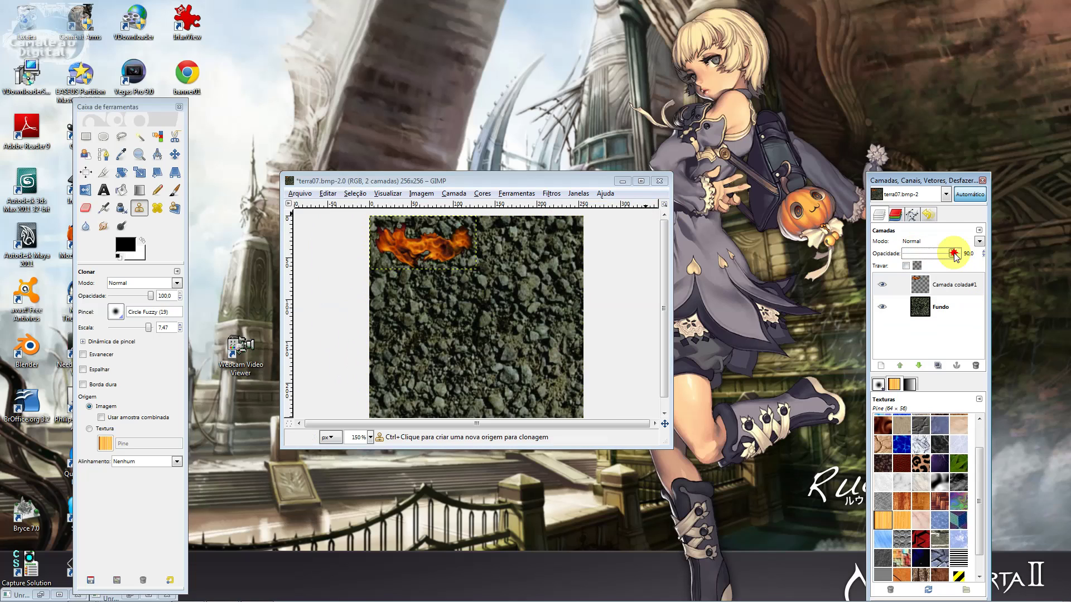
pyautogui.moveTo(957, 256); pyautogui.dragTo(935, 265)
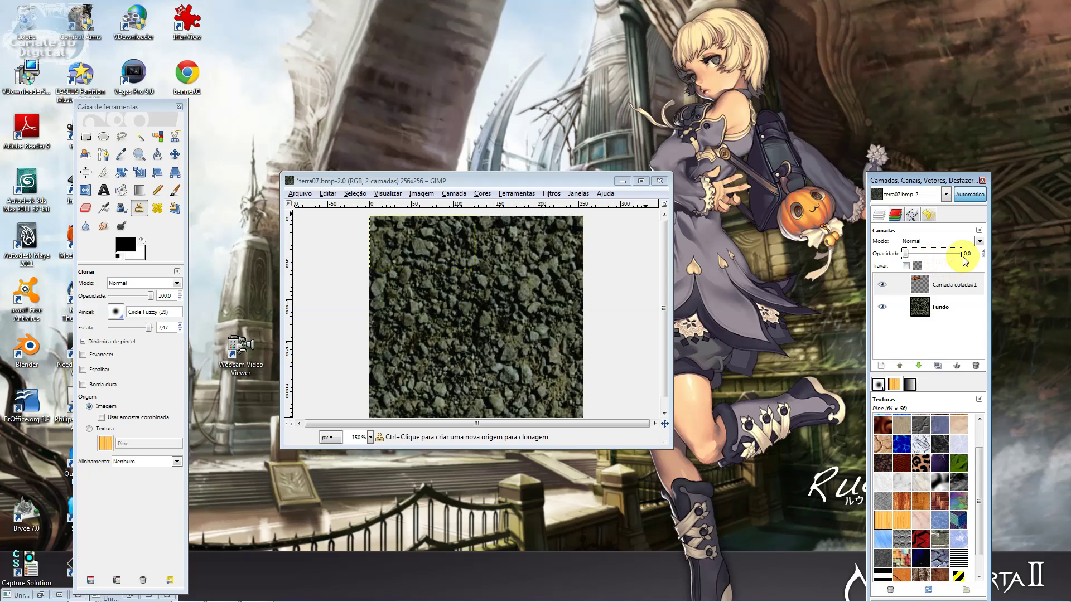
pyautogui.moveTo(960, 253); pyautogui.dragTo(990, 255)
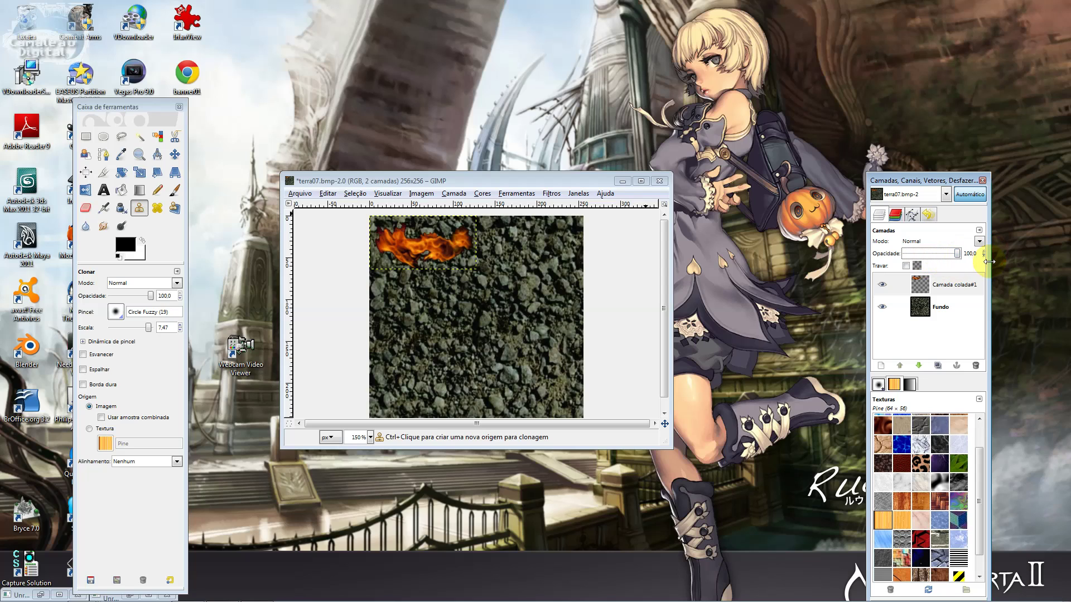
# - Paste the flame as its own layer and delete the Camada colada#1 layer
pyautogui.hotkey('ctrl', 'c')
pyautogui.hotkey('ctrl', 'v')
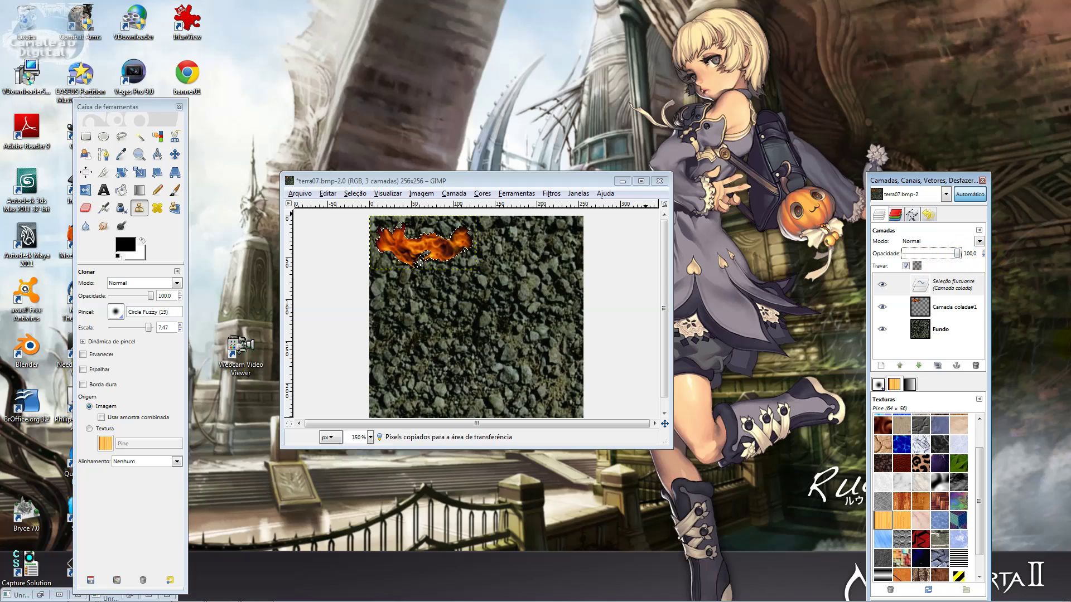
pyautogui.click(880, 365)
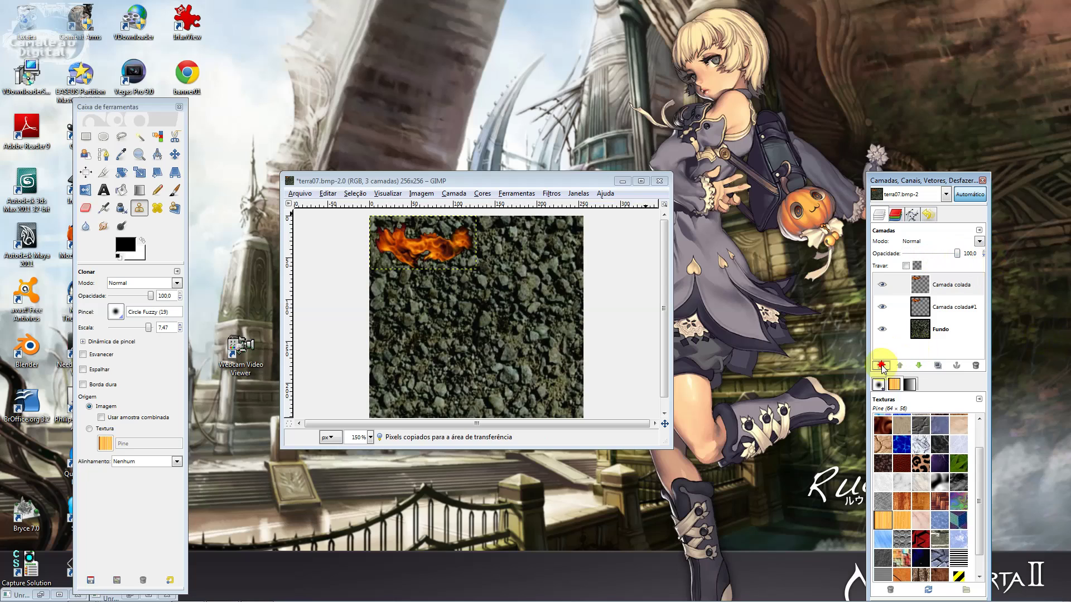
pyautogui.click(943, 310)
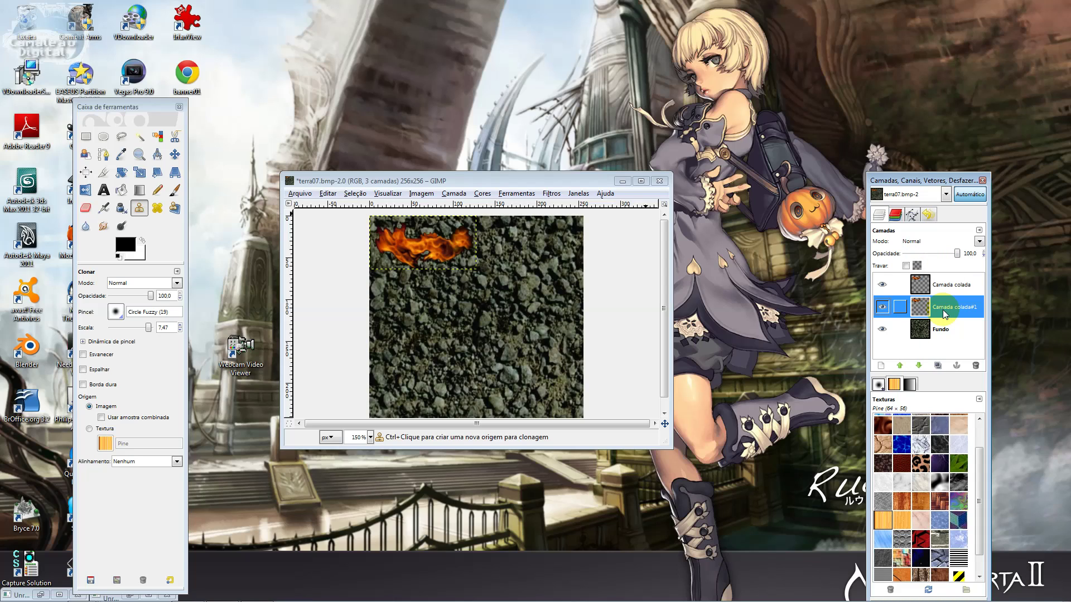
pyautogui.click(948, 285)
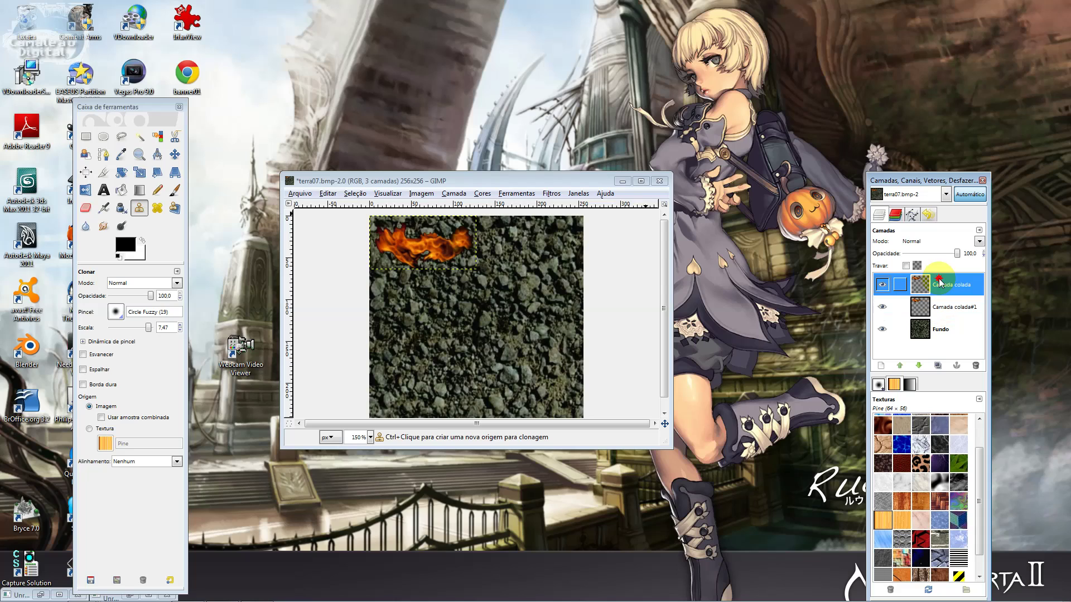
pyautogui.click(950, 307)
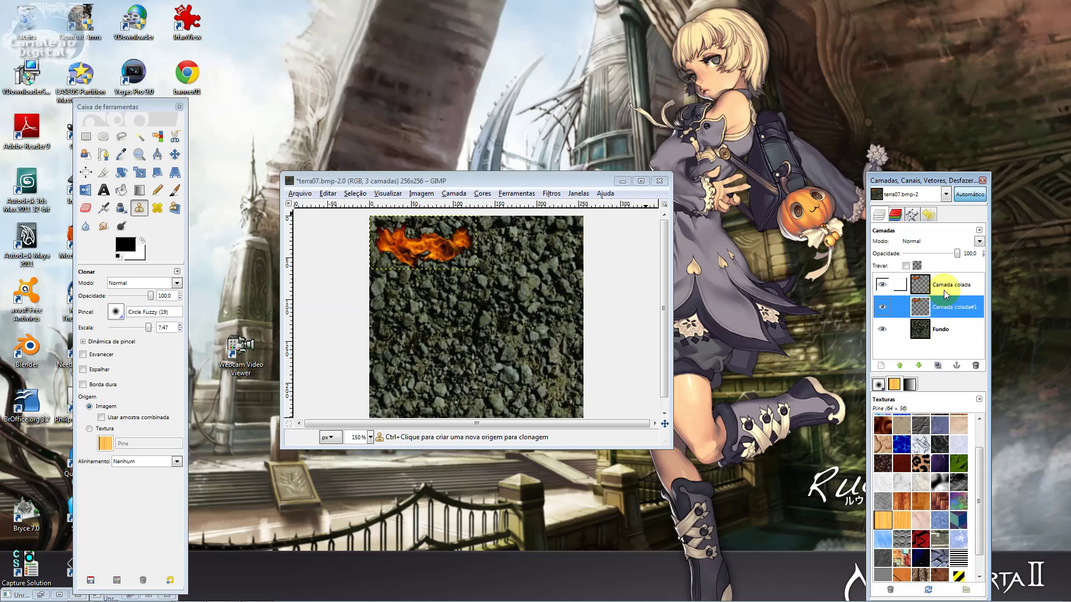
pyautogui.click(975, 366)
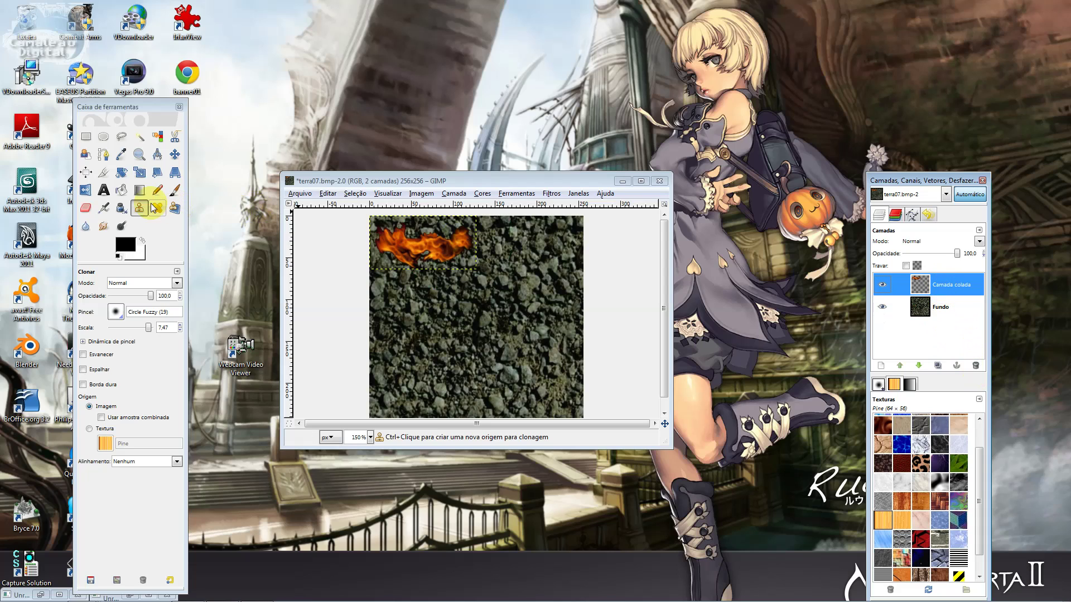
# - Clone a flame stroke onto the rocks, then open the Camada colada layer's options
pyautogui.click(139, 209)
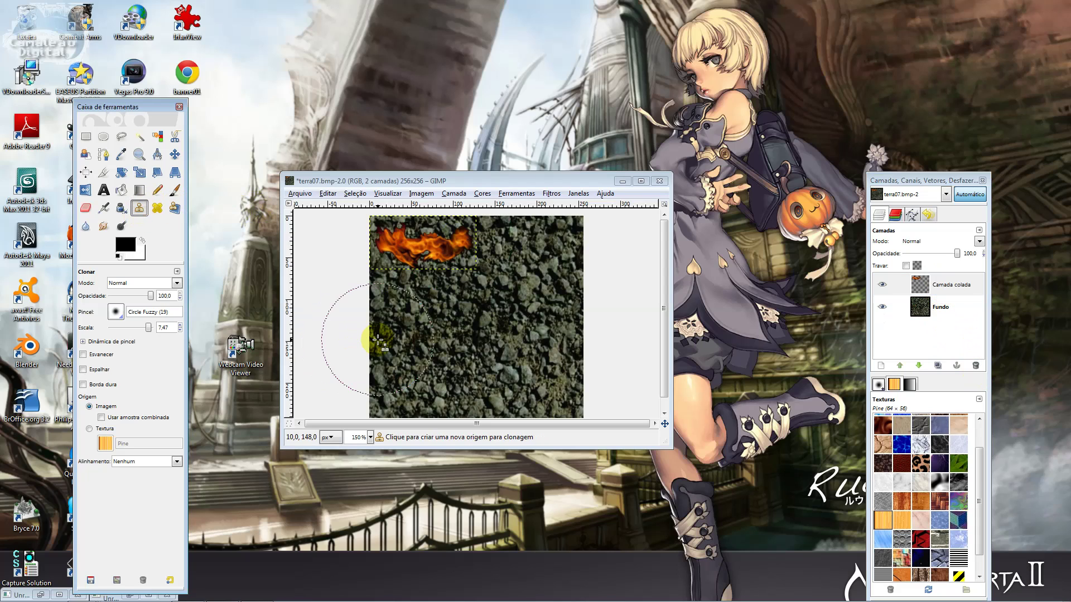
pyautogui.keyDown('ctrl'); pyautogui.click(419, 253); pyautogui.keyUp('ctrl')
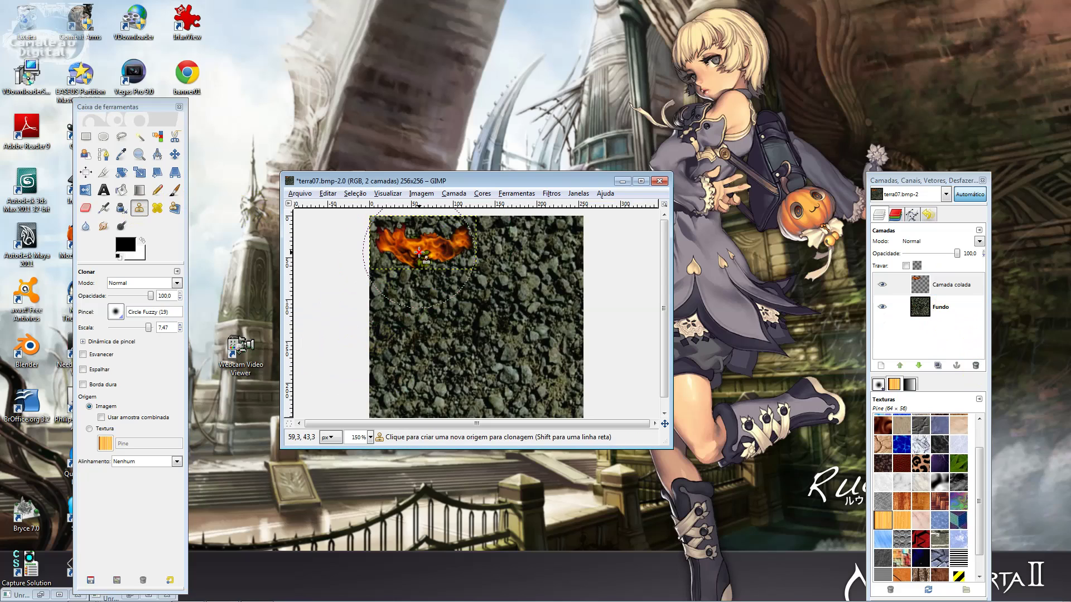
pyautogui.keyDown('ctrl'); pyautogui.click(496, 285); pyautogui.keyUp('ctrl')
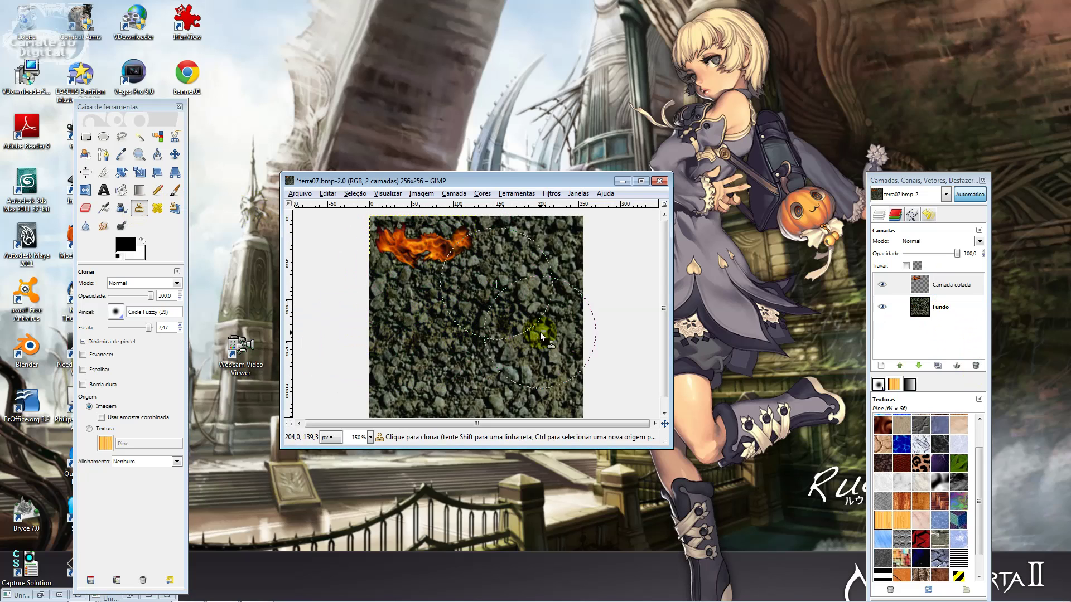
pyautogui.moveTo(540, 332); pyautogui.dragTo(539, 332)
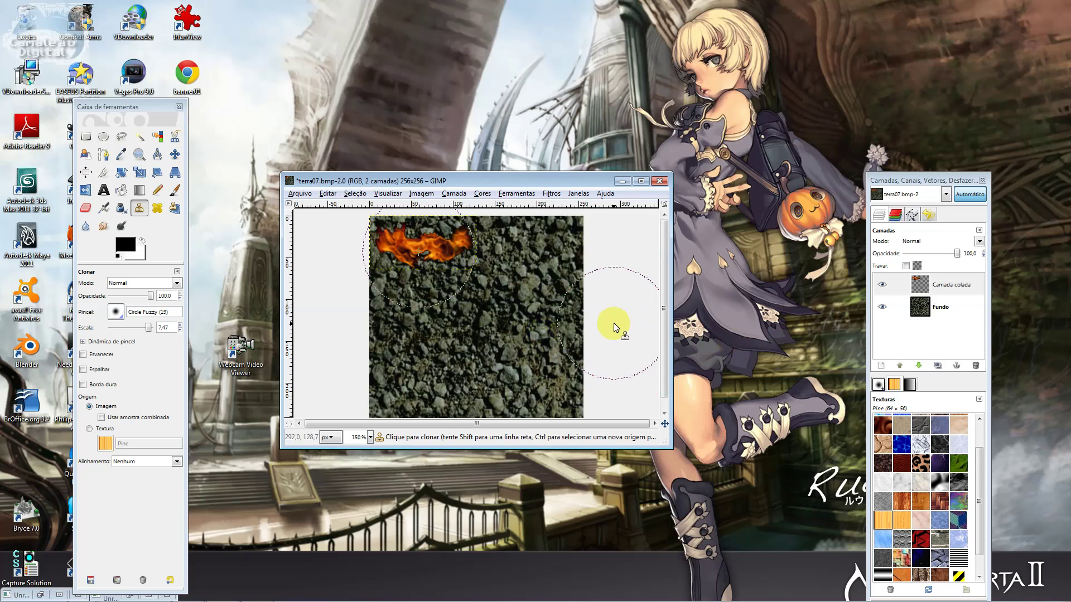
pyautogui.rightClick(938, 288)
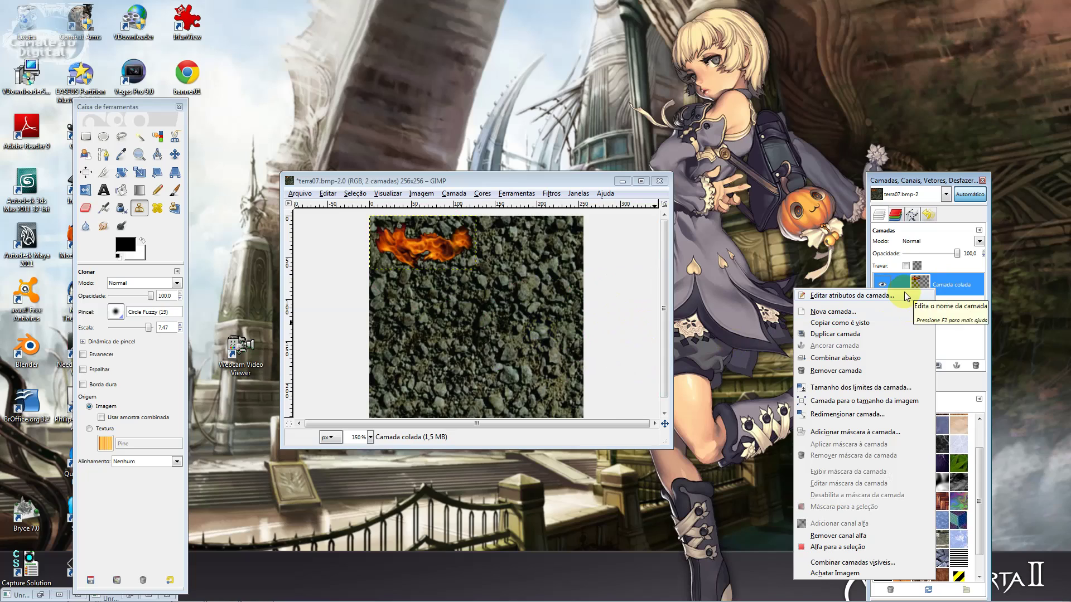
# - Merge the pasted flame layer down into Fundo and clone flame patches across the rocks
pyautogui.click(871, 361)
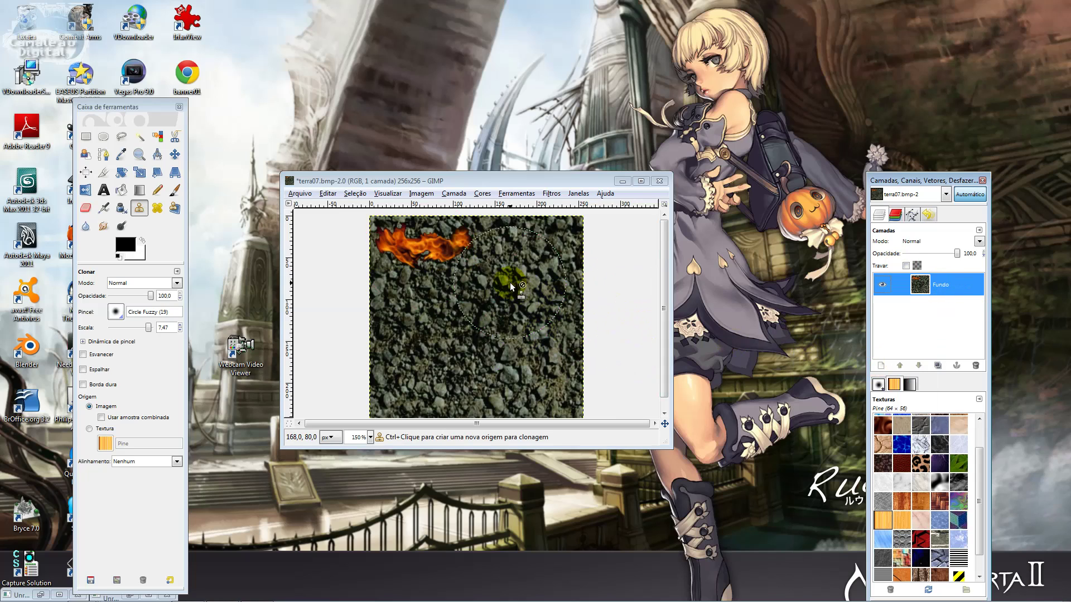
pyautogui.keyDown('ctrl'); pyautogui.click(431, 258); pyautogui.keyUp('ctrl')
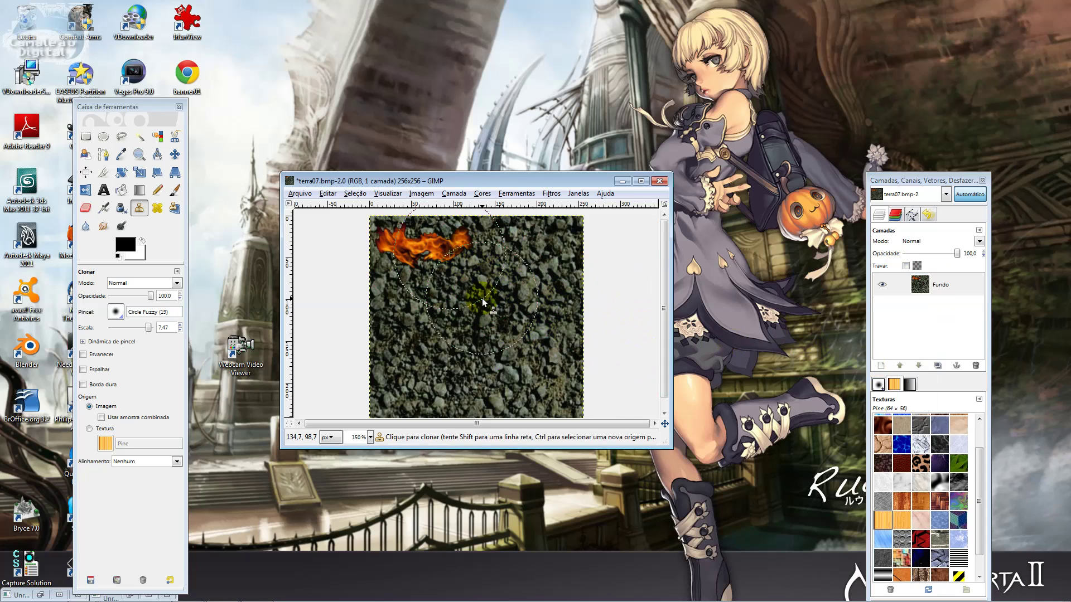
pyautogui.moveTo(481, 298)
pyautogui.mouseDown()
pyautogui.moveTo(499, 294)
pyautogui.moveTo(436, 280)
pyautogui.mouseUp()
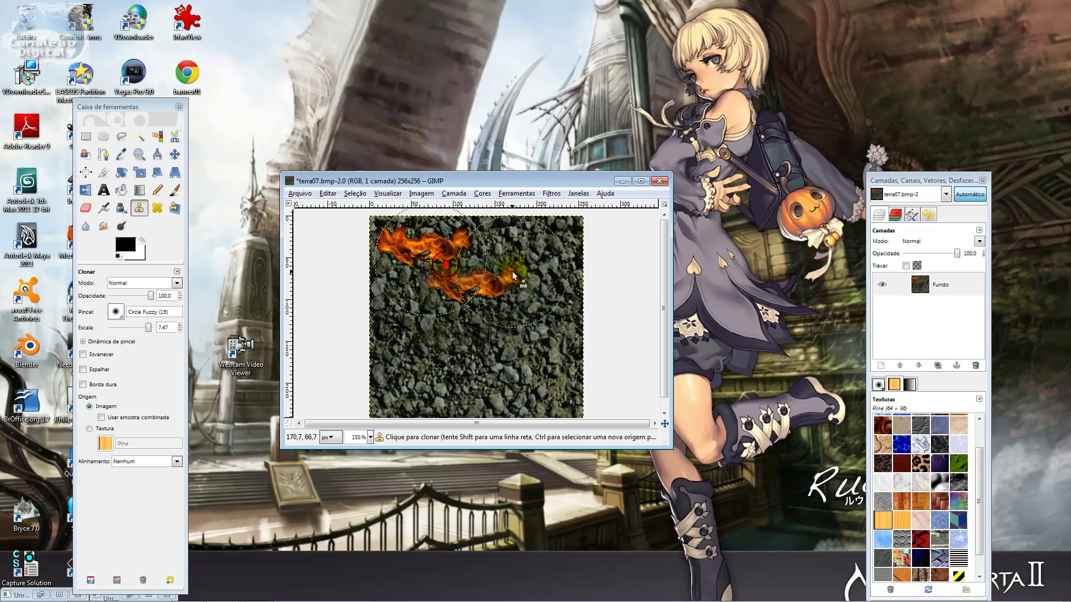
pyautogui.keyDown('ctrl'); pyautogui.click(524, 352); pyautogui.keyUp('ctrl')
pyautogui.moveTo(499, 353); pyautogui.dragTo(480, 349)
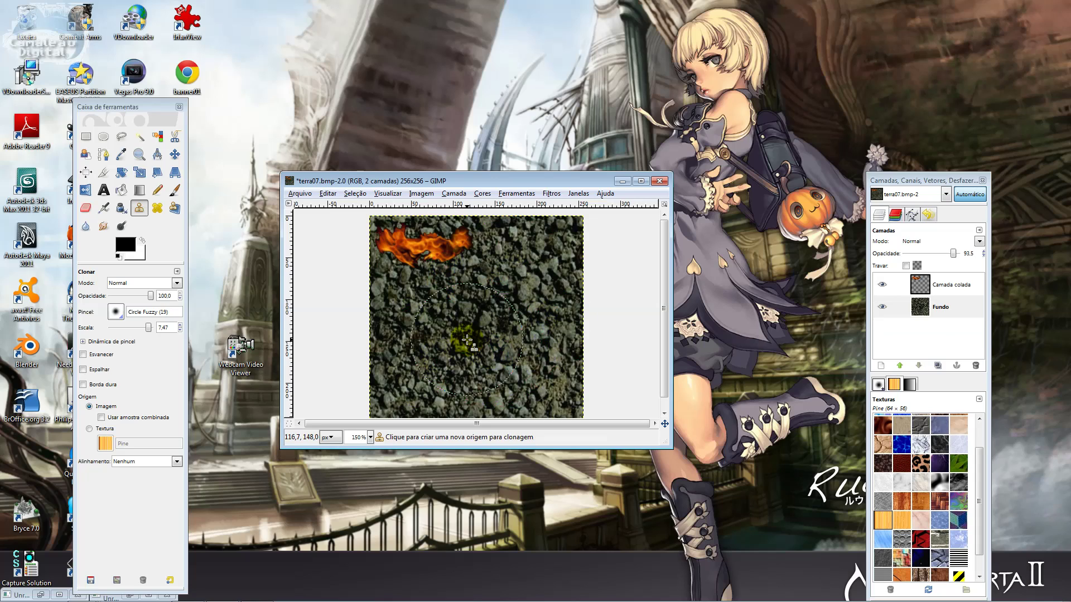
# - Undo back to the layered version and delete both Camada colada flame layers
pyautogui.hotkey('ctrl', 'v')
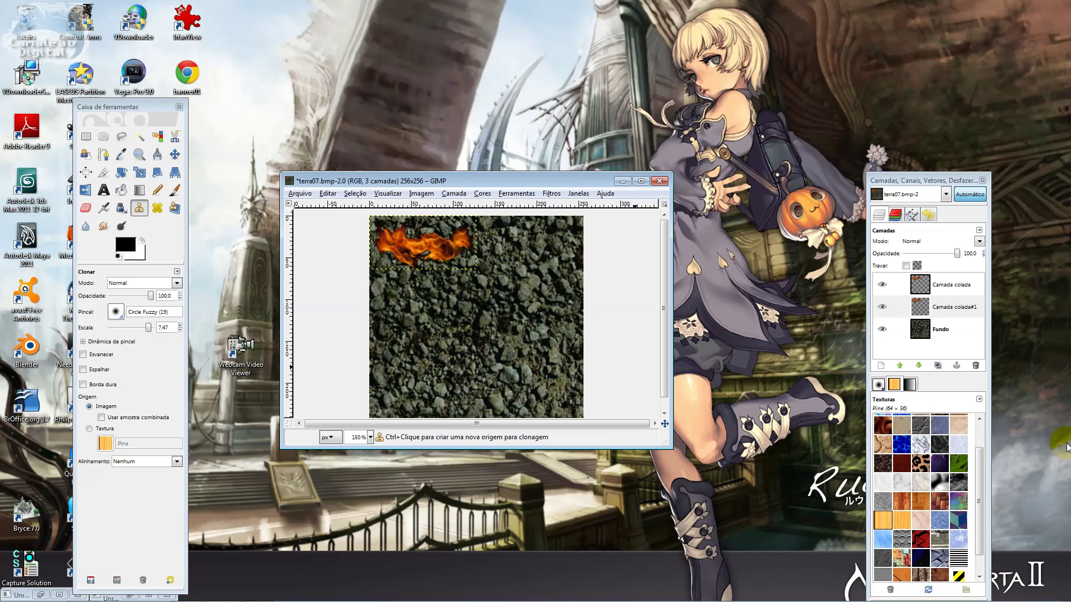
pyautogui.click(972, 294)
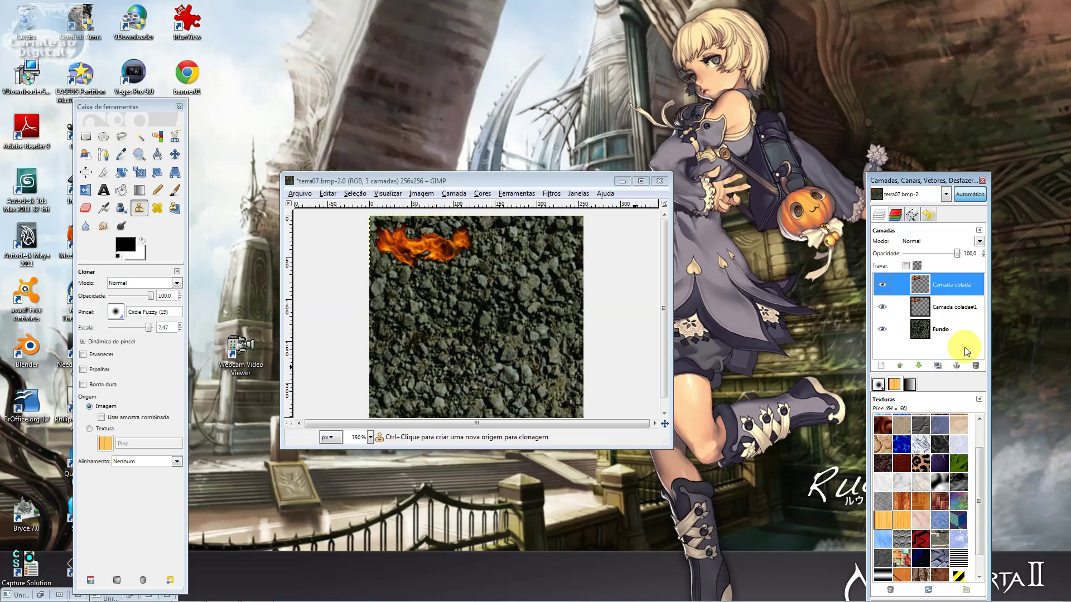
pyautogui.click(975, 365)
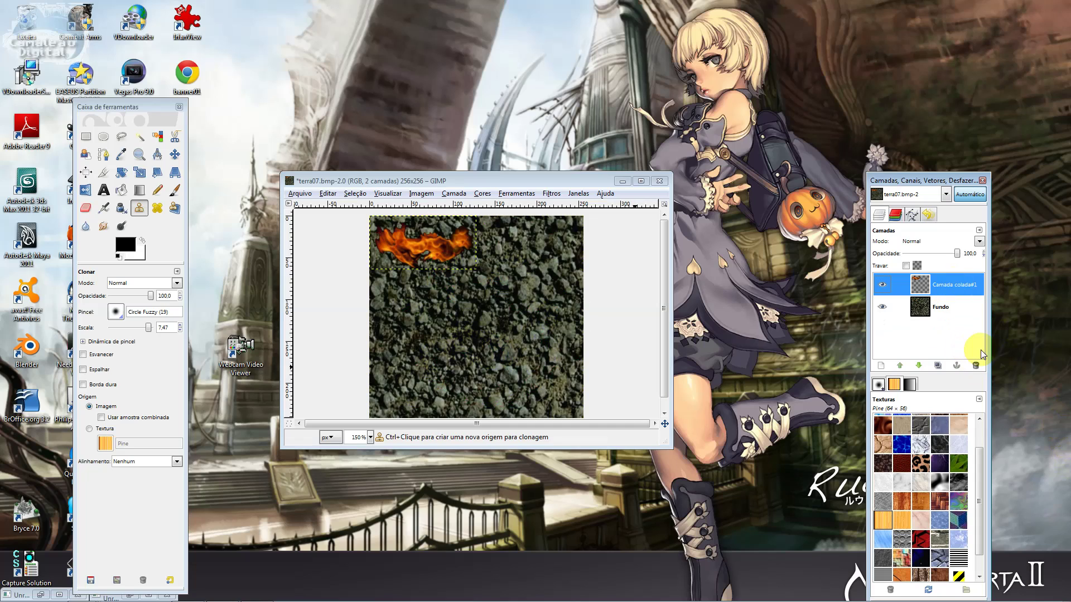
pyautogui.click(975, 365)
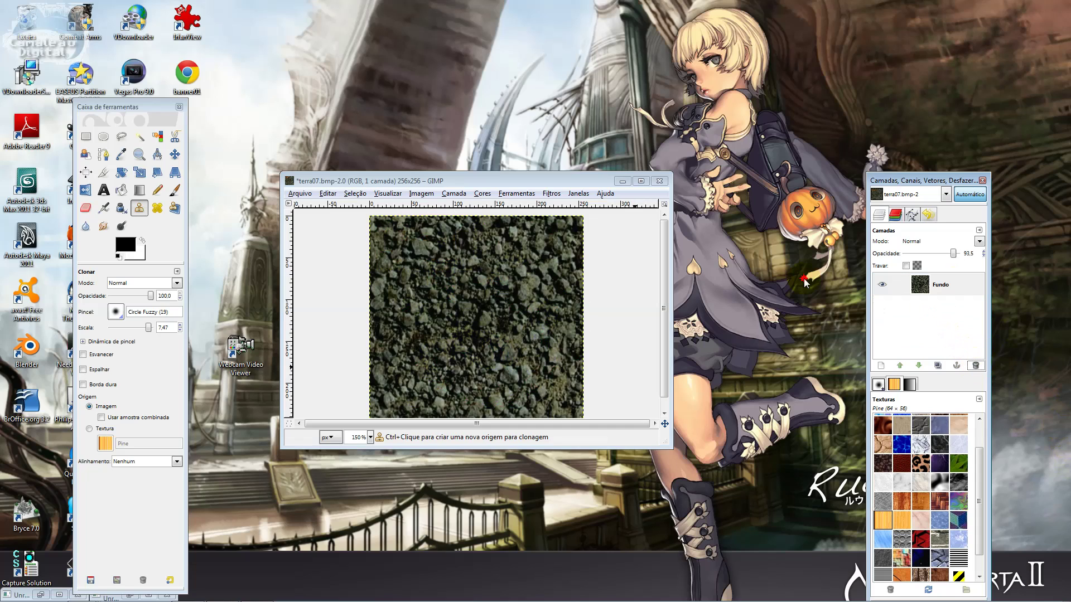
# - Switch to the Move tool and reopen fogo04.bmp from the recent files
pyautogui.press('m')
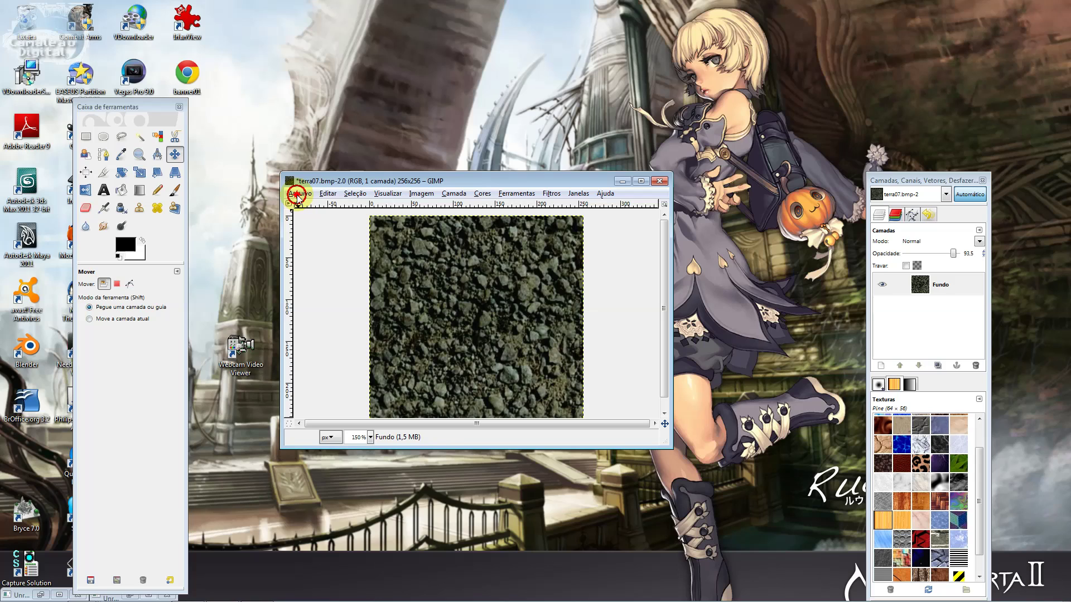
pyautogui.click(299, 194)
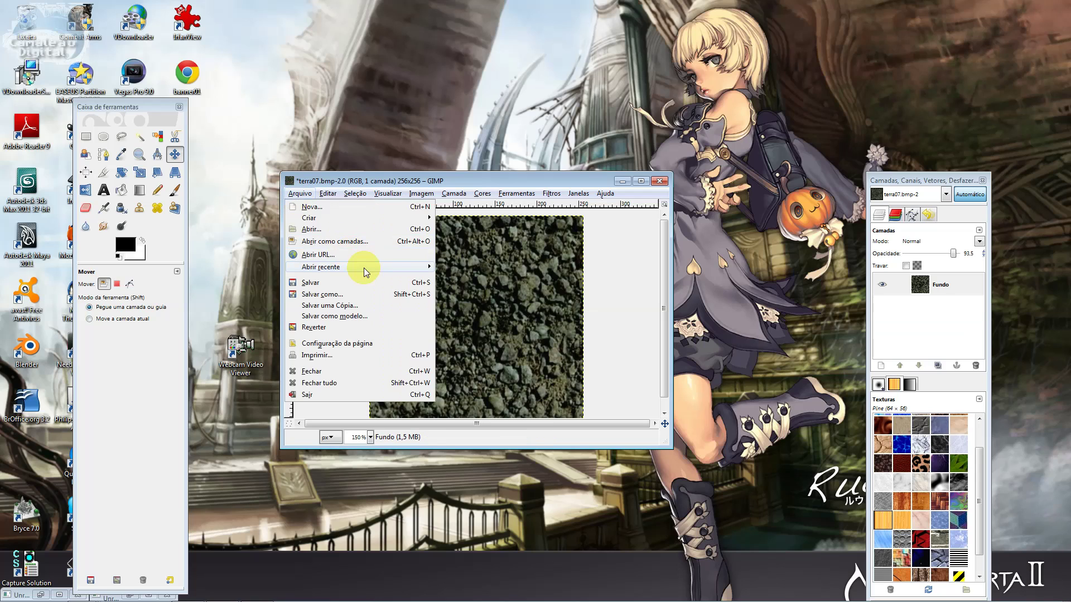
pyautogui.moveTo(364, 268)
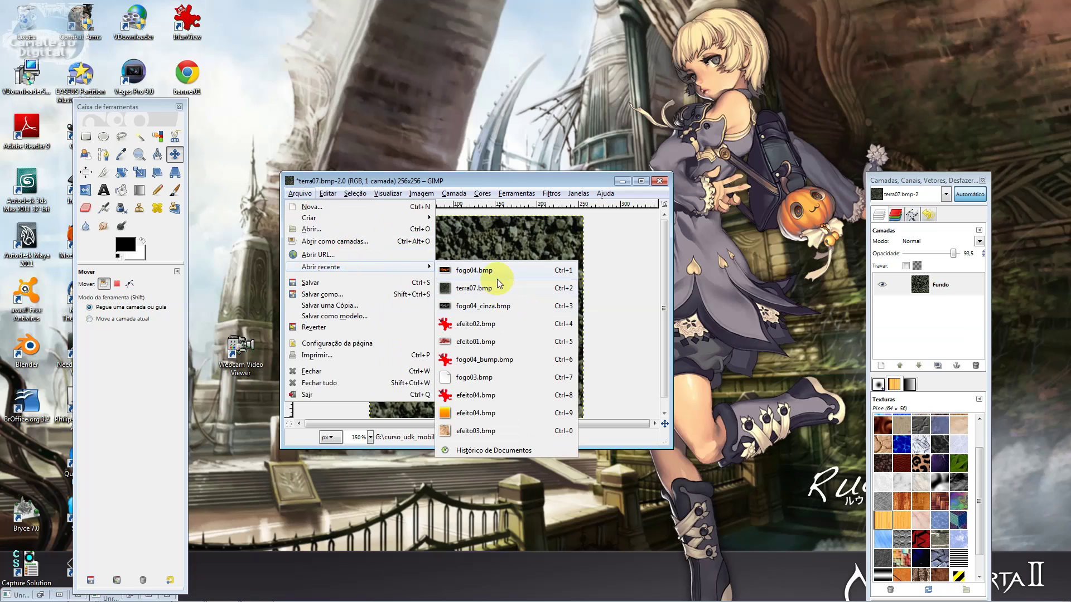
pyautogui.moveTo(494, 274); pyautogui.dragTo(496, 275)
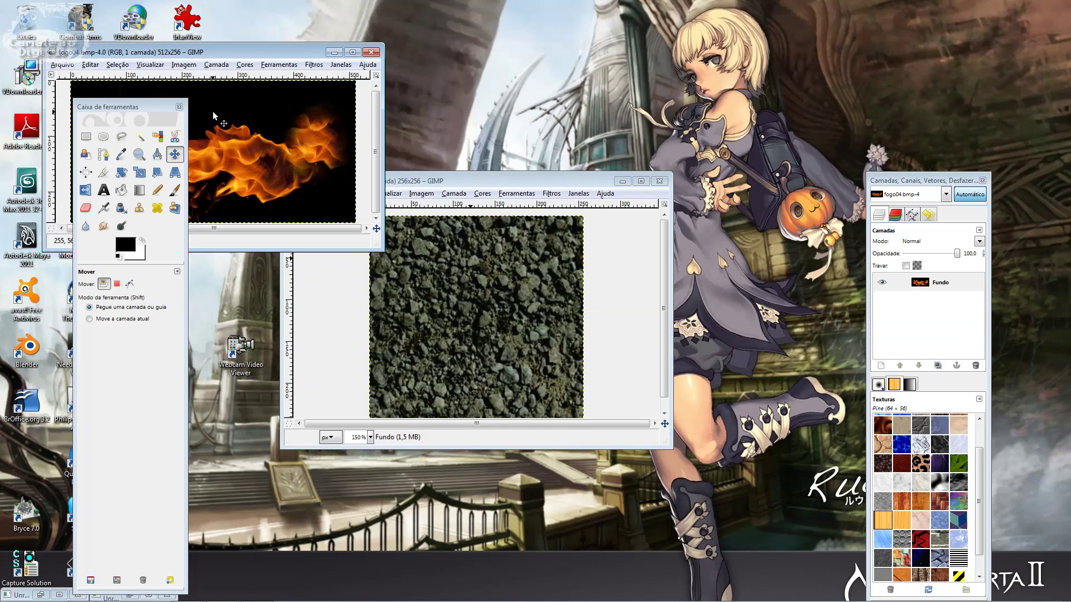
# - Select fogo04's flames apart from the black background and paste them into terra07 as a new layer
pyautogui.moveTo(251, 50); pyautogui.dragTo(564, 129)
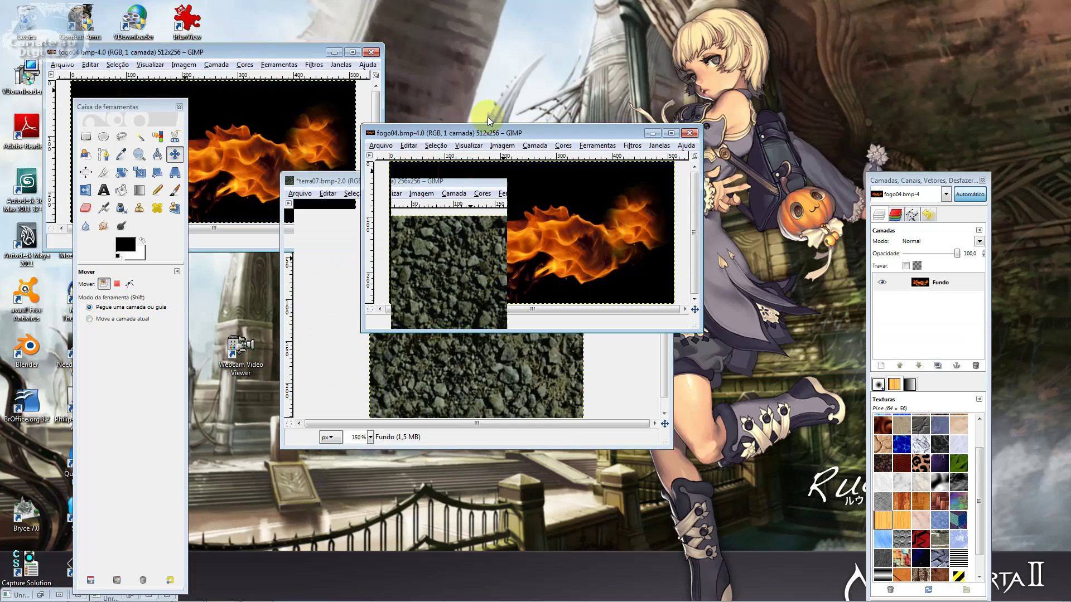
pyautogui.click(139, 136)
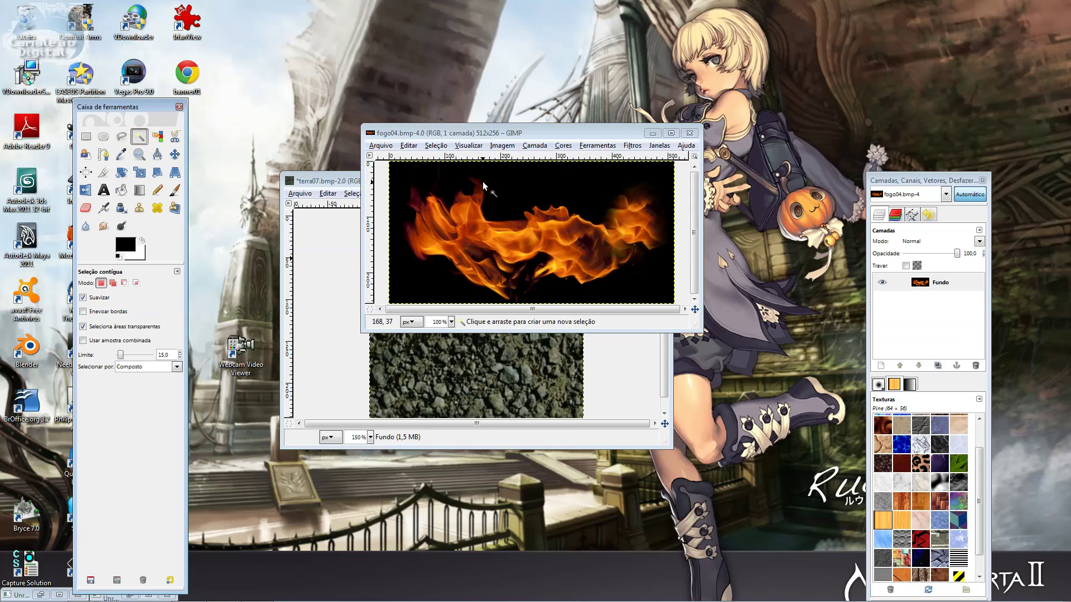
pyautogui.click(495, 181)
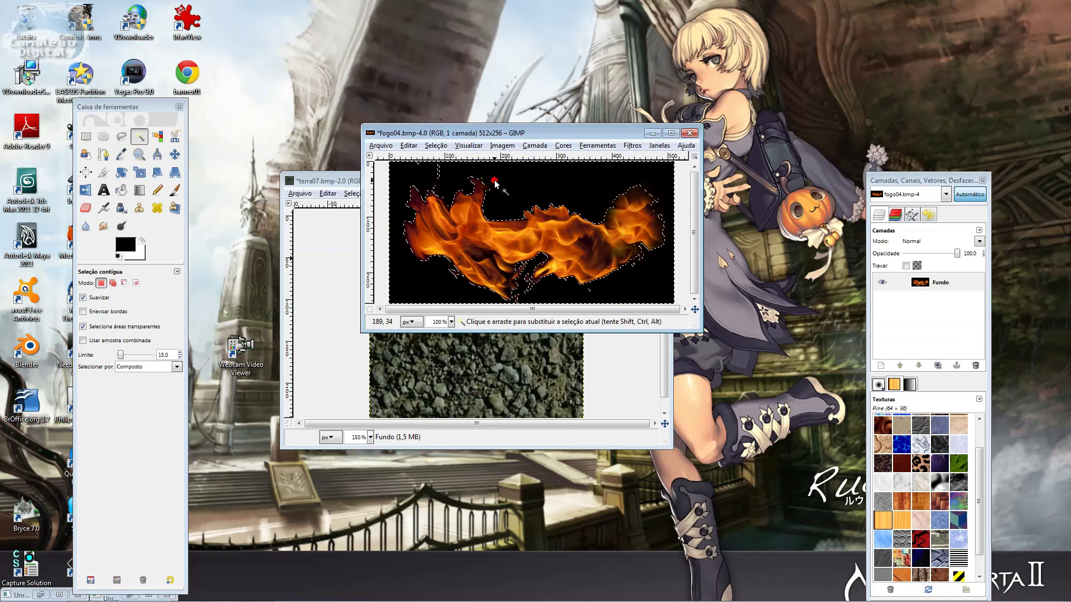
pyautogui.press('ctrl')
pyautogui.click(523, 192)
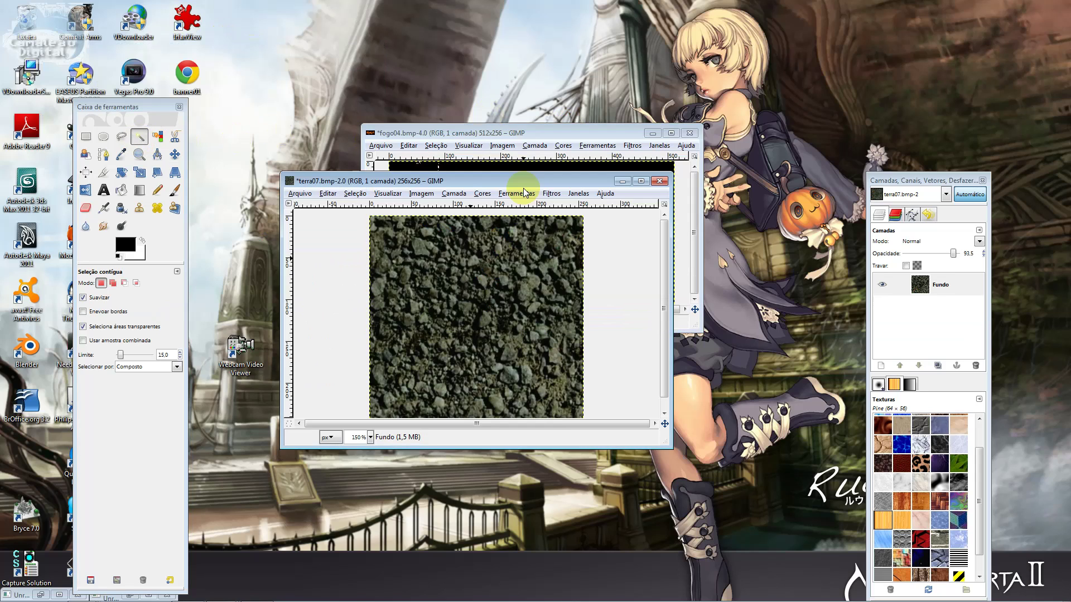
pyautogui.hotkey('ctrl', 'v')
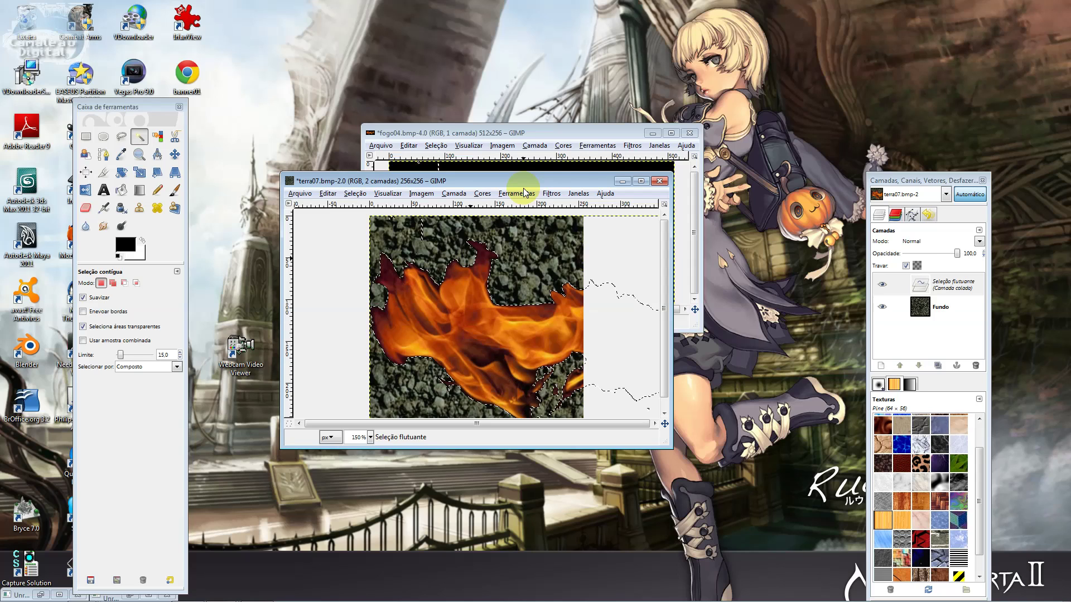
pyautogui.click(881, 366)
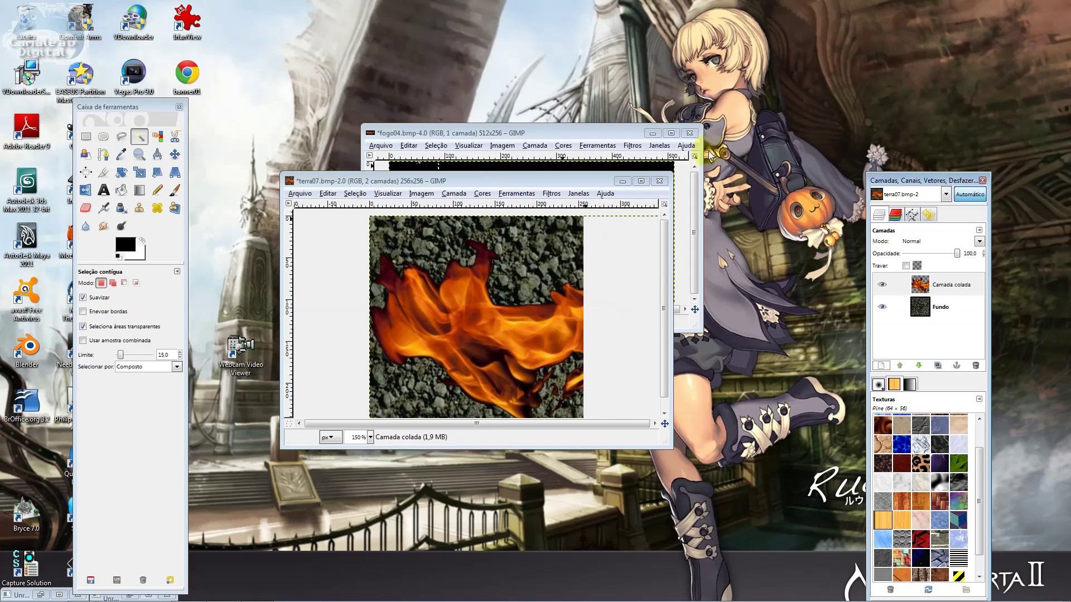
# - Close fogo04 without saving and move the flame layer up and to the left
pyautogui.click(690, 133)
pyautogui.click(534, 287)
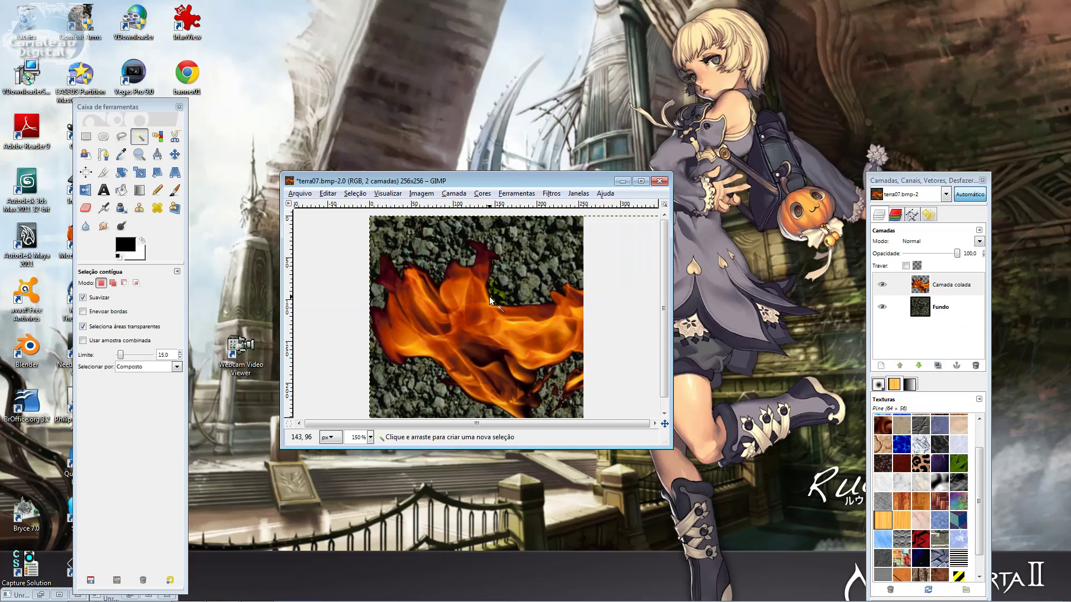
pyautogui.press('m')
pyautogui.moveTo(487, 315)
pyautogui.mouseDown()
pyautogui.moveTo(449, 306)
pyautogui.moveTo(467, 265)
pyautogui.mouseUp()
pyautogui.moveTo(467, 262); pyautogui.dragTo(476, 261)
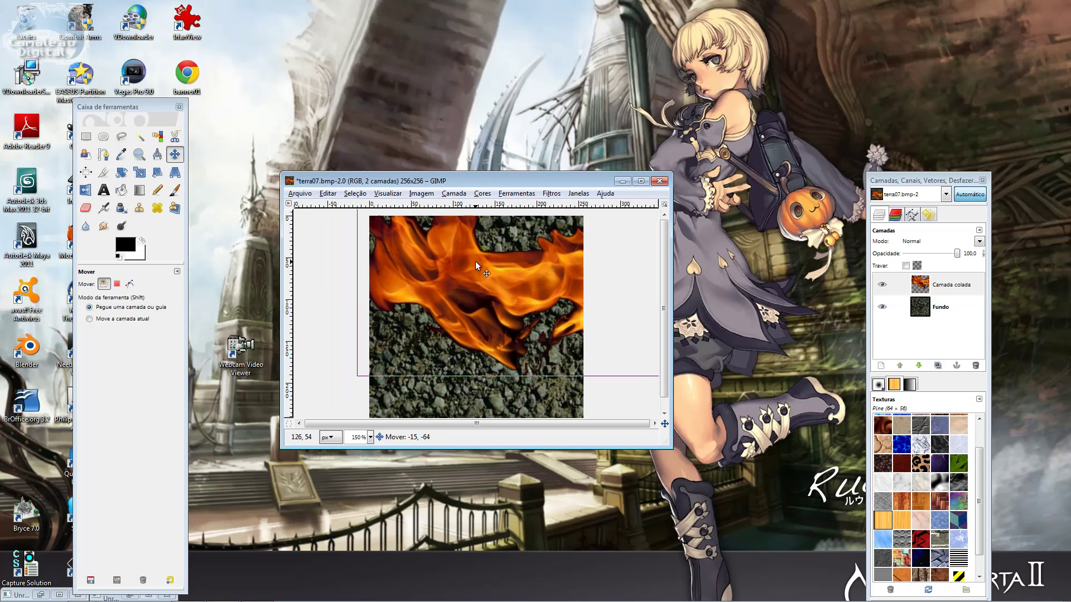
pyautogui.click(957, 279)
# - Duplicate the Camada colada layer, hide the copy, and make Camada colada active
pyautogui.rightClick(957, 278)
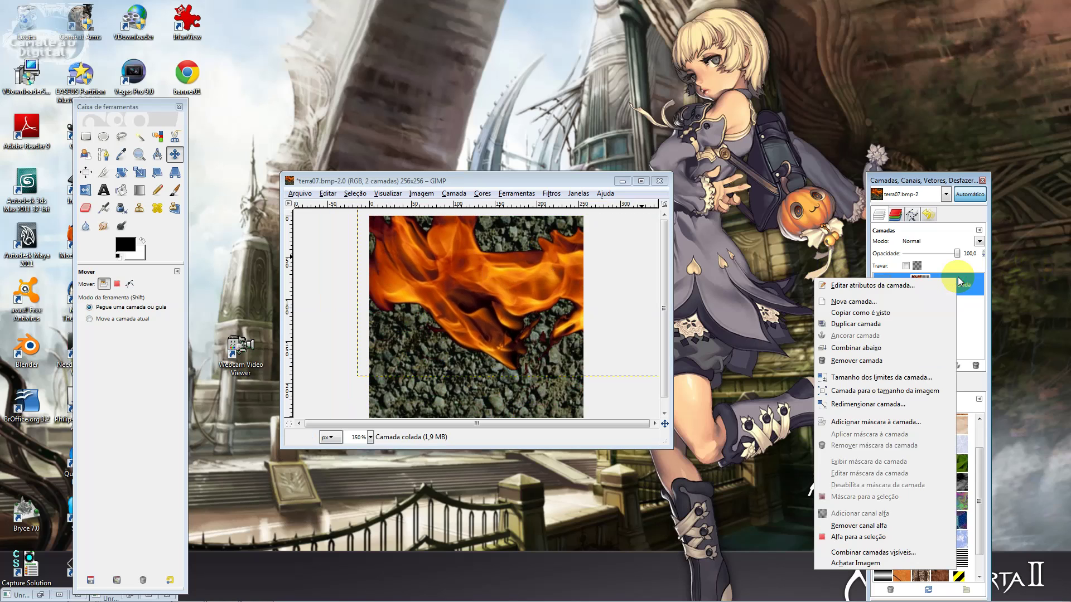
pyautogui.click(932, 327)
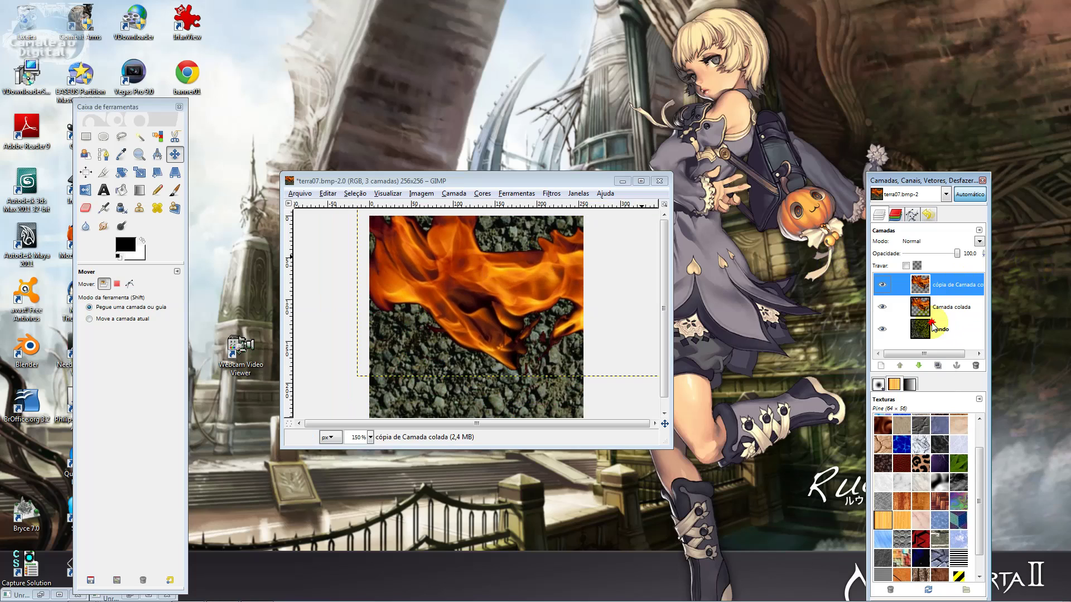
pyautogui.click(887, 286)
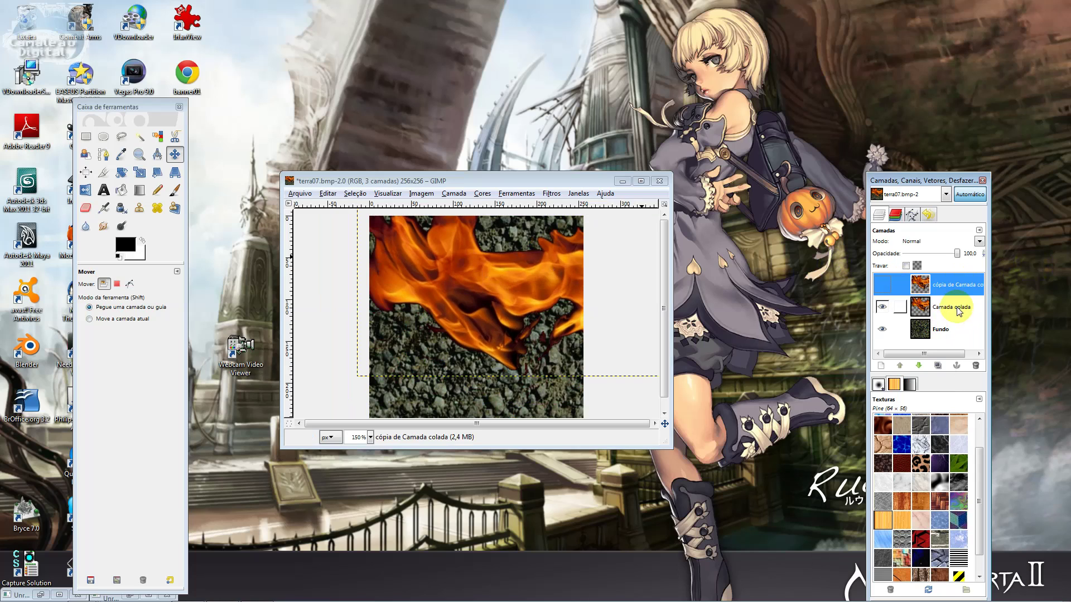
pyautogui.click(948, 307)
# - Erase most of Camada colada with a 1,91-scale eraser, then show the copy and hide the original
pyautogui.click(139, 208)
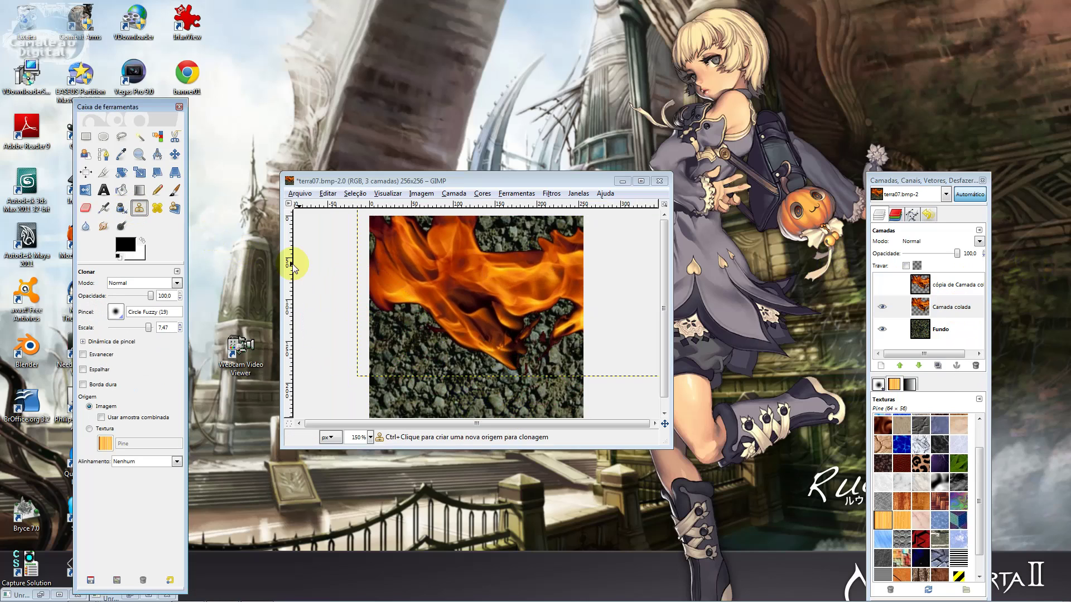
pyautogui.click(85, 209)
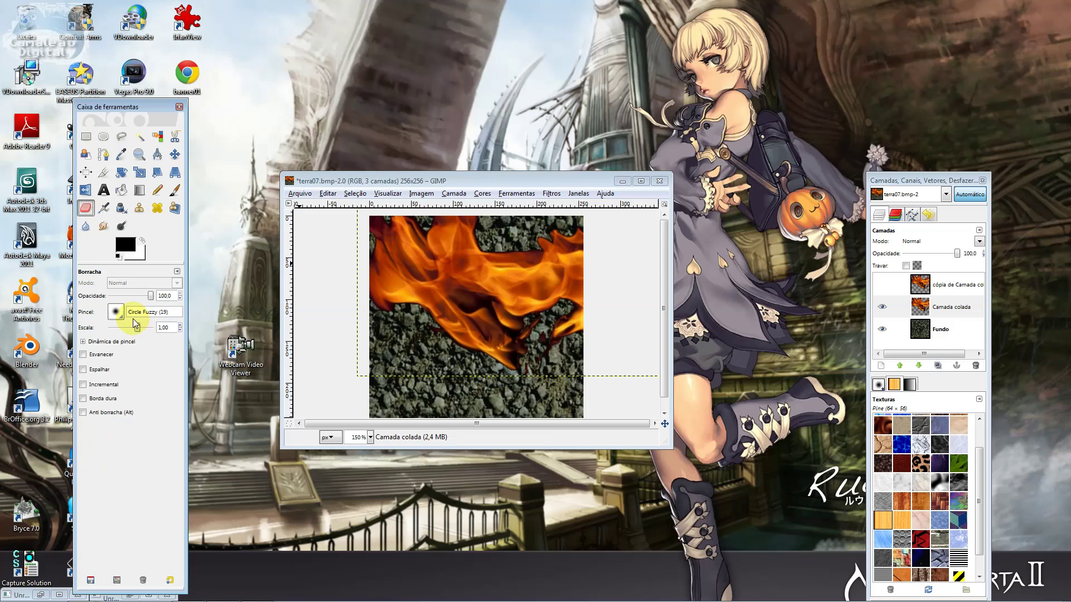
pyautogui.moveTo(137, 327); pyautogui.dragTo(140, 328)
pyautogui.moveTo(407, 306)
pyautogui.mouseDown()
pyautogui.moveTo(412, 287)
pyautogui.moveTo(378, 267)
pyautogui.moveTo(363, 283)
pyautogui.moveTo(373, 318)
pyautogui.moveTo(508, 312)
pyautogui.moveTo(536, 326)
pyautogui.moveTo(538, 292)
pyautogui.moveTo(440, 245)
pyautogui.moveTo(544, 279)
pyautogui.moveTo(561, 266)
pyautogui.moveTo(550, 285)
pyautogui.moveTo(564, 321)
pyautogui.moveTo(524, 304)
pyautogui.moveTo(566, 293)
pyautogui.moveTo(586, 318)
pyautogui.moveTo(522, 334)
pyautogui.moveTo(432, 332)
pyautogui.moveTo(466, 273)
pyautogui.moveTo(469, 289)
pyautogui.moveTo(480, 284)
pyautogui.moveTo(444, 282)
pyautogui.moveTo(419, 249)
pyautogui.moveTo(520, 247)
pyautogui.moveTo(577, 272)
pyautogui.mouseUp()
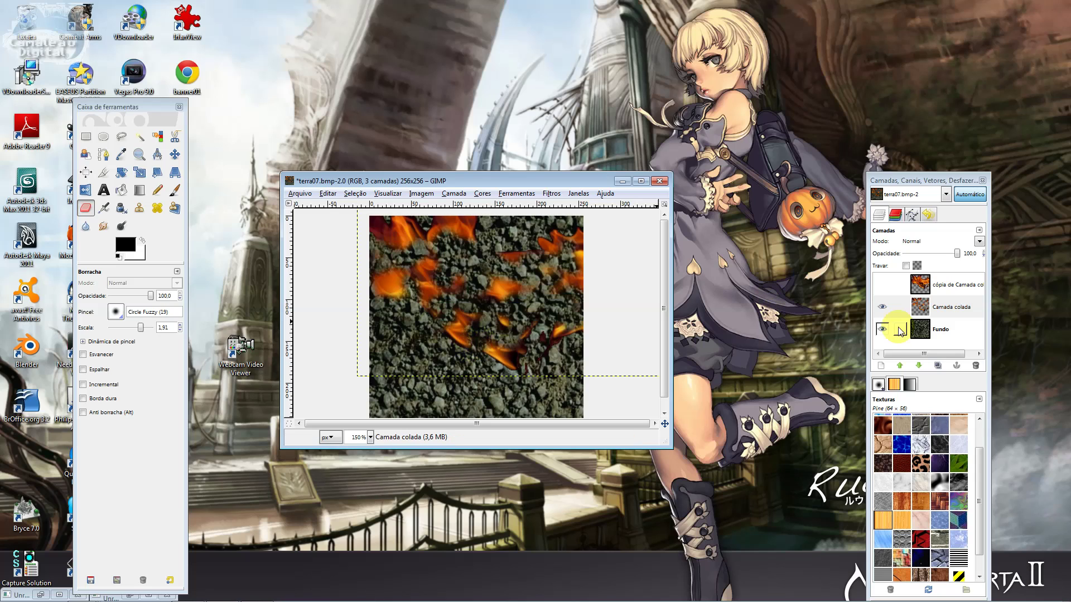
pyautogui.click(882, 284)
pyautogui.click(881, 307)
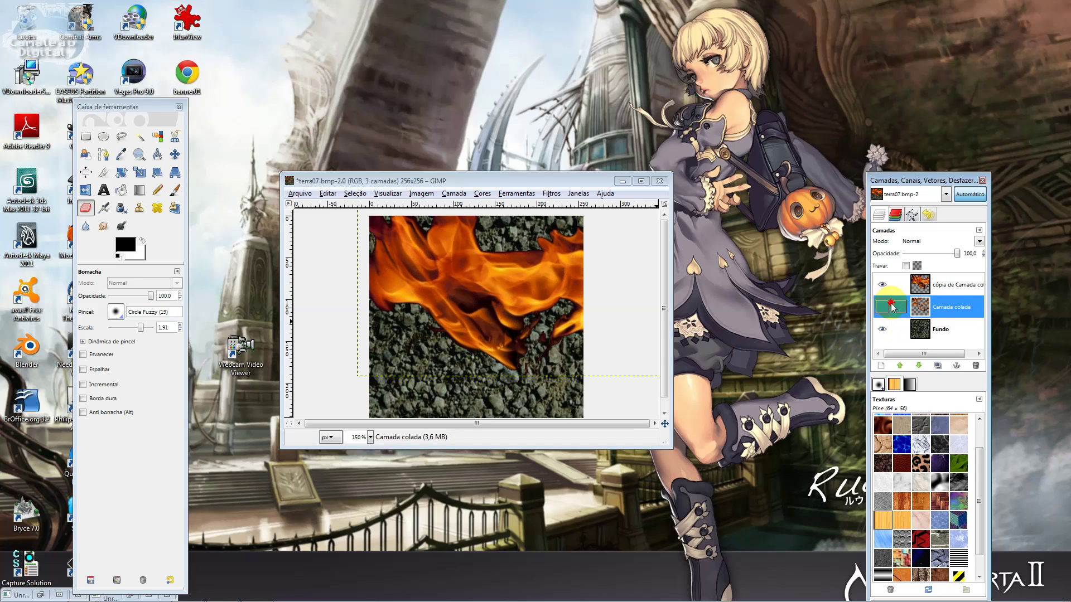
pyautogui.click(920, 285)
# - Move the duplicate flame layer down and to the left over the lower rocks
pyautogui.press('m')
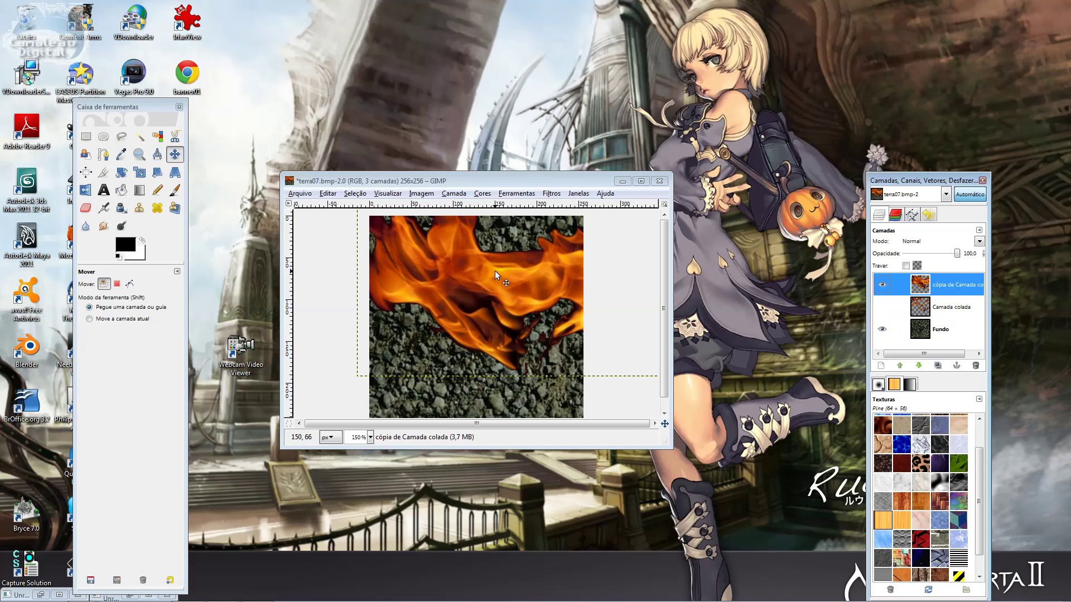
pyautogui.moveTo(496, 274); pyautogui.dragTo(471, 362)
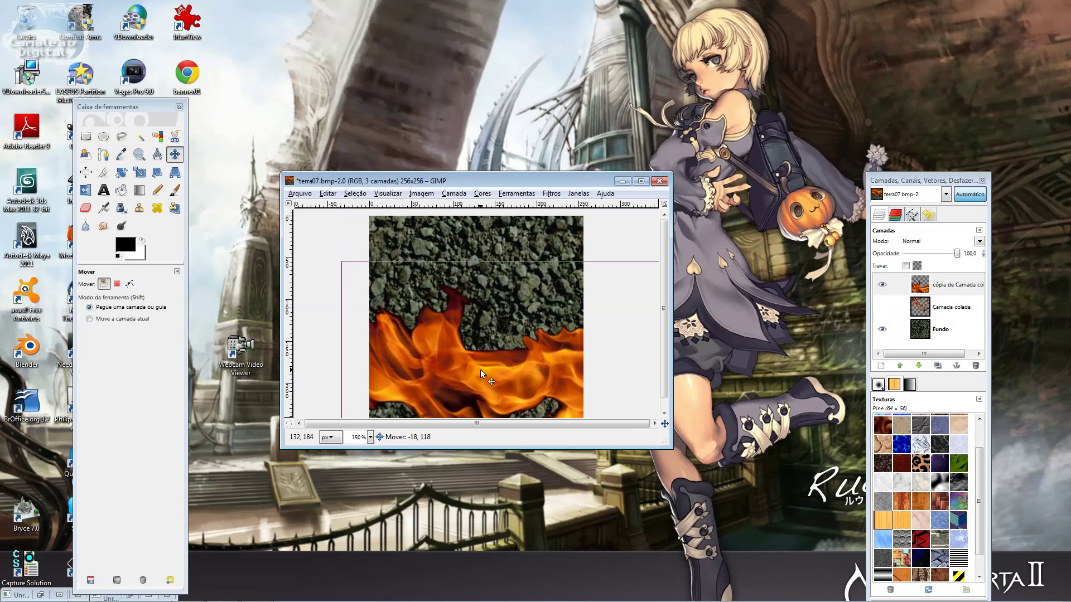
pyautogui.moveTo(470, 360); pyautogui.dragTo(430, 366)
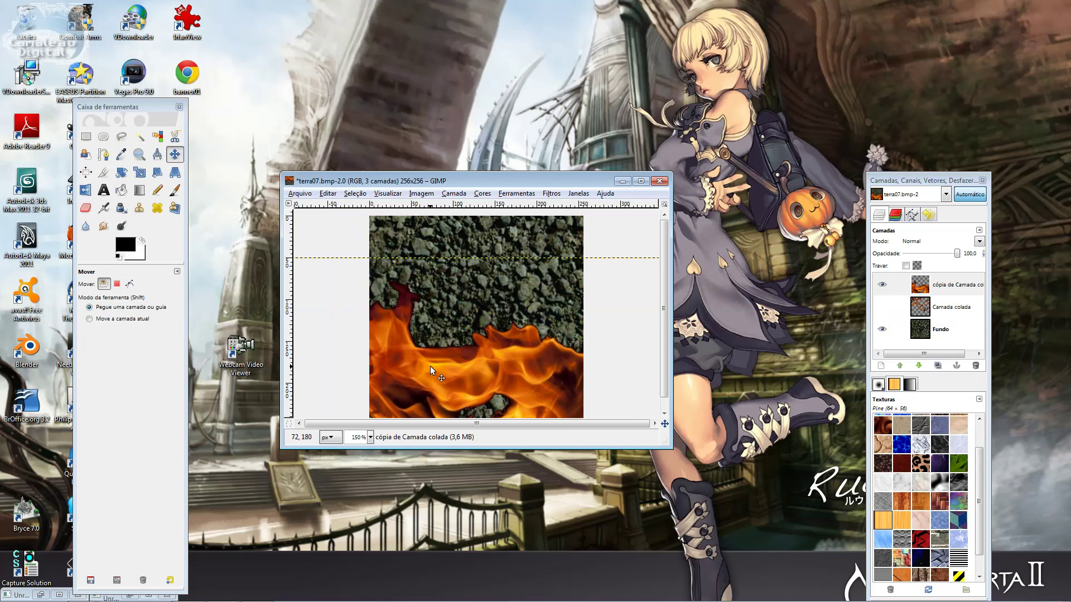
# - Erase scattered holes through the duplicate's flames, including the lower right and right edge
pyautogui.click(138, 210)
pyautogui.click(86, 210)
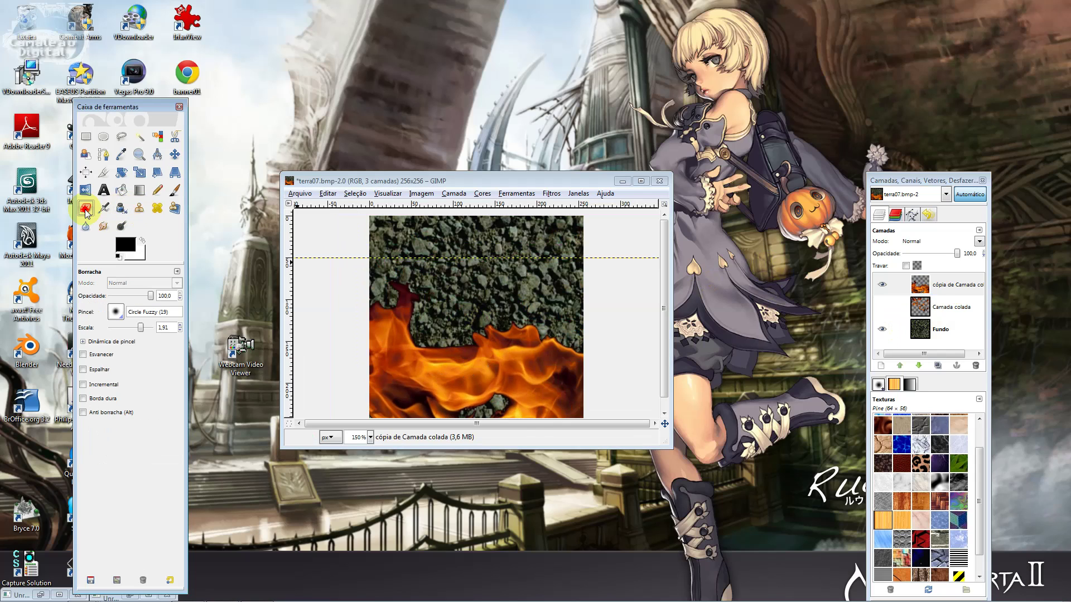
pyautogui.click(394, 361)
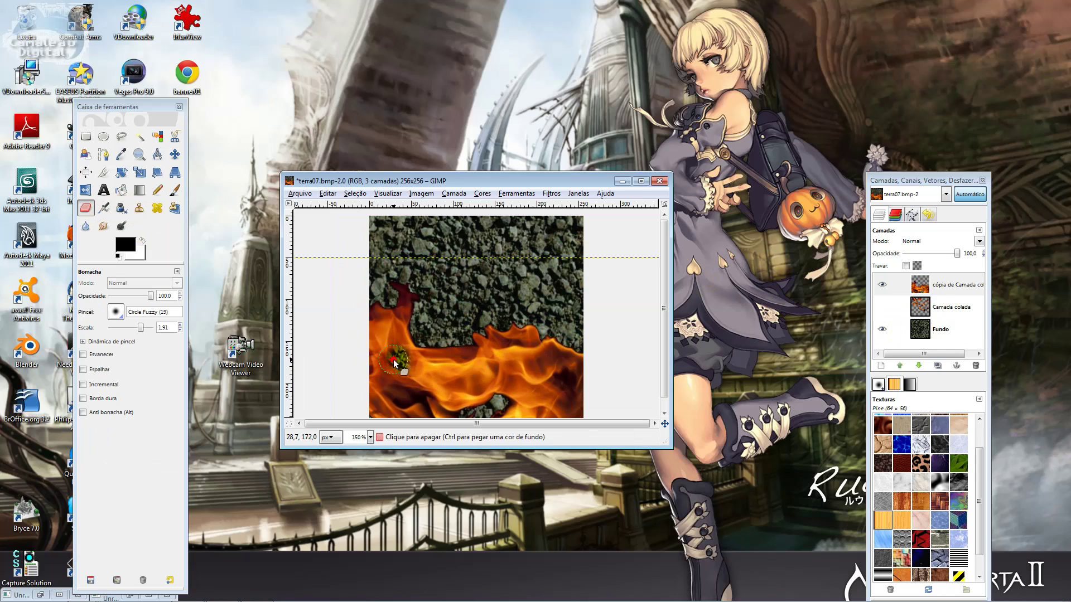
pyautogui.click(392, 331)
pyautogui.click(527, 368)
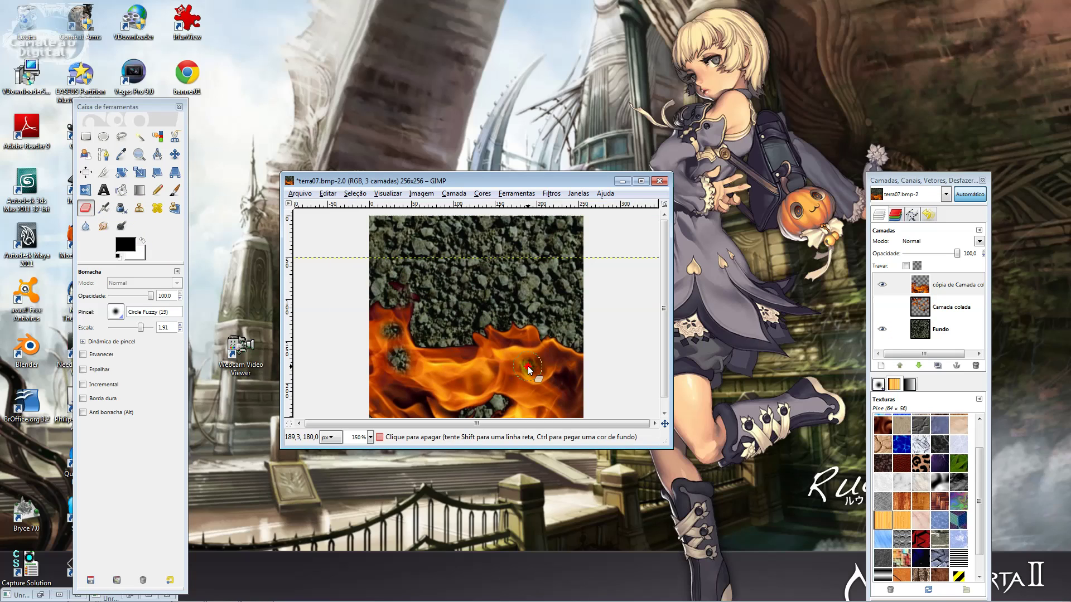
pyautogui.click(534, 361)
pyautogui.click(501, 359)
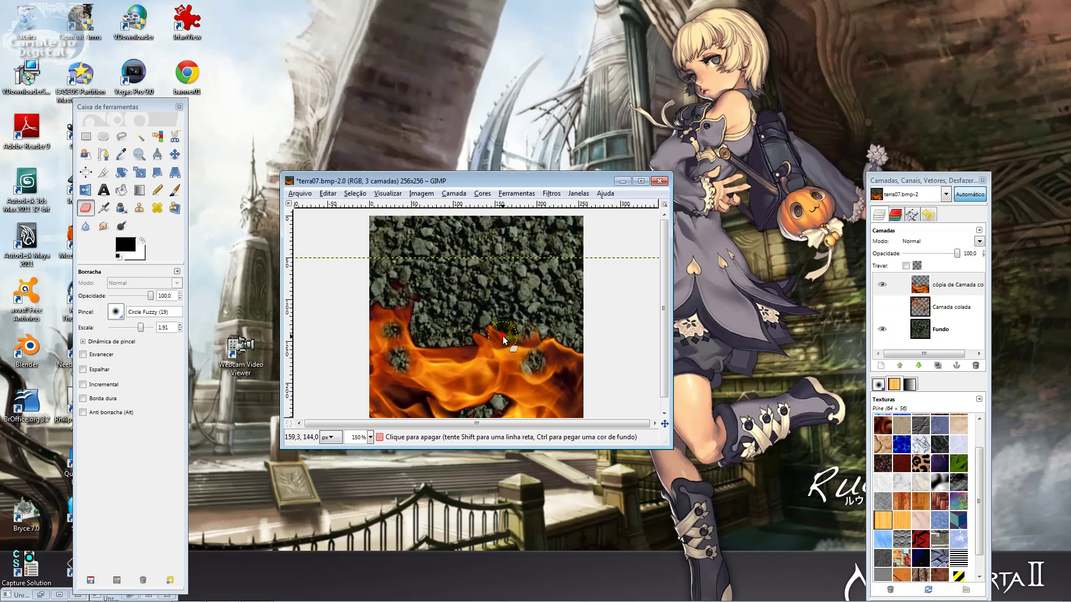
pyautogui.click(473, 383)
pyautogui.click(448, 380)
pyautogui.click(452, 342)
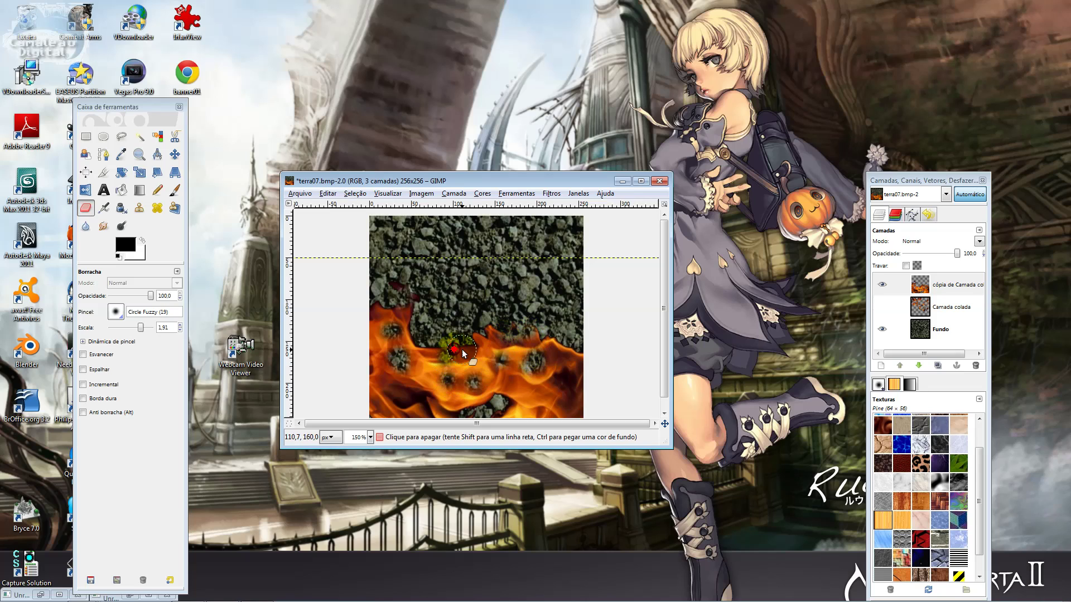
pyautogui.click(458, 351)
pyautogui.click(441, 371)
pyautogui.click(425, 389)
pyautogui.click(392, 409)
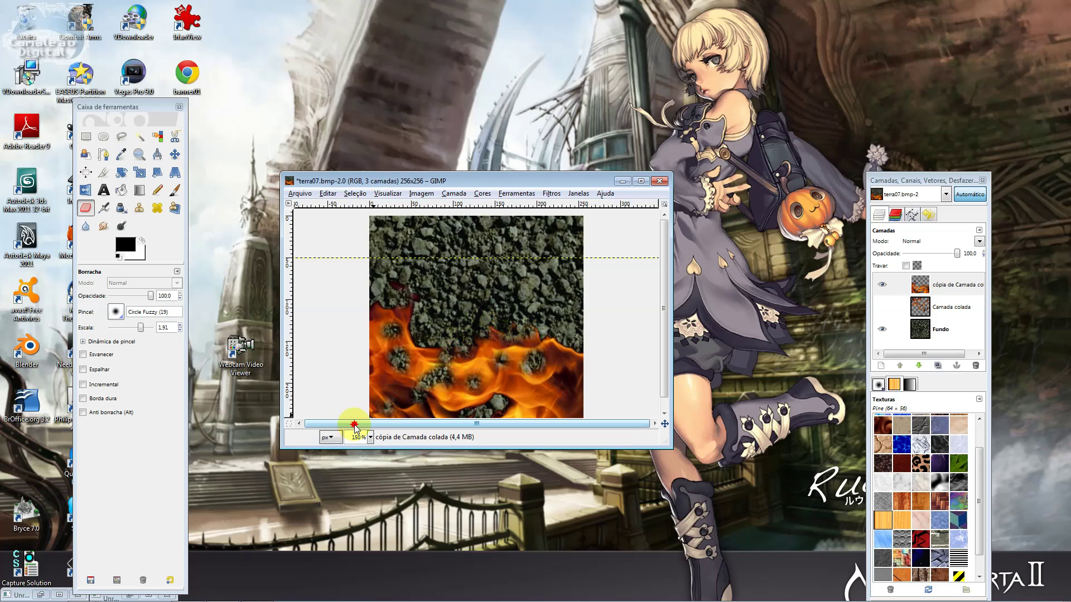
pyautogui.click(572, 399)
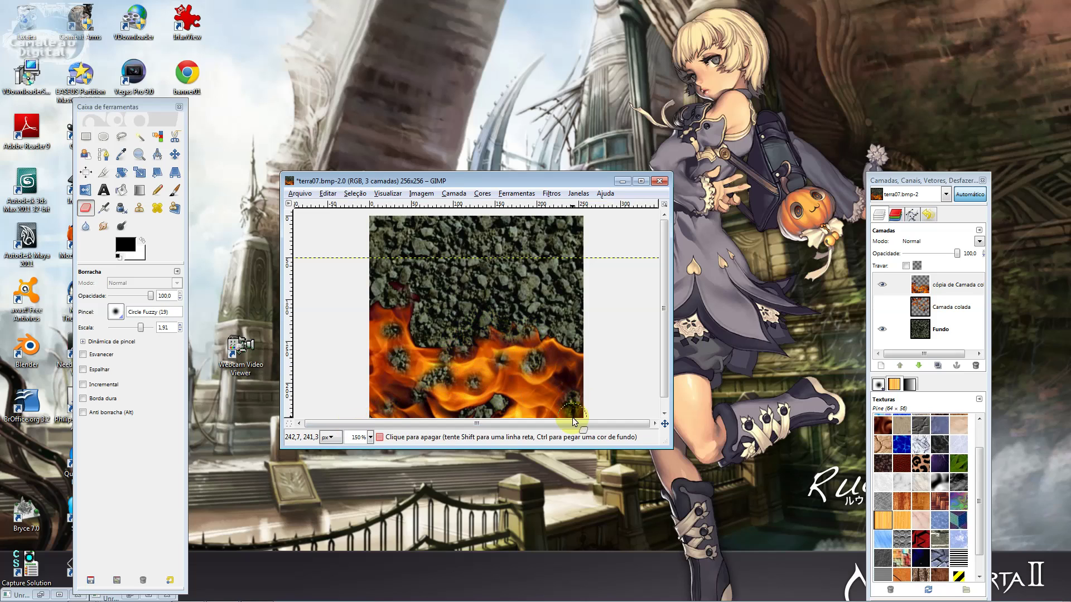
pyautogui.click(572, 346)
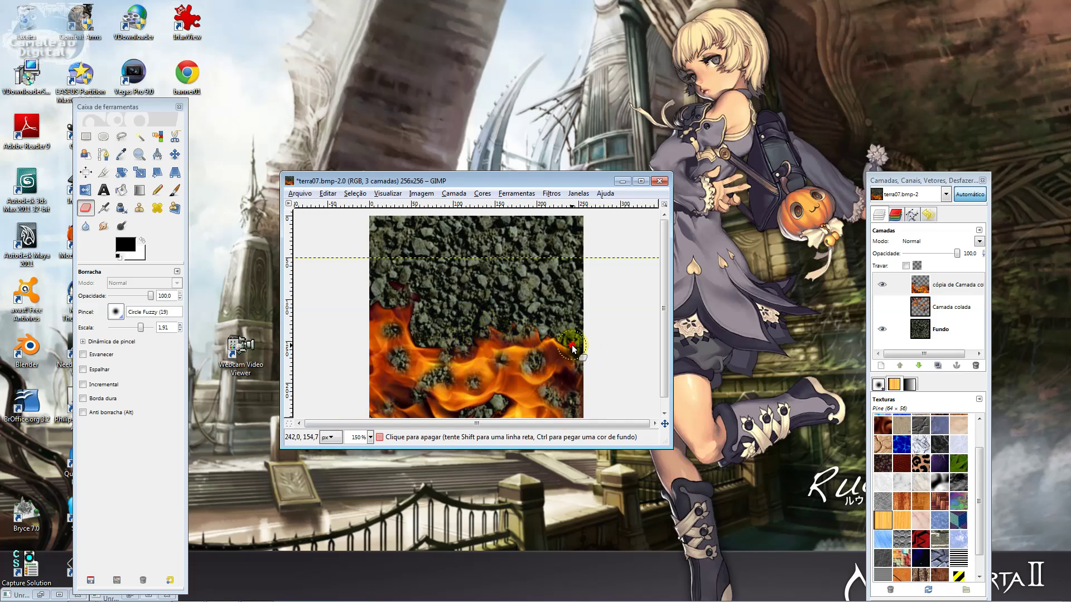
# - Compare against Camada colada, then erase streaks of flame toward the lower right
pyautogui.click(882, 307)
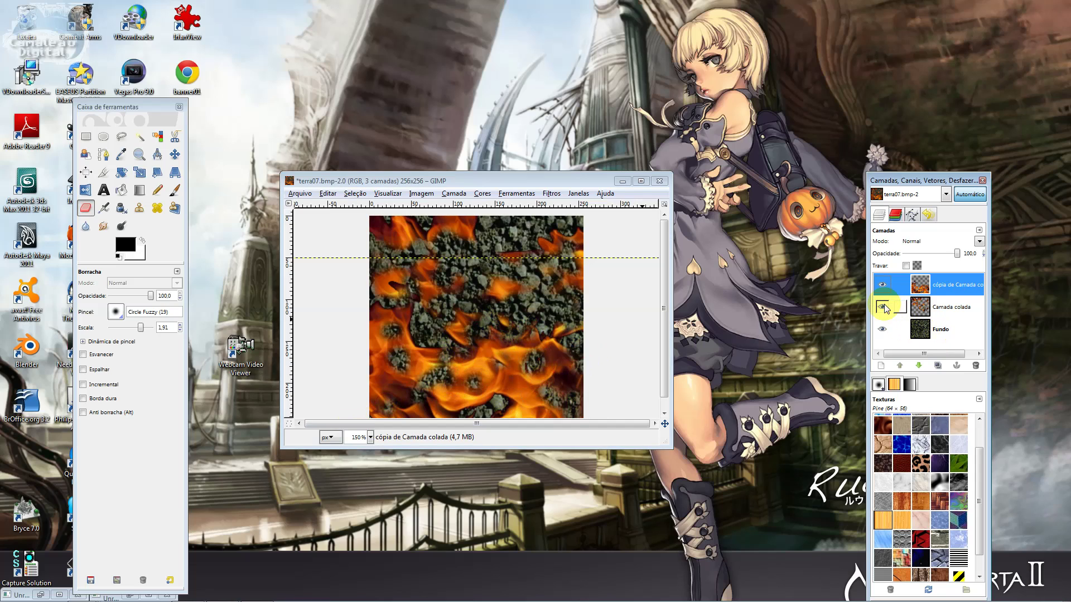
pyautogui.click(883, 306)
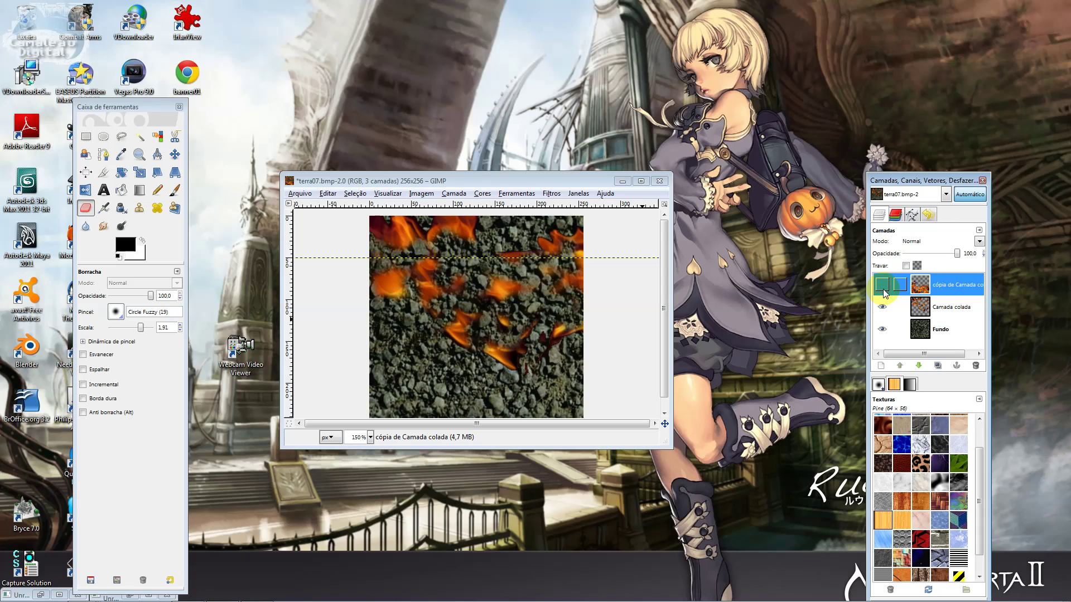
pyautogui.click(883, 307)
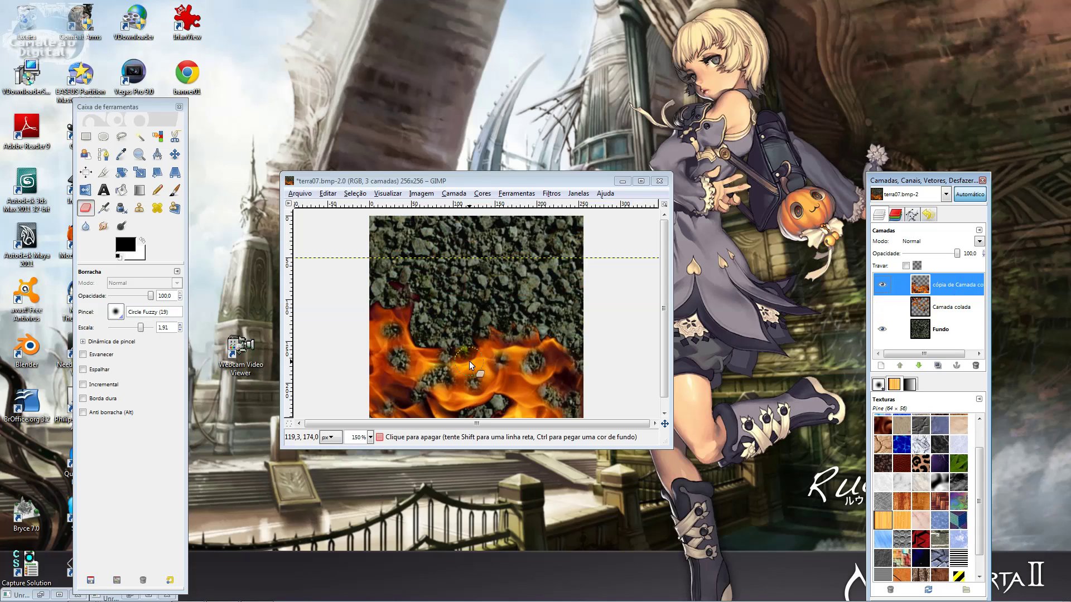
pyautogui.moveTo(480, 365)
pyautogui.mouseDown()
pyautogui.moveTo(518, 364)
pyautogui.moveTo(457, 400)
pyautogui.moveTo(361, 409)
pyautogui.moveTo(394, 342)
pyautogui.moveTo(508, 383)
pyautogui.mouseUp()
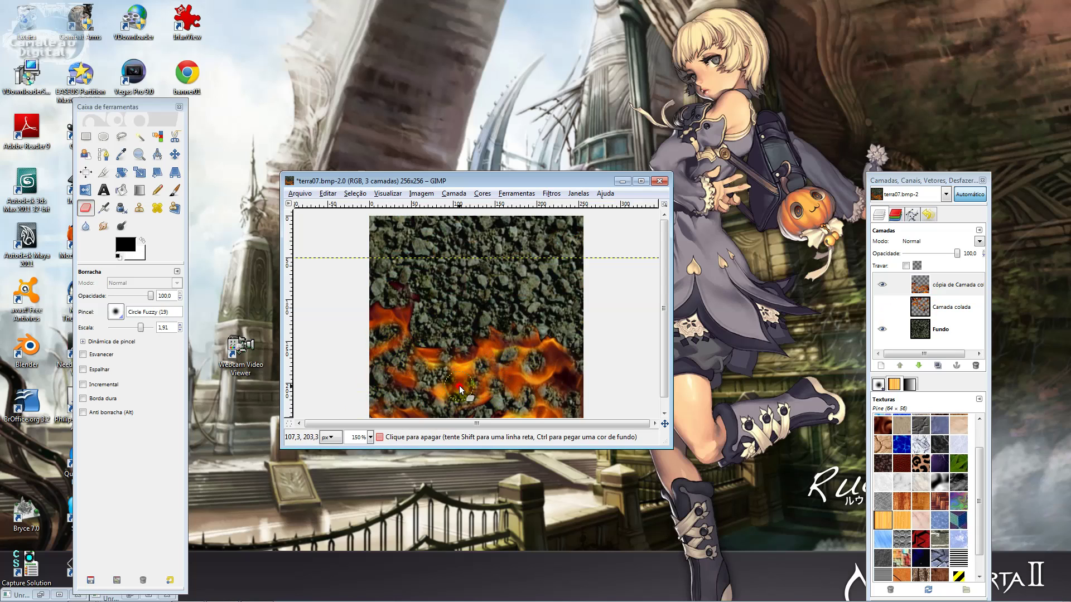
pyautogui.moveTo(509, 380)
pyautogui.mouseDown()
pyautogui.moveTo(638, 394)
pyautogui.moveTo(569, 392)
pyautogui.mouseUp()
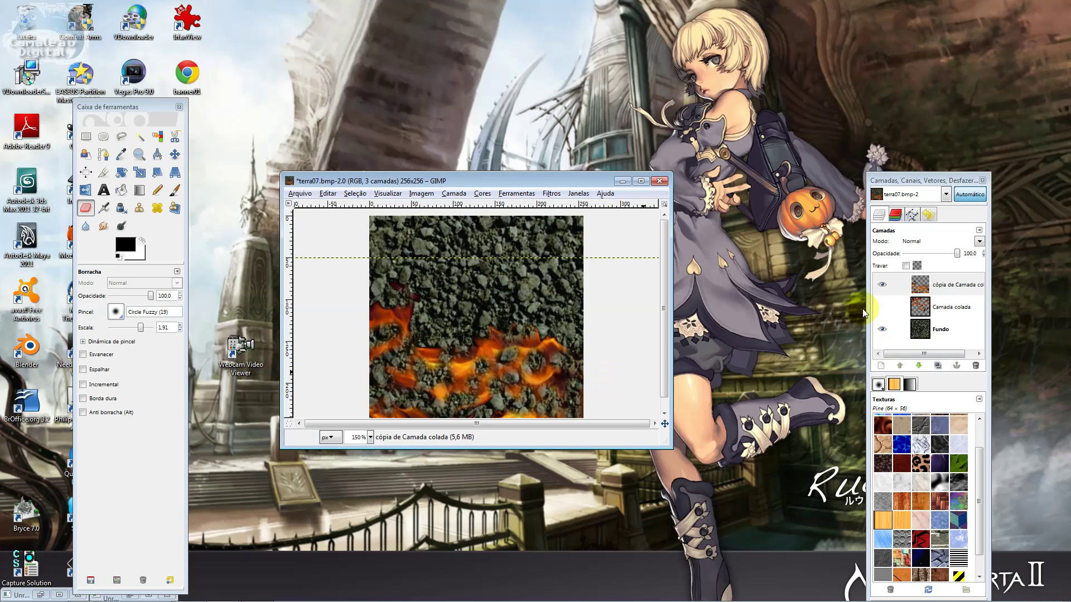
# - Show Camada colada again and save the image as terra07_efeito.bmp, exported as a flat BMP
pyautogui.click(883, 311)
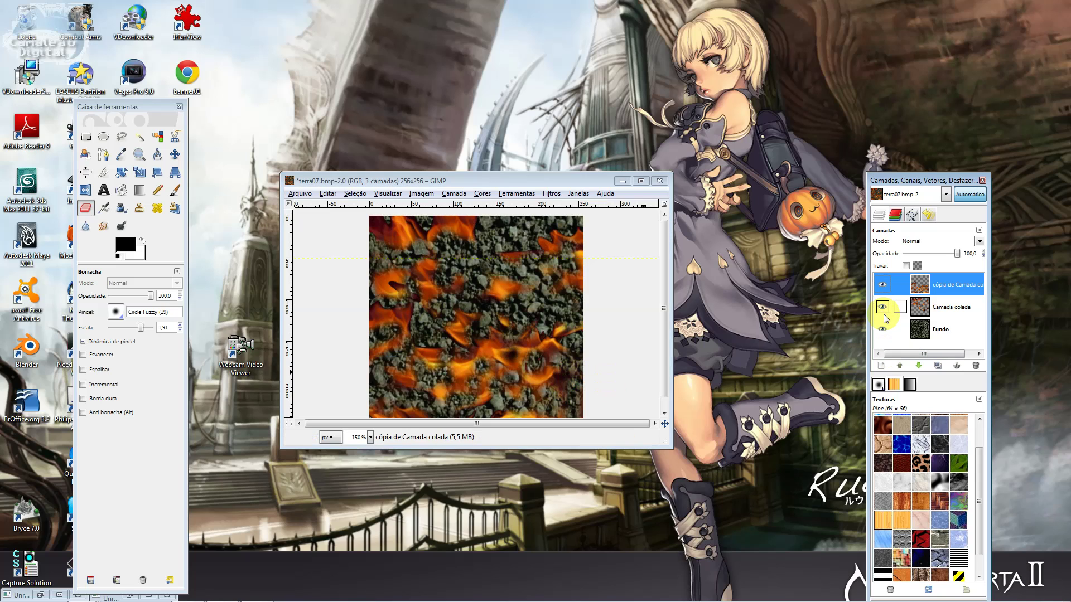
pyautogui.click(296, 195)
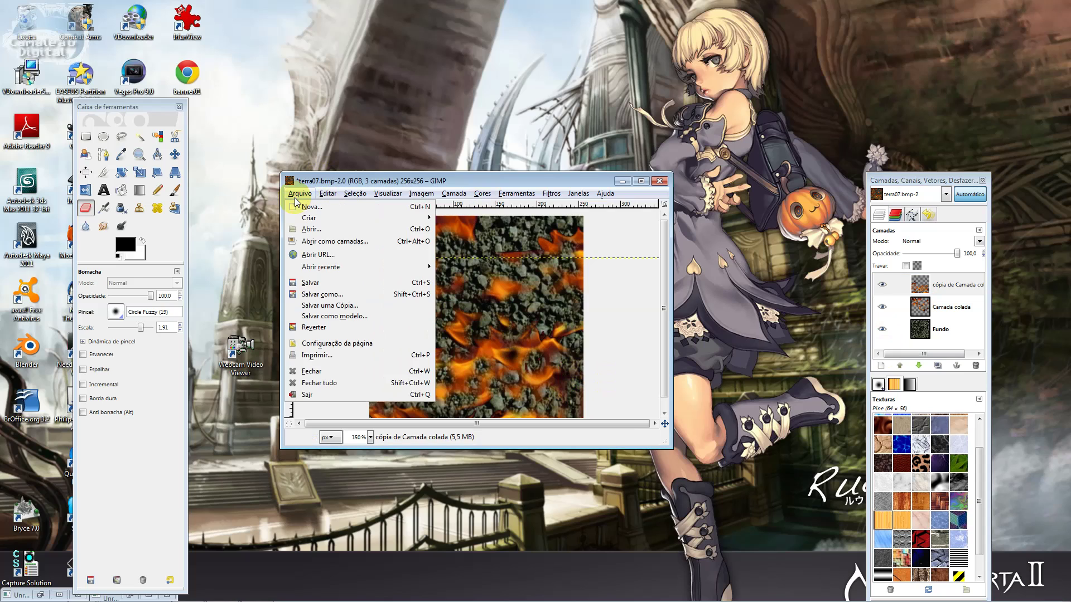
pyautogui.click(295, 196)
pyautogui.click(297, 195)
pyautogui.click(342, 295)
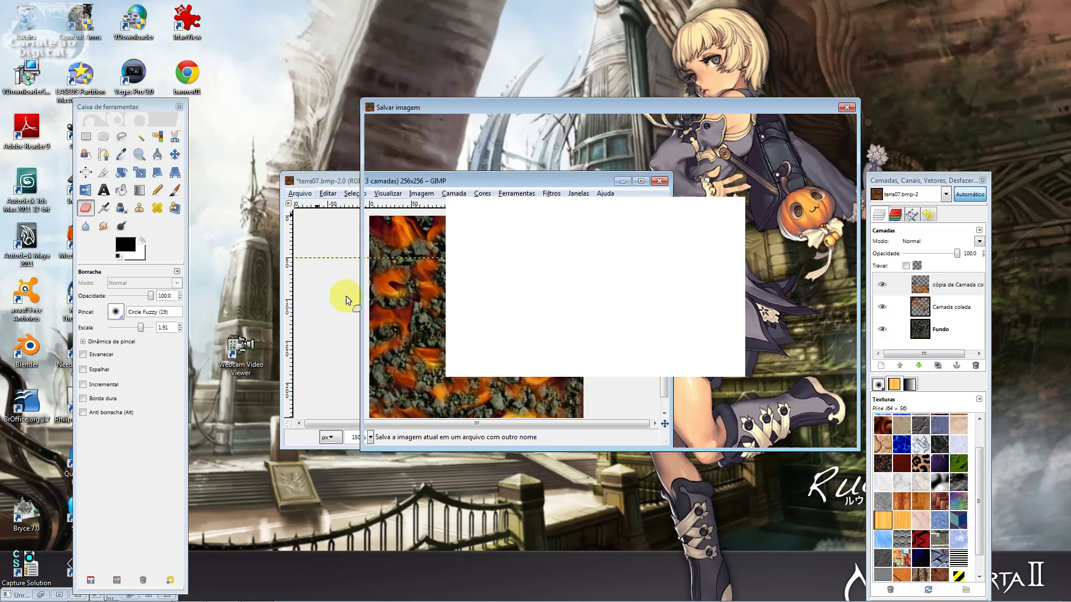
pyautogui.click(441, 126)
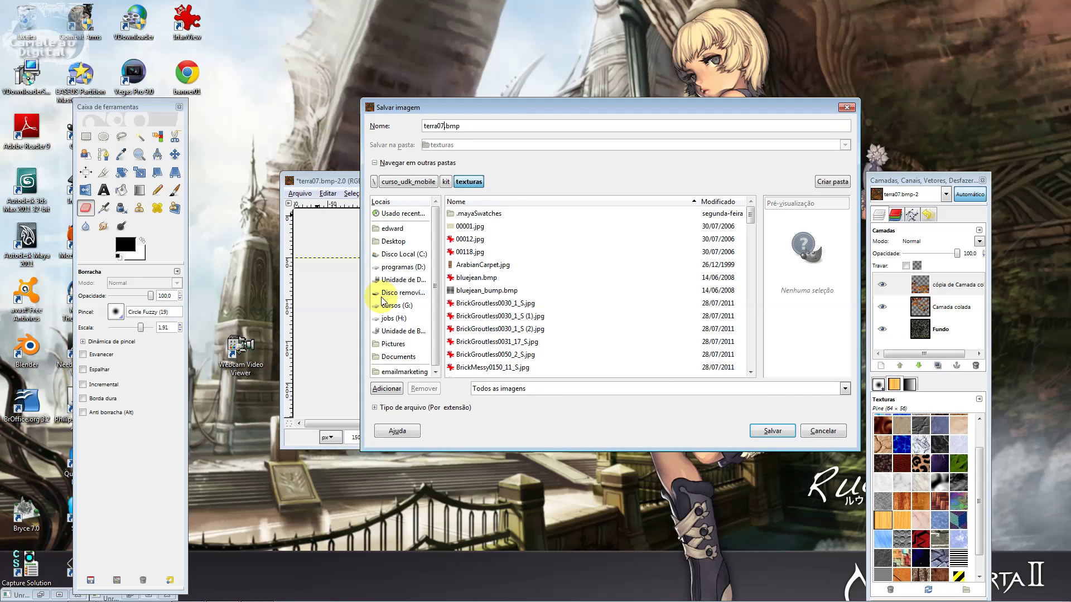
pyautogui.write('_')
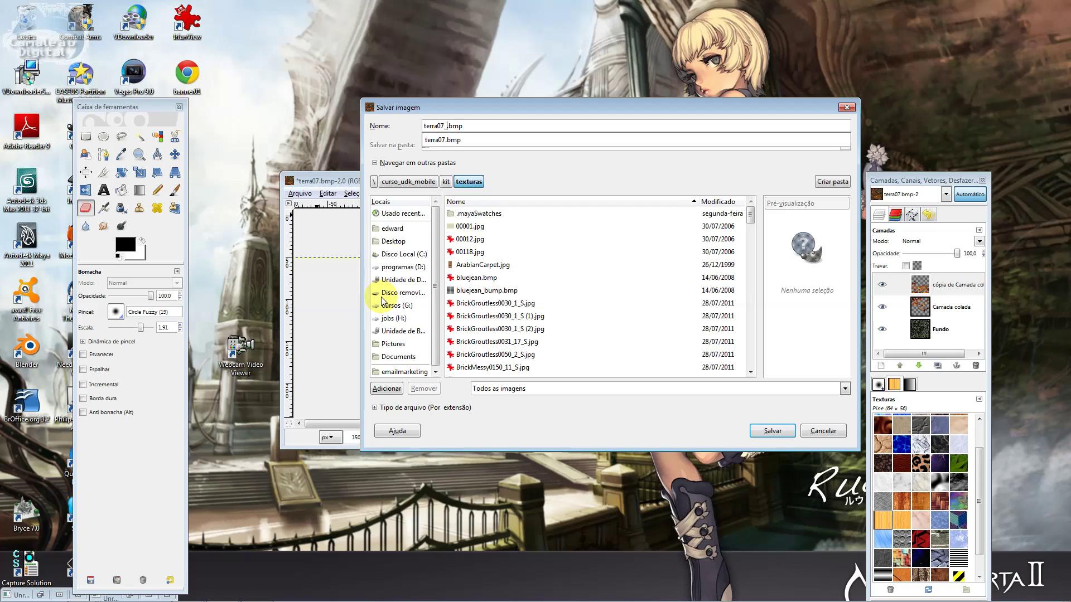
pyautogui.write('efe')
pyautogui.write('iti')
pyautogui.press('BackSpace')
pyautogui.write('o')
pyautogui.press('Return')
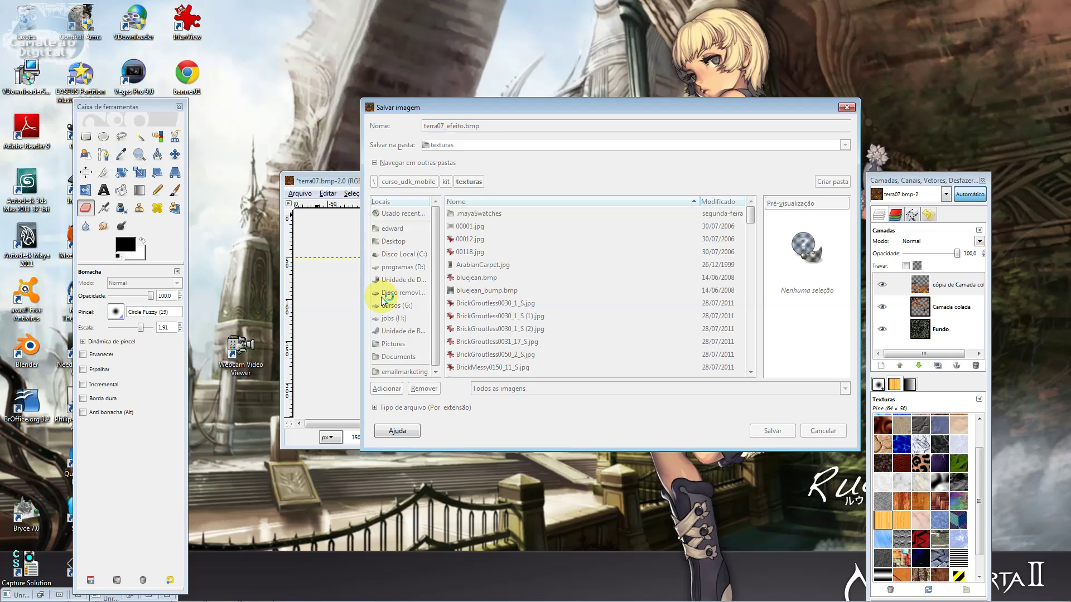
pyautogui.press('Return')
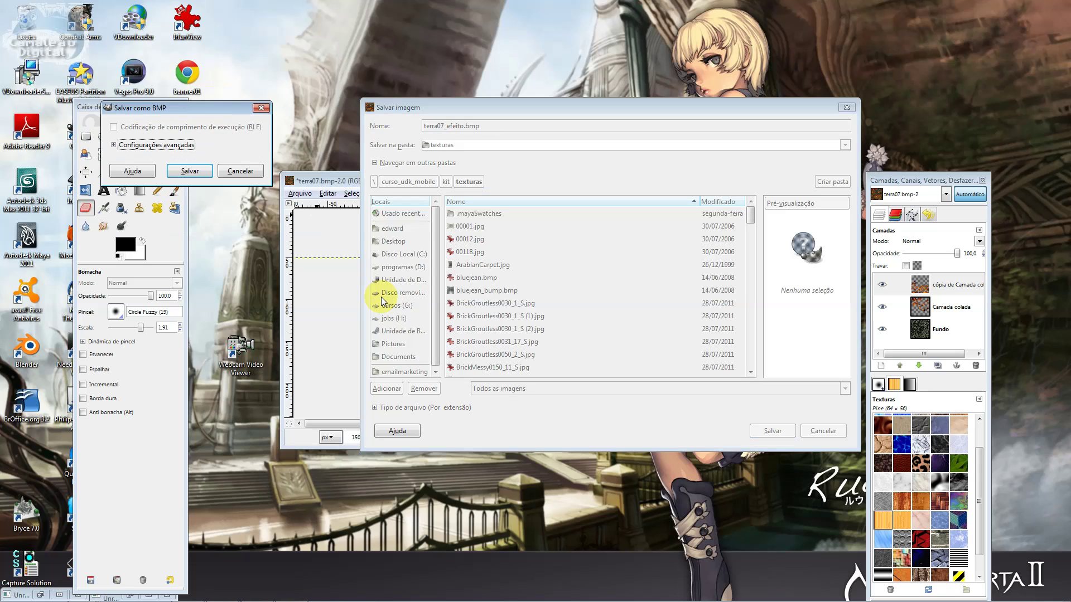
pyautogui.press('Return')
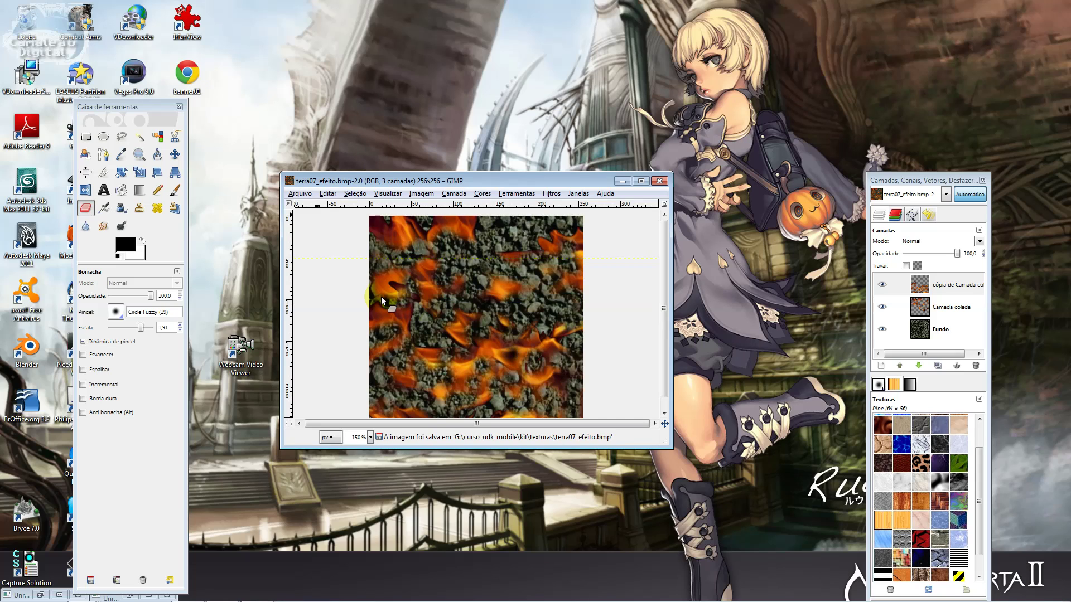
# - Select the top cópia de Camada colada layer and open the Lens Distortion filter
pyautogui.click(924, 310)
pyautogui.click(920, 286)
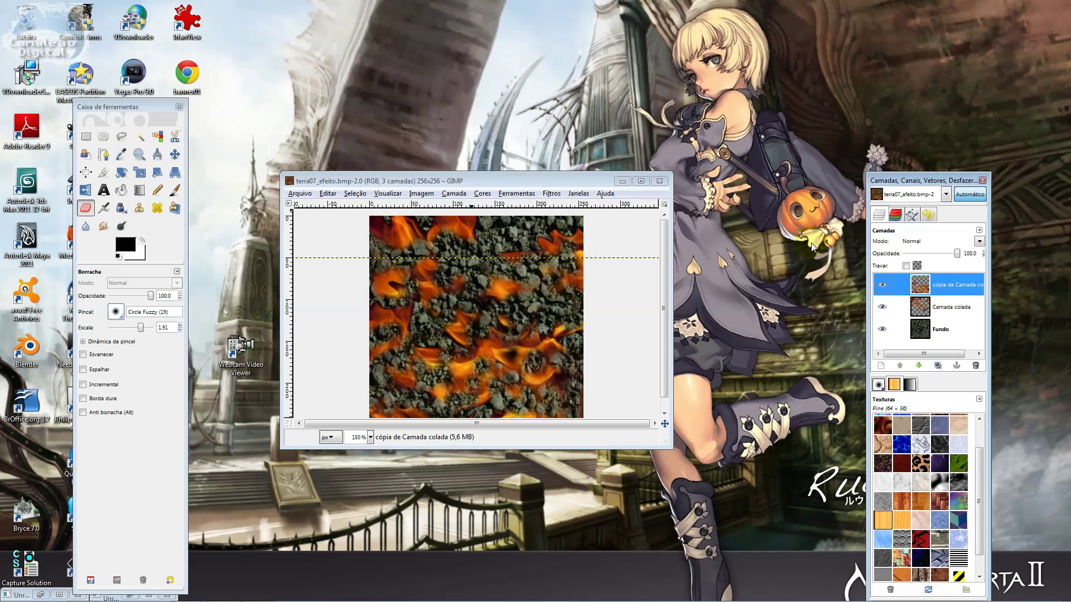
pyautogui.click(556, 196)
pyautogui.moveTo(645, 302)
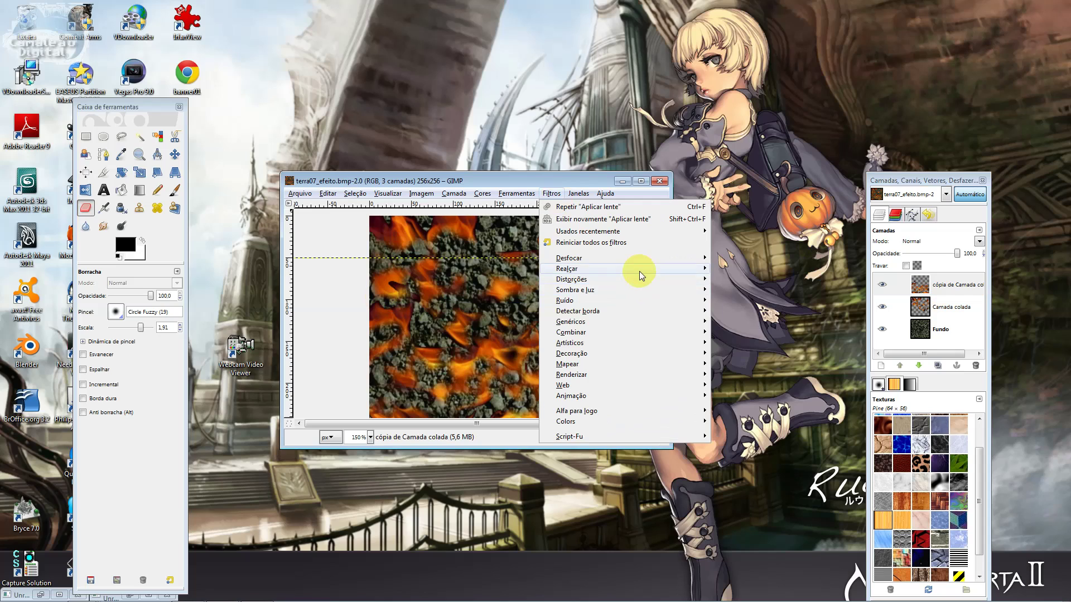
pyautogui.moveTo(638, 280)
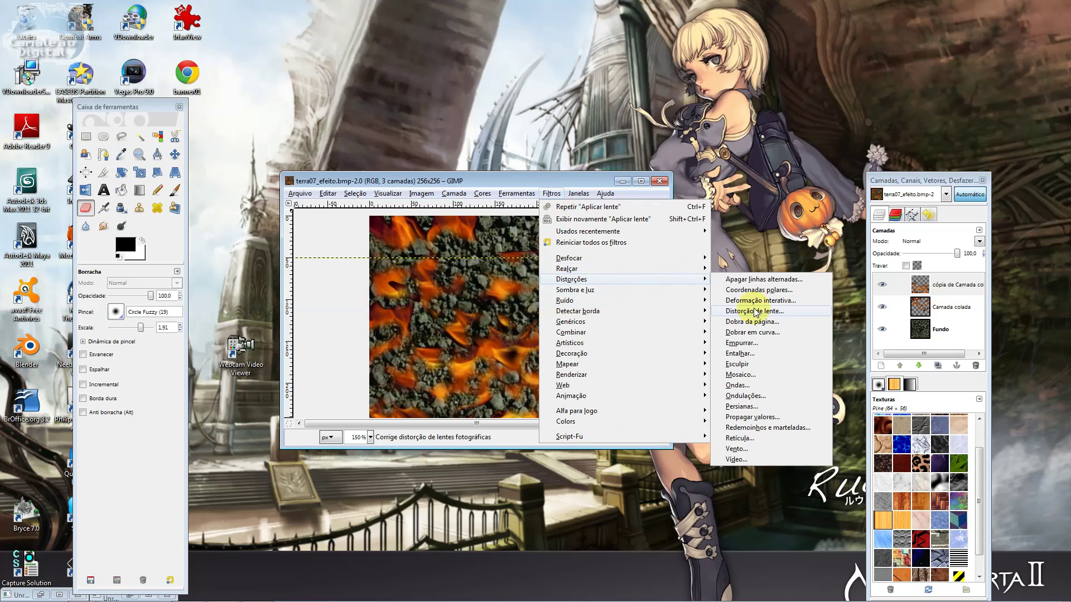
pyautogui.click(778, 316)
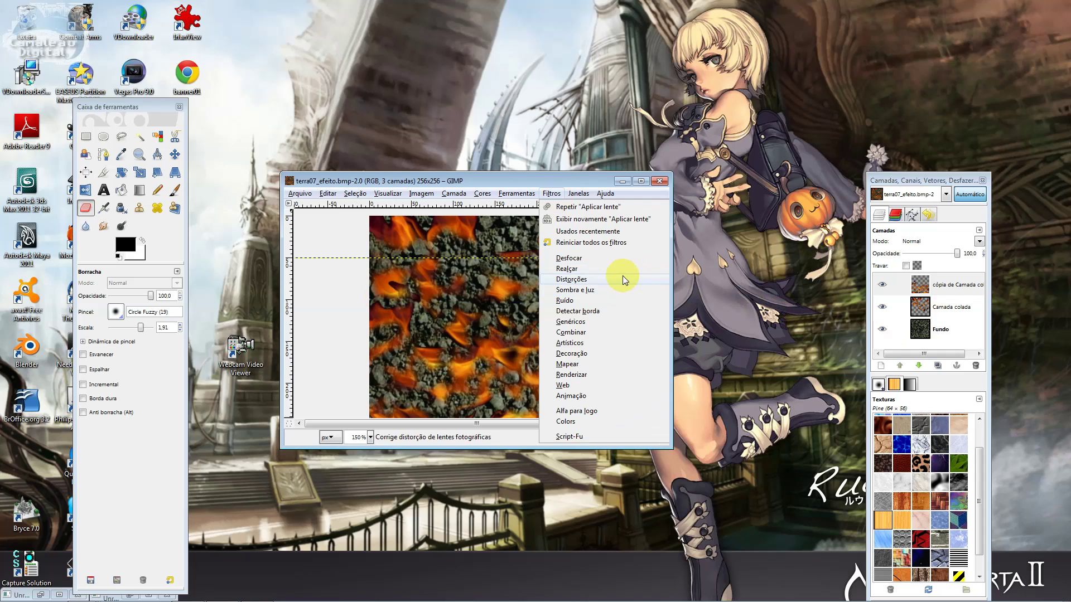
pyautogui.click(670, 286)
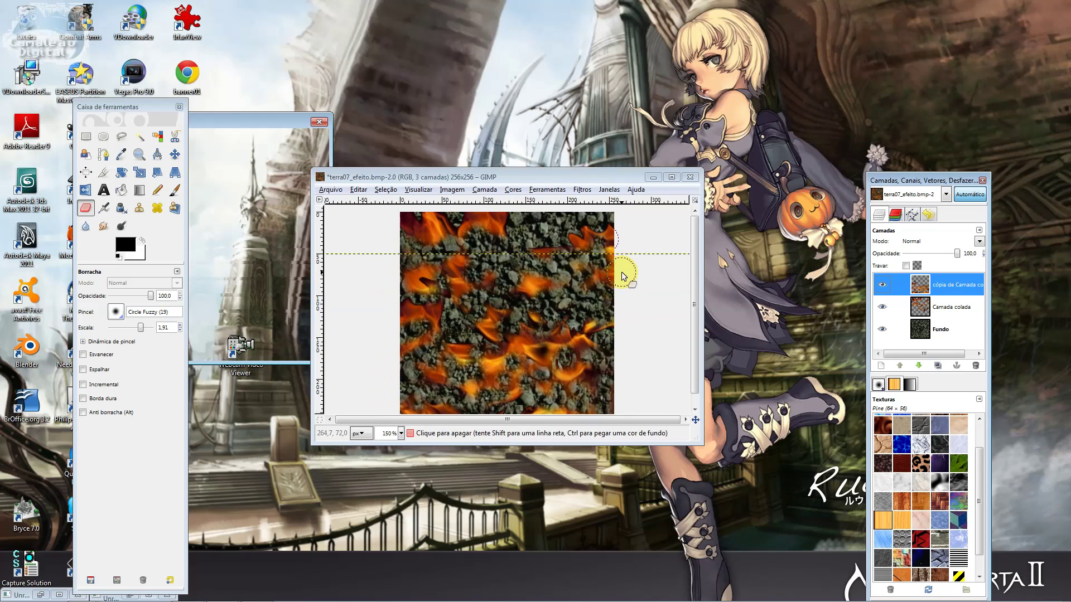
pyautogui.click(273, 118)
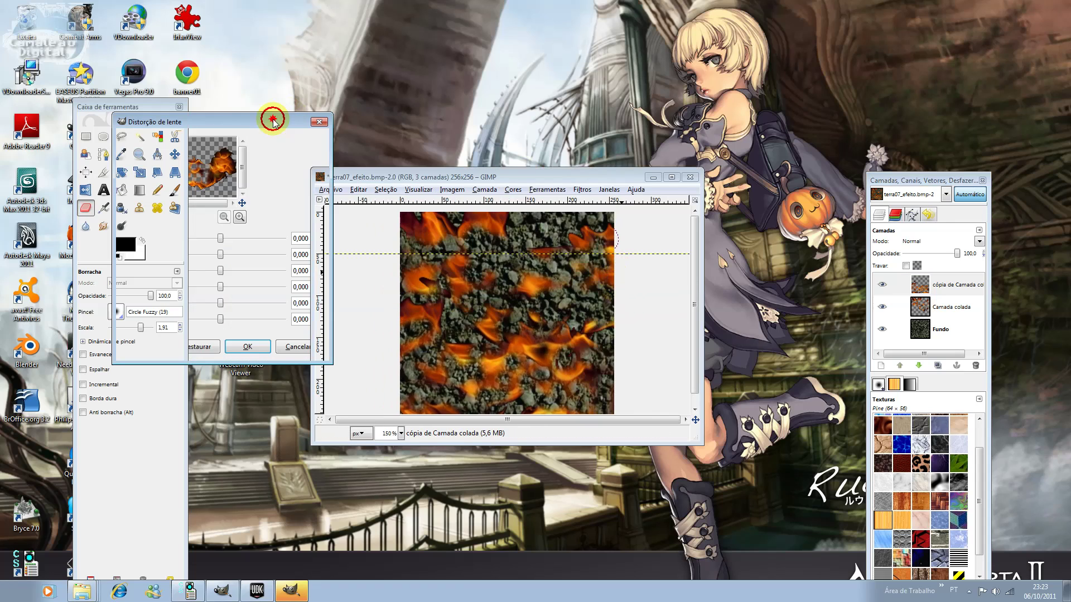
pyautogui.moveTo(543, 166); pyautogui.dragTo(807, 205)
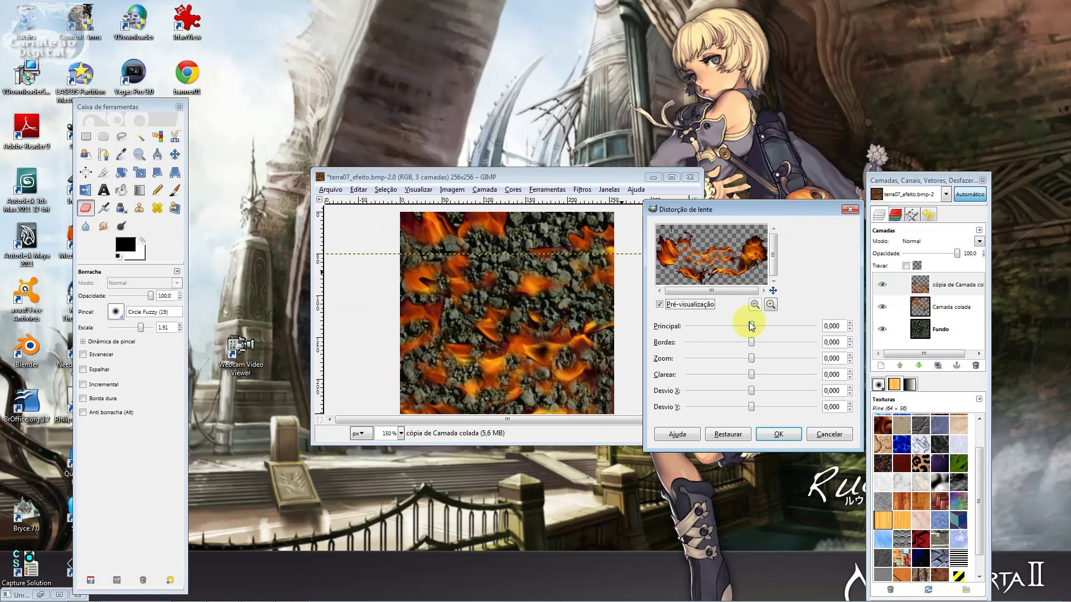
# - Apply lens distortion with Main 1,770, Edge -100 and Brighten about 84
pyautogui.moveTo(752, 325); pyautogui.dragTo(752, 326)
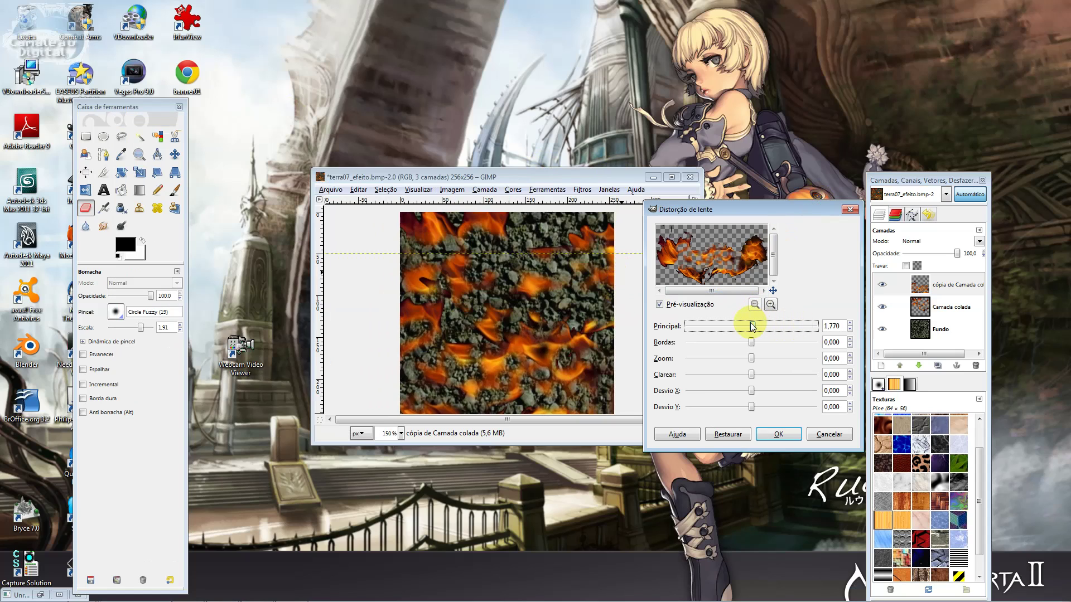
pyautogui.moveTo(751, 342); pyautogui.dragTo(792, 342)
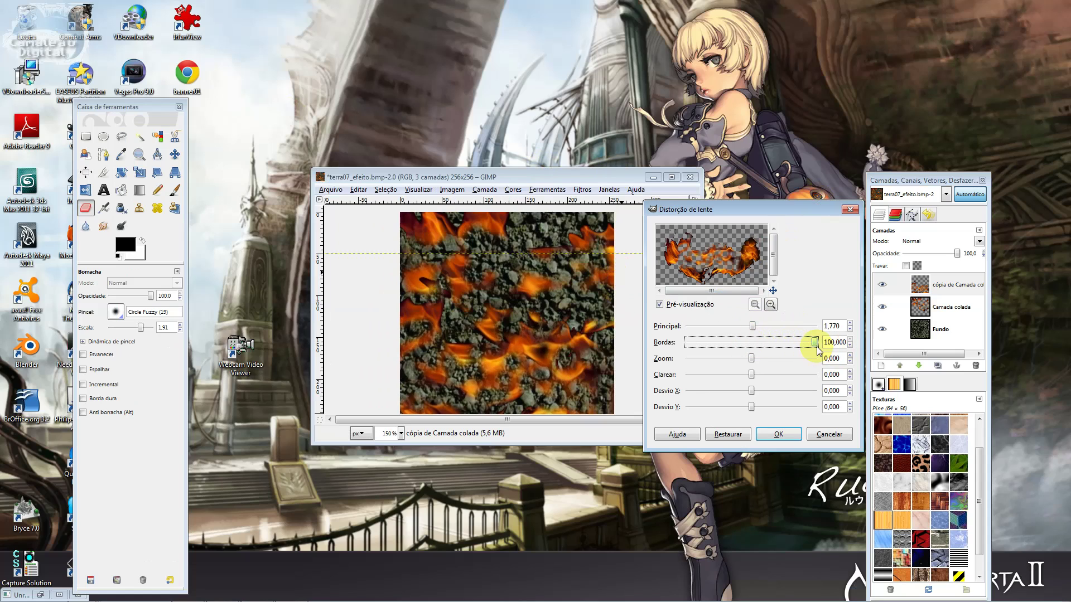
pyautogui.moveTo(792, 342); pyautogui.dragTo(646, 326)
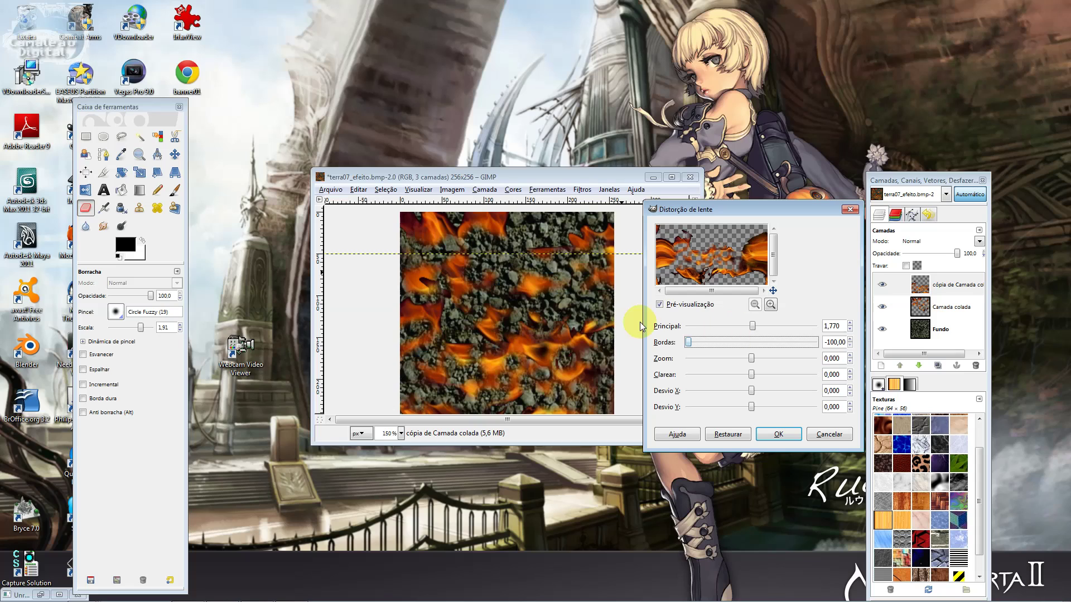
pyautogui.moveTo(751, 374)
pyautogui.mouseDown()
pyautogui.moveTo(804, 374)
pyautogui.moveTo(758, 396)
pyautogui.mouseUp()
pyautogui.click(775, 435)
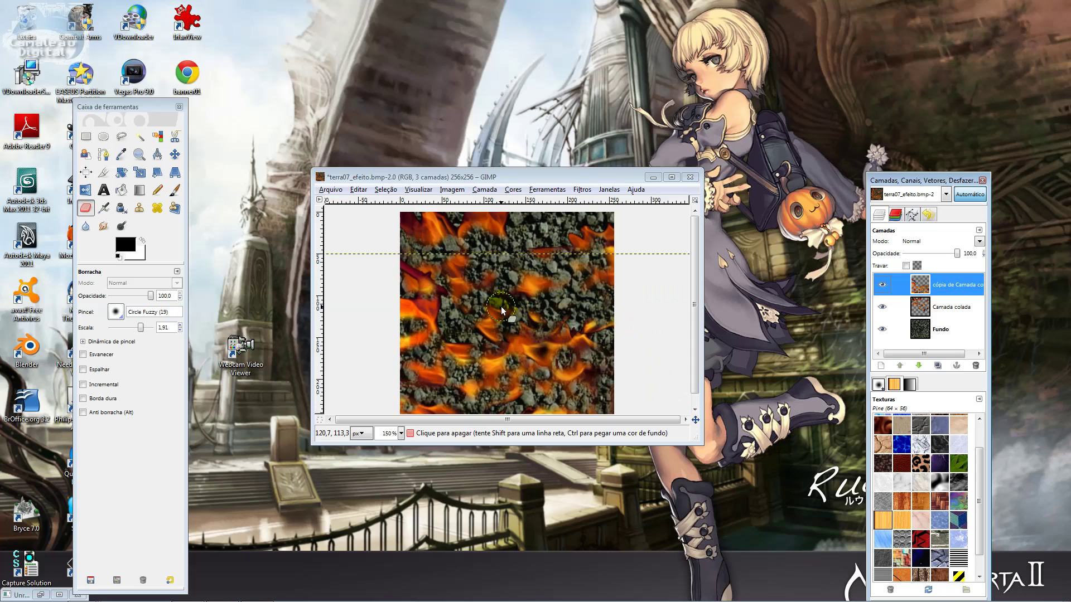
# - Apply a Ripple distortion with a longer period to the Camada colada layer
pyautogui.click(959, 320)
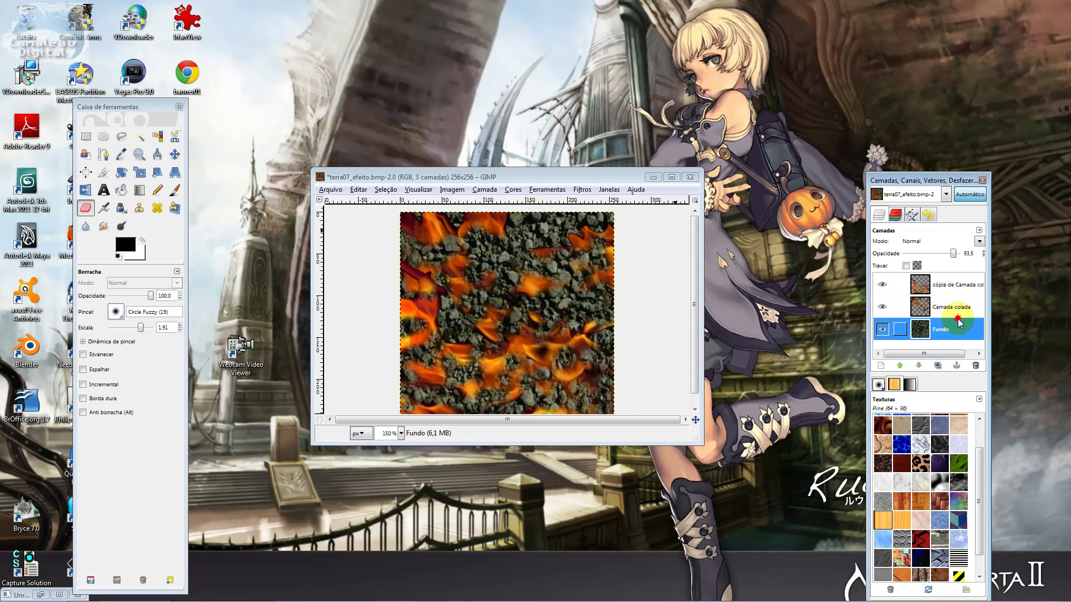
pyautogui.click(951, 306)
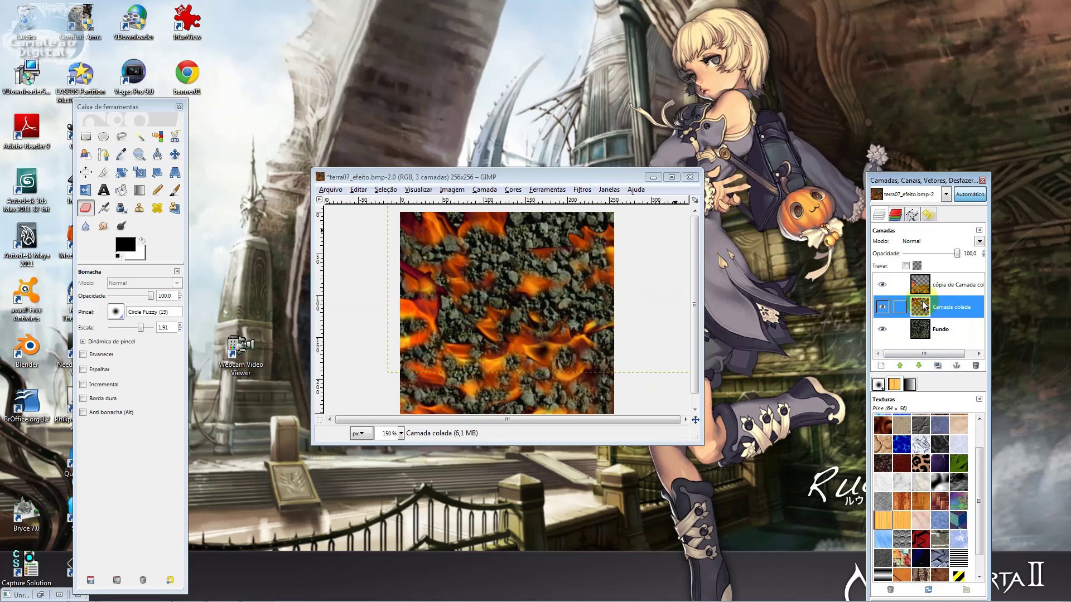
pyautogui.click(582, 190)
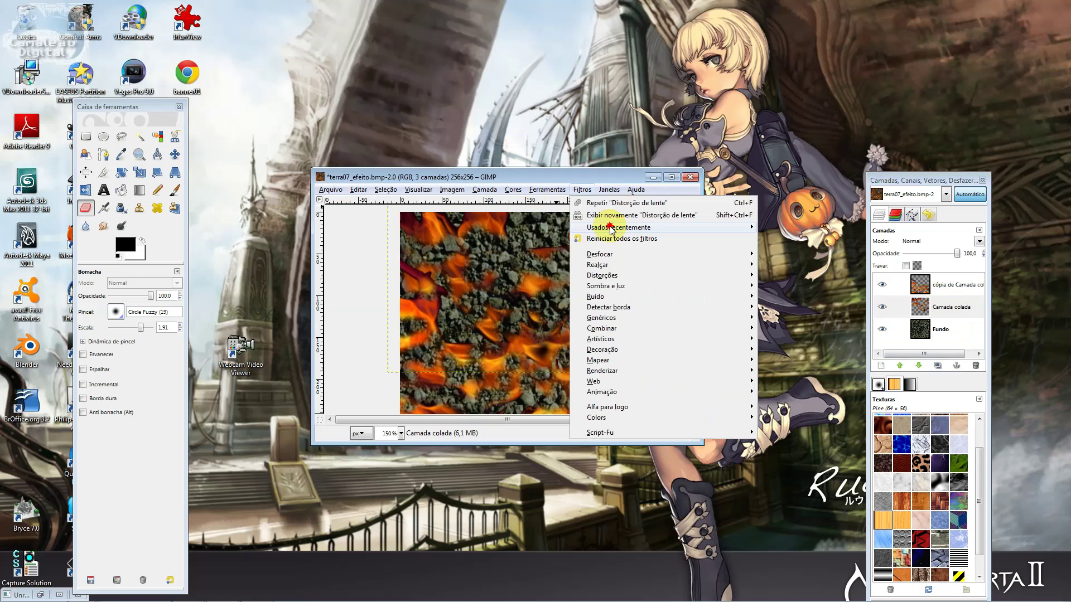
pyautogui.moveTo(691, 273)
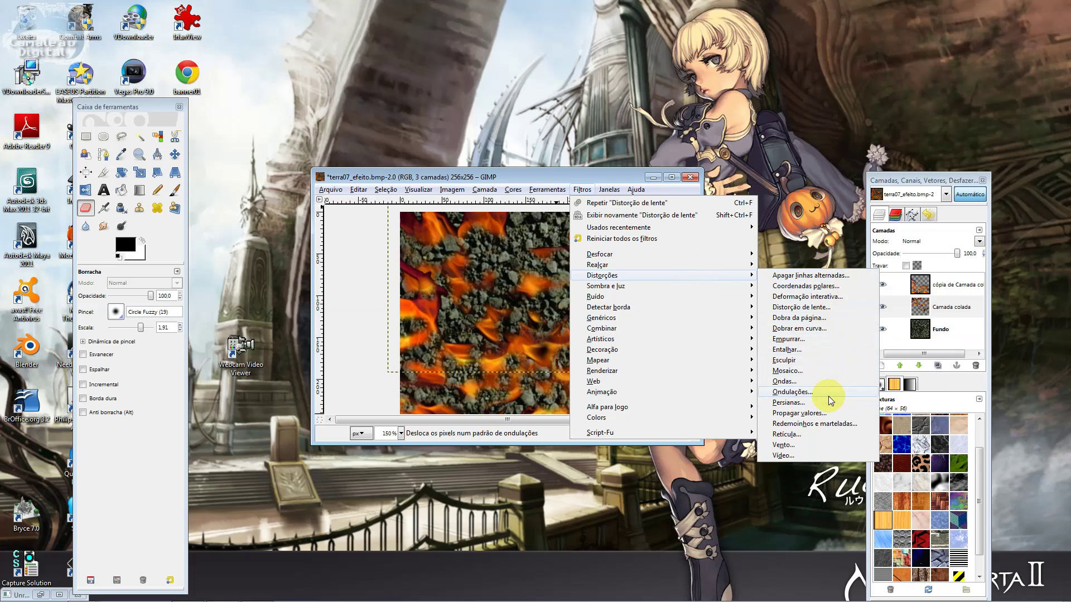
pyautogui.press('Escape')
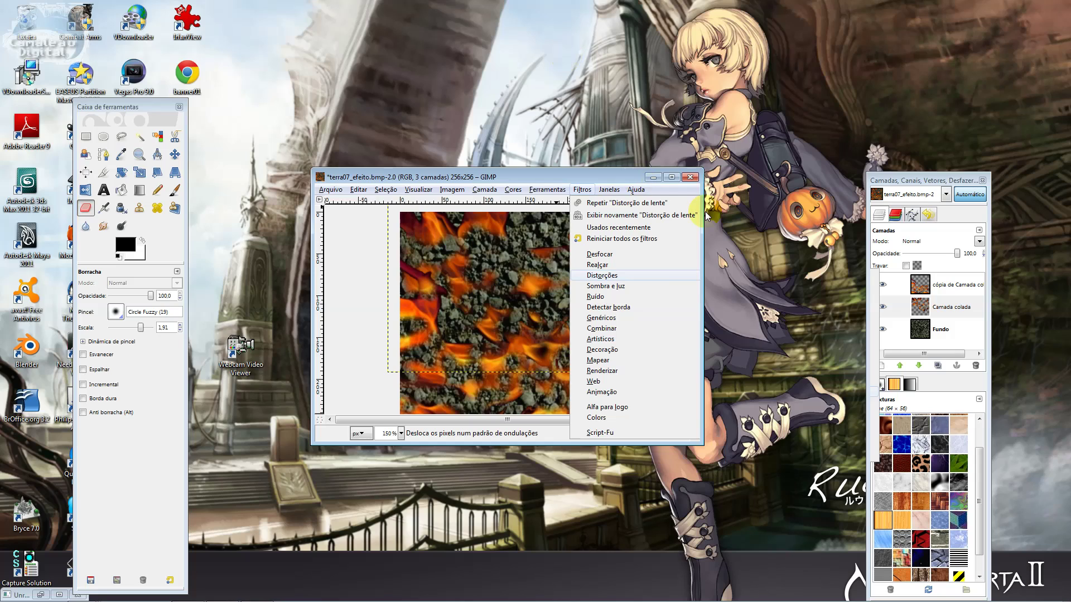
pyautogui.click(508, 177)
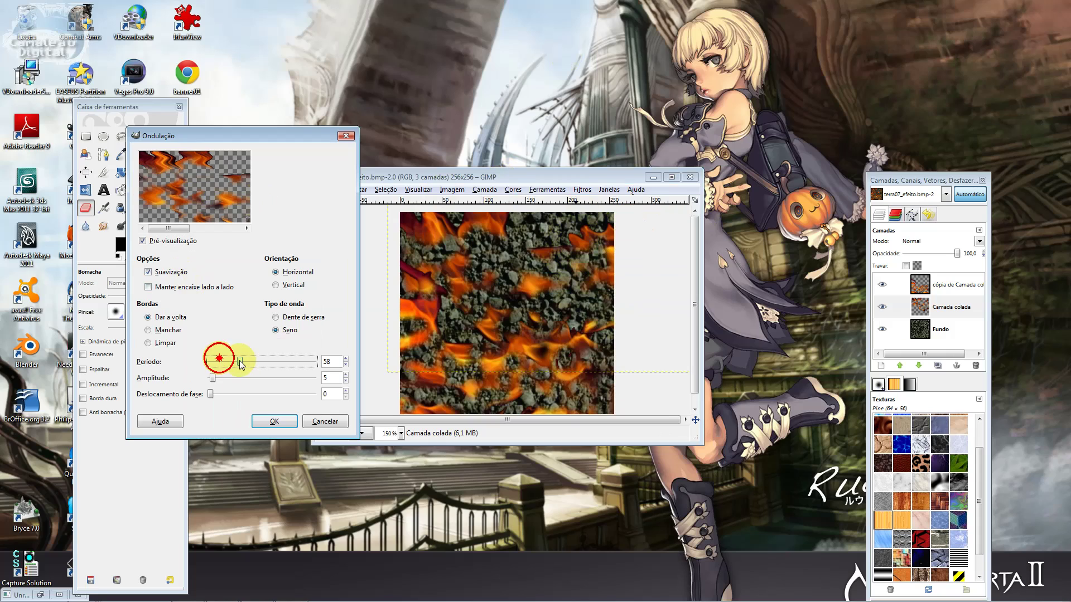
pyautogui.moveTo(220, 361)
pyautogui.mouseDown()
pyautogui.moveTo(244, 361)
pyautogui.moveTo(219, 394)
pyautogui.mouseUp()
pyautogui.click(272, 420)
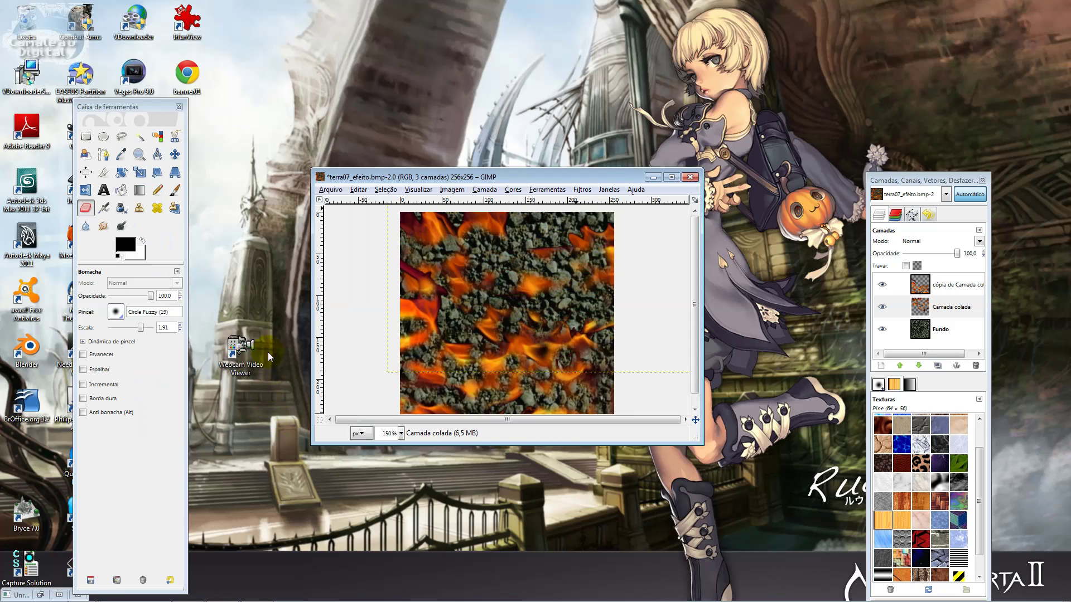
# - Re-save terra07_efeito.bmp as a flattened BMP and switch to UDK
pyautogui.click(330, 190)
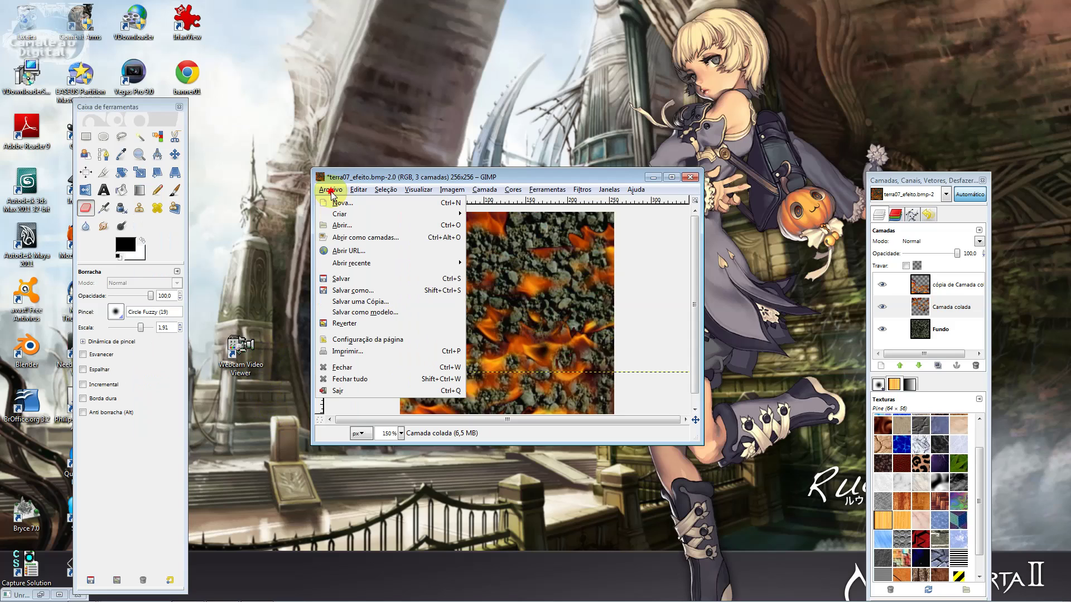
pyautogui.click(343, 279)
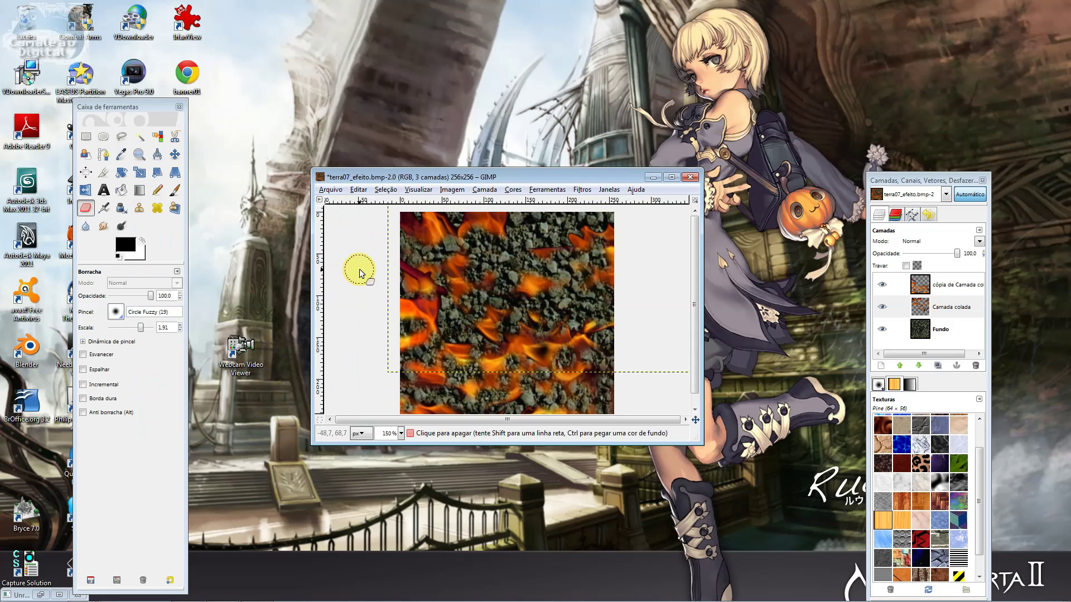
pyautogui.click(299, 276)
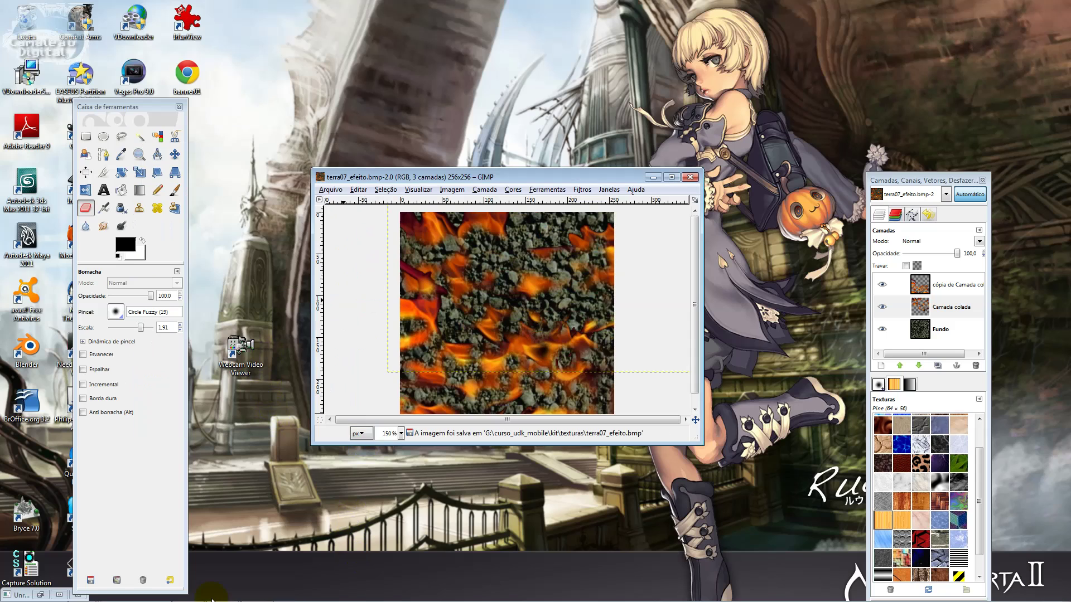
pyautogui.click(212, 593)
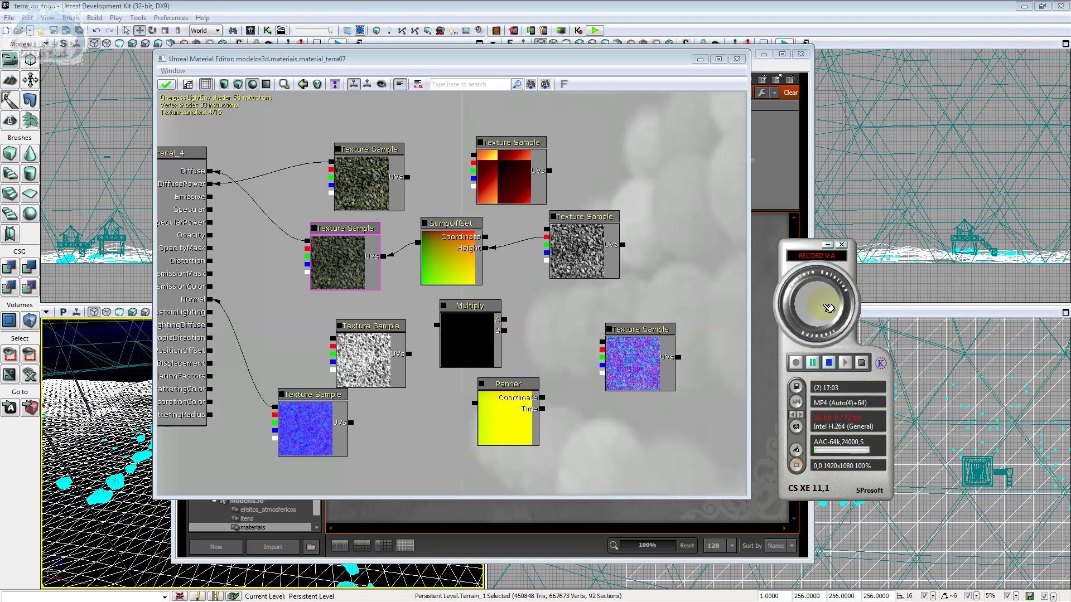
# - Bring the Content Browser forward and delete 'lava' from its search field
pyautogui.click(828, 247)
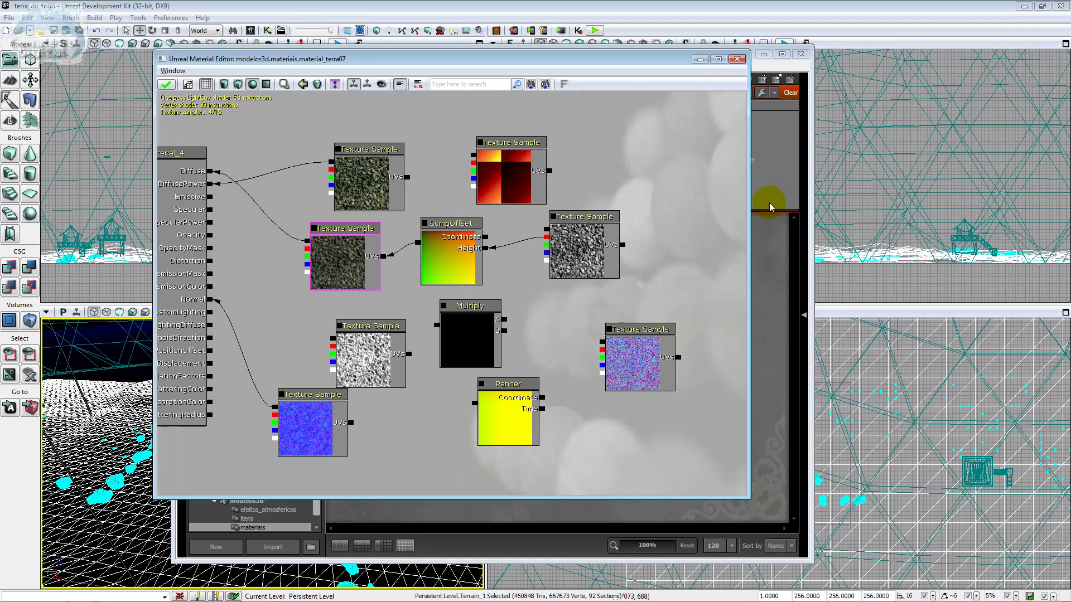
pyautogui.click(786, 246)
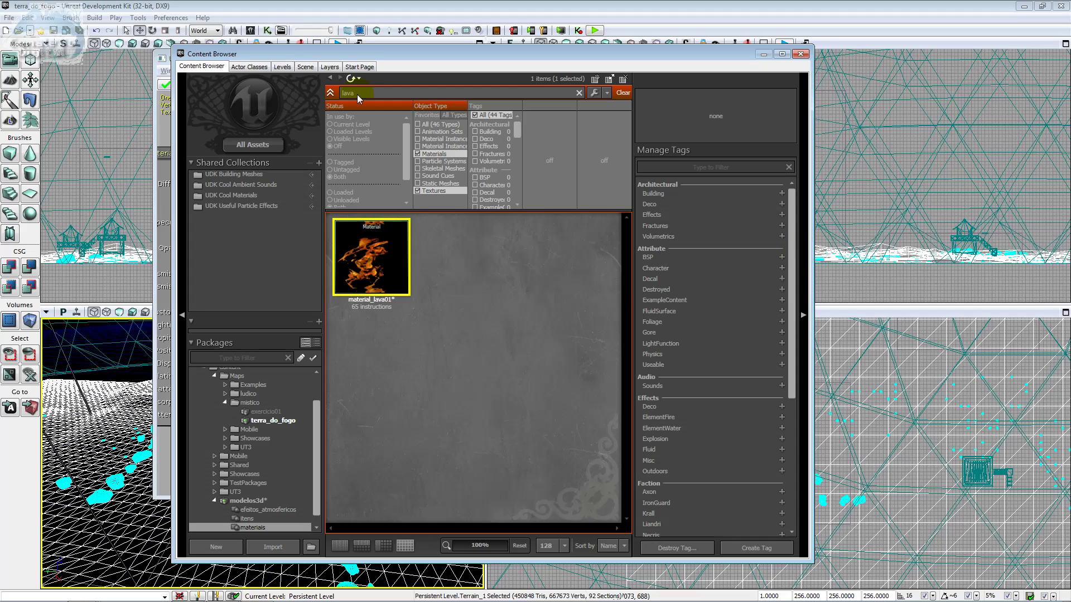
pyautogui.click(368, 93)
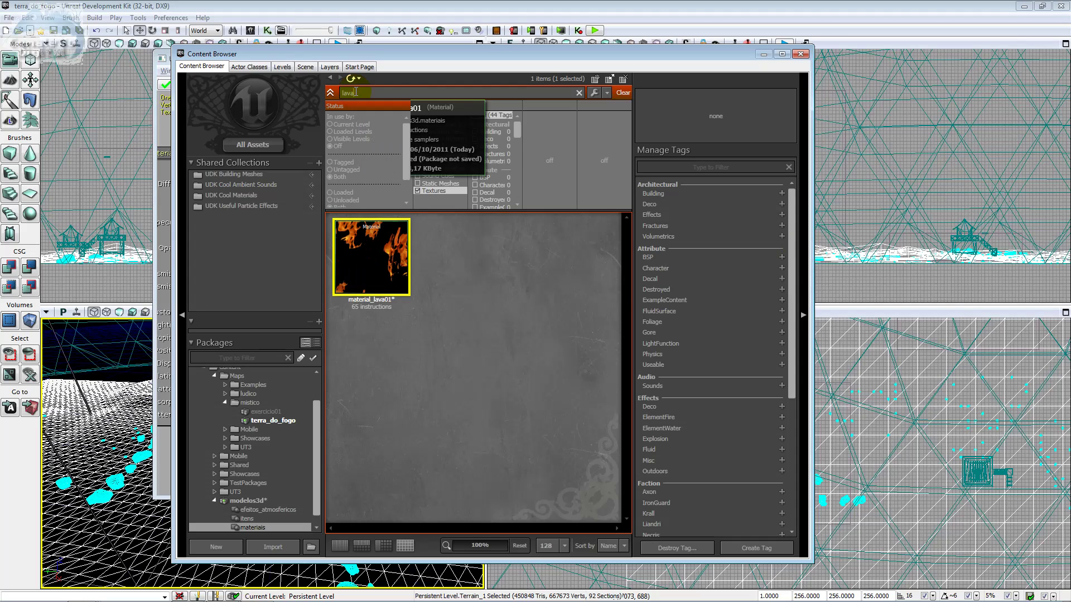
pyautogui.click(385, 86)
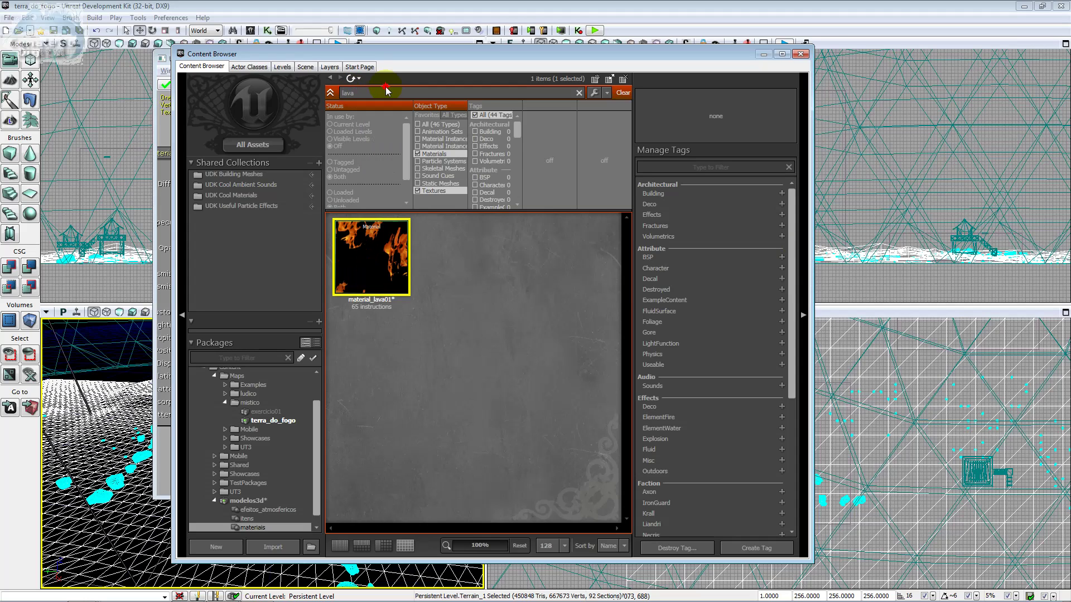
pyautogui.click(374, 94)
pyautogui.doubleClick(374, 93)
pyautogui.press('BackSpace')
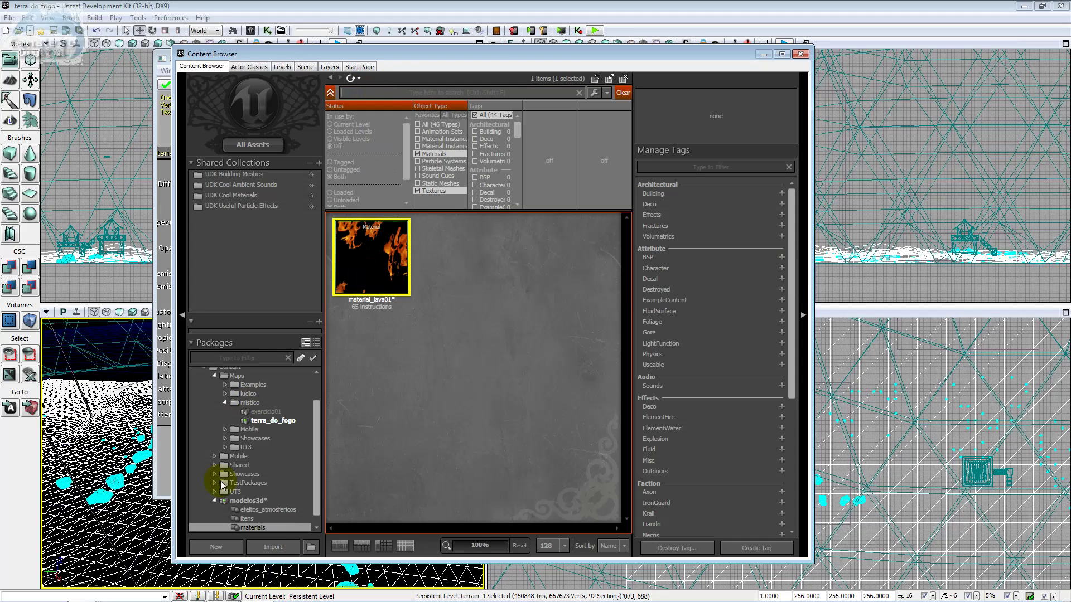
# - Choose the terra07_efeito file from the textures folder for import
pyautogui.click(271, 546)
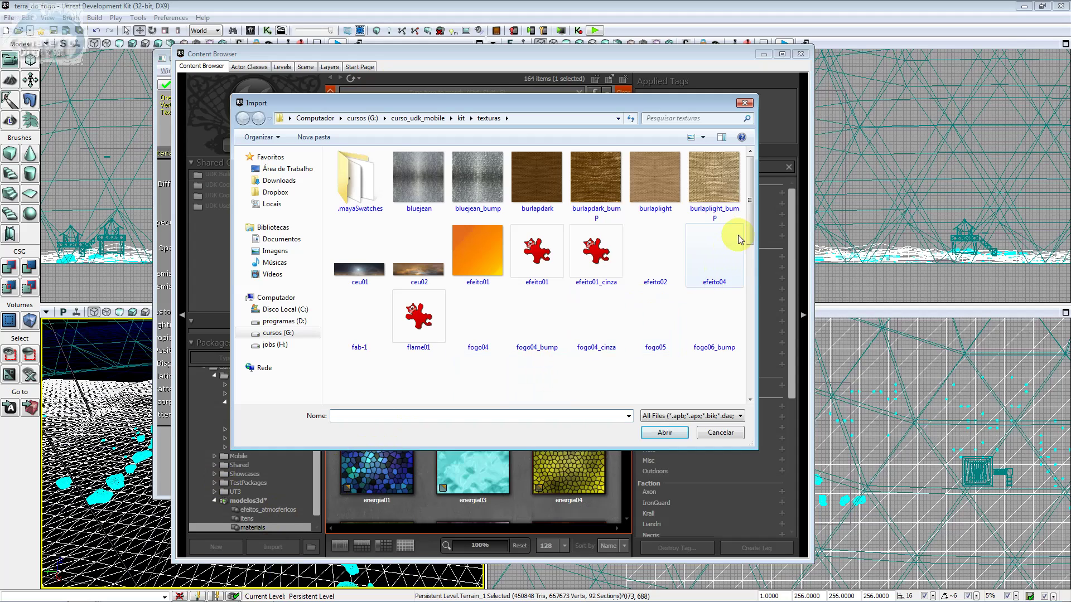
pyautogui.scroll(-2, 744, 234)
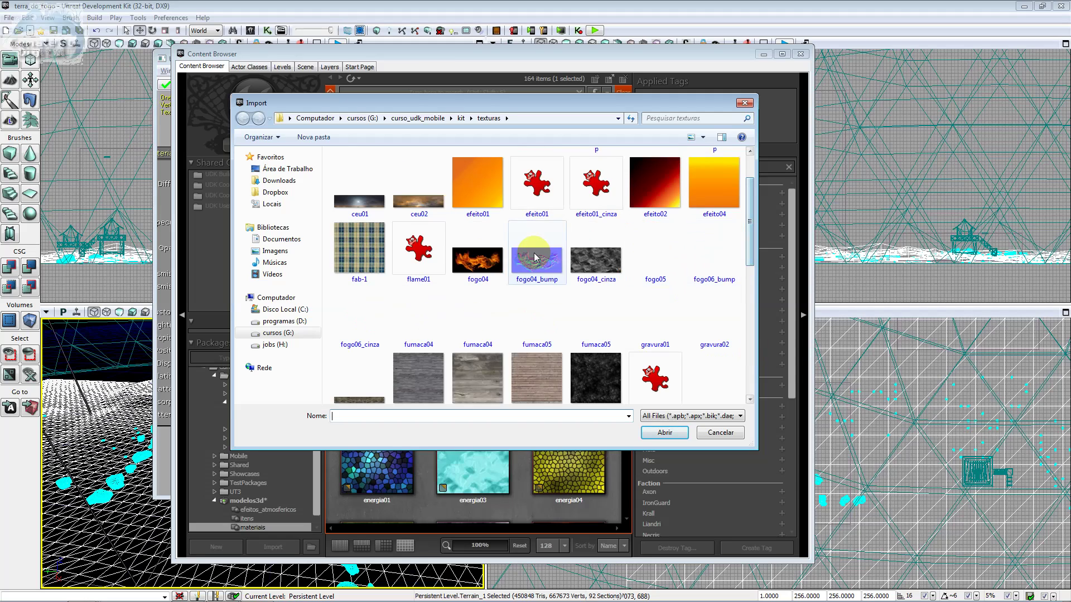
pyautogui.click(519, 259)
pyautogui.press('t')
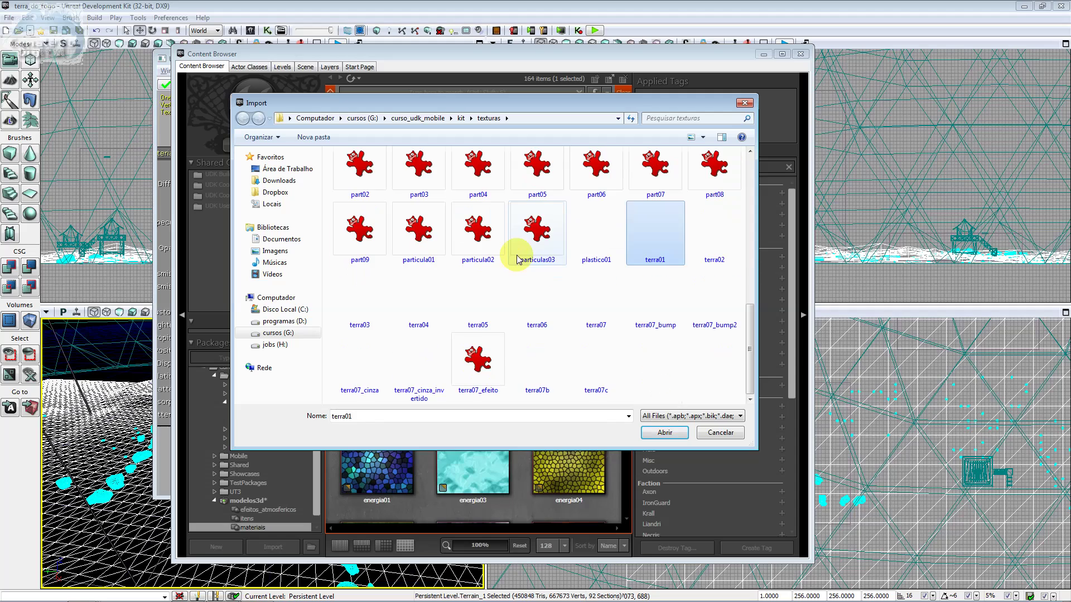
pyautogui.press('Right')
pyautogui.press('Right')
pyautogui.press('Right')
pyautogui.press('Right')
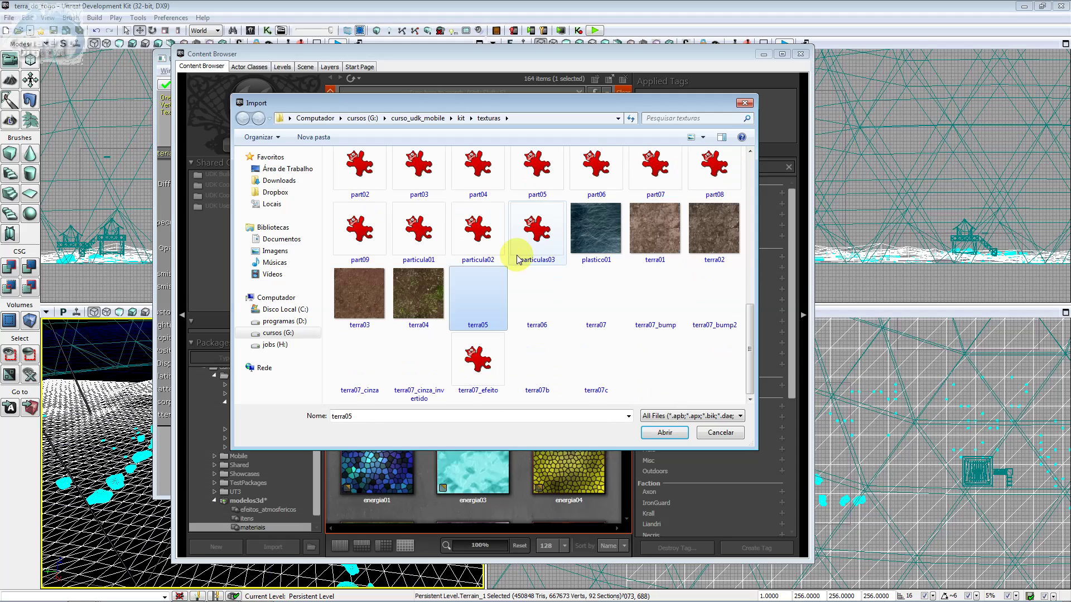
pyautogui.press('Right')
pyautogui.press('Right')
pyautogui.press('Right')
pyautogui.press('Right')
pyautogui.press('Right')
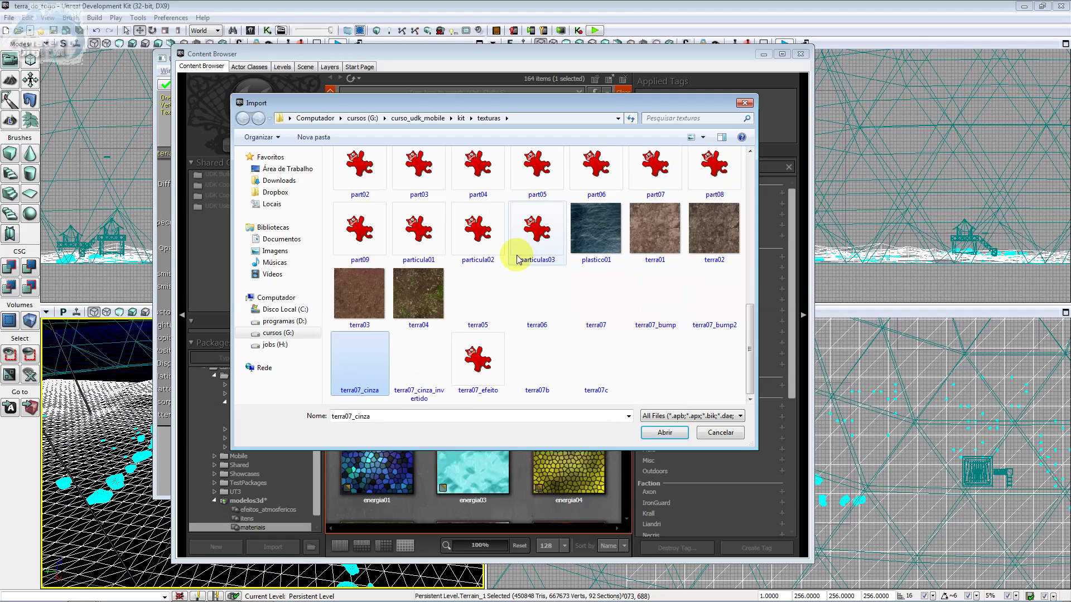
pyautogui.press('Right')
pyautogui.press('Right')
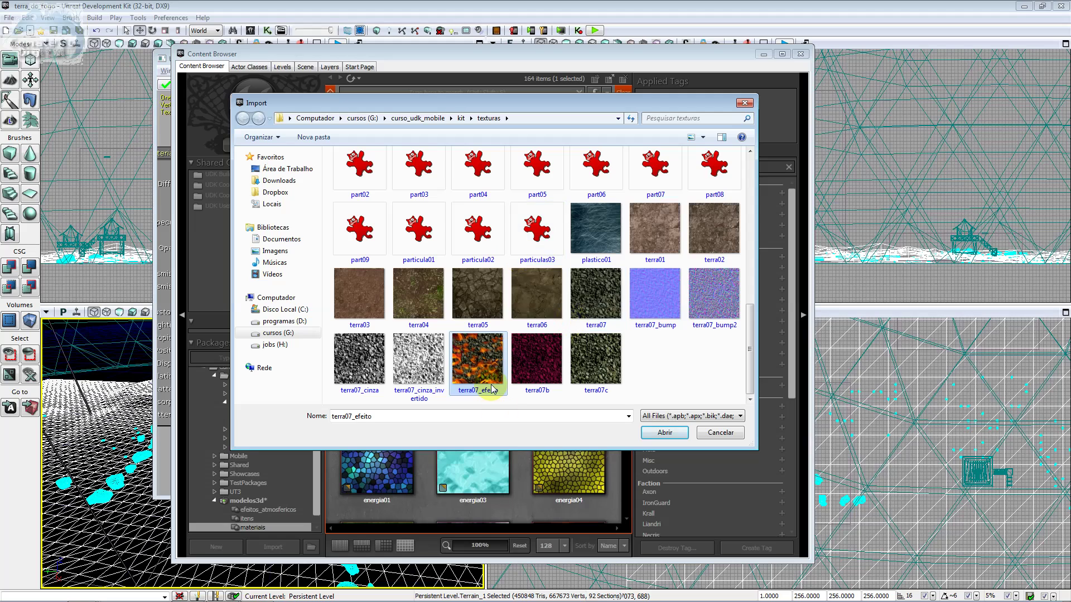
pyautogui.doubleClick(491, 384)
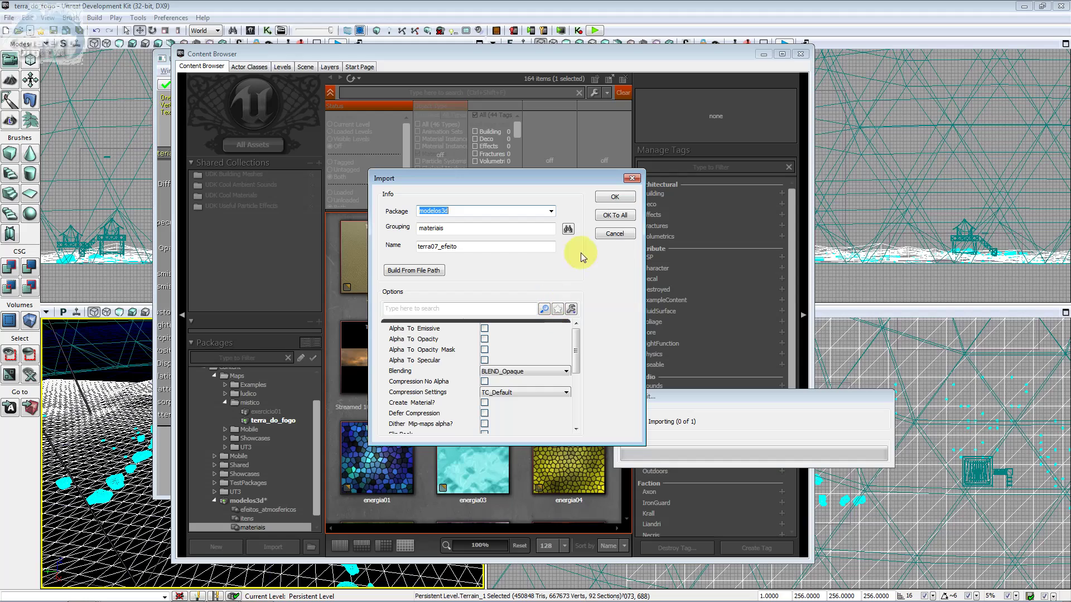
# - Import it with BLEND_Translucent blending and move the asset browser aside to reveal the Material Editor
pyautogui.click(540, 371)
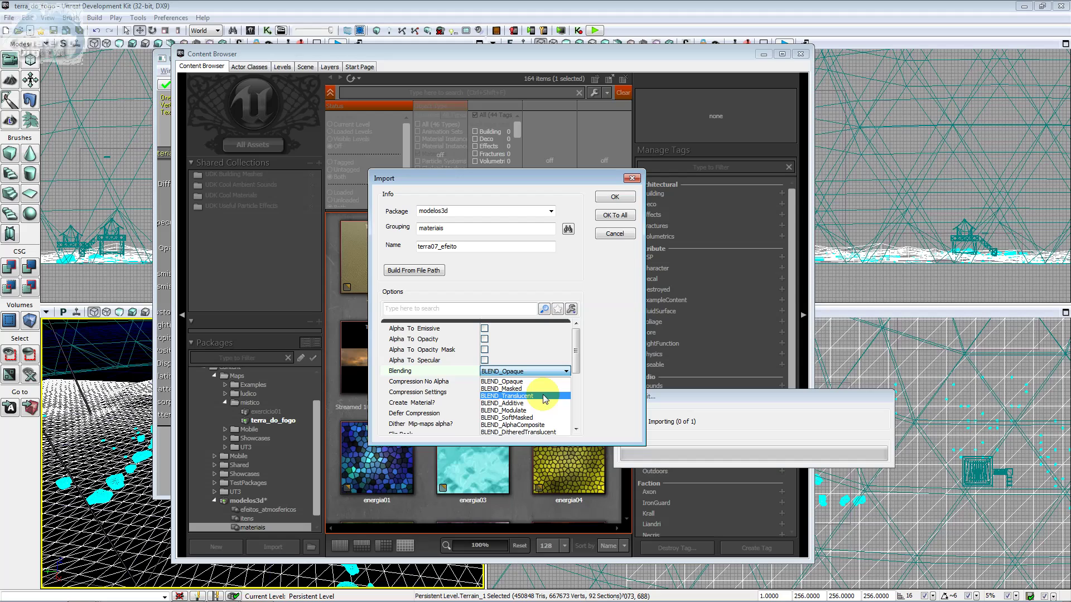
pyautogui.click(544, 396)
pyautogui.click(615, 196)
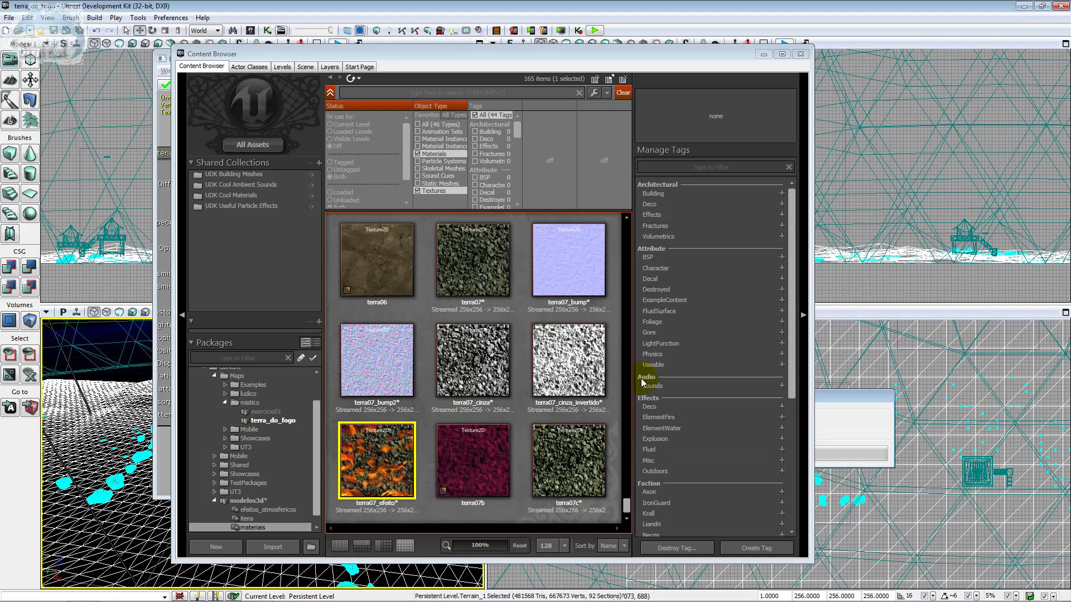
pyautogui.click(407, 53)
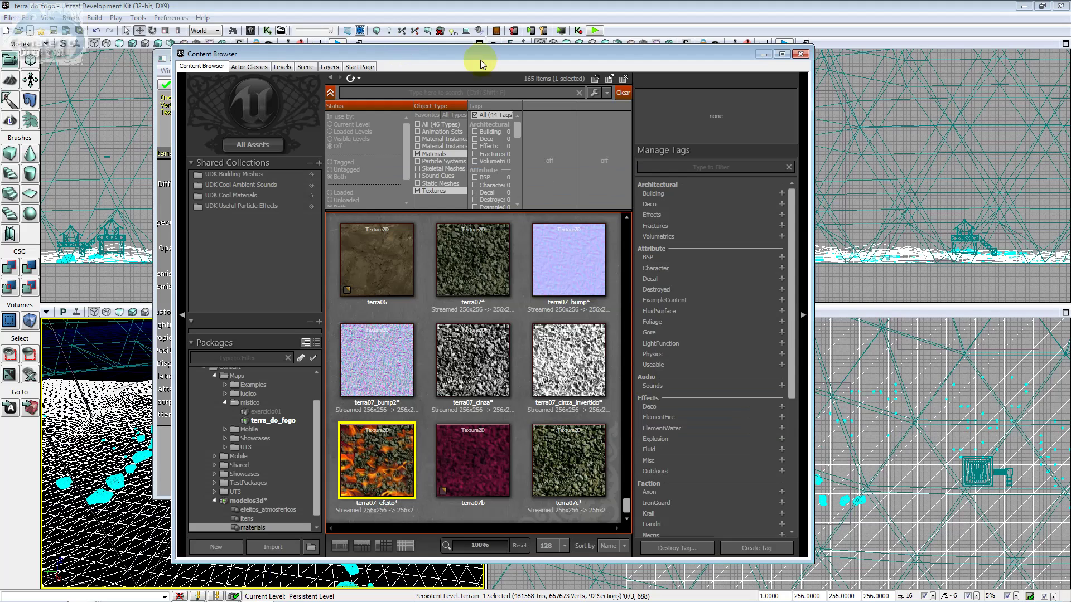
pyautogui.moveTo(408, 53); pyautogui.dragTo(677, 48)
# - Add a TextureSample of the terra07_efeito fire texture to terra07 and wire it into Emissive
pyautogui.click(430, 196)
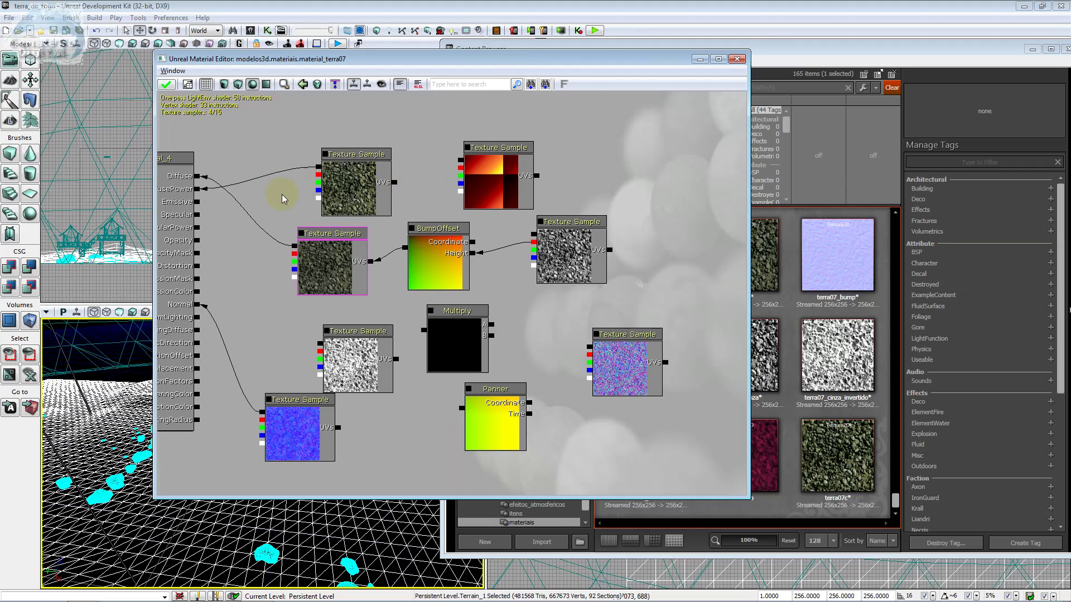
pyautogui.rightClick(289, 200)
pyautogui.moveTo(351, 390)
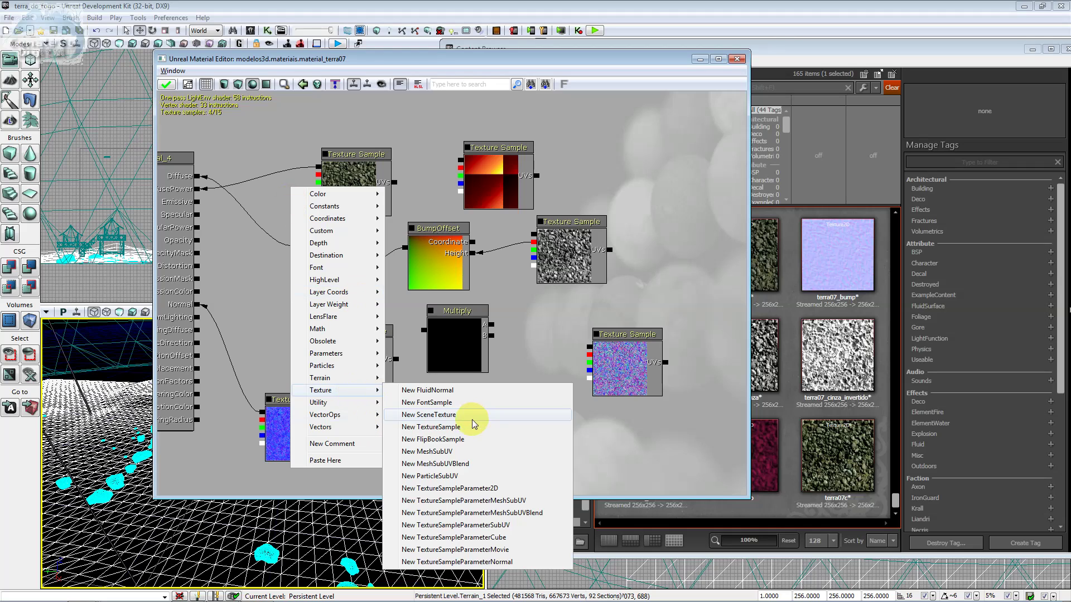
pyautogui.click(453, 427)
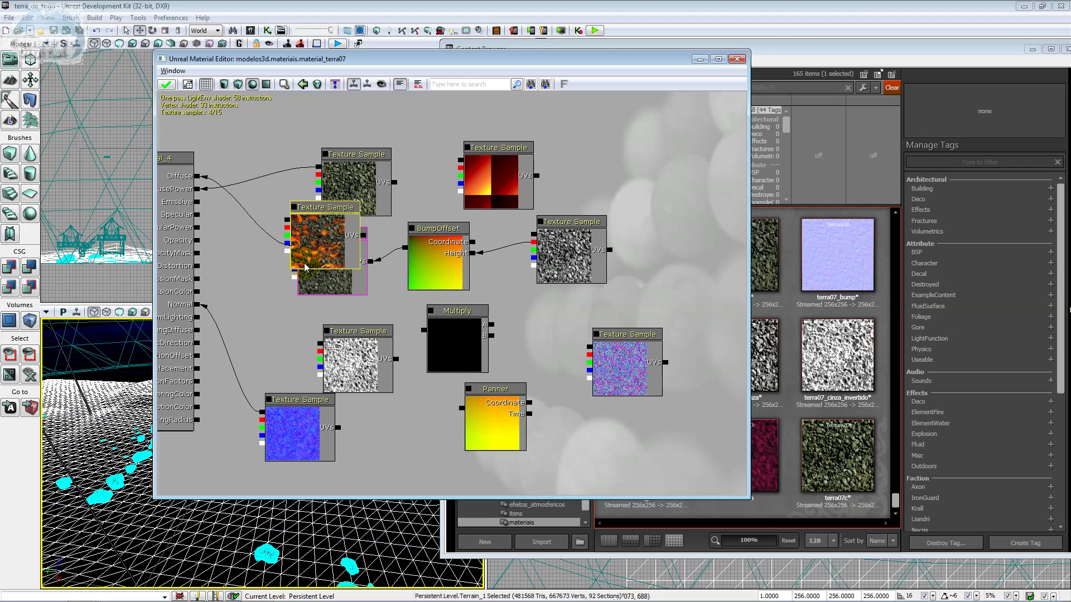
pyautogui.moveTo(205, 207); pyautogui.dragTo(264, 207)
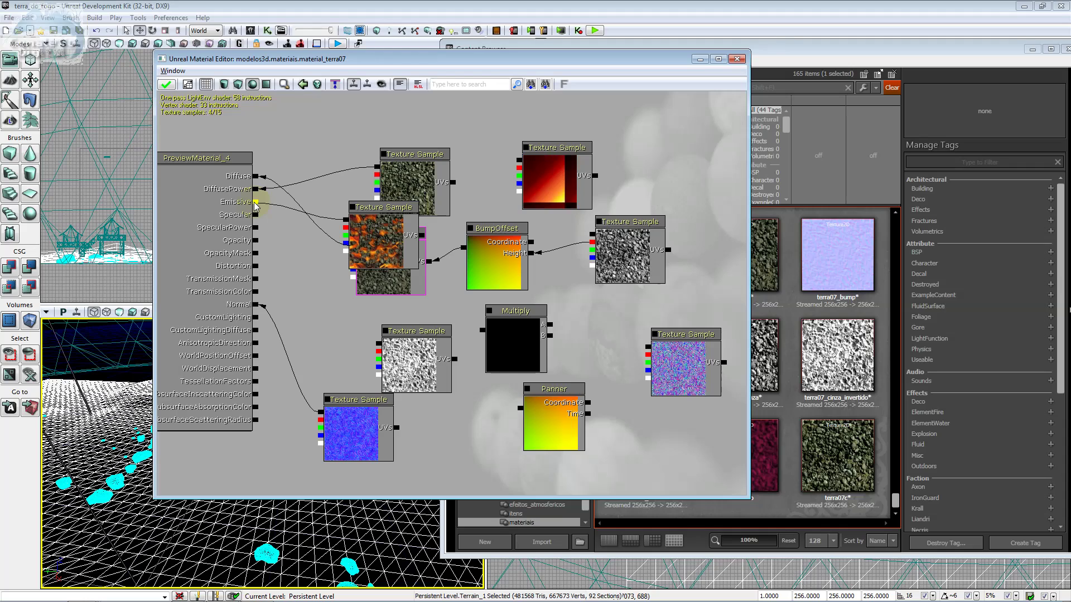
pyautogui.moveTo(345, 219); pyautogui.dragTo(255, 202)
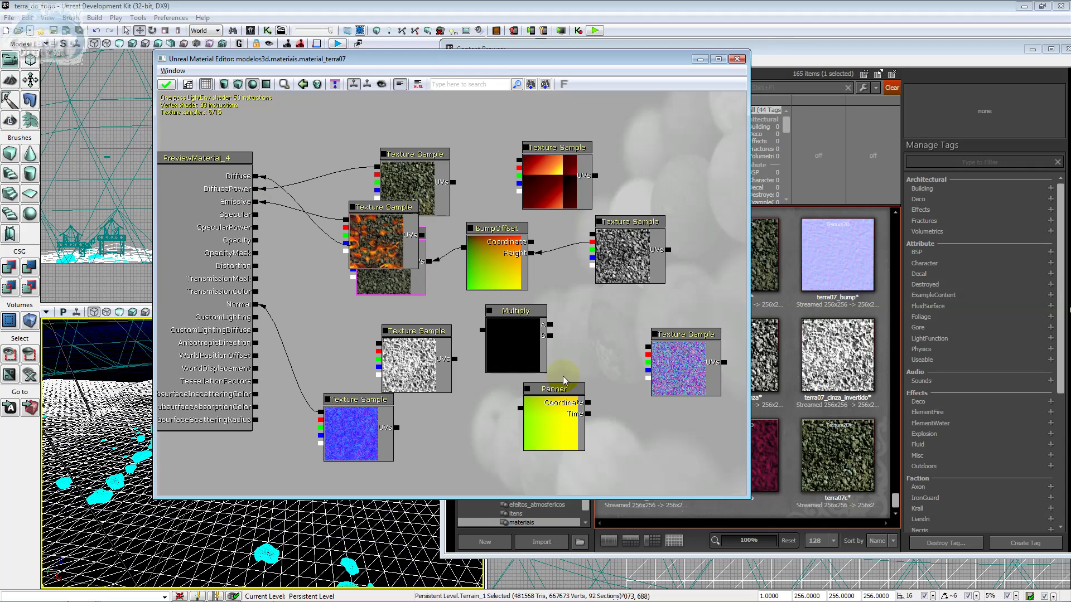
pyautogui.click(556, 395)
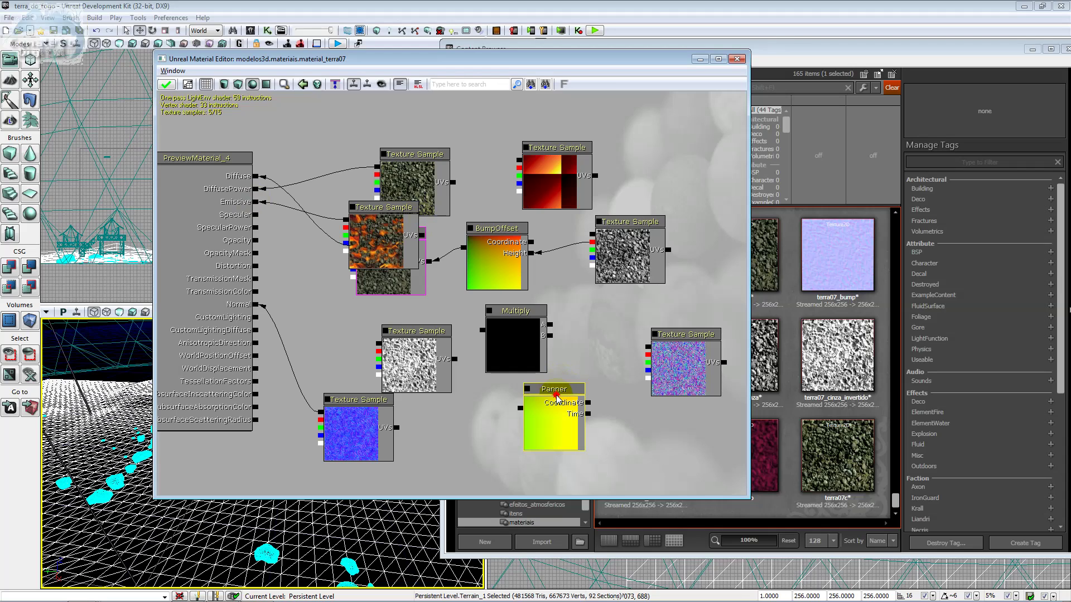
# - Move the Panner node up beside the fire texture, keeping the red gradient sample clear of it
pyautogui.moveTo(556, 395); pyautogui.dragTo(534, 159)
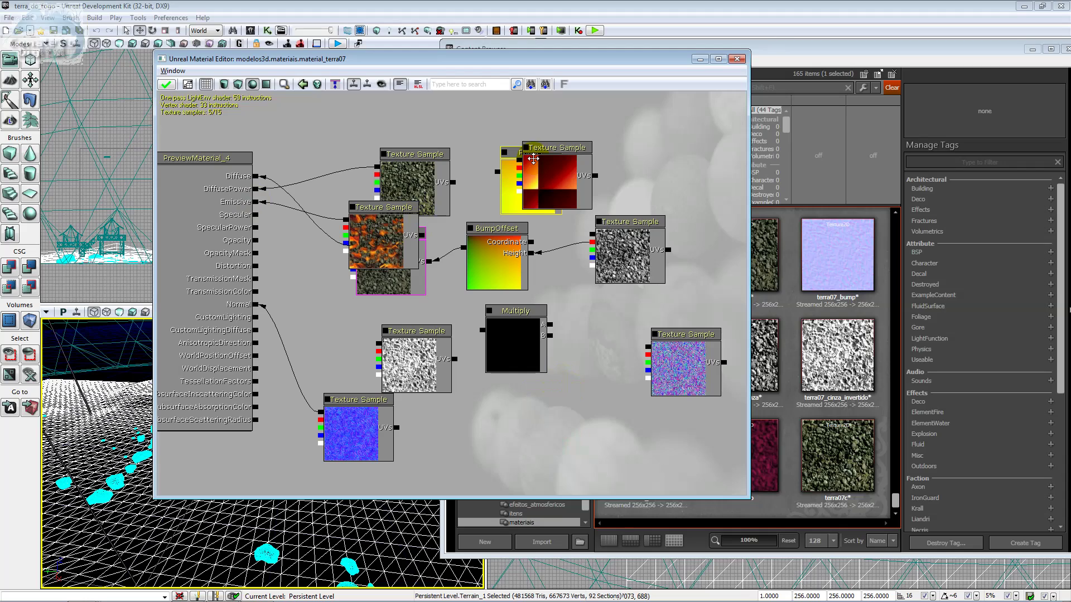
pyautogui.click(539, 155)
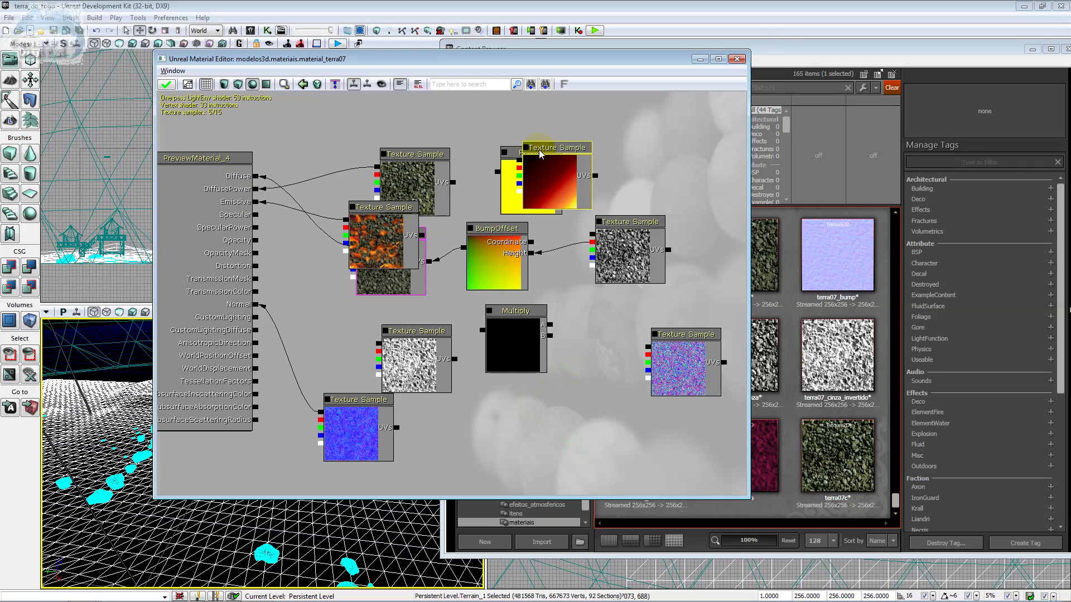
pyautogui.press('Delete')
pyautogui.click(488, 191)
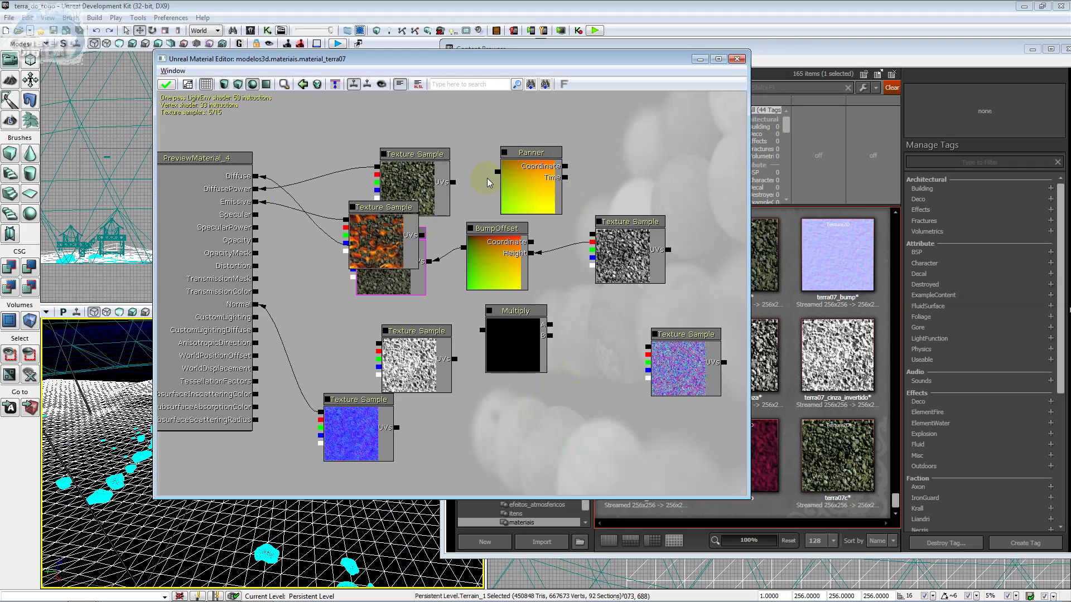
pyautogui.hotkey('ctrl', 'z')
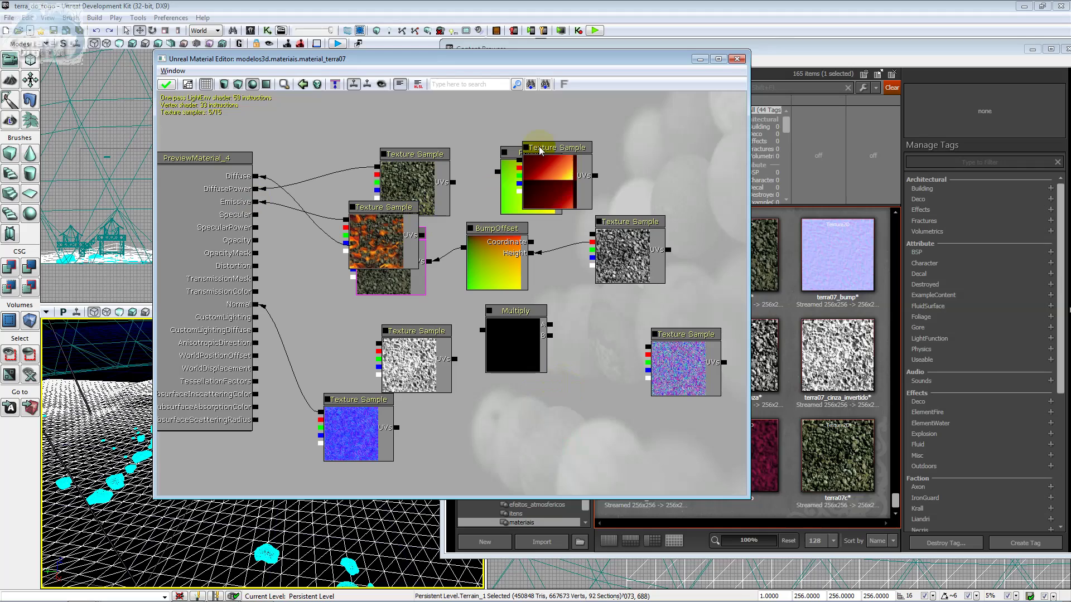
pyautogui.click(565, 150)
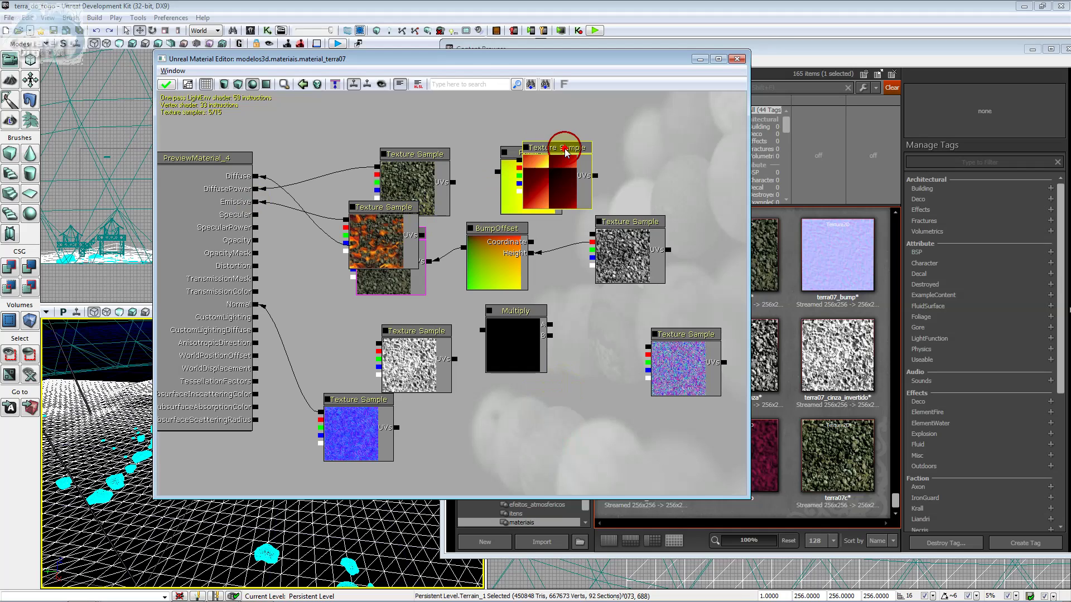
pyautogui.hotkey('ctrl', 'z')
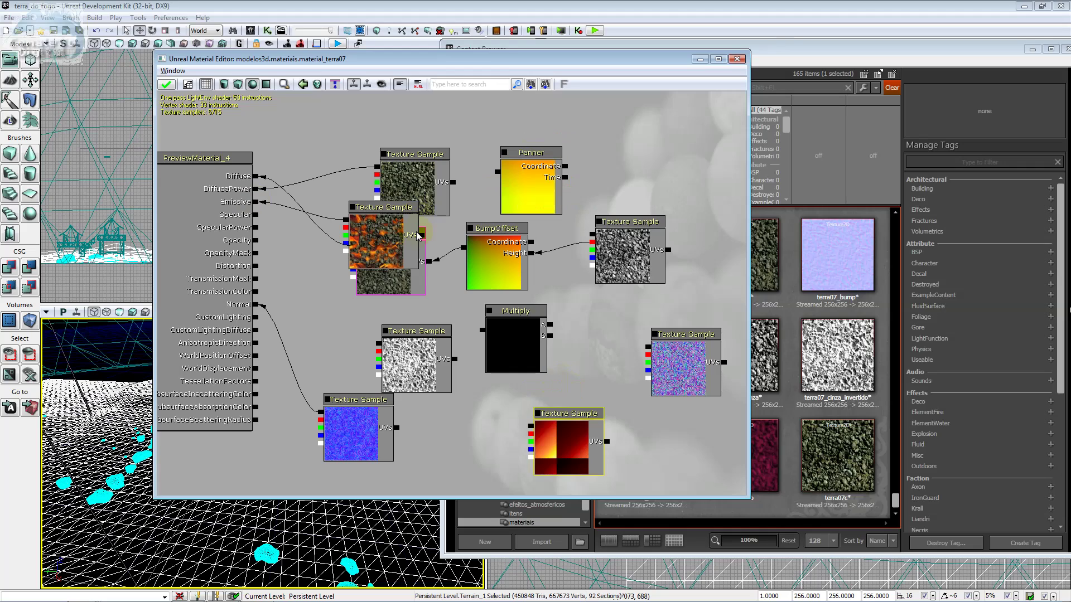
# - Link the Panner into the fire texture's UVs and preview the glowing lava sphere
pyautogui.moveTo(425, 232); pyautogui.dragTo(471, 204)
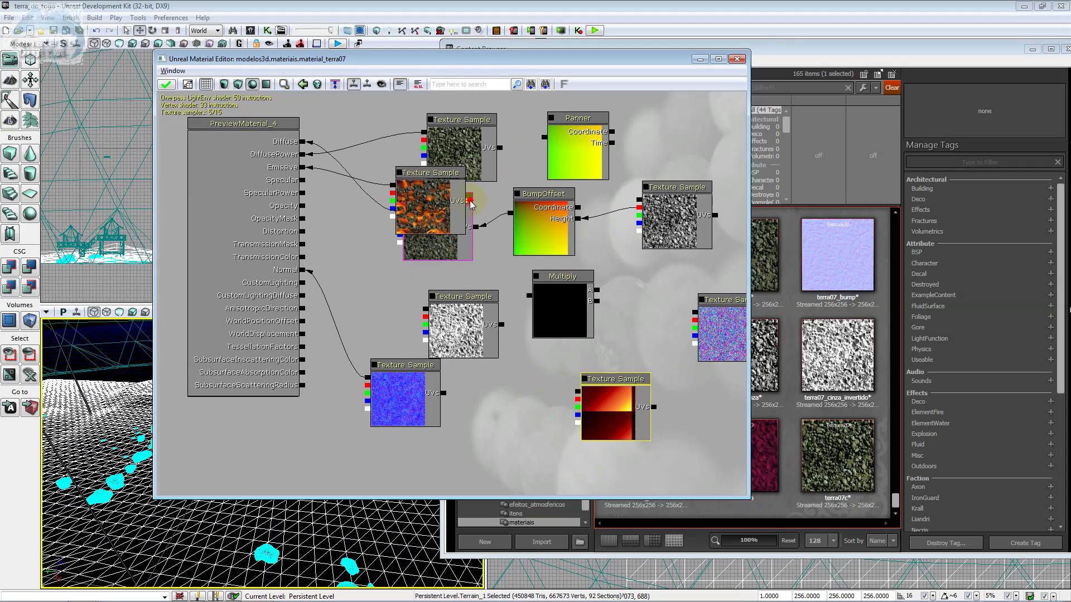
pyautogui.moveTo(471, 204); pyautogui.dragTo(541, 140)
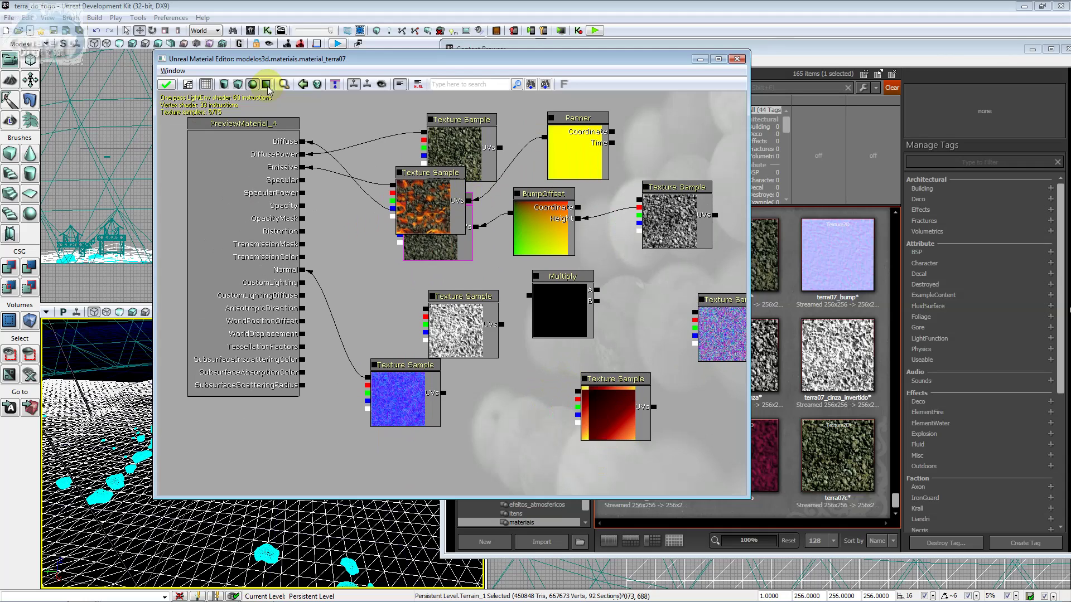
pyautogui.click(167, 71)
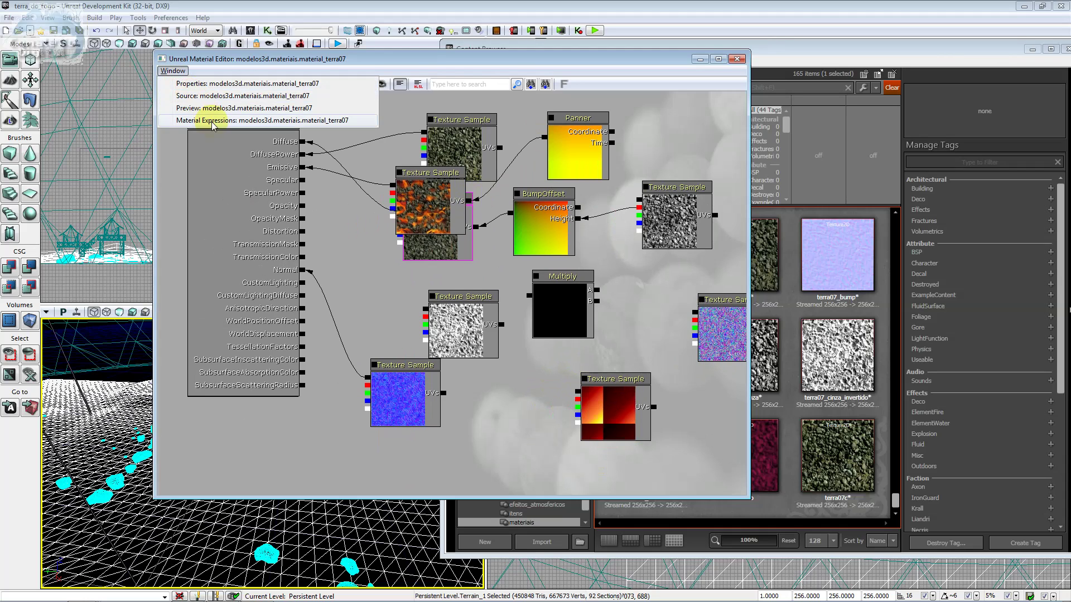
pyautogui.click(209, 108)
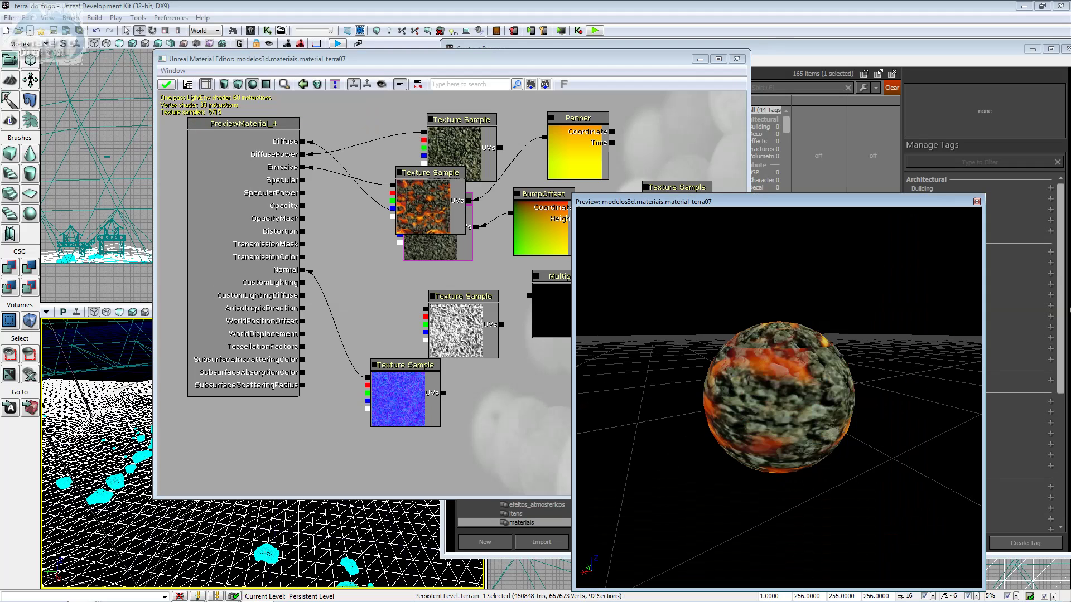
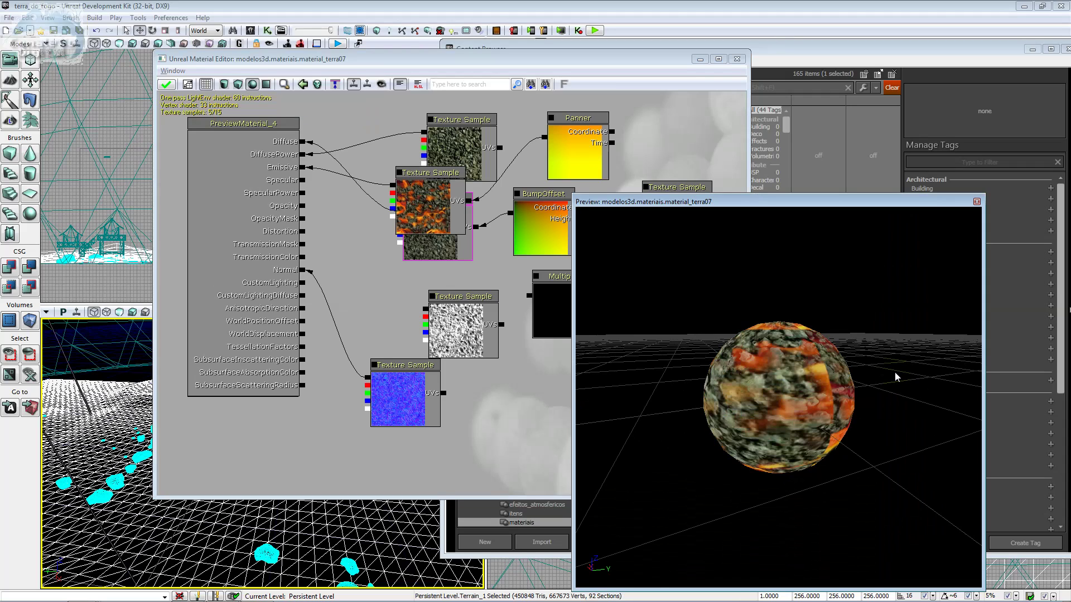
# - Close the preview, route the lava texture through Multiply into Specular, then reopen the Preview window
pyautogui.click(978, 203)
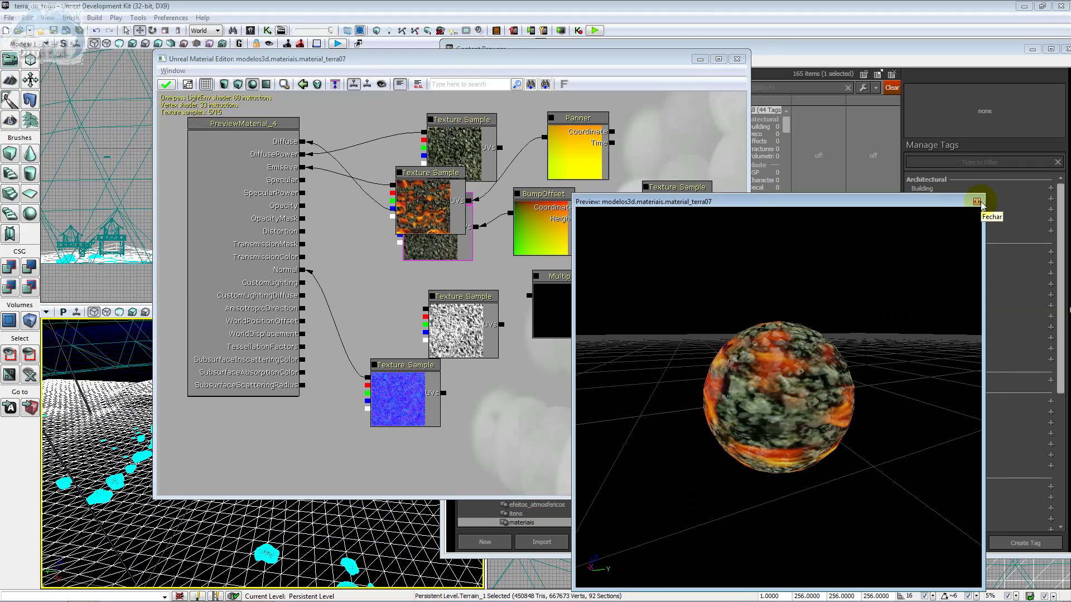
pyautogui.click(977, 202)
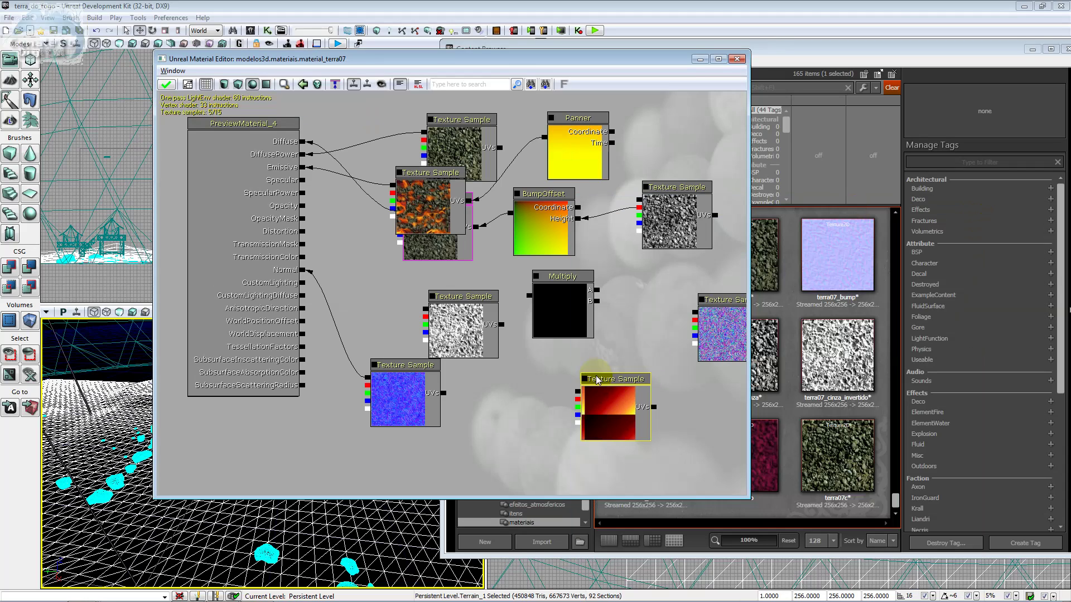
pyautogui.moveTo(614, 347)
pyautogui.keyDown('ctrl'); pyautogui.mouseDown()
pyautogui.moveTo(649, 262)
pyautogui.moveTo(637, 286)
pyautogui.moveTo(641, 271)
pyautogui.mouseUp(); pyautogui.keyUp('ctrl')
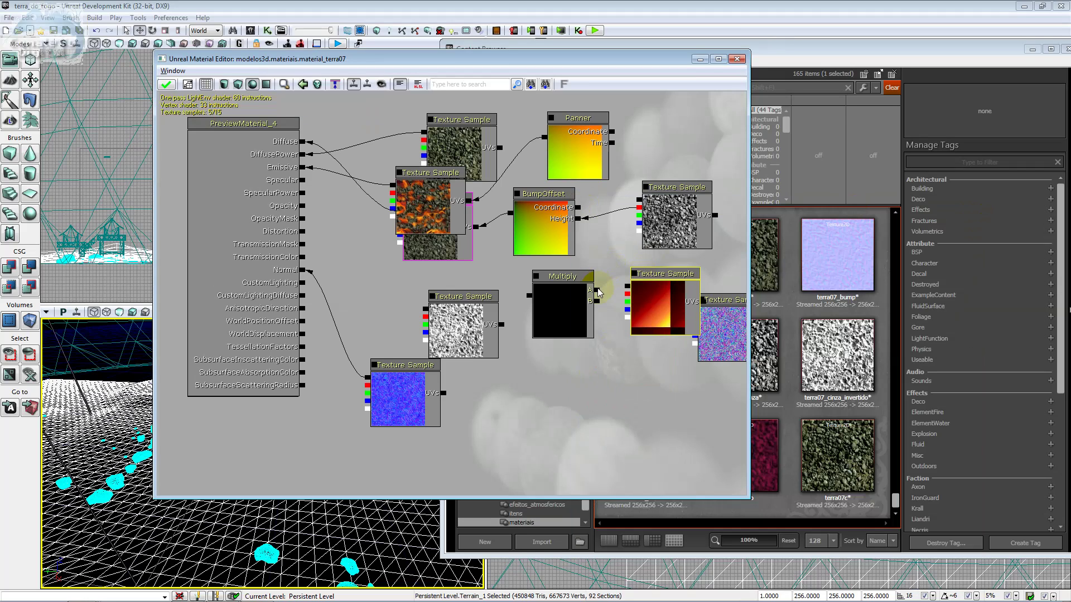
pyautogui.moveTo(597, 289); pyautogui.dragTo(627, 288)
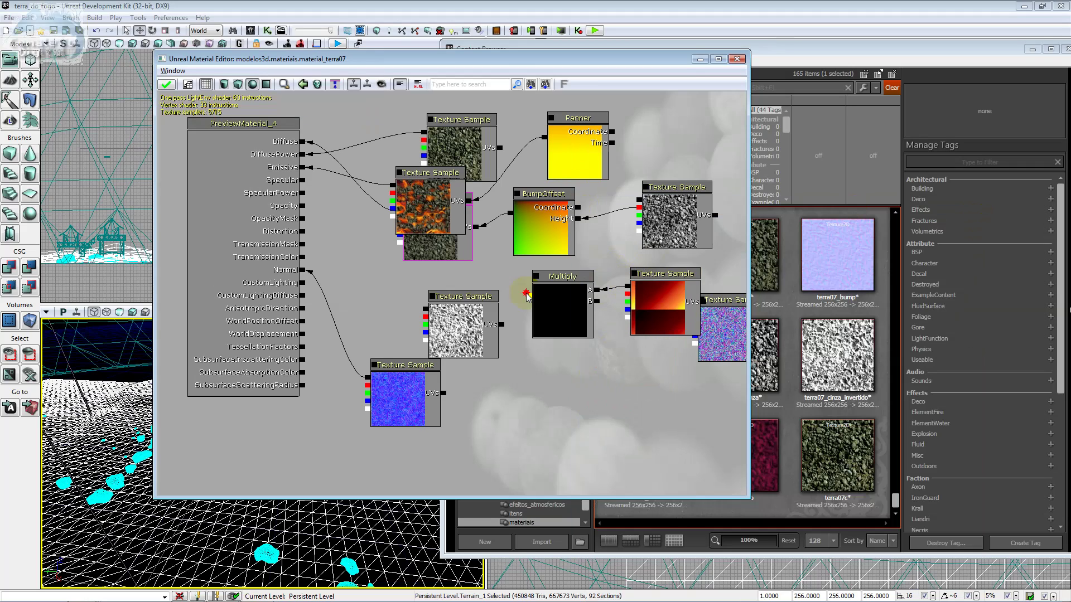
pyautogui.moveTo(527, 295); pyautogui.dragTo(304, 180)
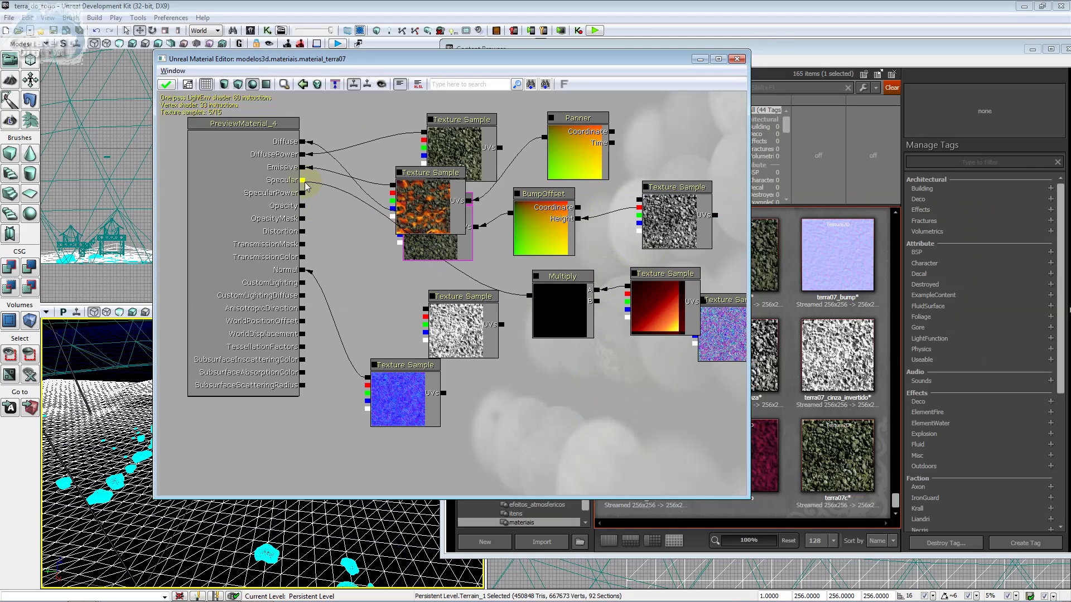
pyautogui.click(173, 72)
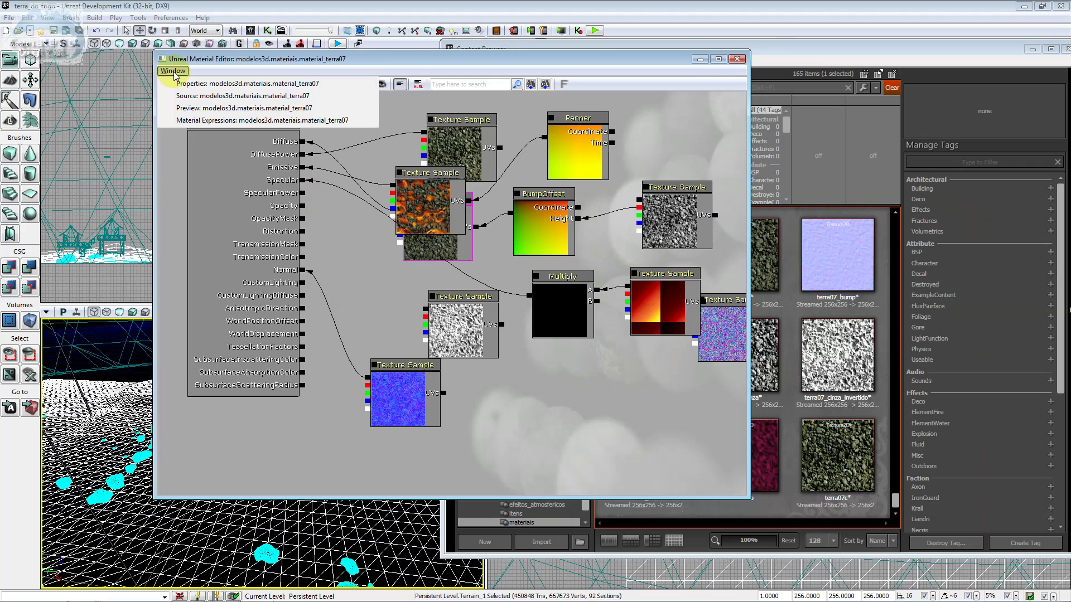
pyautogui.click(190, 107)
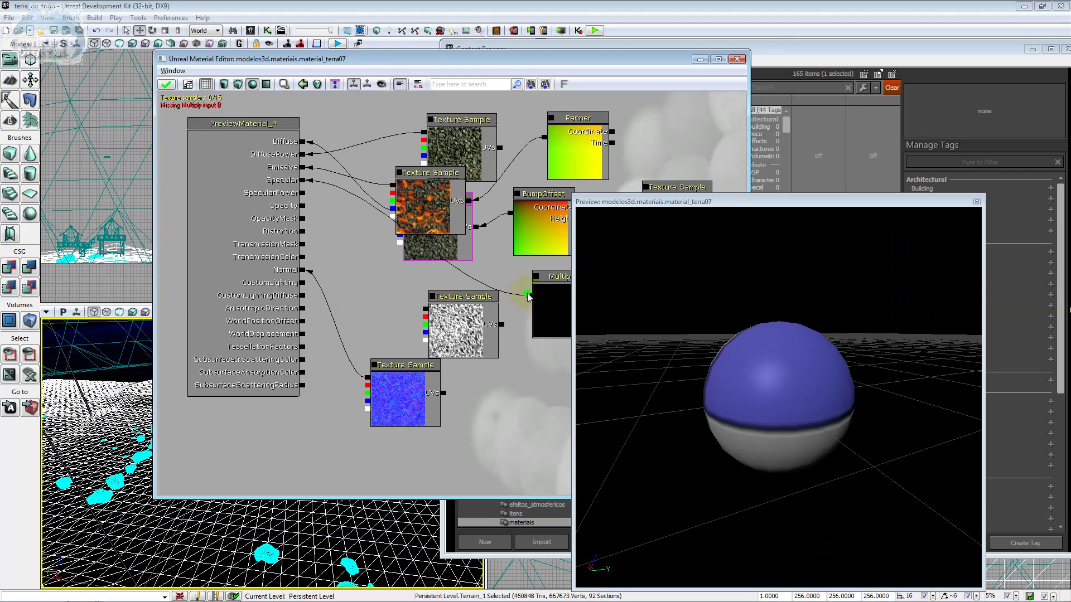
# - Break Multiply's Specular link, then connect and disconnect the noise texture on OpacityMask
pyautogui.rightClick(529, 297)
pyautogui.click(549, 285)
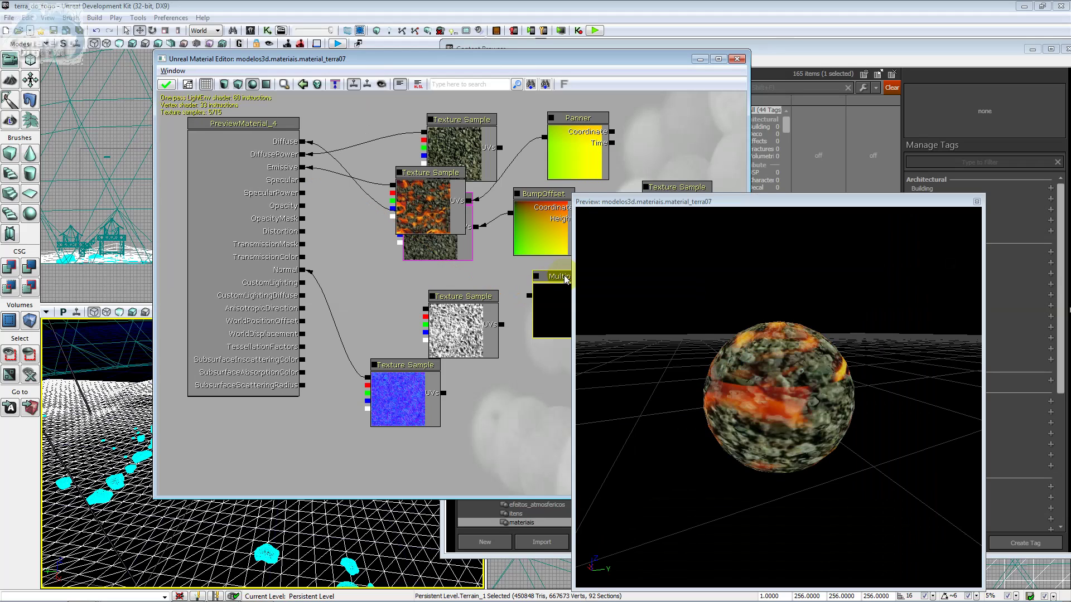
pyautogui.click(433, 298)
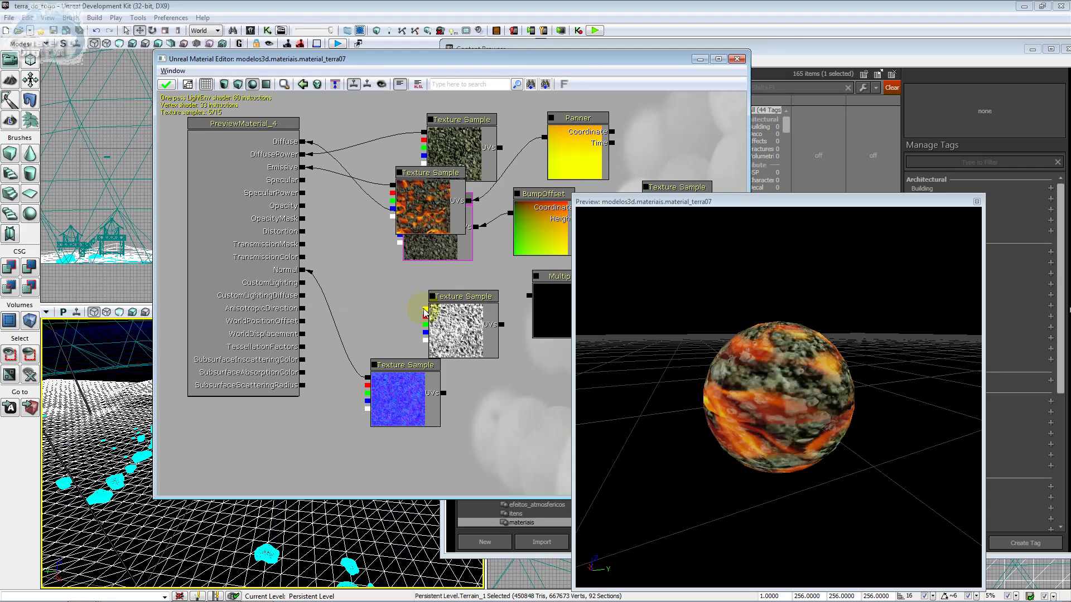
pyautogui.moveTo(425, 313); pyautogui.dragTo(293, 226)
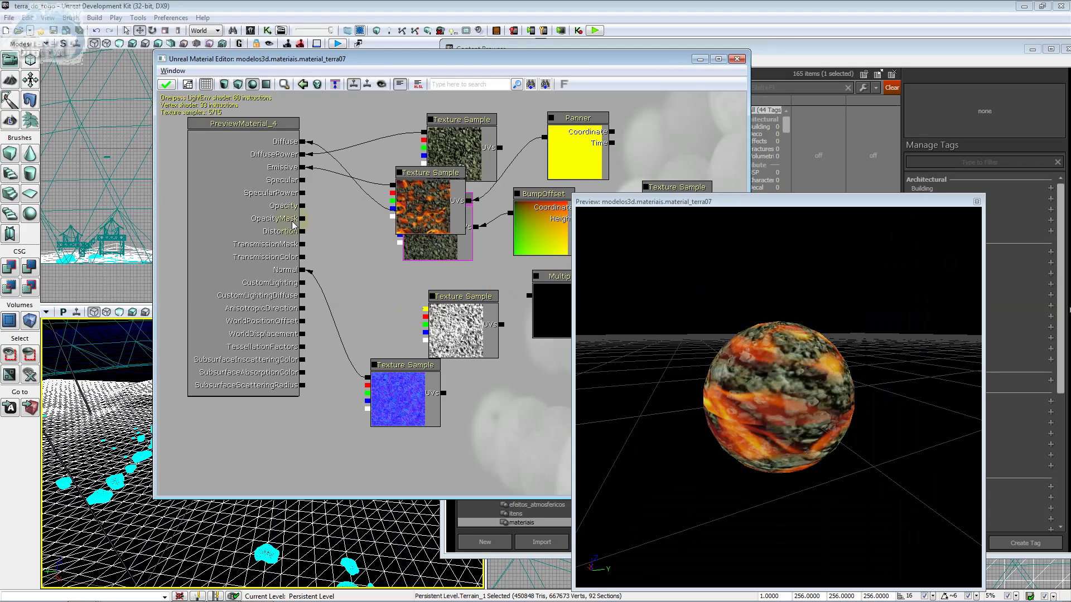
pyautogui.moveTo(293, 225); pyautogui.dragTo(305, 224)
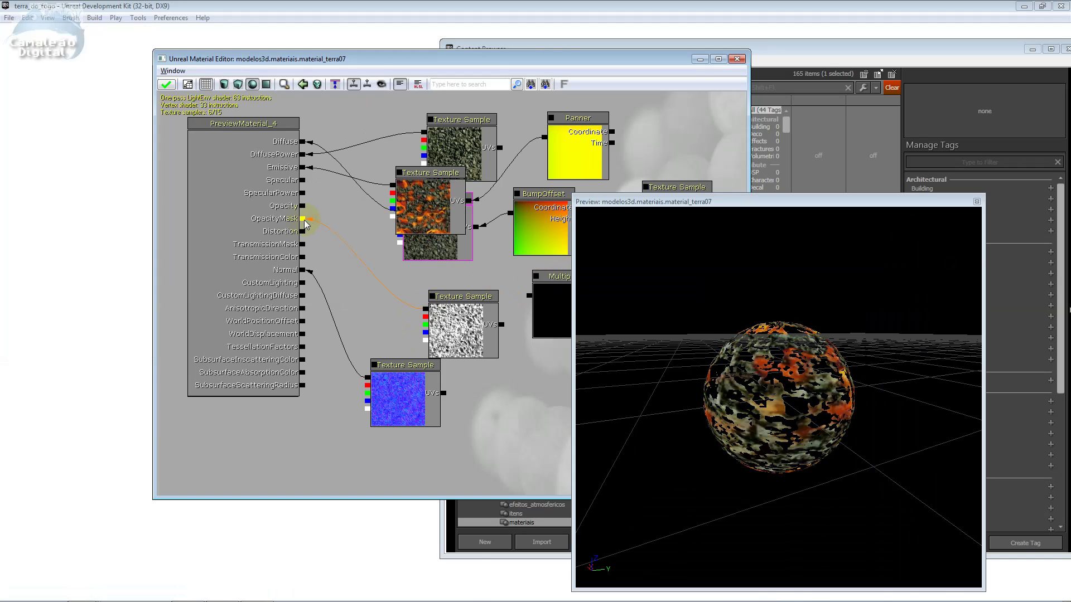
pyautogui.rightClick(426, 312)
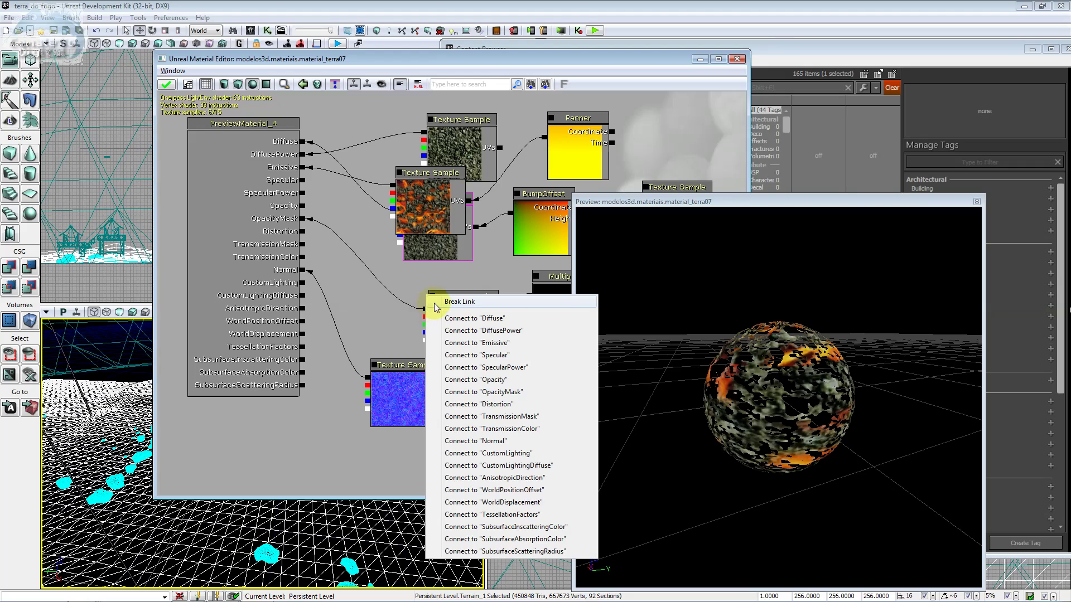
pyautogui.click(442, 298)
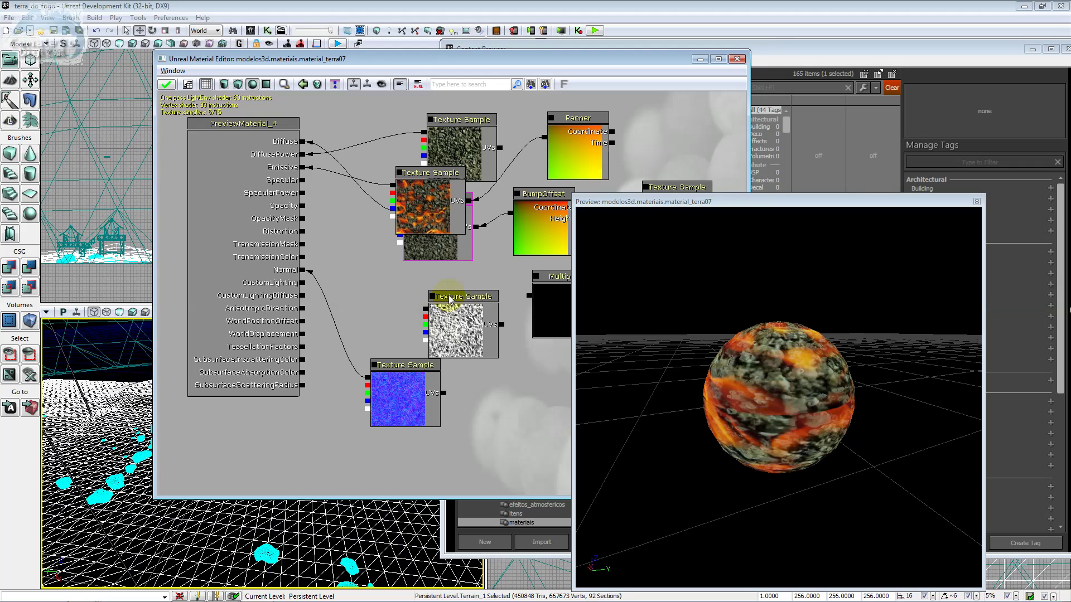
pyautogui.moveTo(411, 293); pyautogui.dragTo(280, 305)
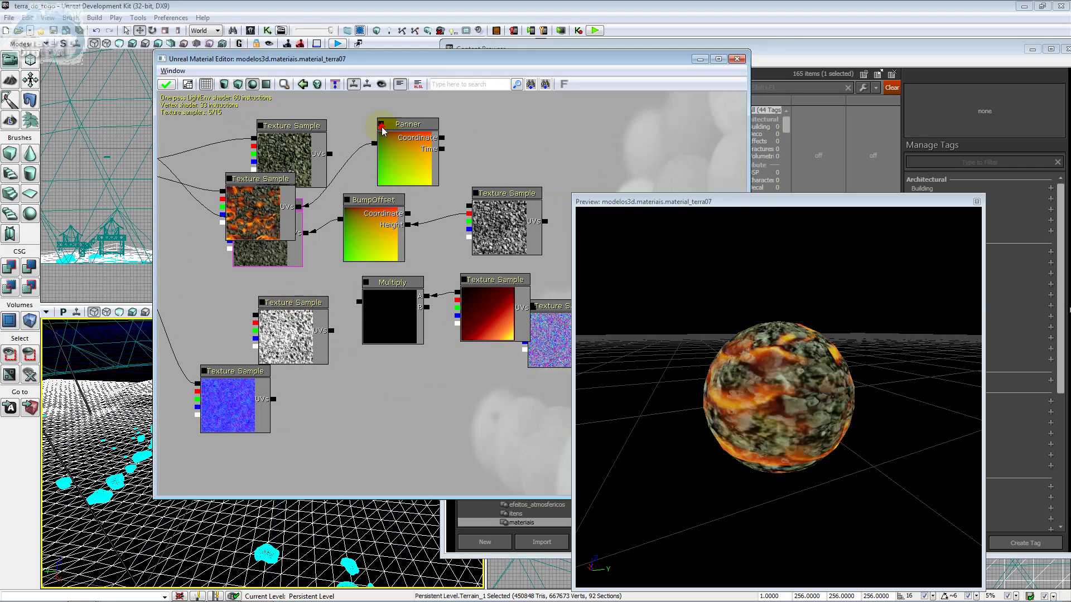
# - Show the Panner's properties and try Speed X 0.0003 and Speed Y 0.0001
pyautogui.click(383, 130)
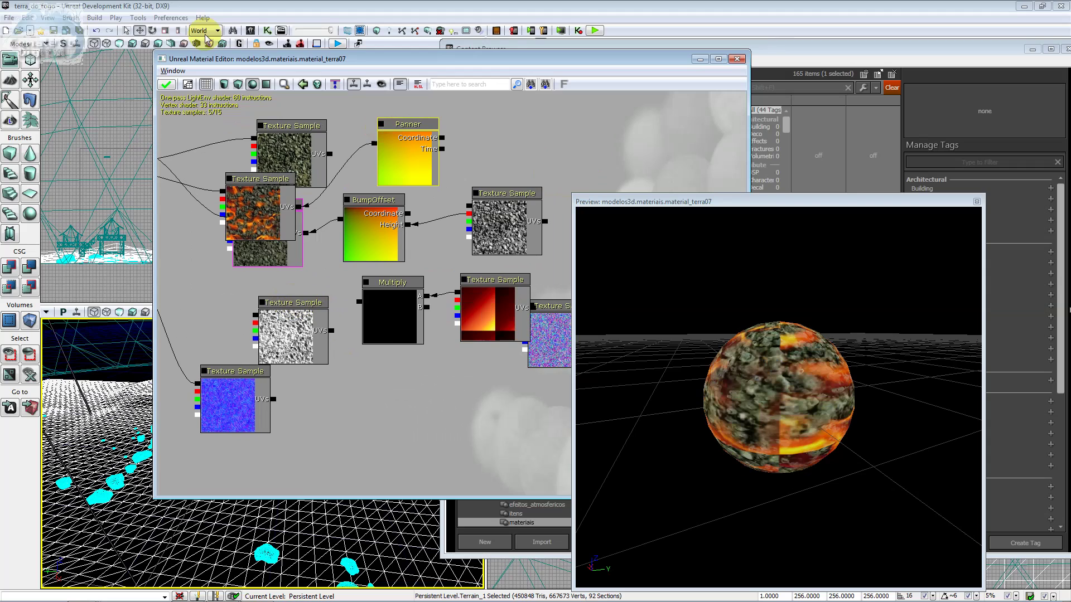
pyautogui.click(173, 70)
pyautogui.click(190, 82)
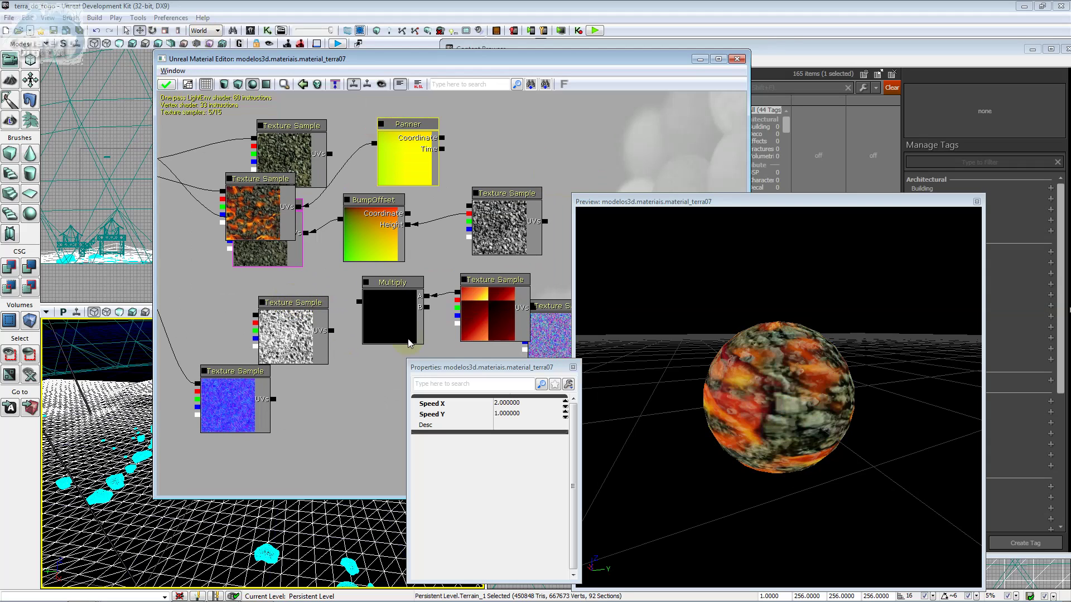
pyautogui.click(507, 402)
pyautogui.write('0')
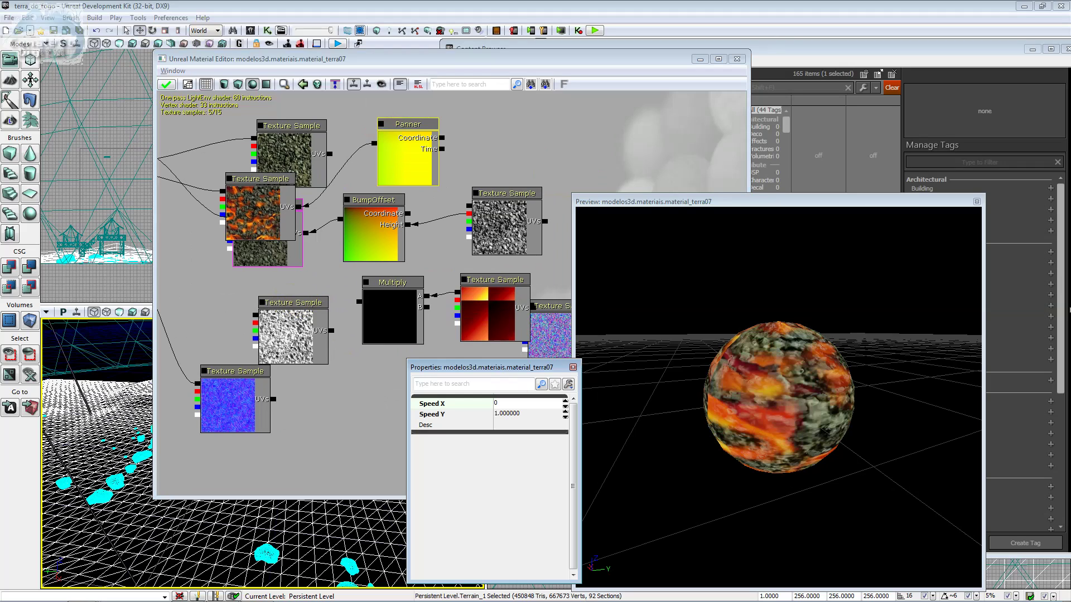
pyautogui.write('.0003')
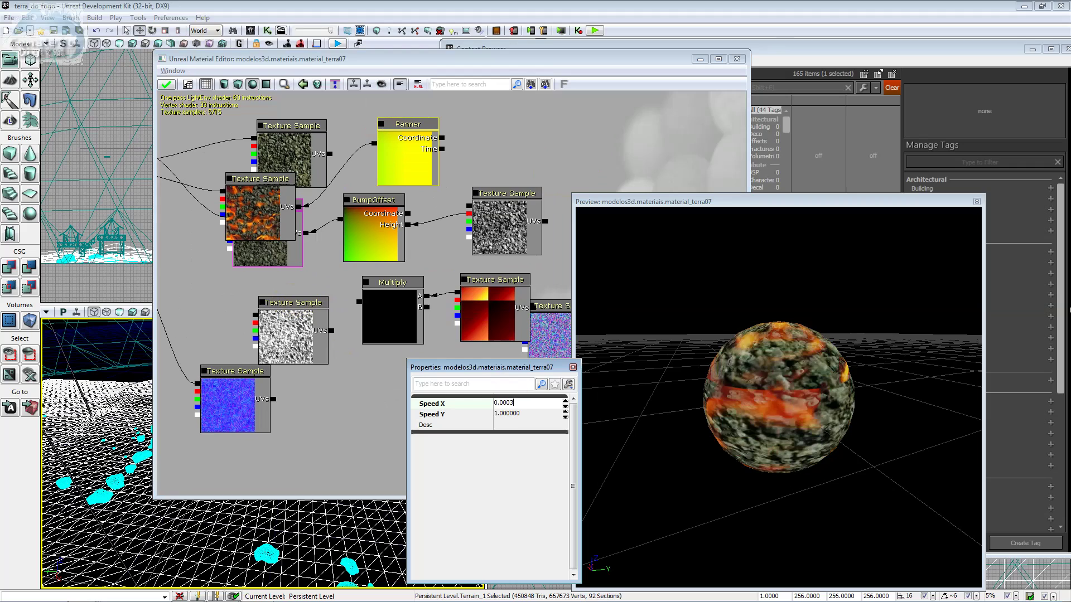
pyautogui.press('Tab')
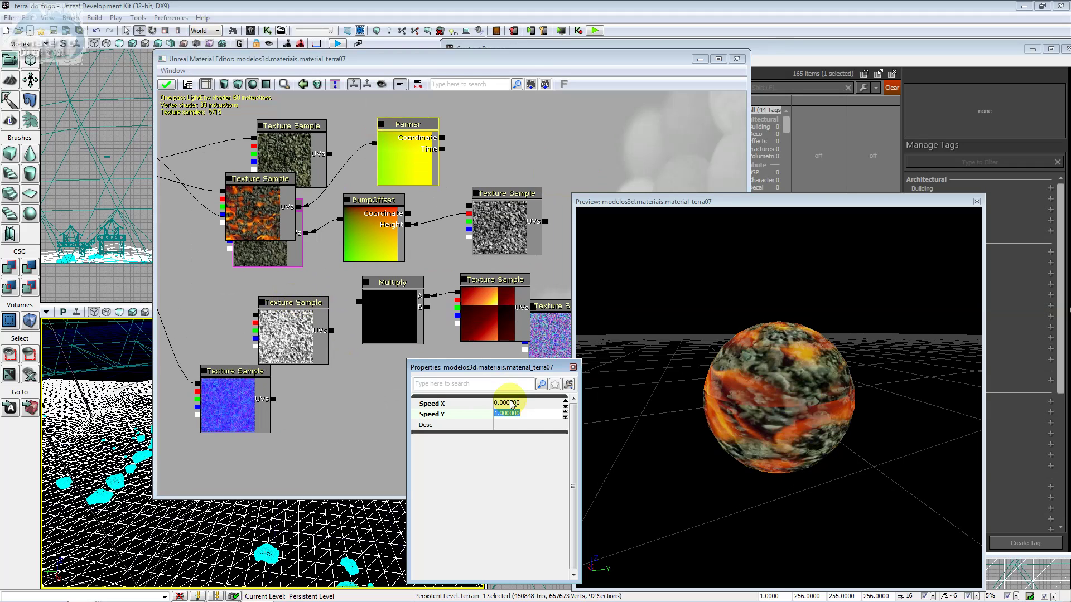
pyautogui.write('0')
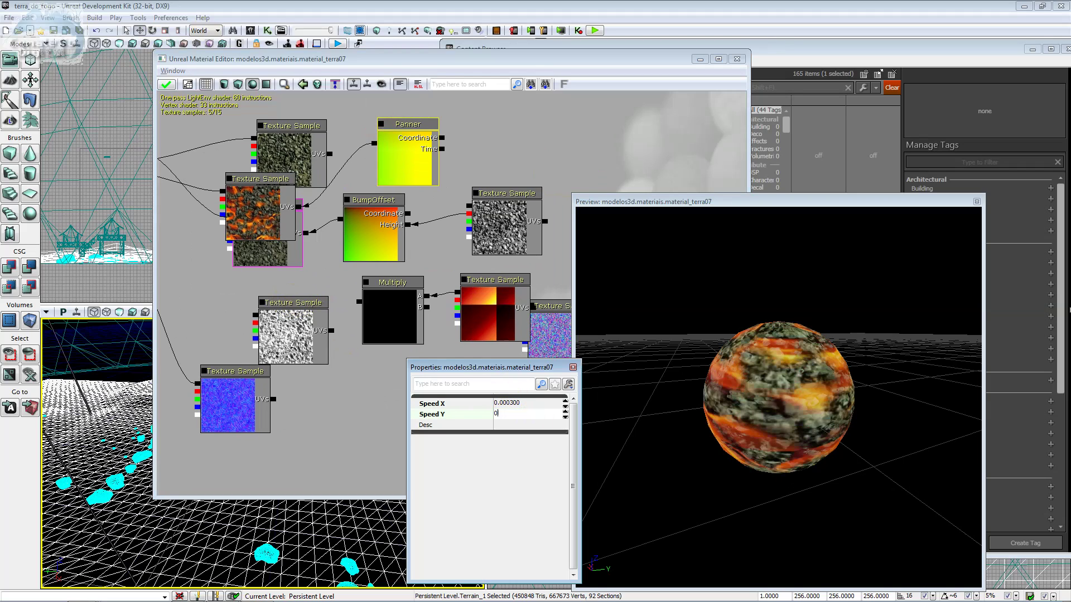
pyautogui.write('.00')
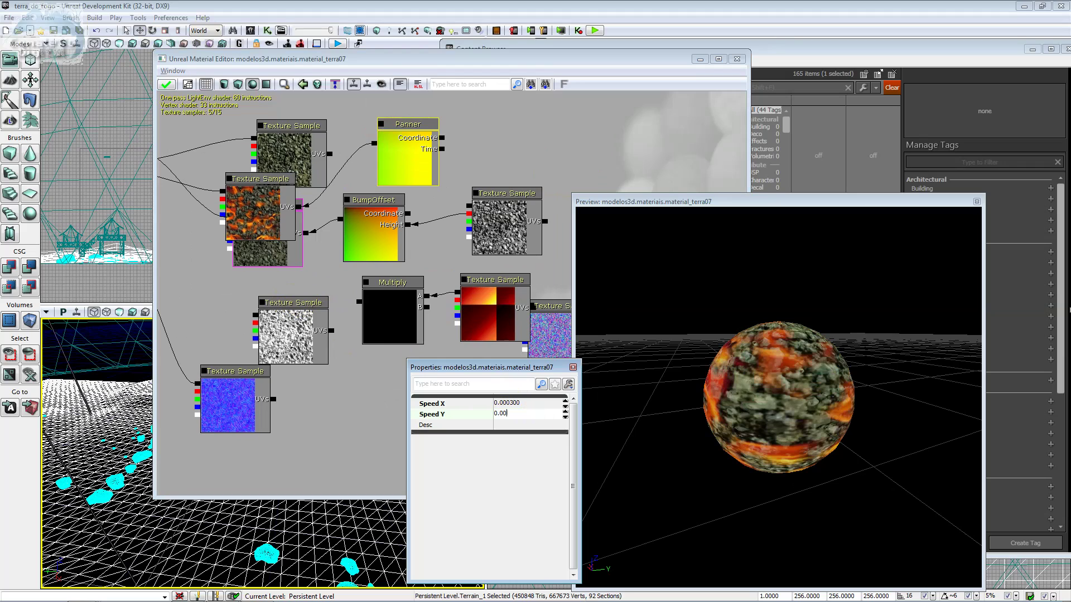
pyautogui.write('01')
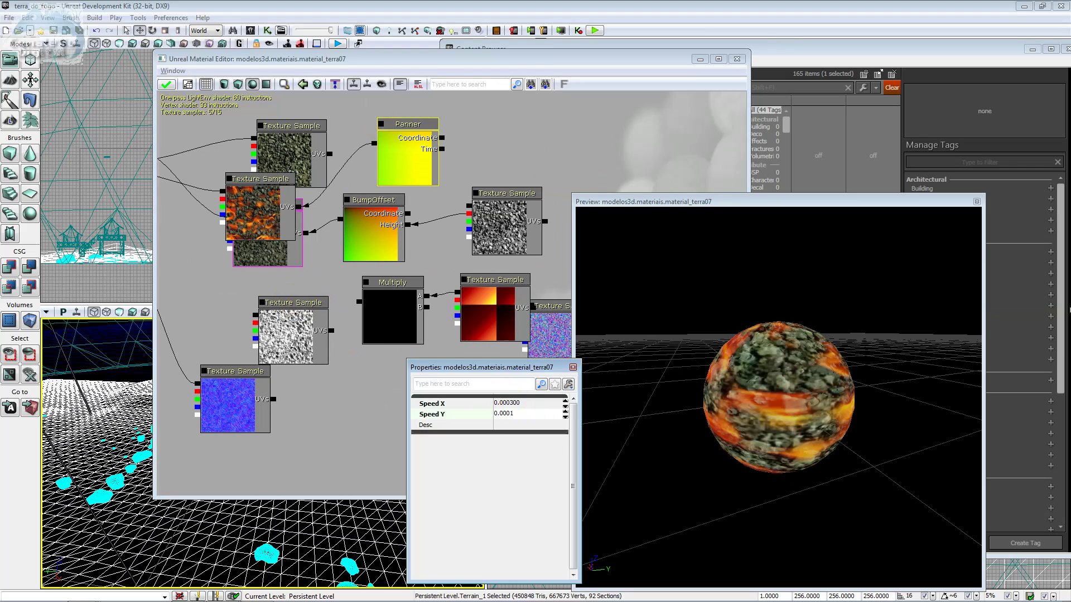
pyautogui.click(386, 422)
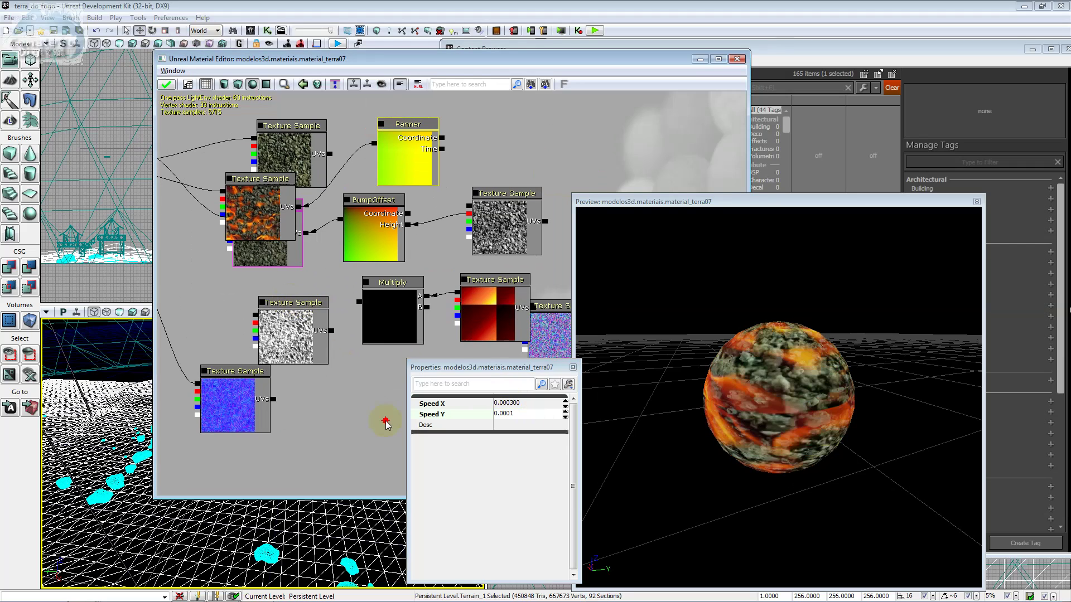
pyautogui.click(386, 423)
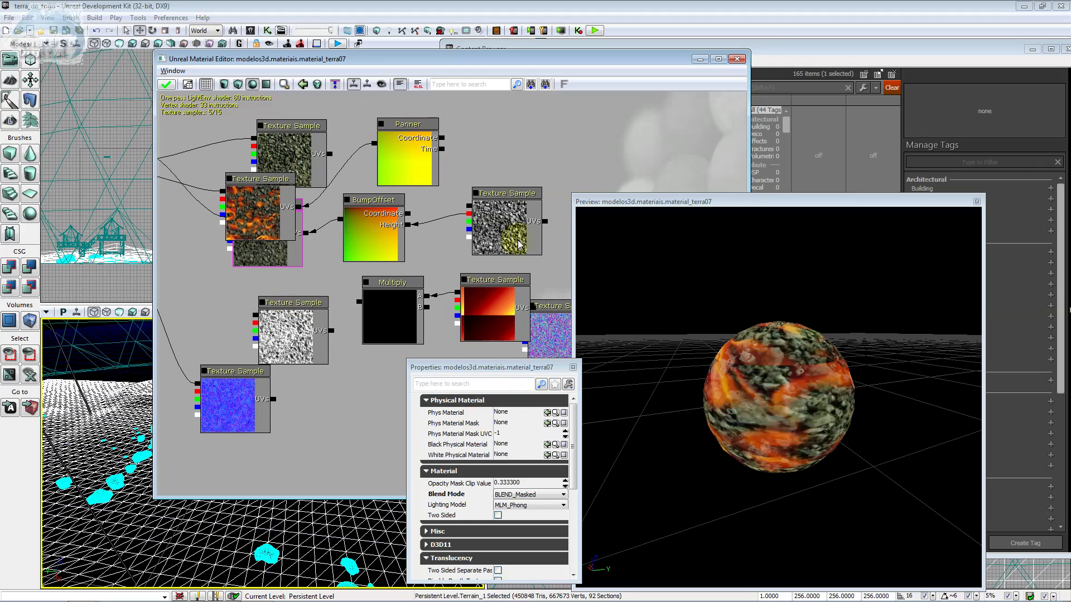
# - Set the Panner's Speed X to 3 and Speed Y to 1
pyautogui.click(410, 142)
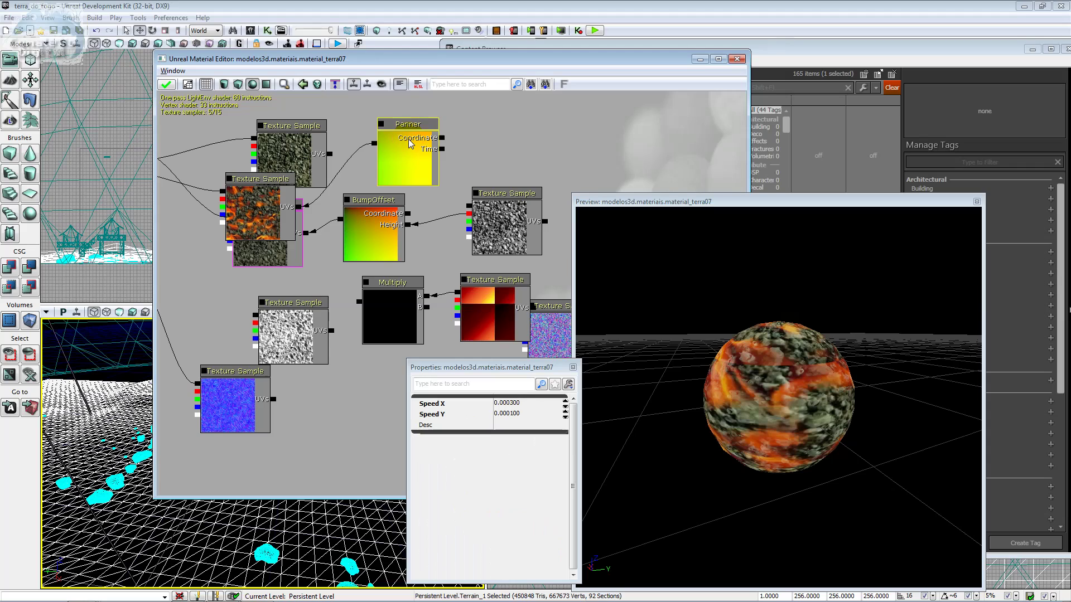
pyautogui.click(508, 403)
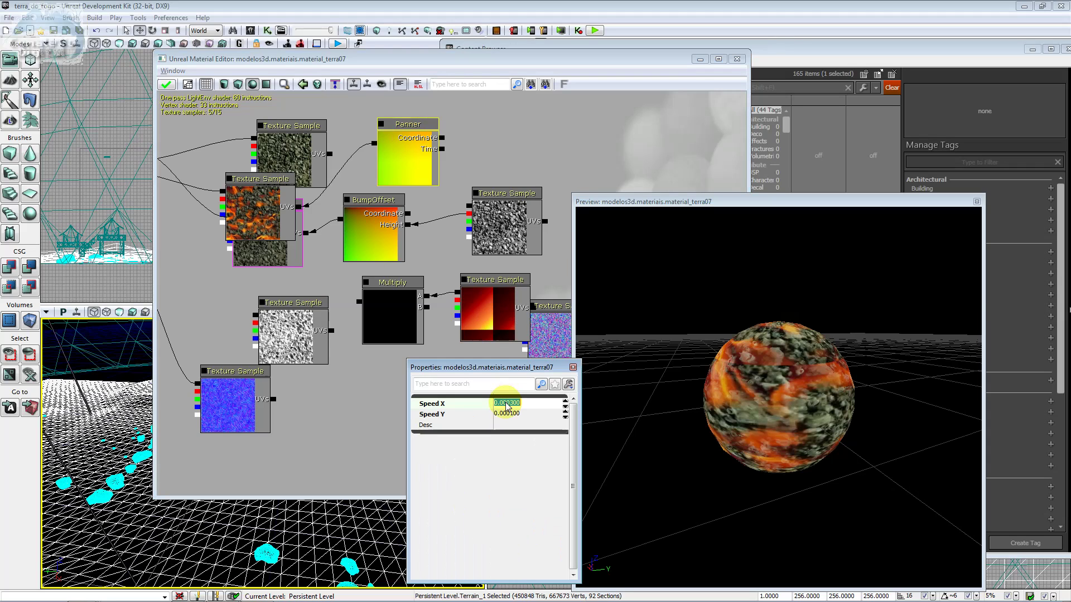
pyautogui.write('3')
pyautogui.press('Return')
pyautogui.click(507, 413)
pyautogui.write('1')
pyautogui.press('Return')
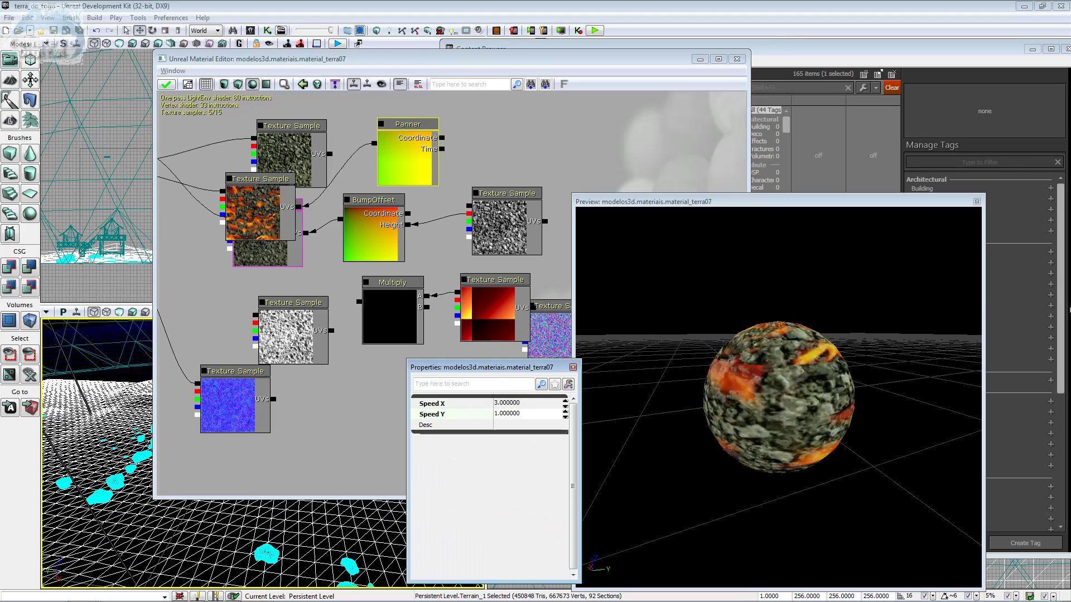
pyautogui.click(437, 230)
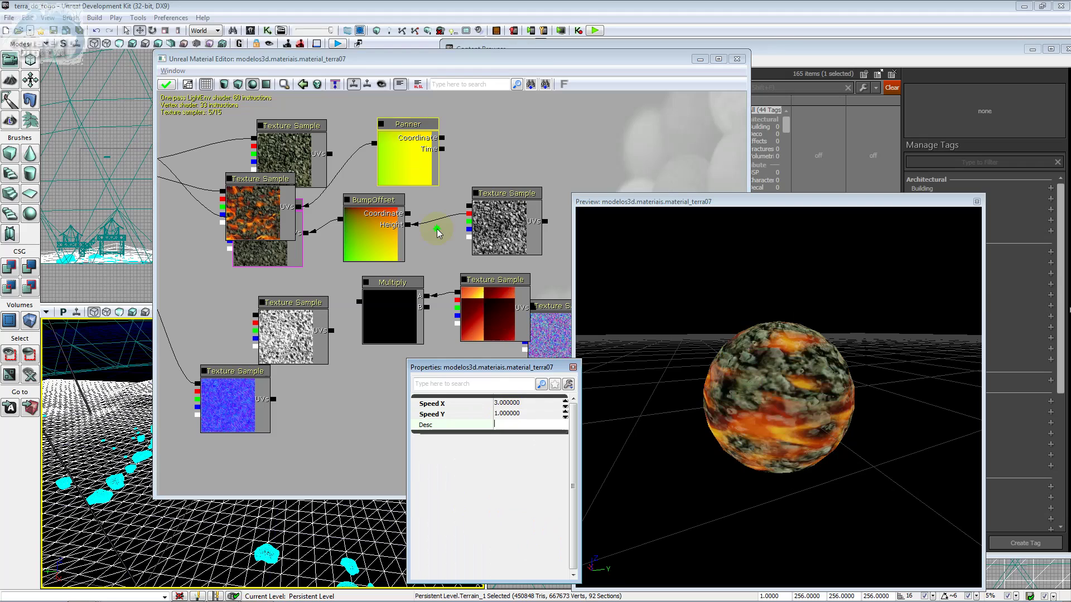
pyautogui.moveTo(350, 257); pyautogui.dragTo(148, 335)
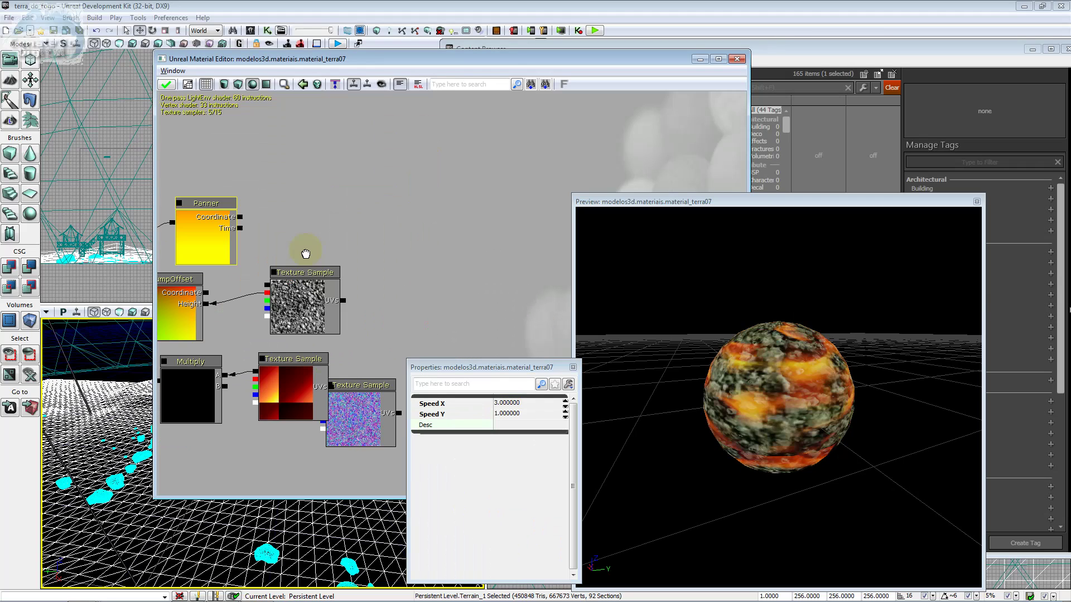
# - Add a Time node, wire it into the Panner's Time input, and close the Material Editor
pyautogui.rightClick(353, 182)
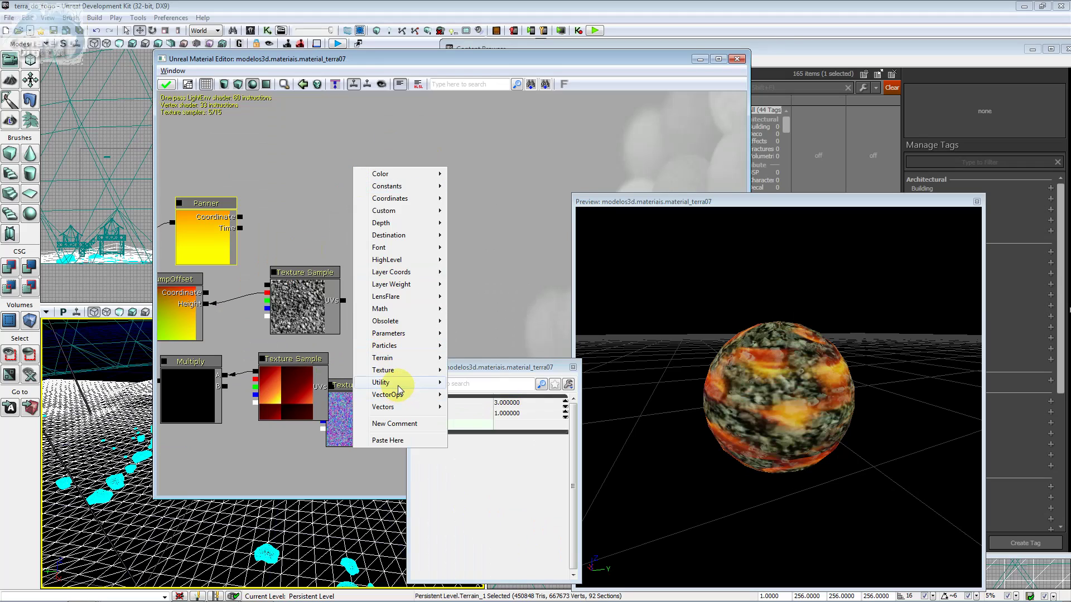
pyautogui.moveTo(415, 397)
pyautogui.click(479, 542)
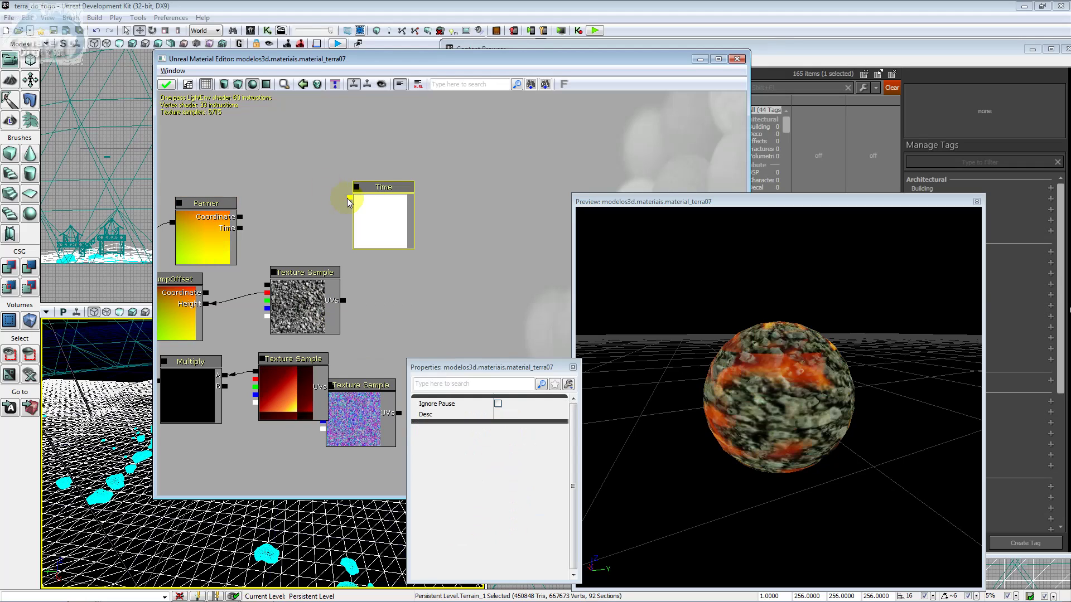
pyautogui.moveTo(271, 225); pyautogui.dragTo(293, 240)
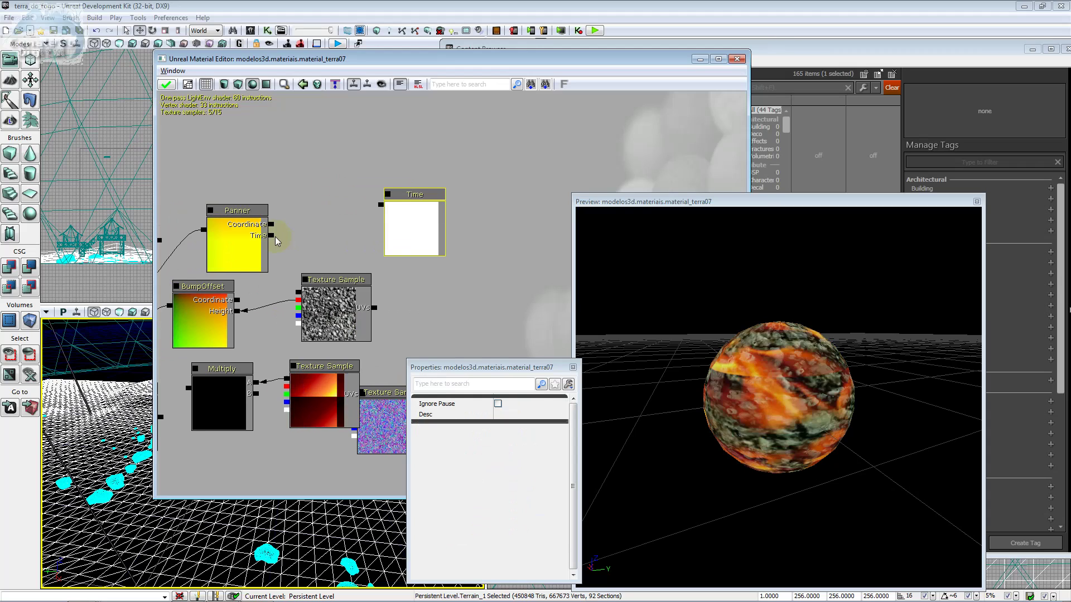
pyautogui.moveTo(272, 235); pyautogui.dragTo(405, 201)
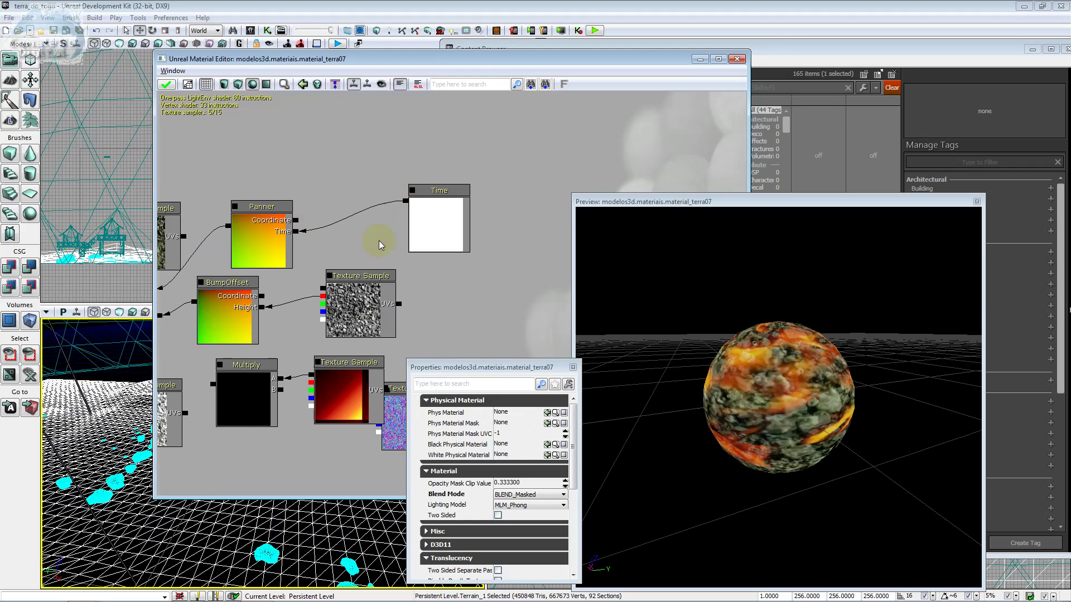
pyautogui.moveTo(379, 239)
pyautogui.mouseDown()
pyautogui.moveTo(640, 146)
pyautogui.moveTo(537, 108)
pyautogui.moveTo(433, 215)
pyautogui.mouseUp()
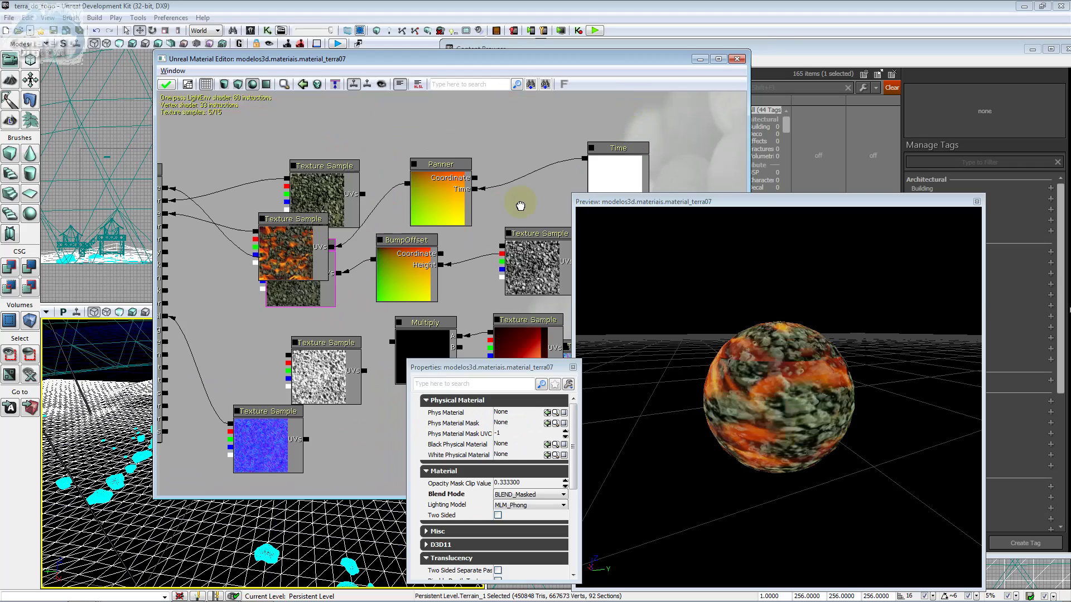
pyautogui.click(735, 59)
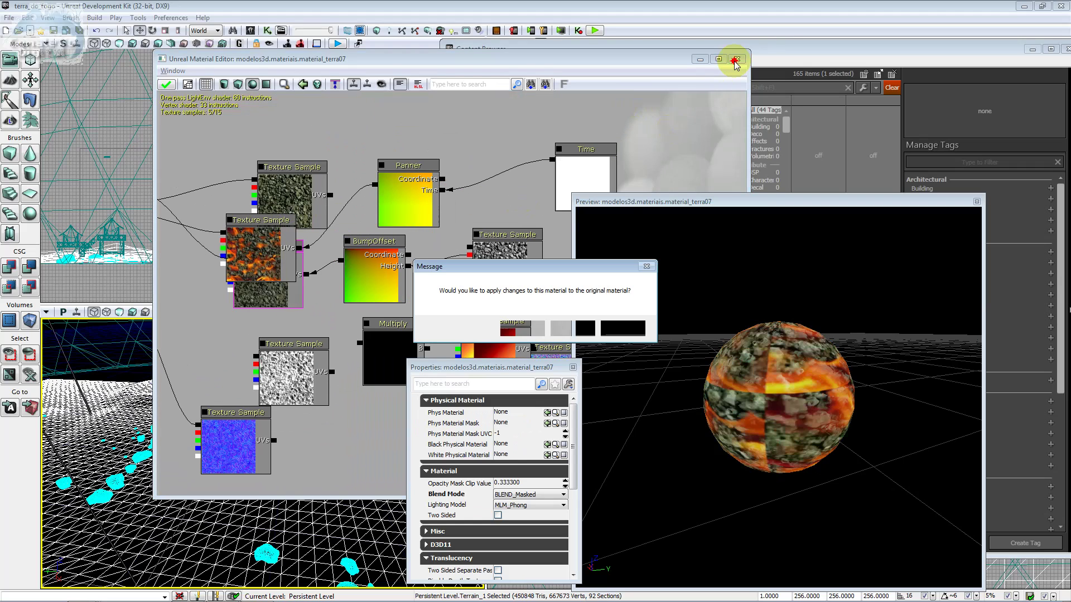
# - Apply the changes to material_terra07 and bring the level viewports forward
pyautogui.click(536, 328)
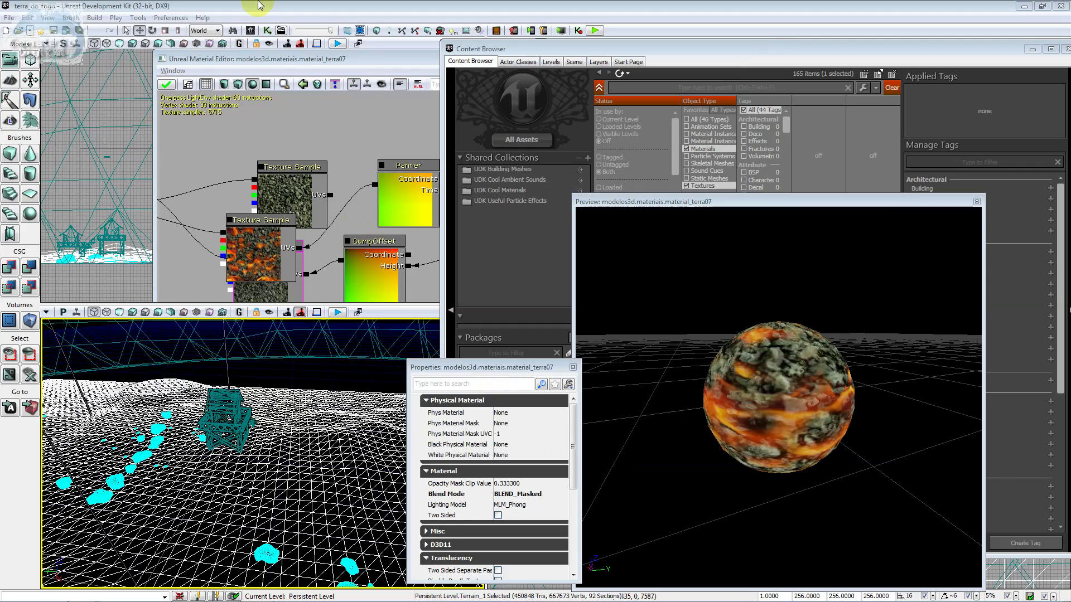
pyautogui.click(259, 6)
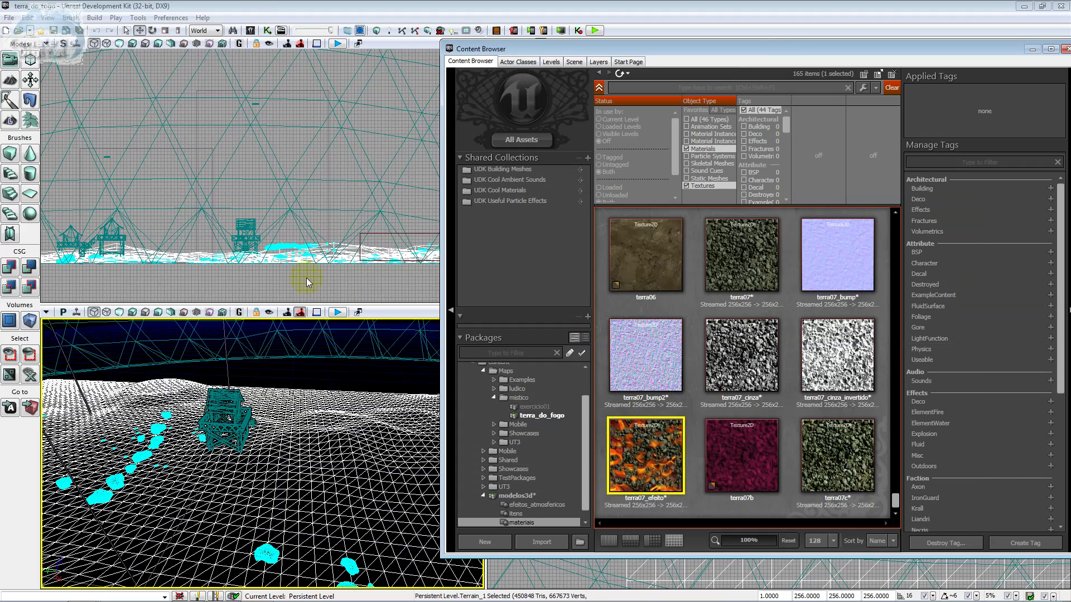
# - Inspect the lava terrain in Lit view, return to Wireframe, and launch Play In Viewport
pyautogui.click(119, 311)
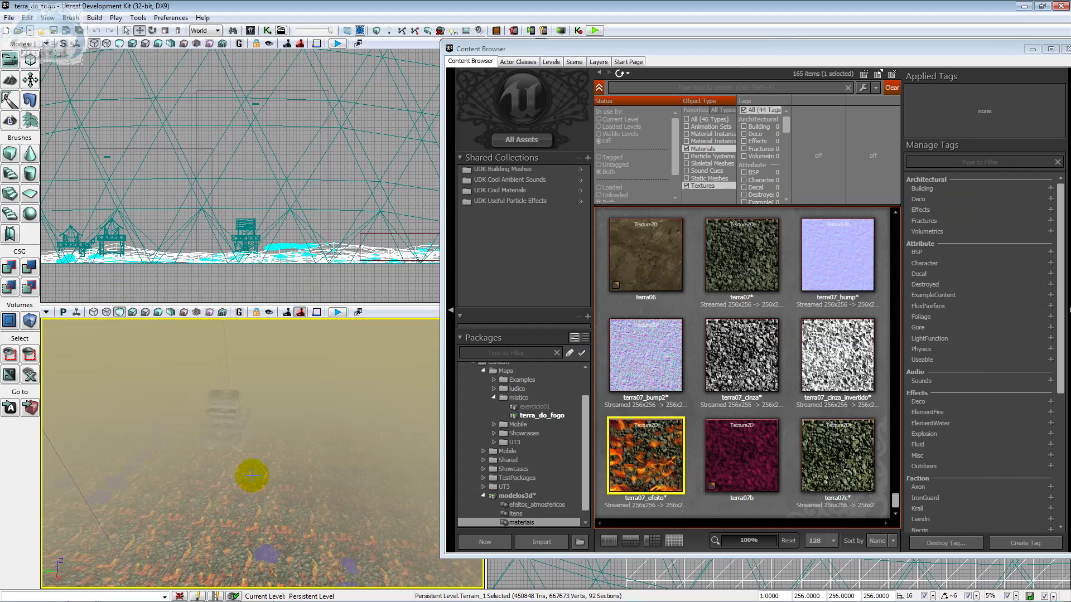
pyautogui.moveTo(252, 475); pyautogui.dragTo(252, 536, button='right')
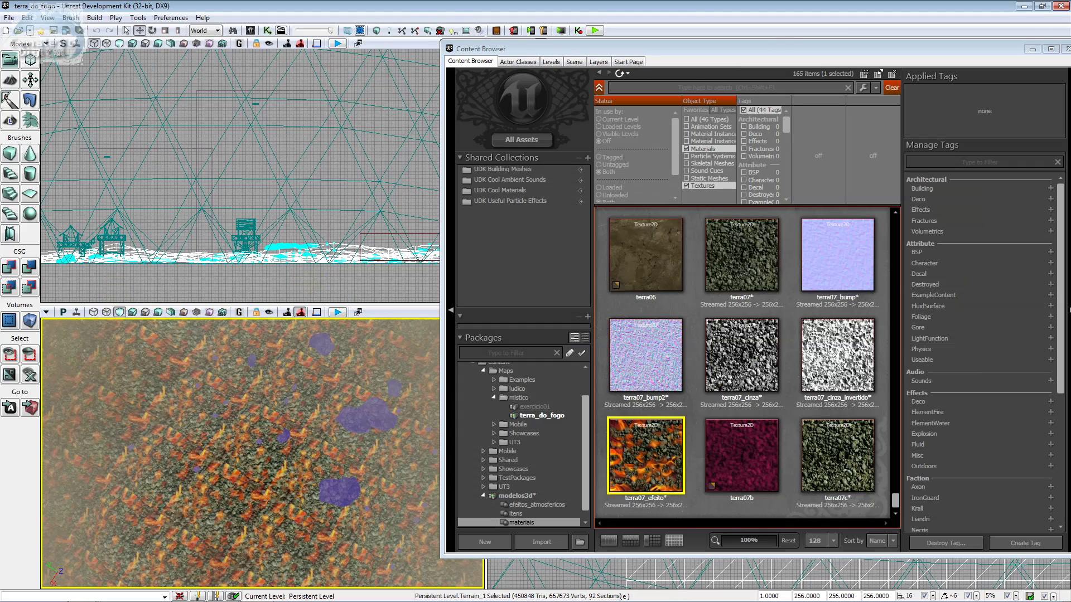
pyautogui.moveTo(252, 475); pyautogui.dragTo(253, 472, button='right')
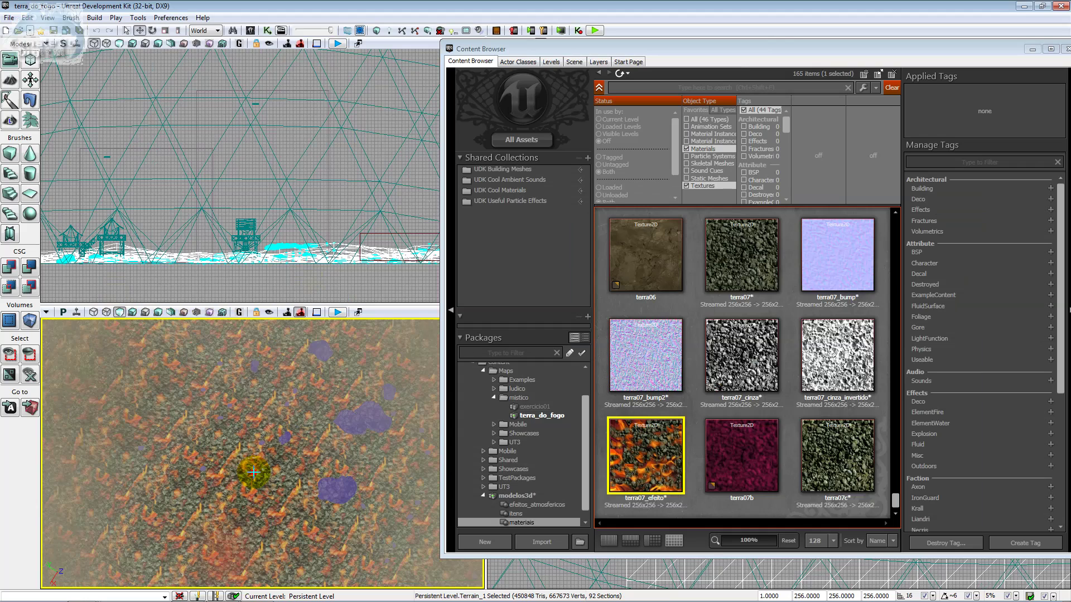
pyautogui.moveTo(253, 473); pyautogui.dragTo(254, 455)
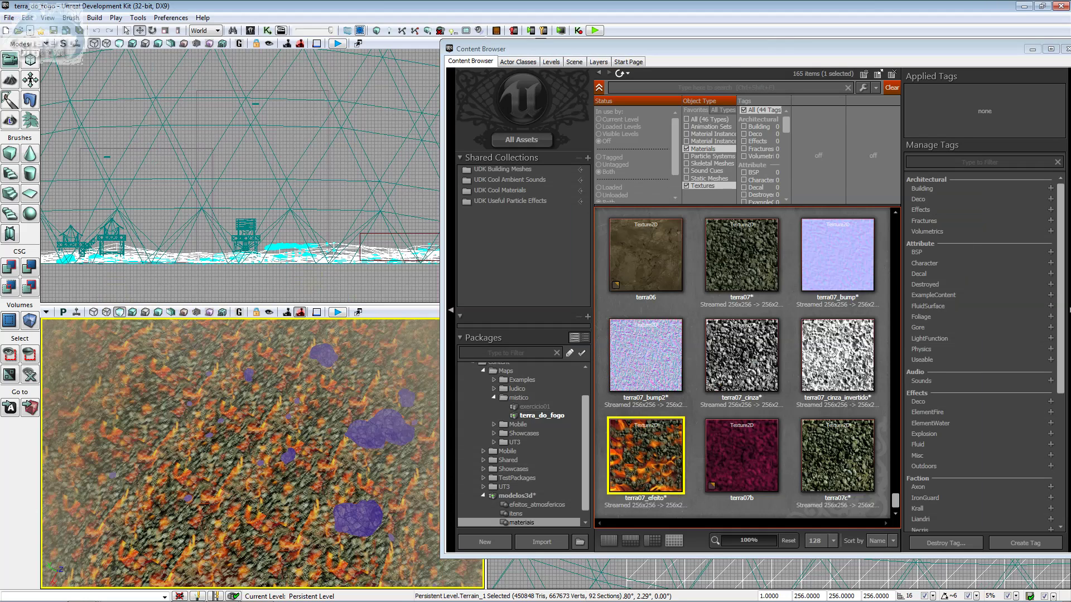
pyautogui.moveTo(276, 424); pyautogui.dragTo(276, 391, button='right')
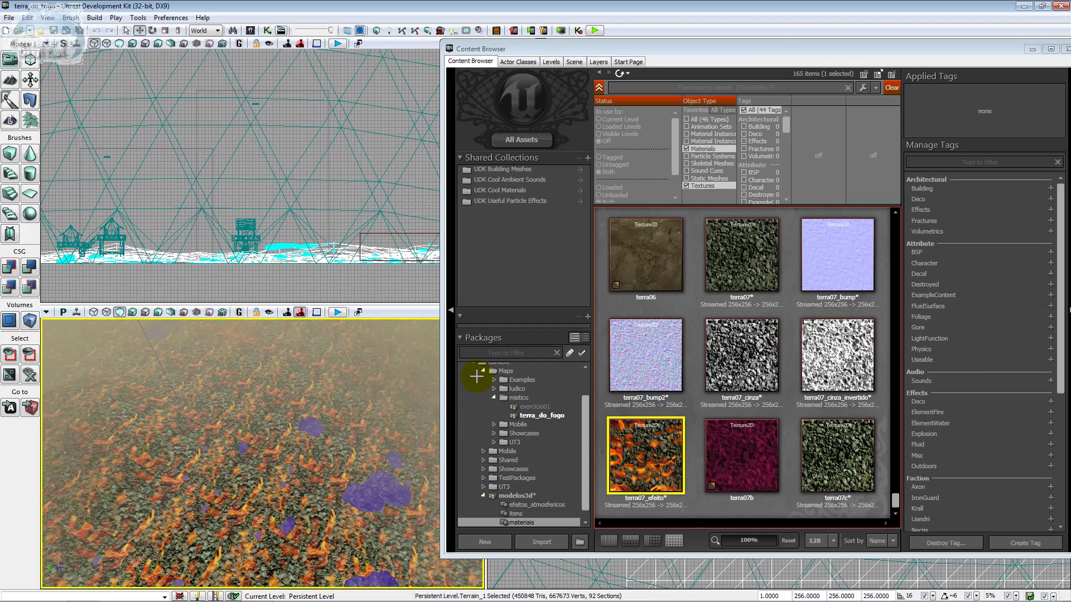
pyautogui.click(106, 312)
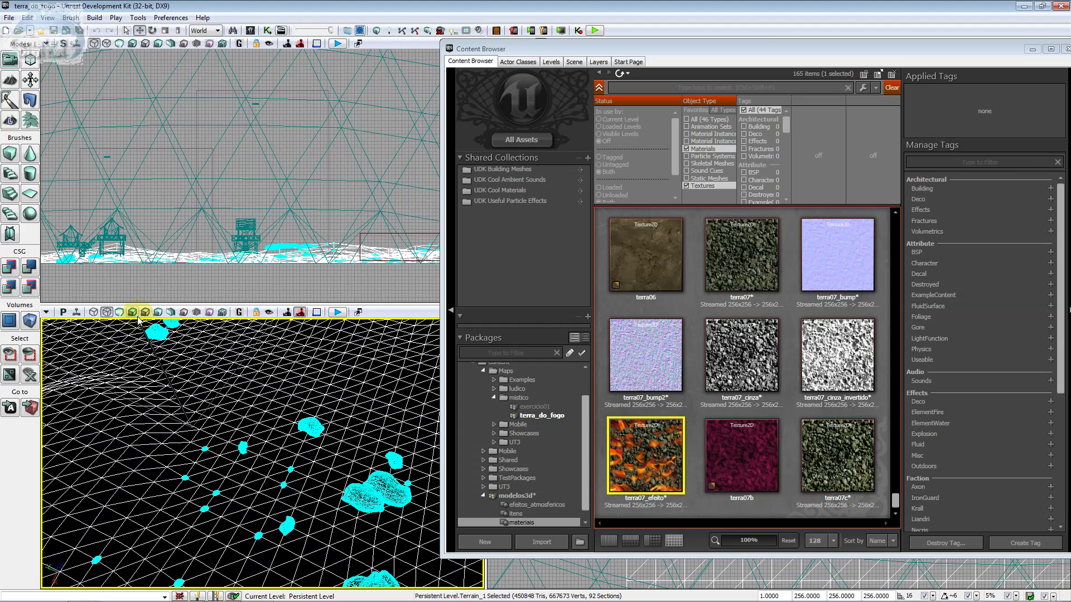
pyautogui.click(339, 312)
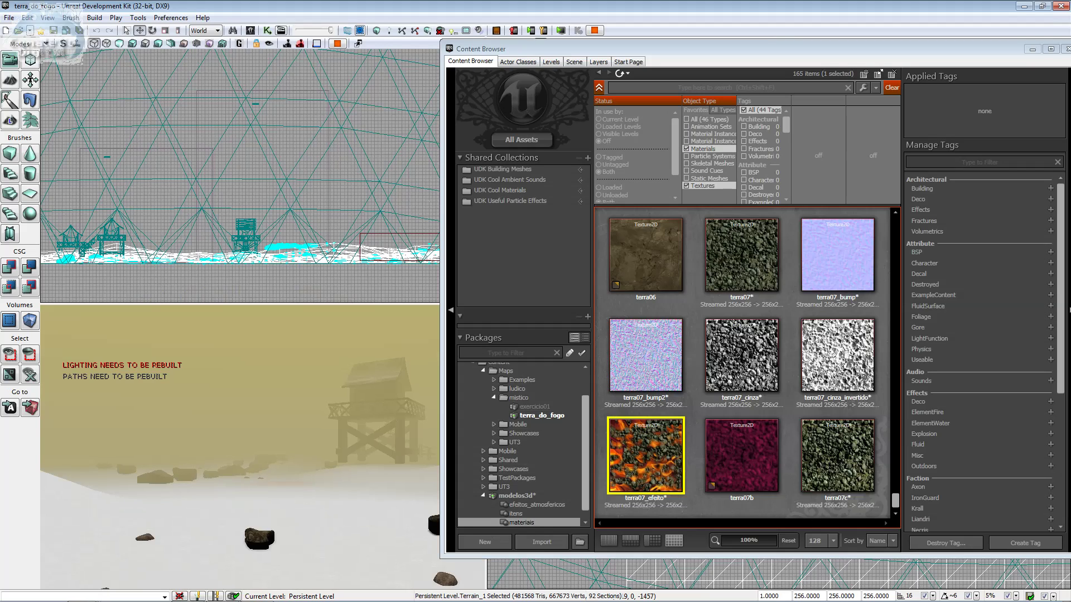
# - Stop the play session with Esc, select the terra07b texture, and scroll the Content Browser
pyautogui.press('Escape')
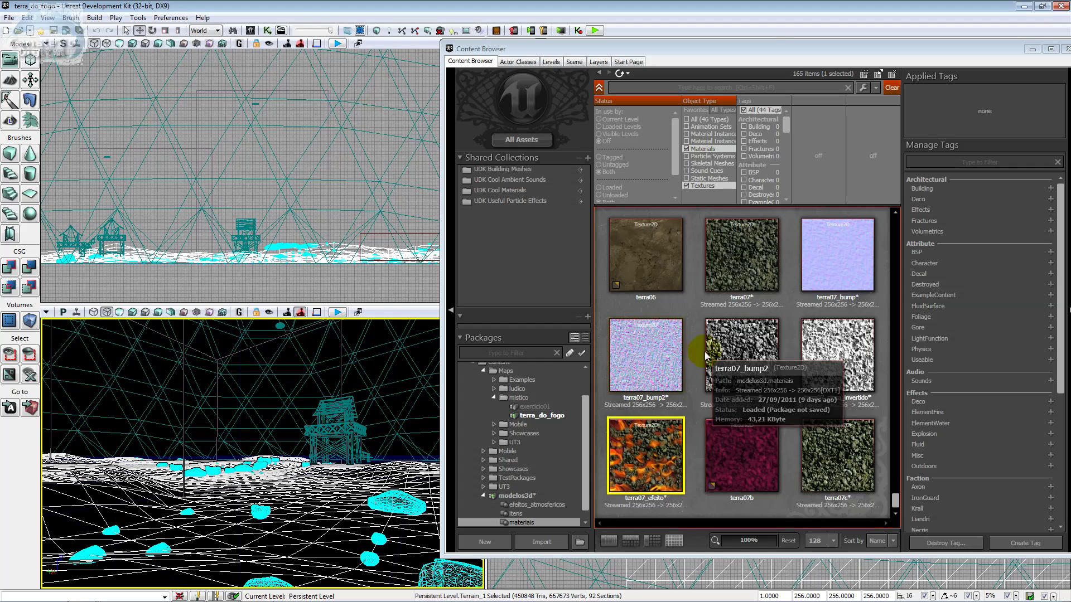
pyautogui.click(737, 454)
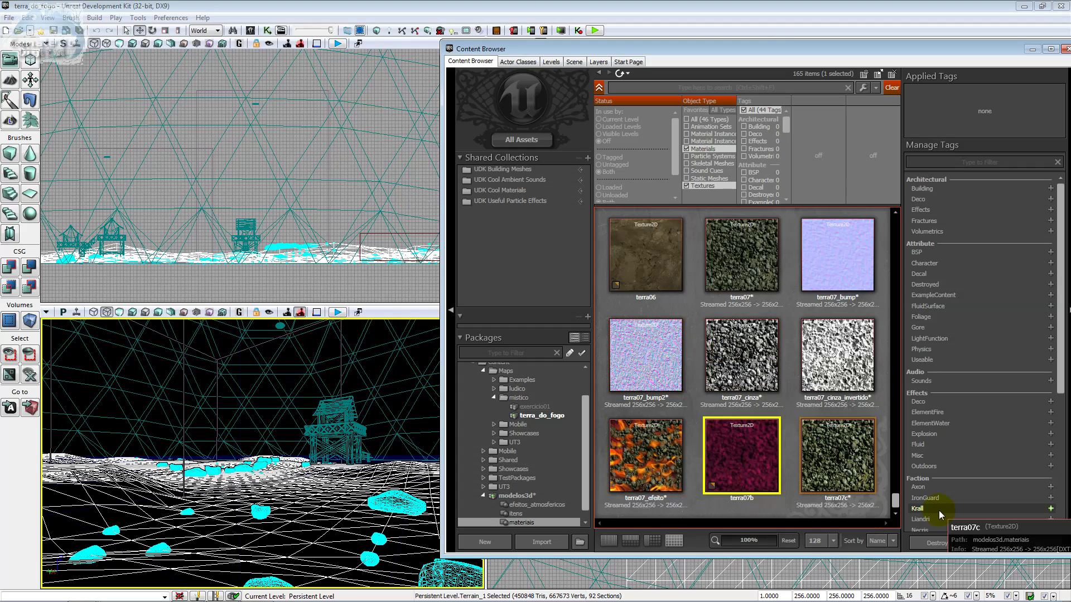
pyautogui.moveTo(895, 500); pyautogui.dragTo(904, 352)
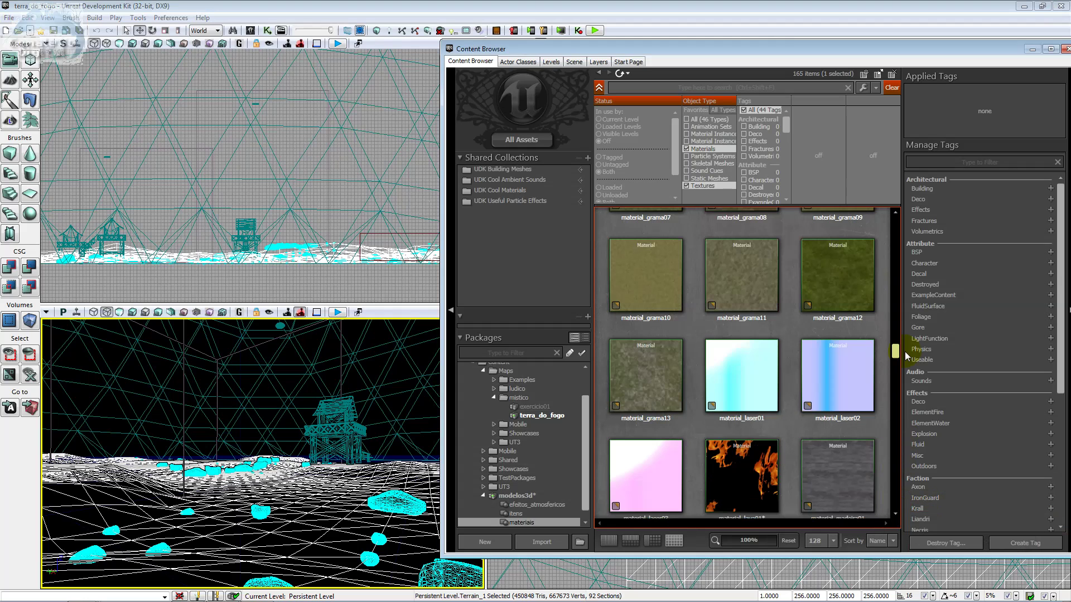
# - Close the material_lava01 editor and maximize the Content Browser
pyautogui.click(638, 487)
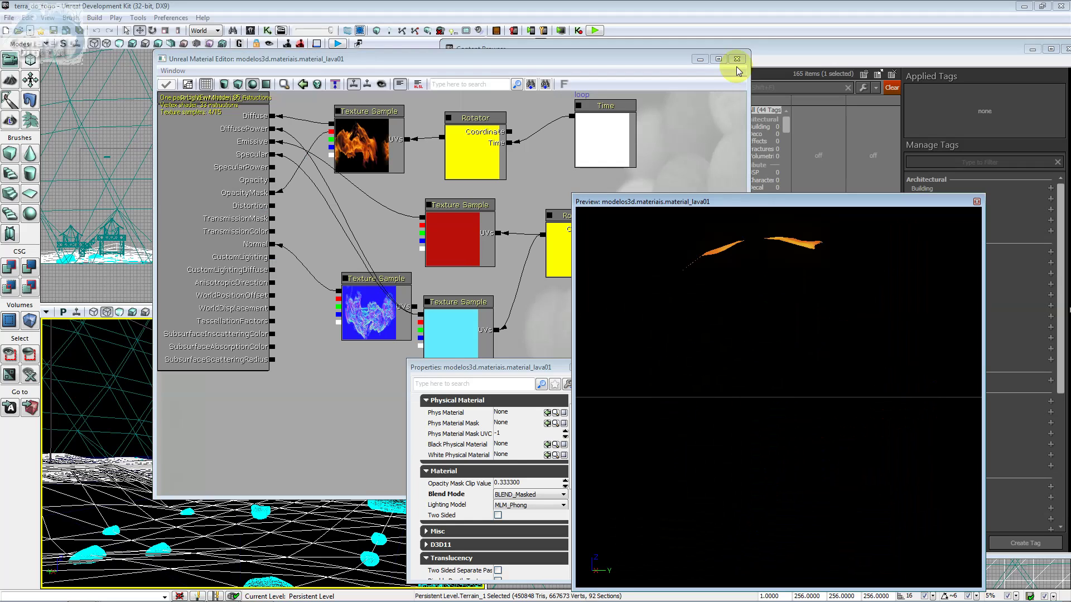
pyautogui.click(737, 59)
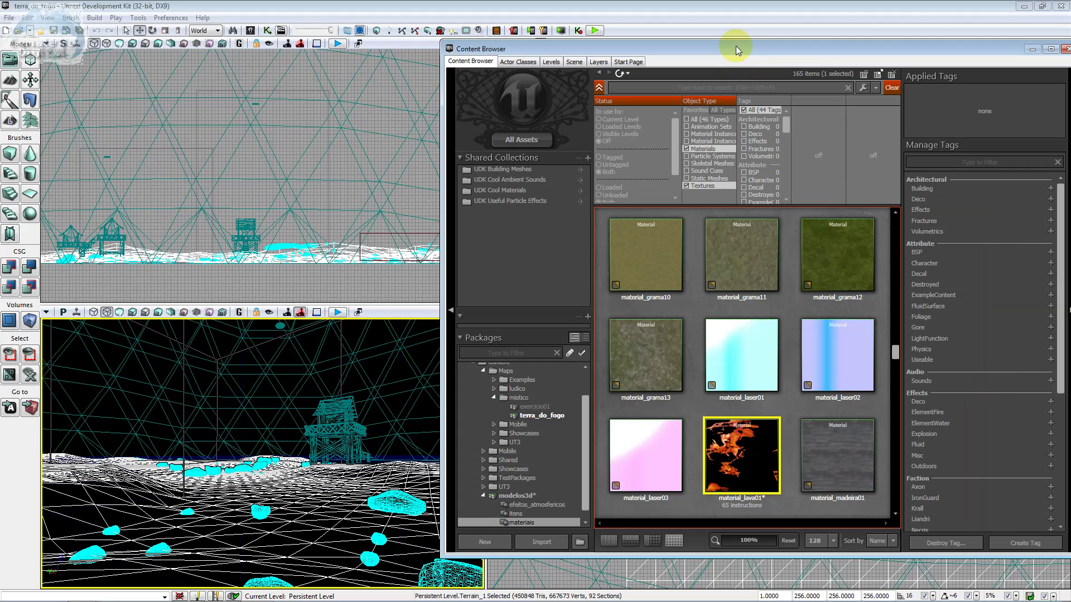
pyautogui.doubleClick(735, 46)
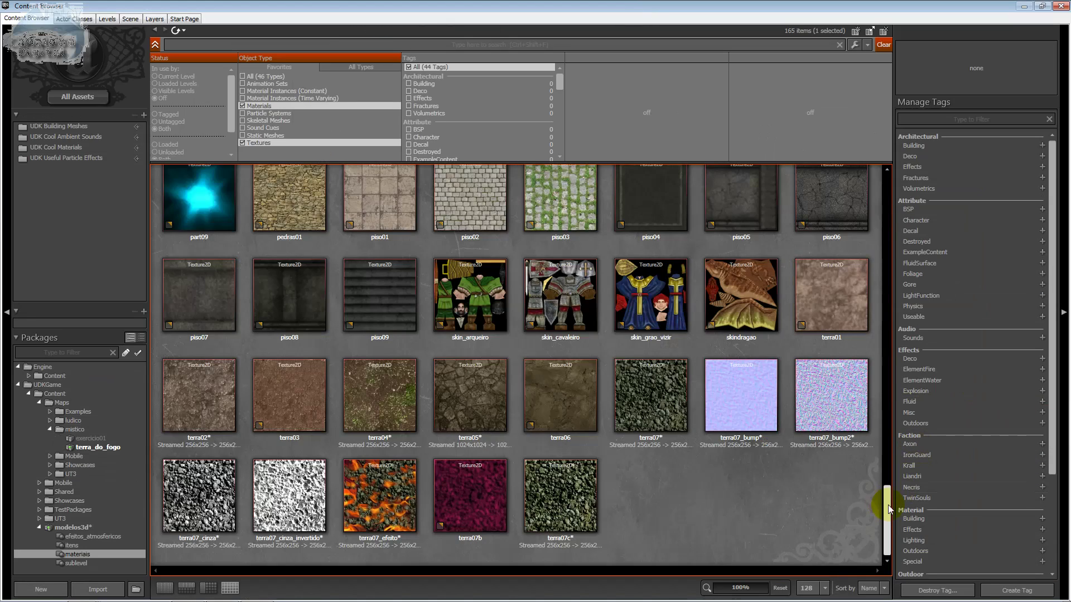
pyautogui.moveTo(888, 504); pyautogui.dragTo(889, 537)
# - Hide textures, search the assets for "terra", and select material_terra07
pyautogui.click(391, 508)
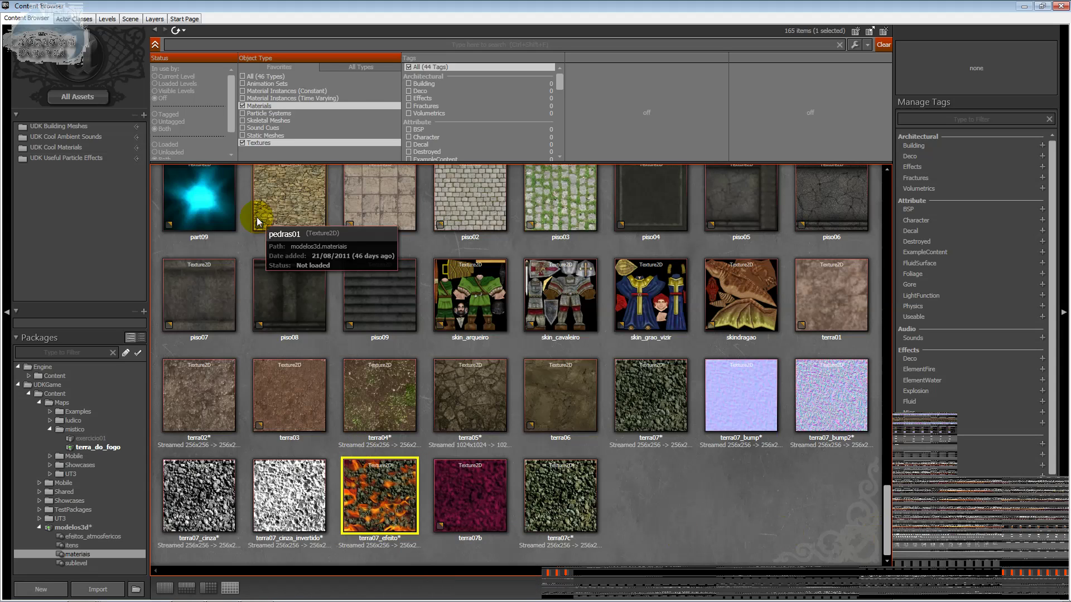
pyautogui.click(243, 143)
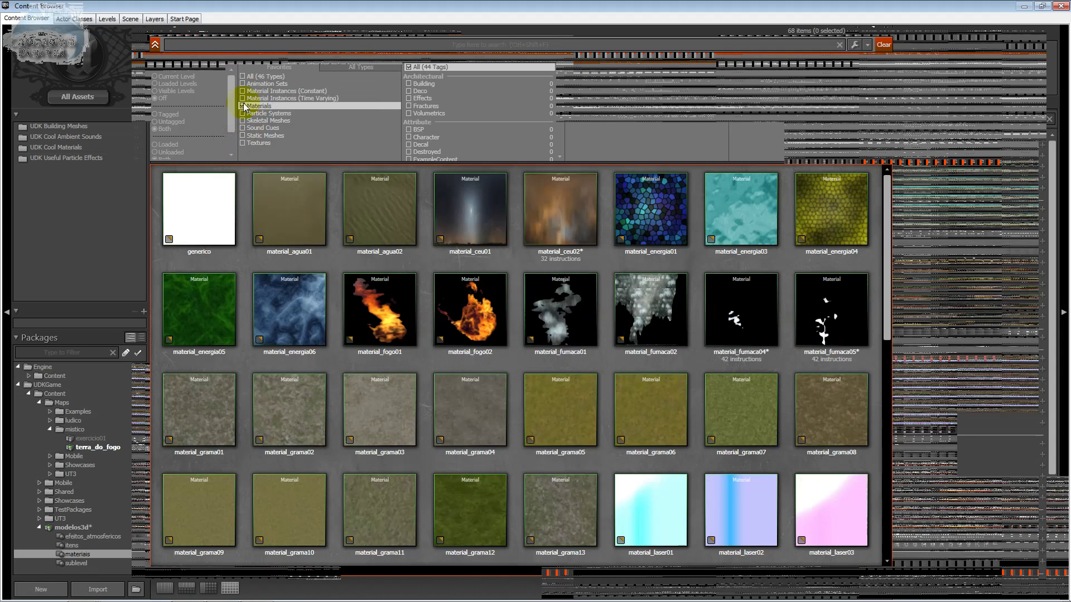
pyautogui.click(240, 42)
pyautogui.write('lava')
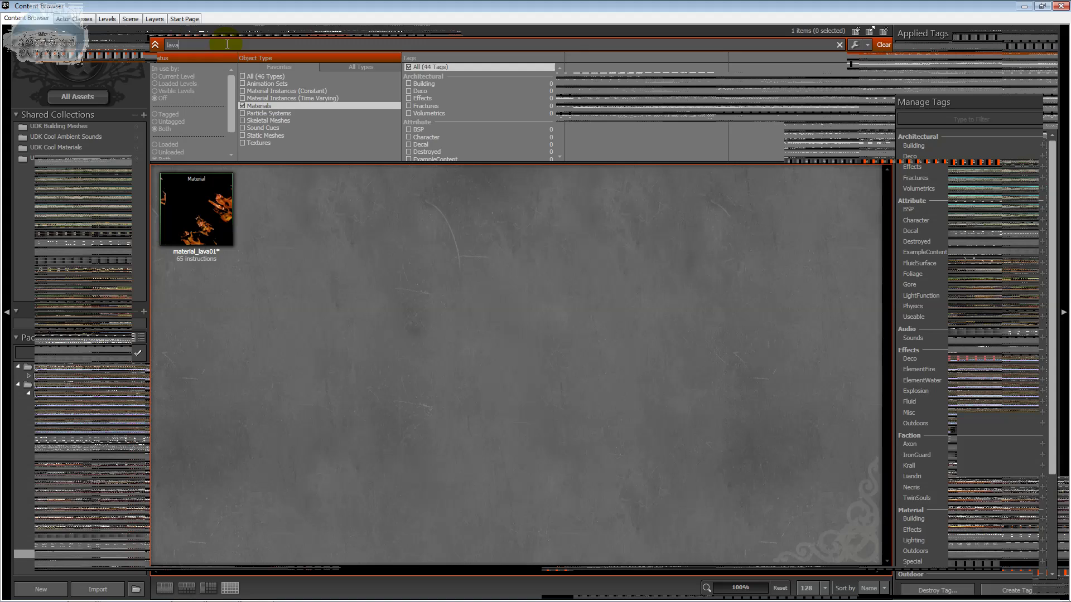
pyautogui.doubleClick(203, 44)
pyautogui.write('ten')
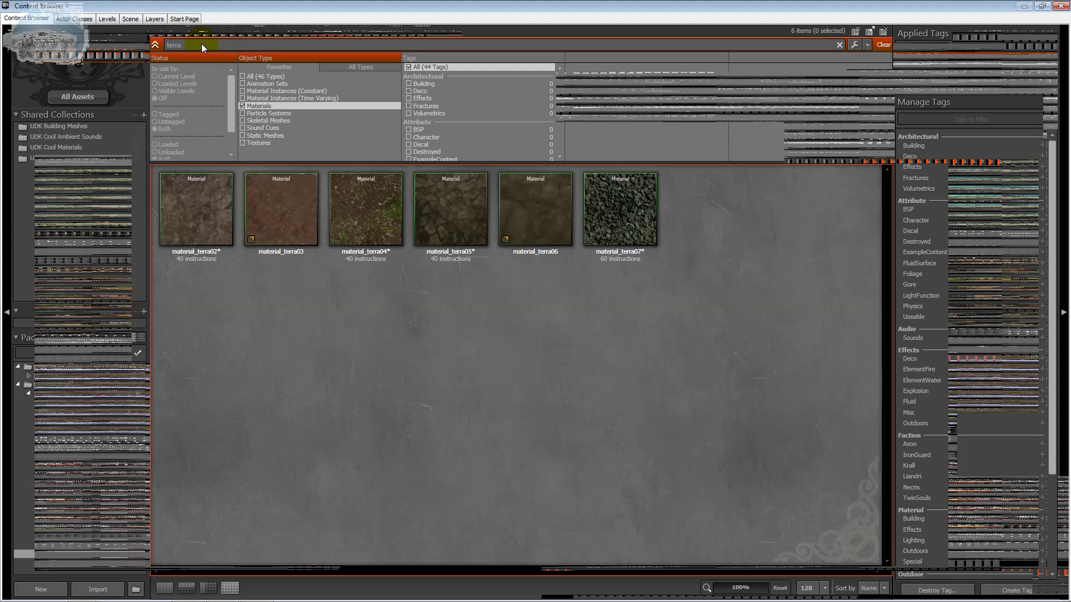
pyautogui.click(595, 221)
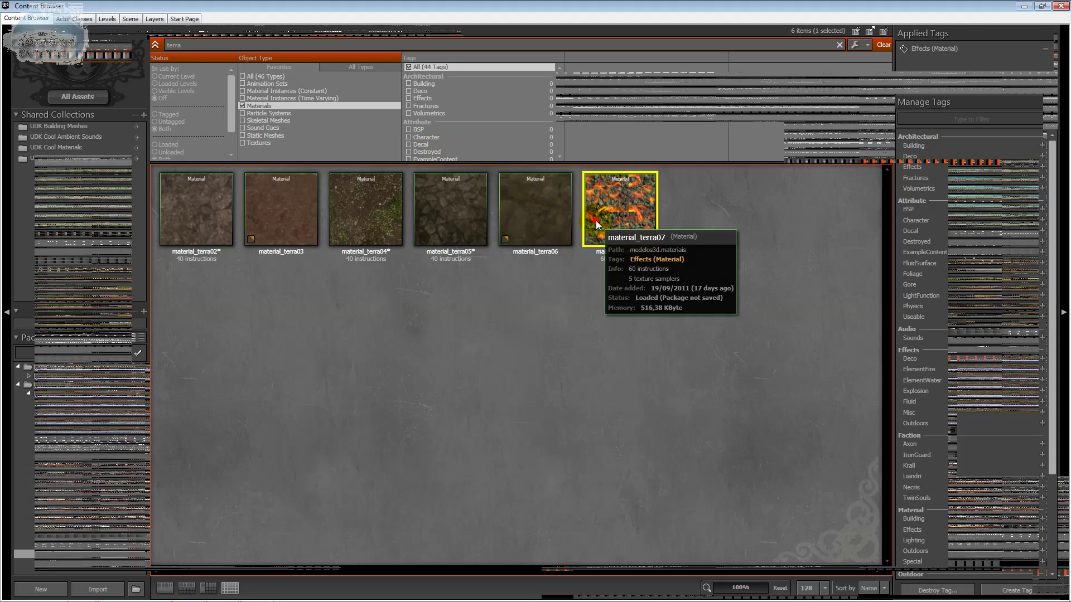
# - Open material_terra07 and move the lava texture's link from Emissive to Specular
pyautogui.doubleClick(595, 220)
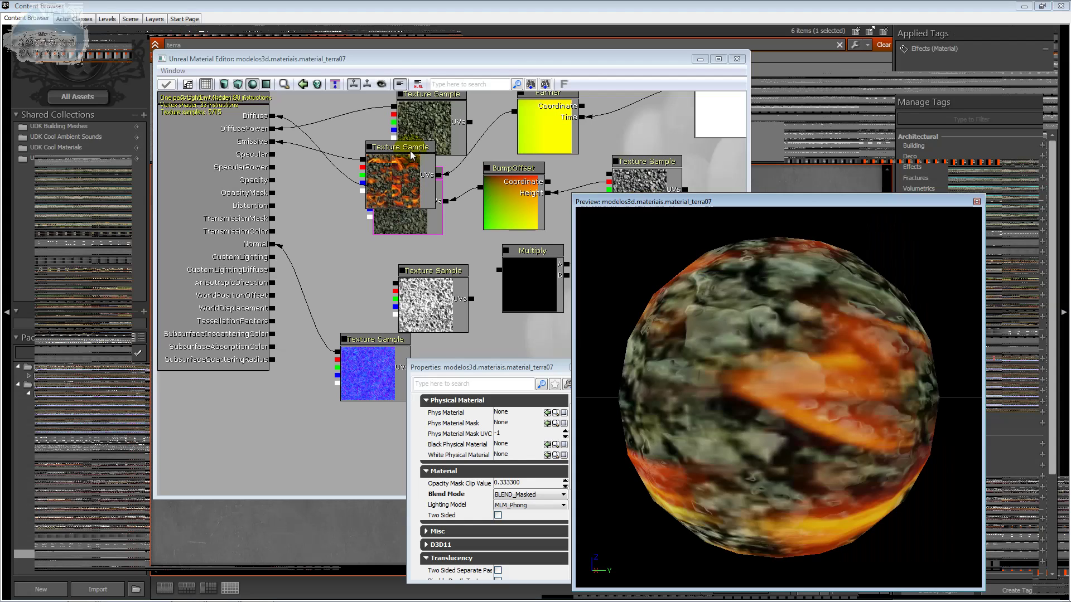
pyautogui.click(361, 161)
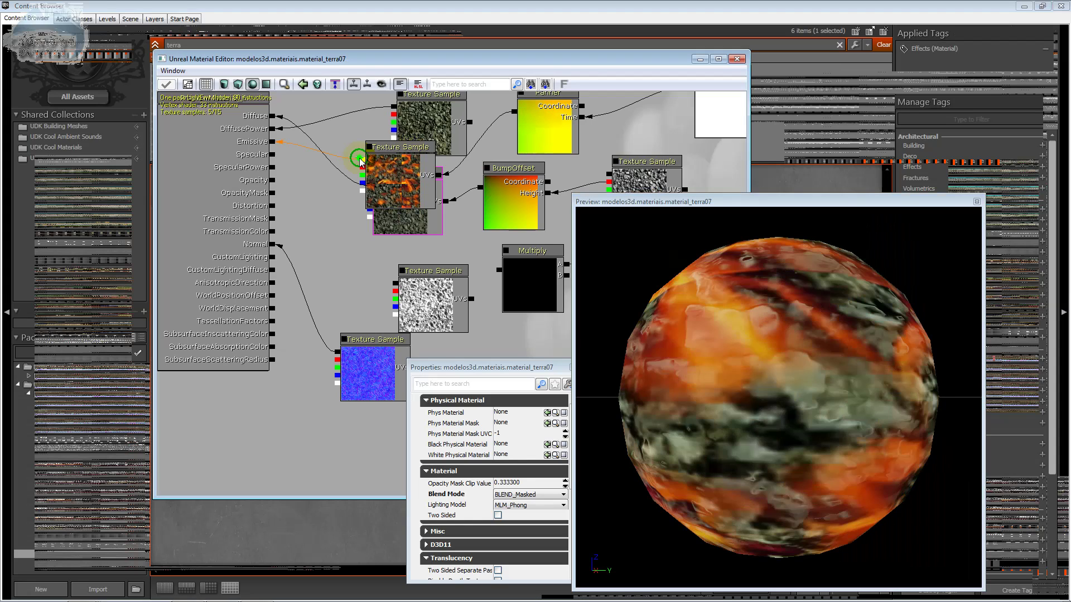
pyautogui.rightClick(361, 160)
pyautogui.click(373, 156)
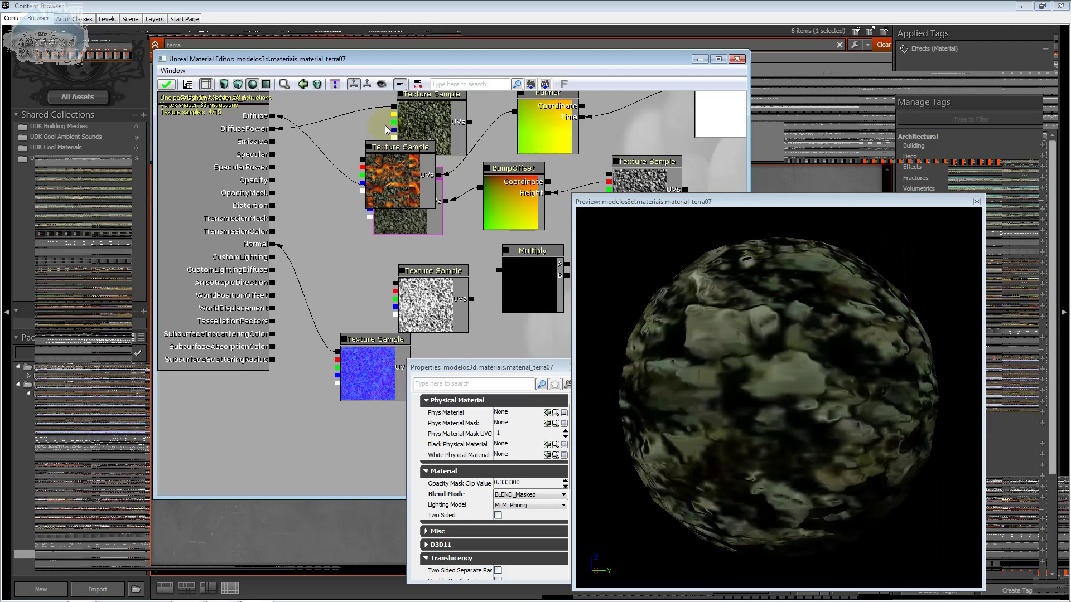
pyautogui.click(362, 160)
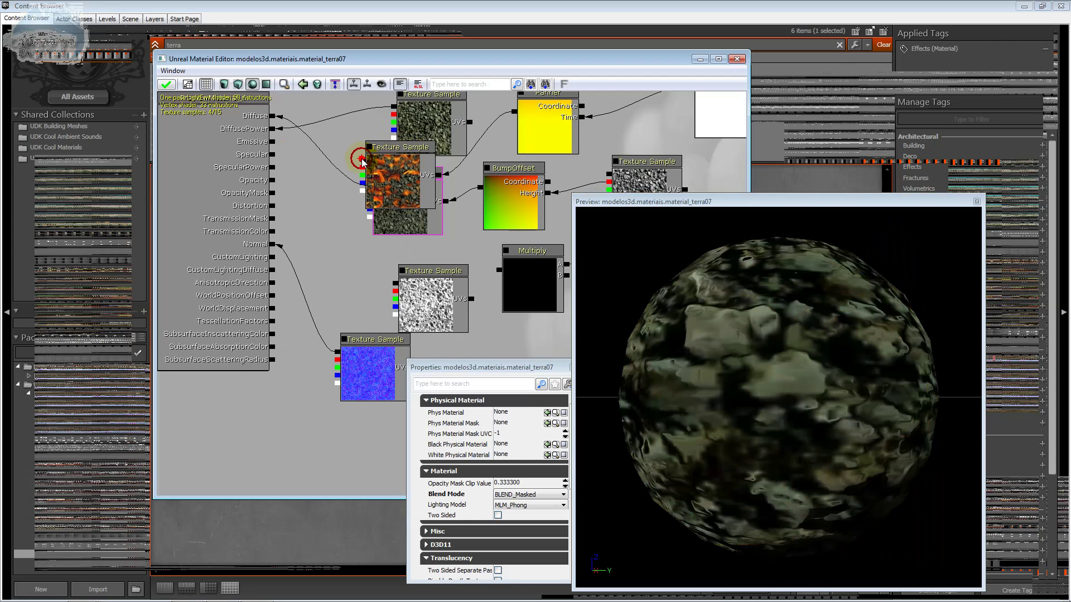
pyautogui.moveTo(361, 160); pyautogui.dragTo(275, 157)
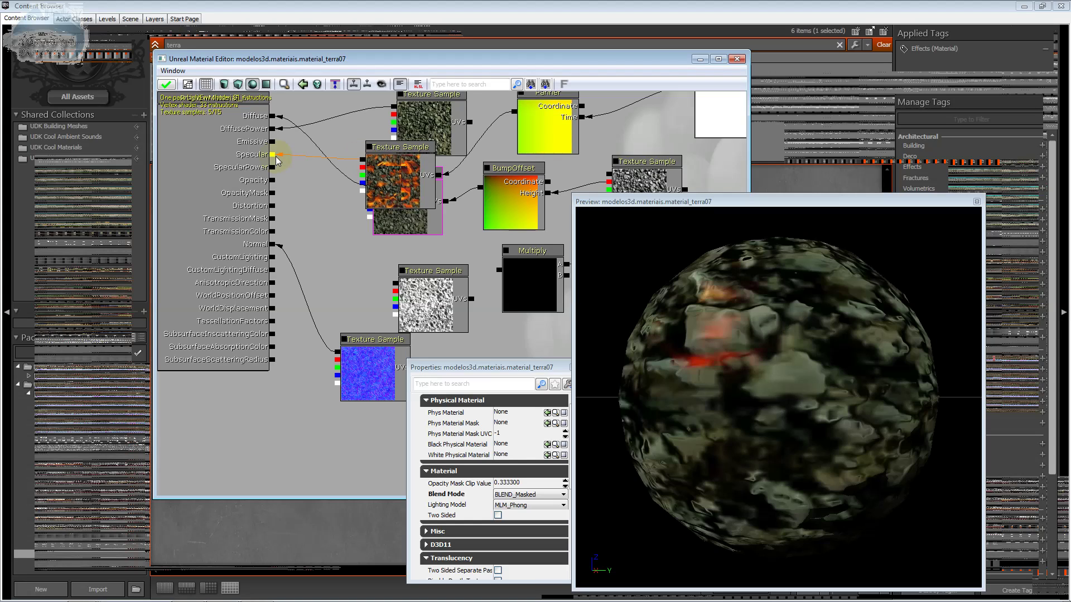
# - Disconnect the lava texture from Specular and select the lava Texture Sample node
pyautogui.scroll(-5, 643, 349)
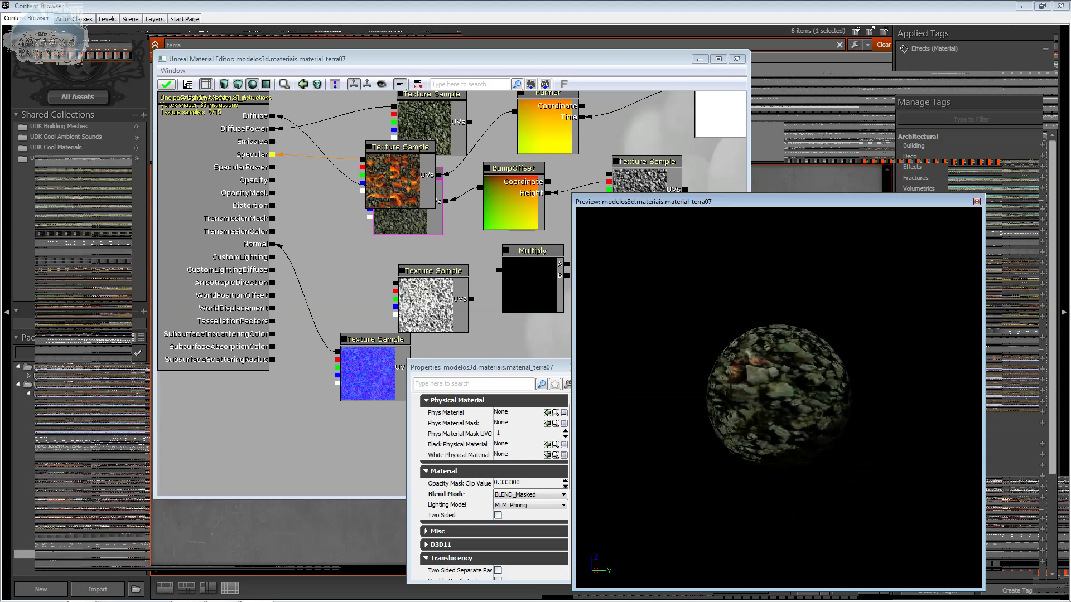
pyautogui.moveTo(643, 349); pyautogui.dragTo(635, 355)
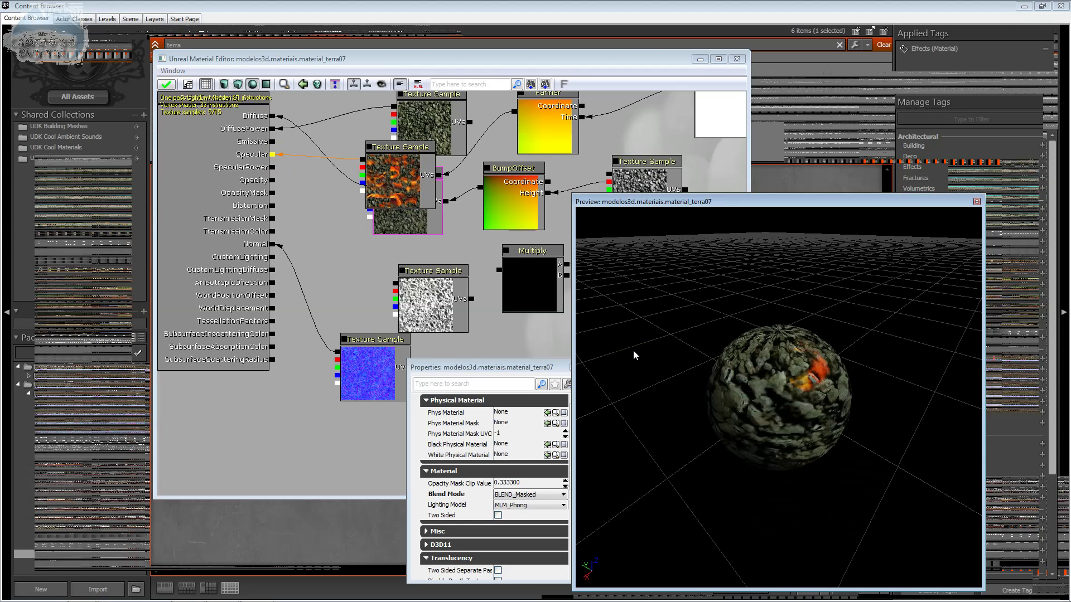
pyautogui.click(346, 149)
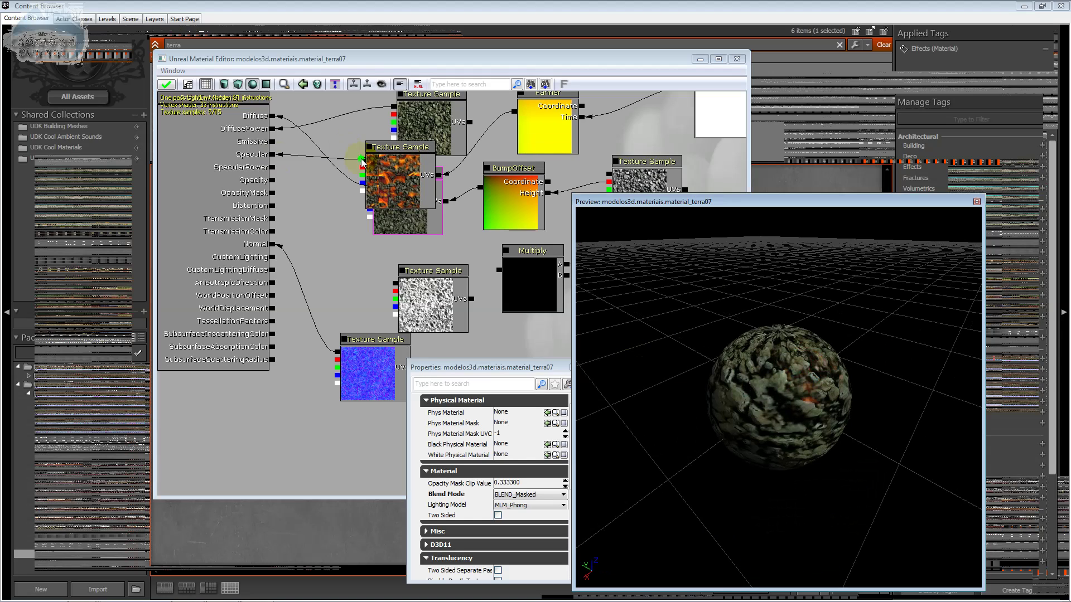
pyautogui.rightClick(362, 144)
pyautogui.click(411, 150)
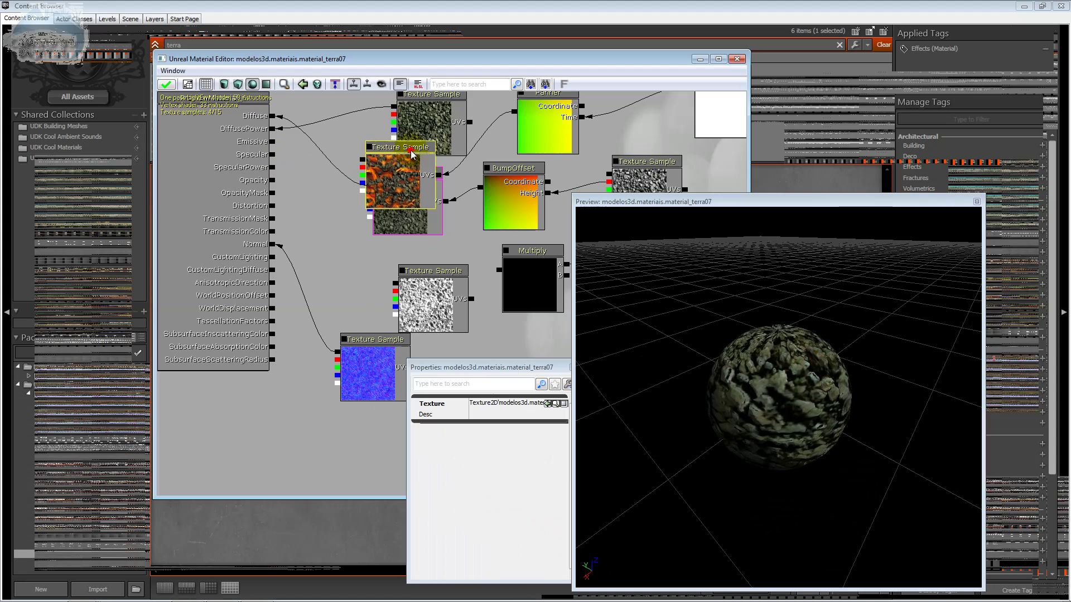
pyautogui.click(318, 162)
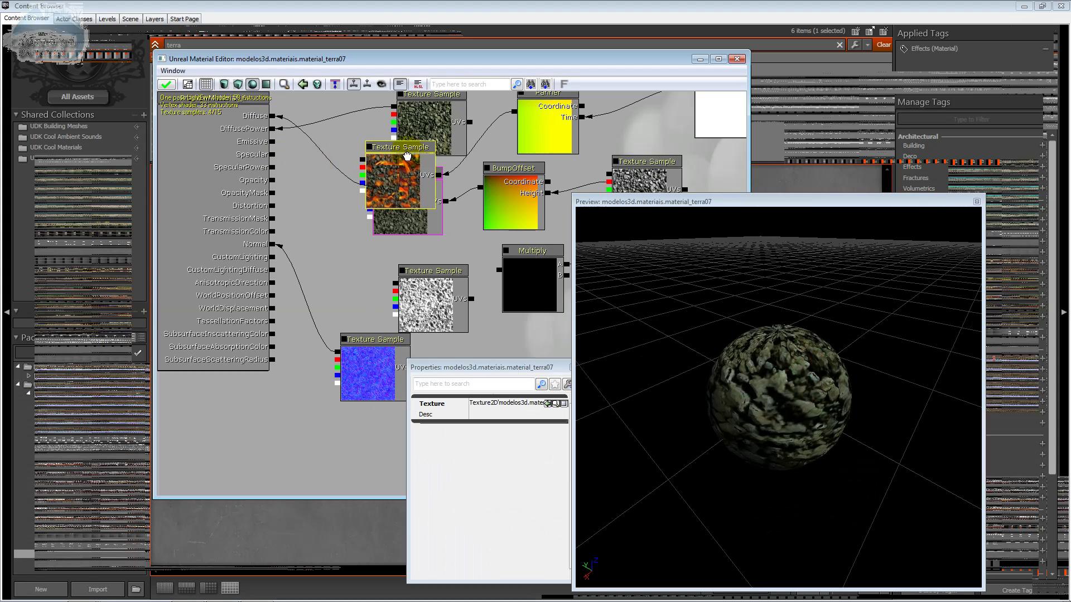
pyautogui.moveTo(407, 156); pyautogui.dragTo(329, 166)
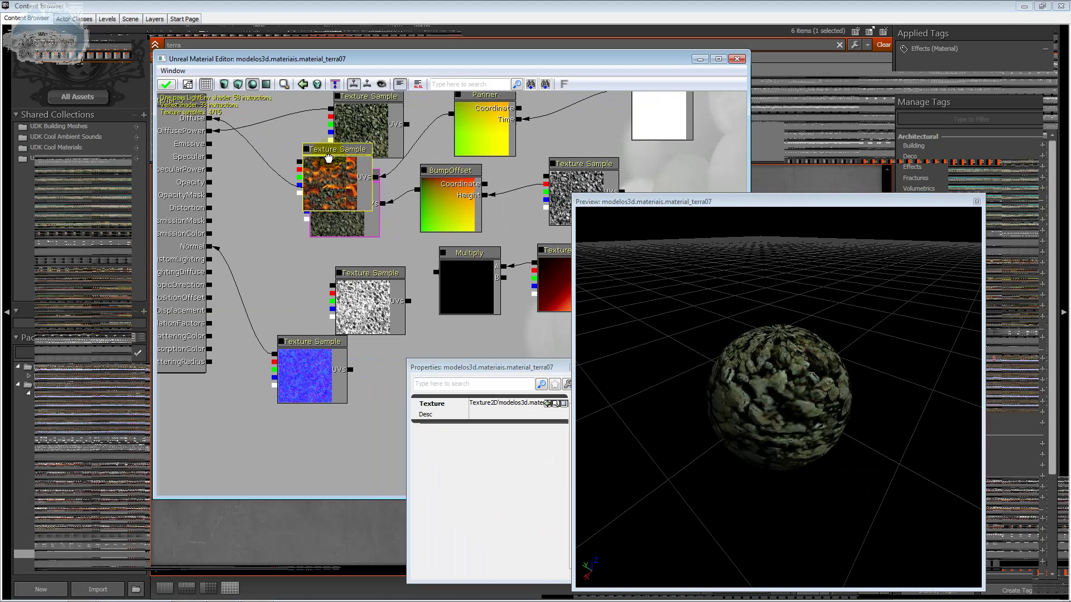
pyautogui.click(442, 117)
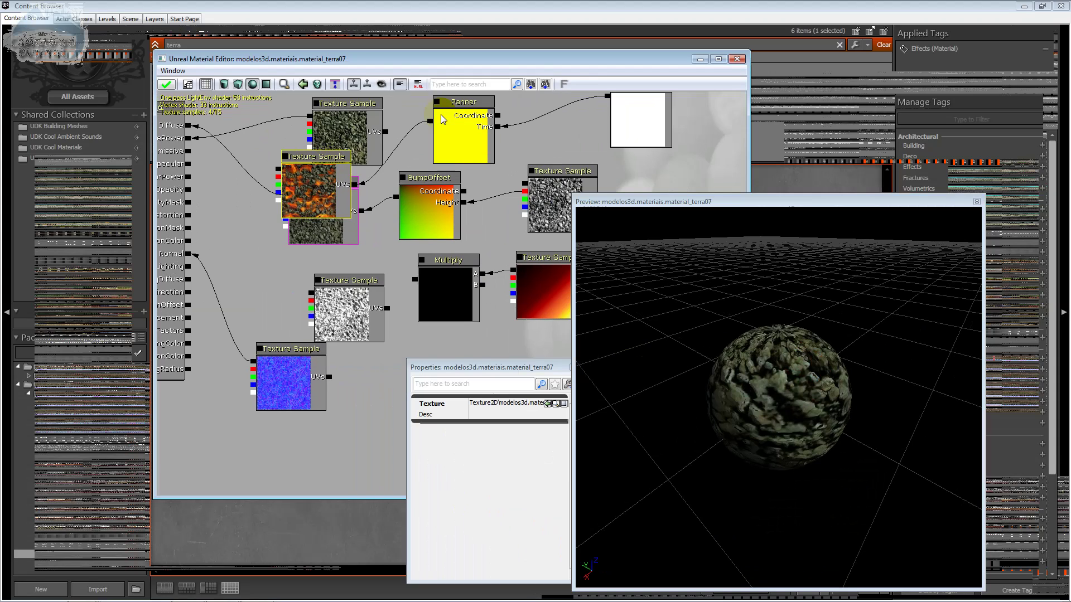
# - Delete the lava Texture Sample and connect the Panner output to the top texture's UVs
pyautogui.press('Delete')
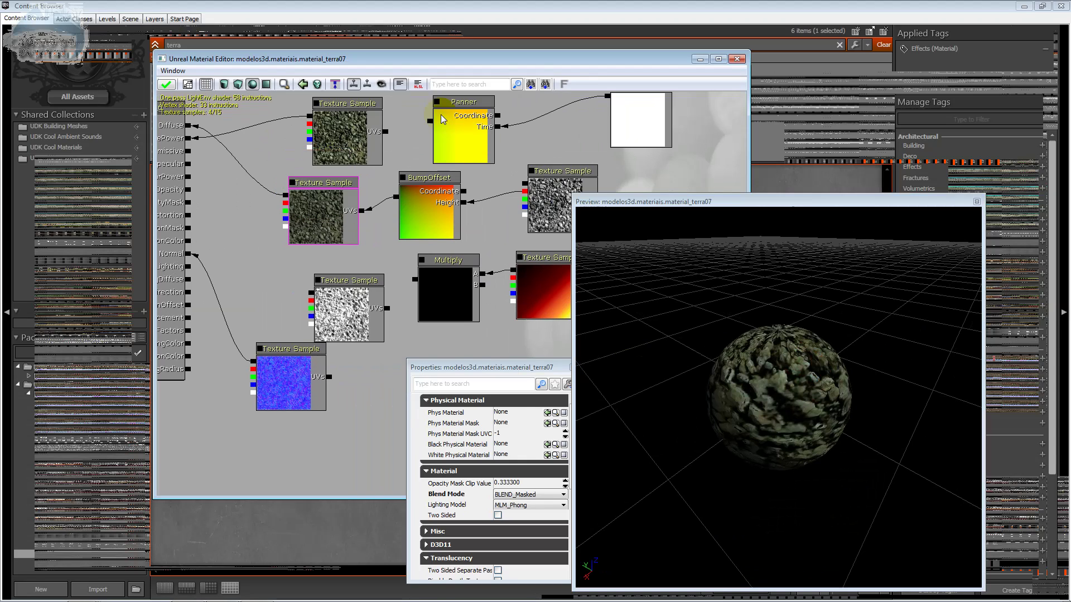
pyautogui.click(423, 120)
pyautogui.moveTo(429, 121); pyautogui.dragTo(387, 133)
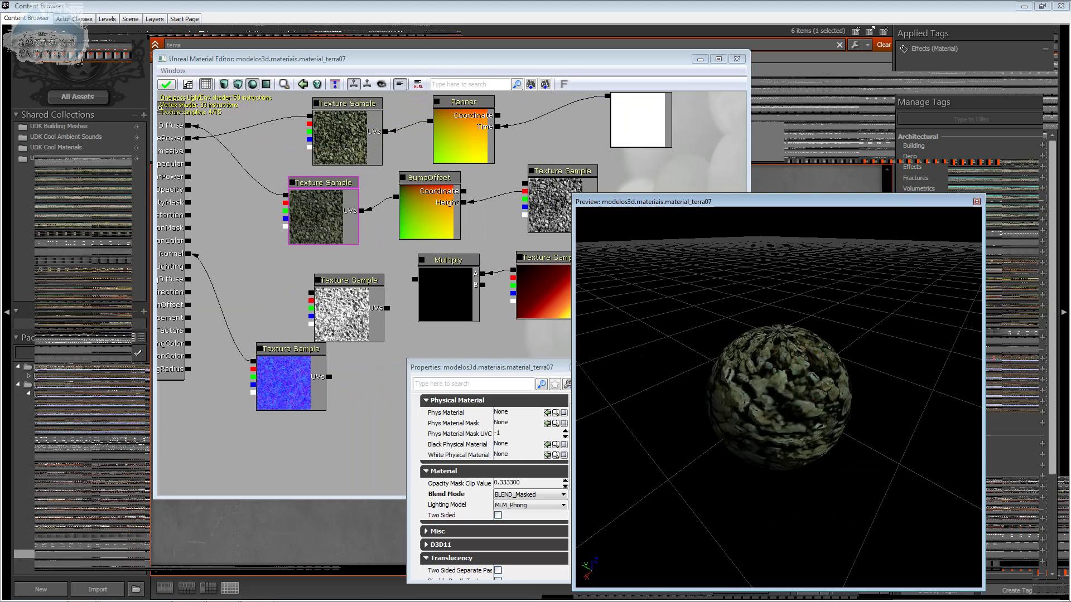
pyautogui.scroll(3, 779, 396)
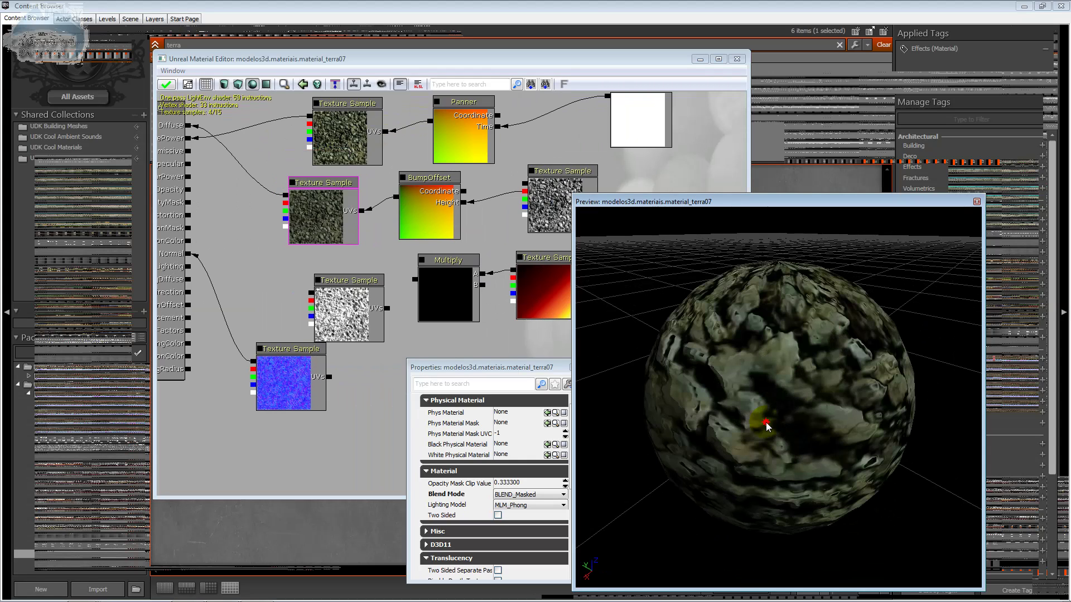
pyautogui.moveTo(766, 426)
pyautogui.mouseDown()
pyautogui.moveTo(766, 402)
pyautogui.moveTo(468, 322)
pyautogui.mouseUp()
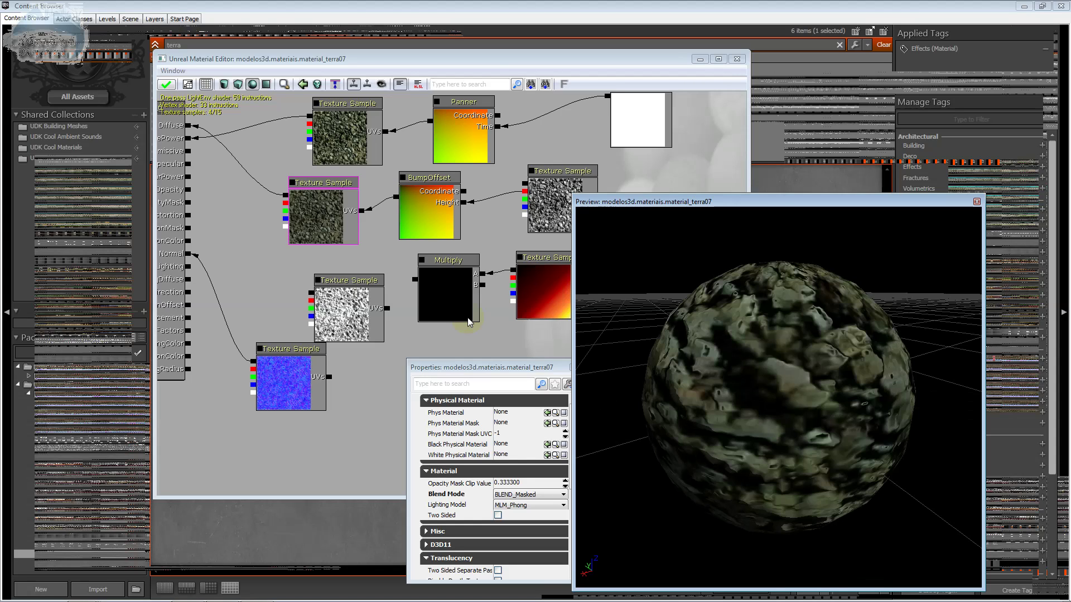
pyautogui.moveTo(466, 334); pyautogui.dragTo(579, 329)
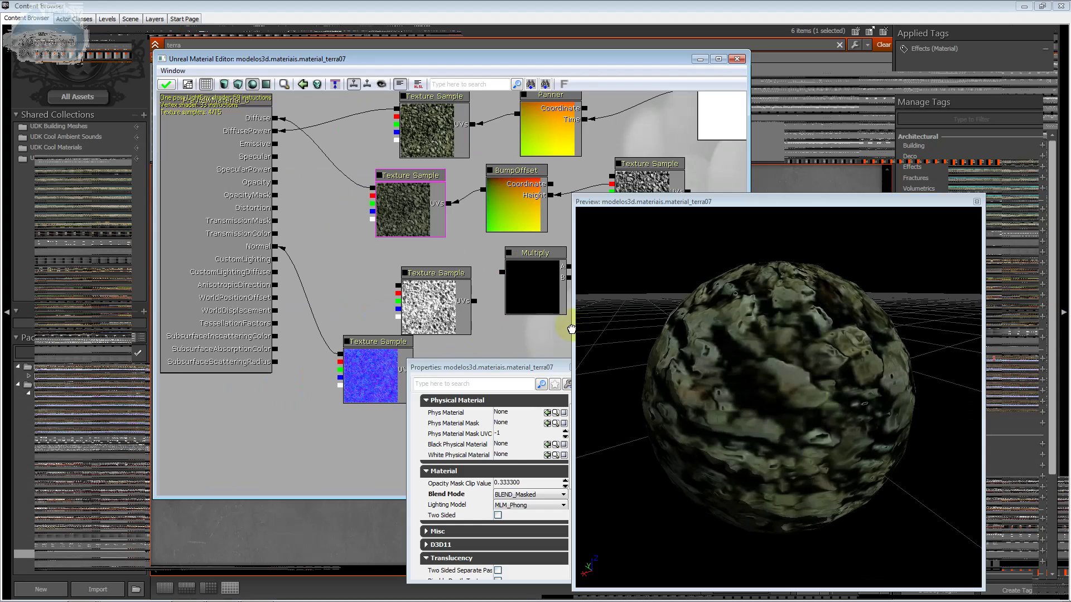
pyautogui.moveTo(578, 329); pyautogui.dragTo(572, 329)
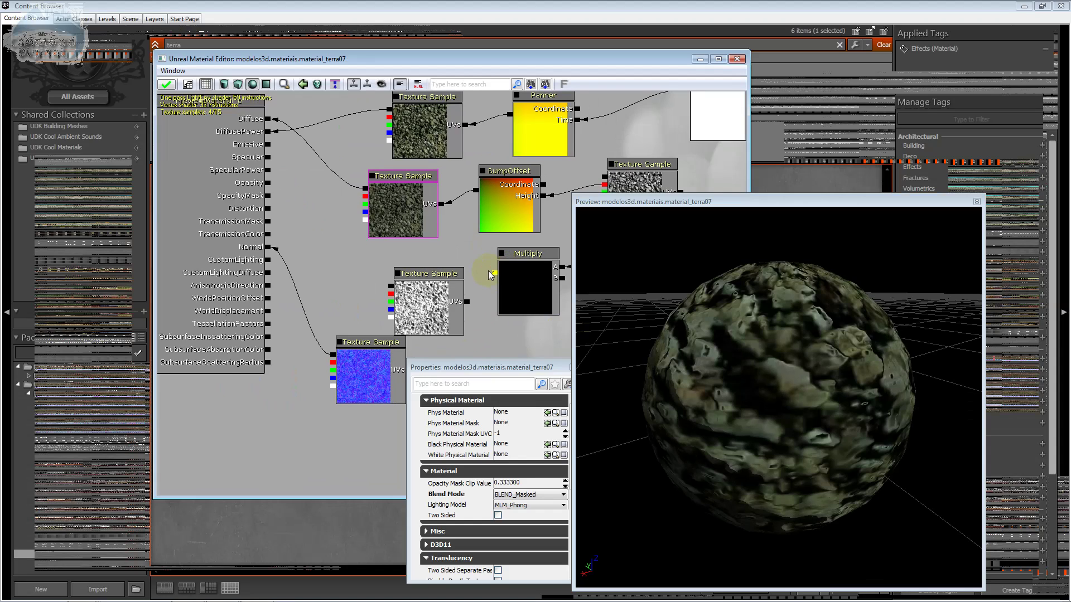
# - Test and break the Multiply-to-Emissive and texture-to-OpacityMask links, then close the Material Editor
pyautogui.moveTo(489, 275); pyautogui.dragTo(268, 145)
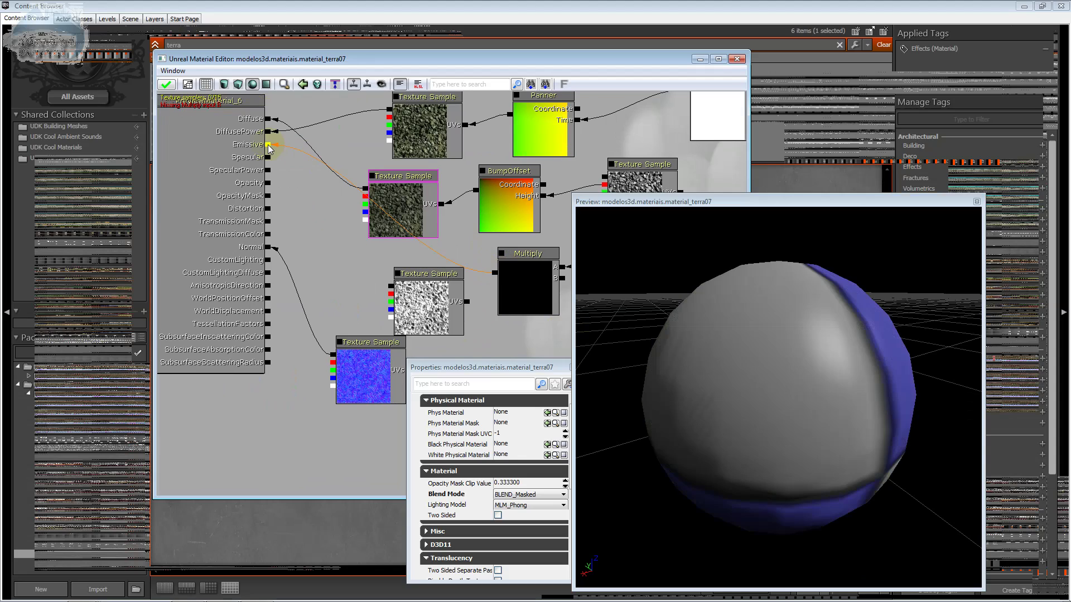
pyautogui.rightClick(494, 272)
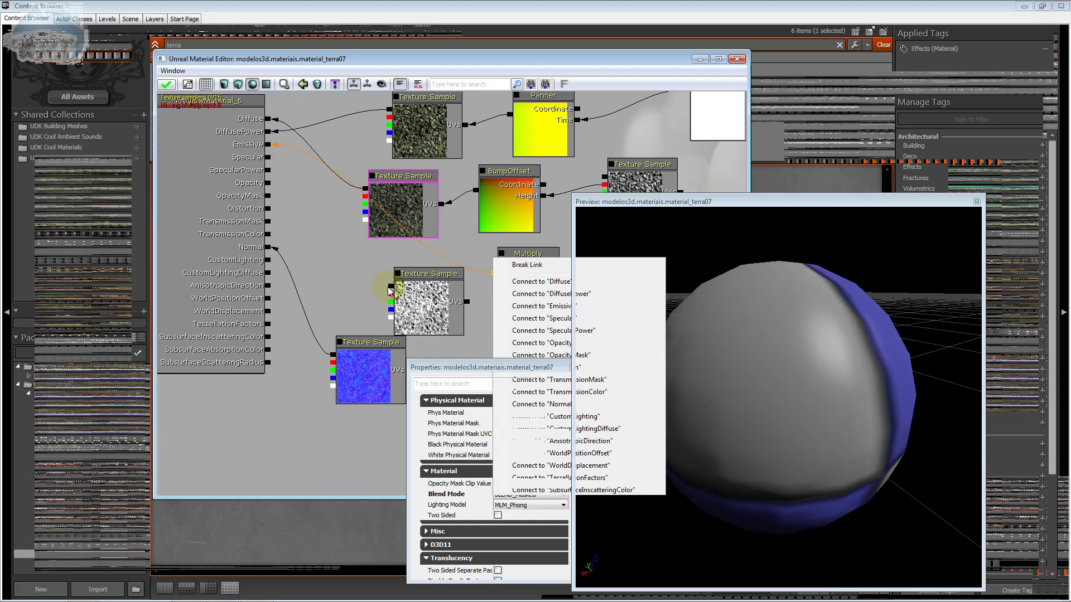
pyautogui.click(516, 266)
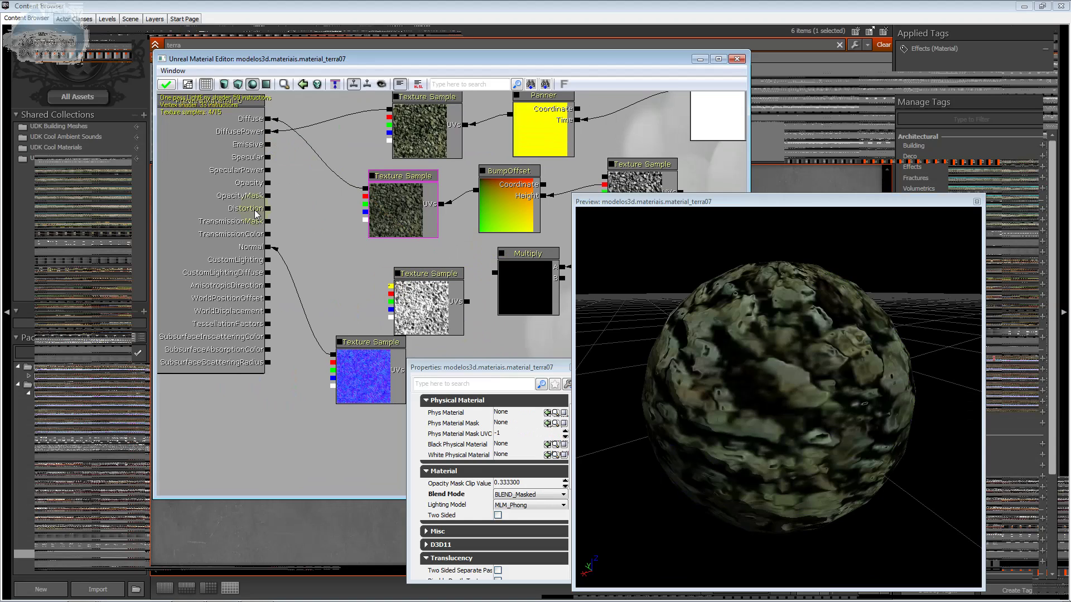
pyautogui.moveTo(257, 215); pyautogui.dragTo(270, 196)
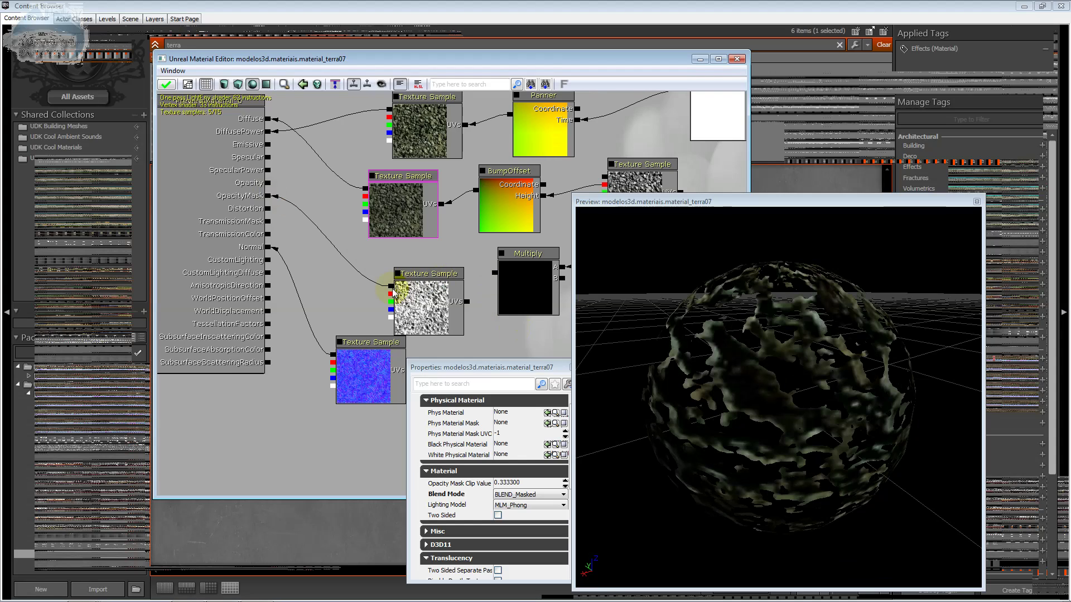
pyautogui.rightClick(389, 270)
pyautogui.click(413, 277)
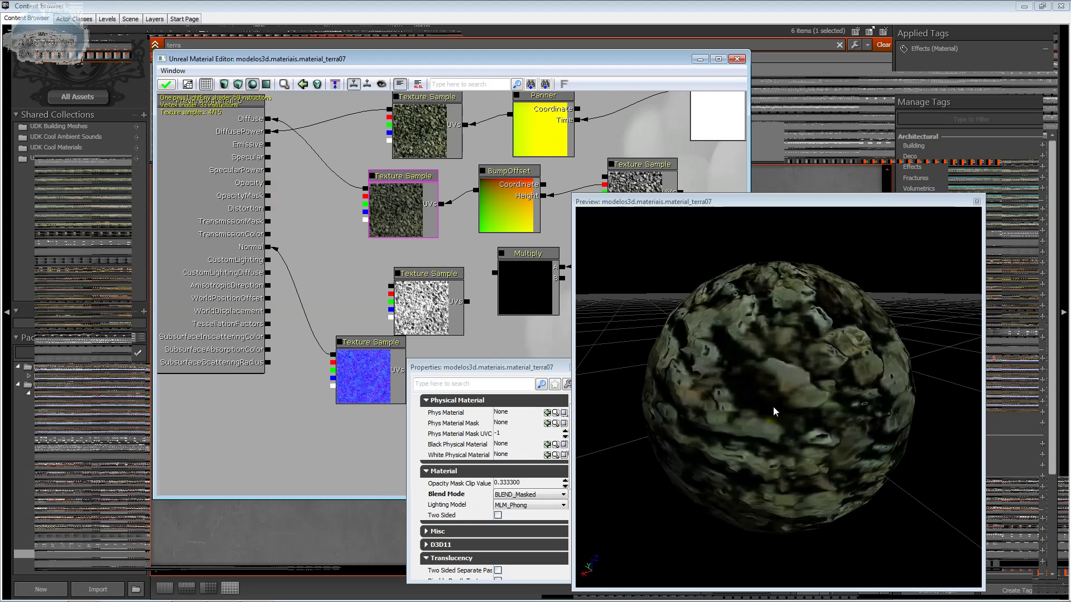
pyautogui.click(737, 59)
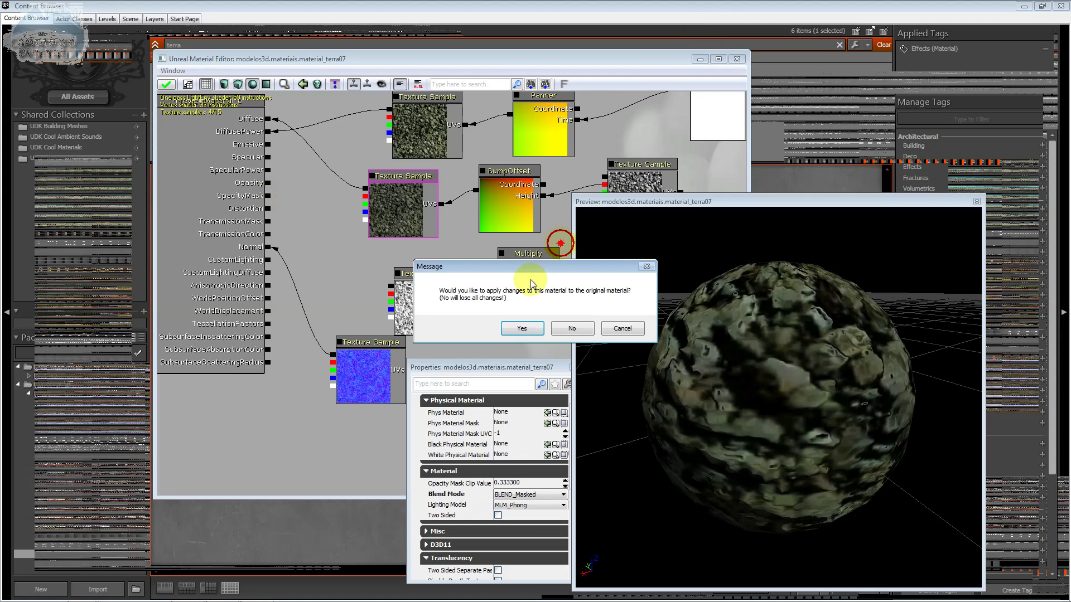
# - Apply the terra07 material changes, close the editor windows and Content Browser, and quit GIMP
pyautogui.click(523, 329)
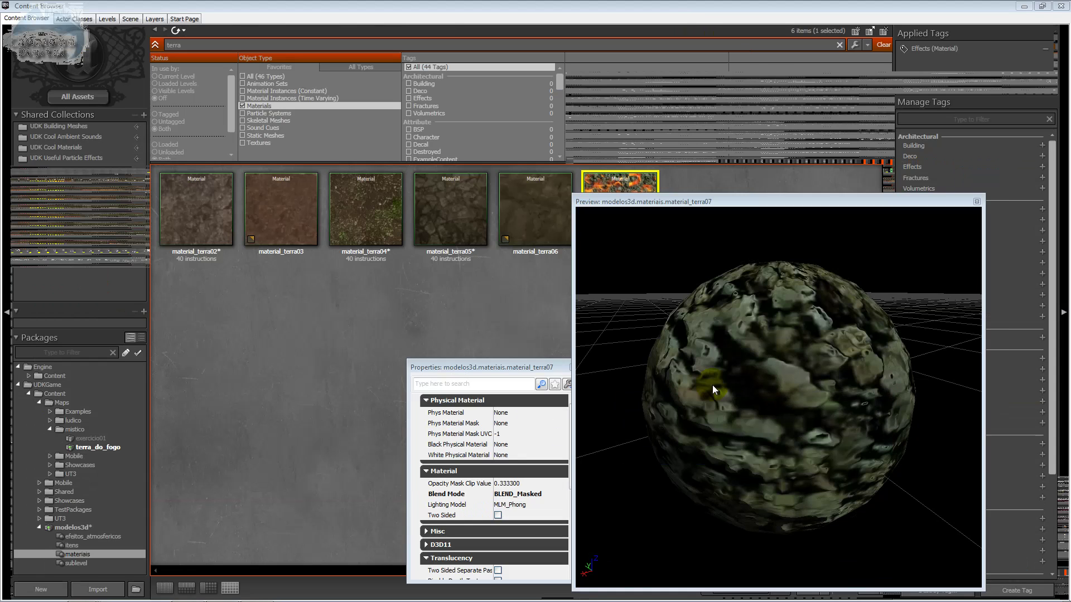
pyautogui.click(711, 385)
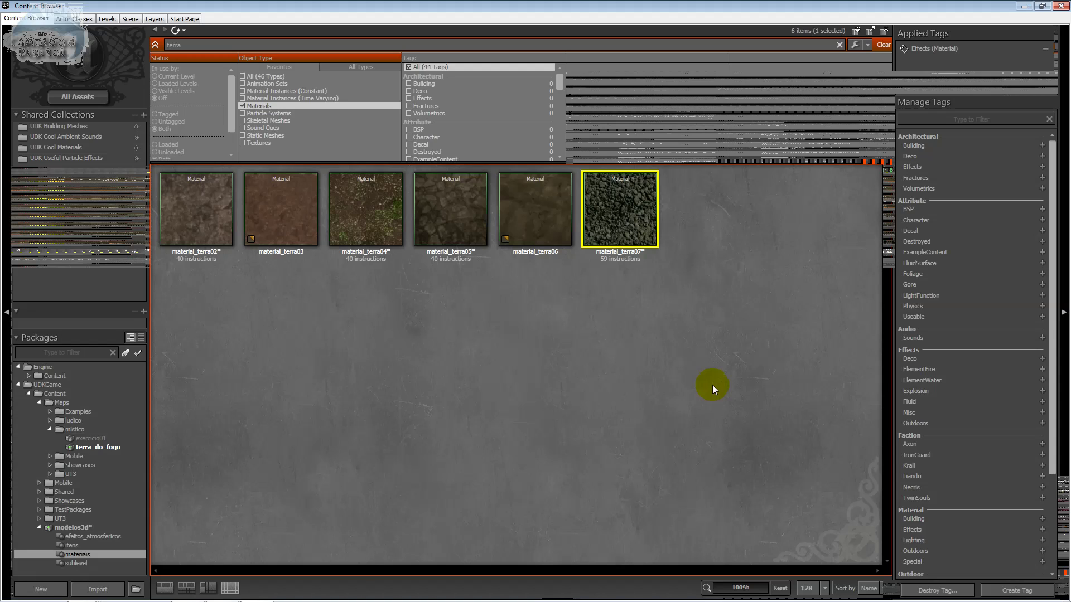
pyautogui.click(1062, 6)
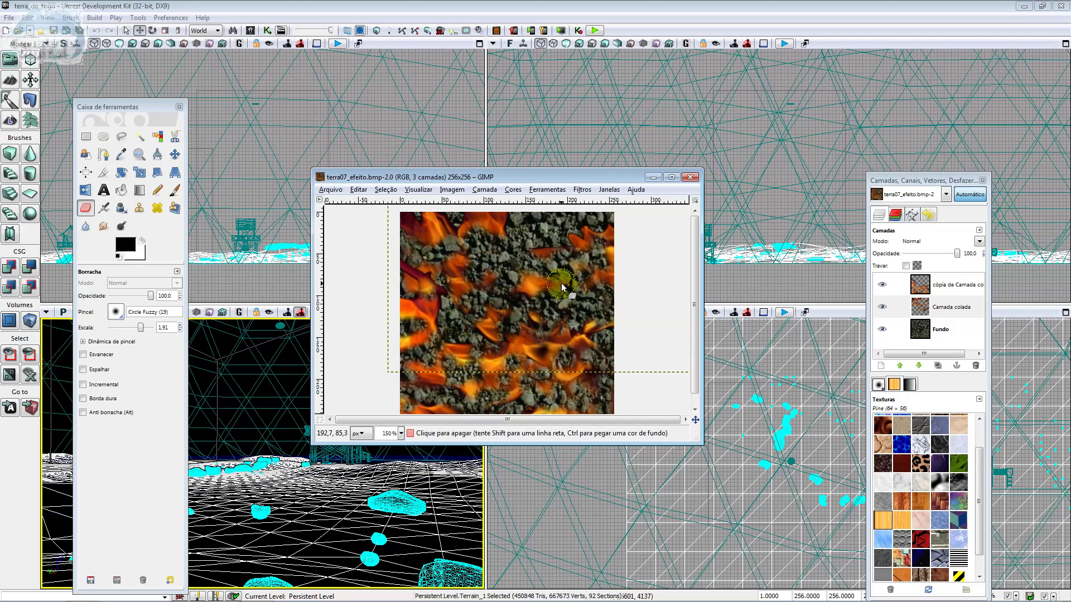
pyautogui.click(689, 178)
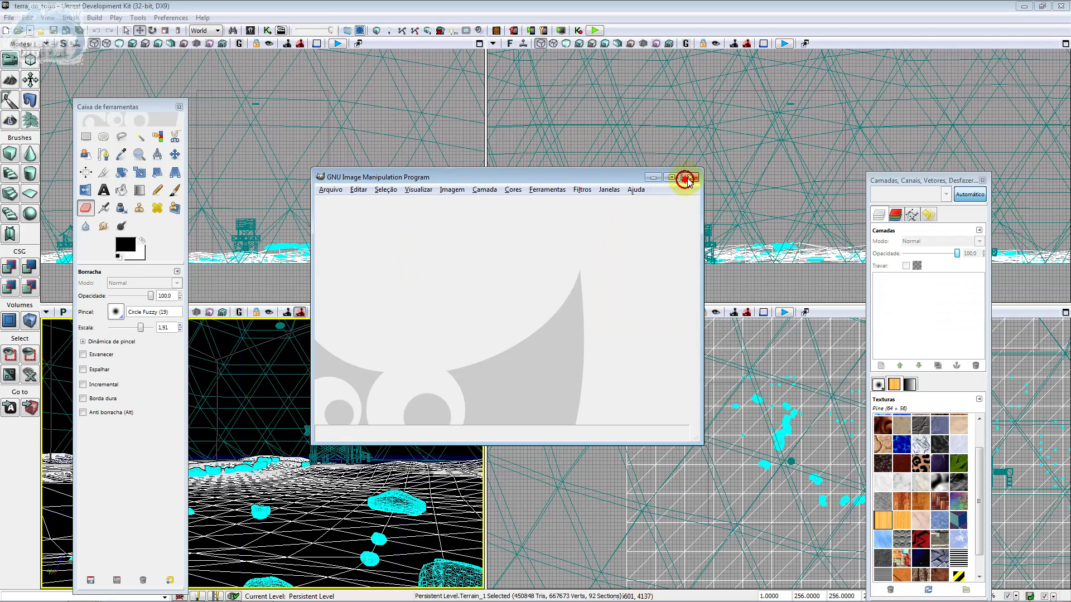
pyautogui.click(690, 178)
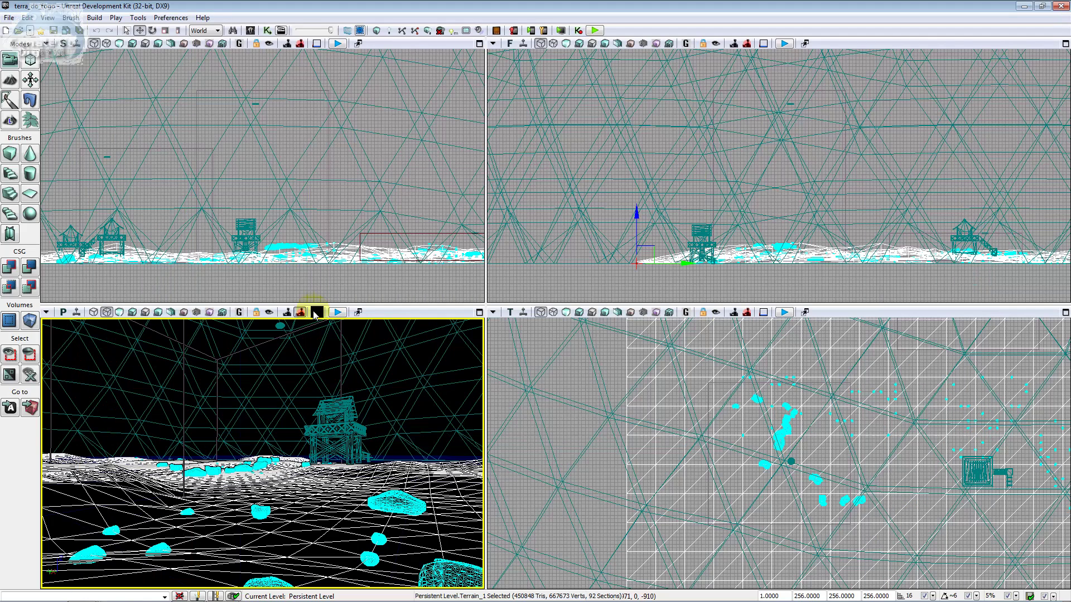
# - Show the perspective view Lit, angled down onto the terra07 terrain, with the Content Browser reopened
pyautogui.click(122, 311)
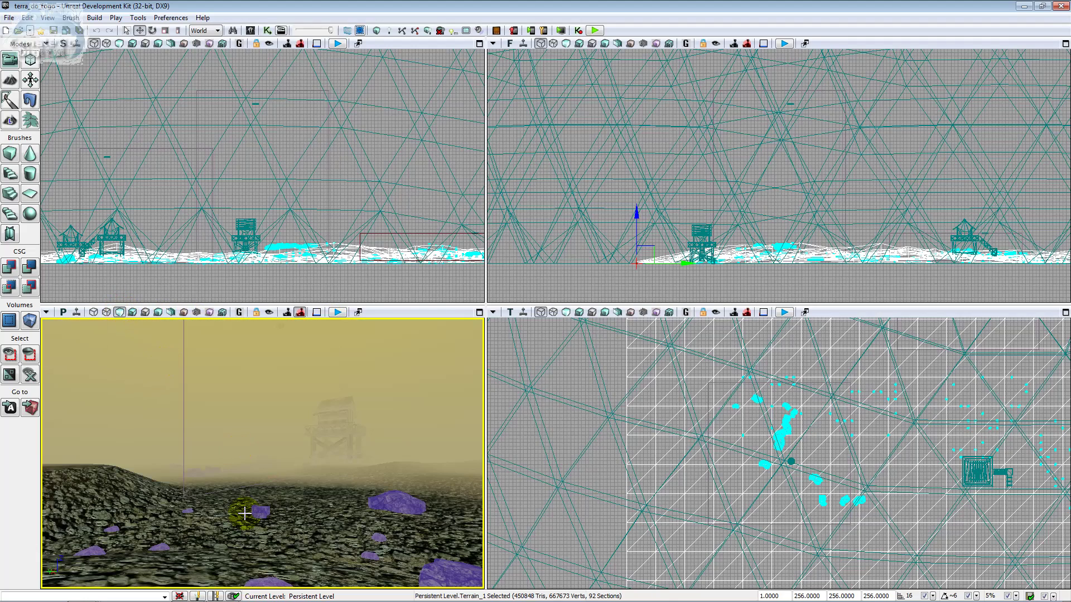
pyautogui.moveTo(162, 359); pyautogui.dragTo(162, 359)
pyautogui.moveTo(162, 359); pyautogui.dragTo(163, 359, button='right')
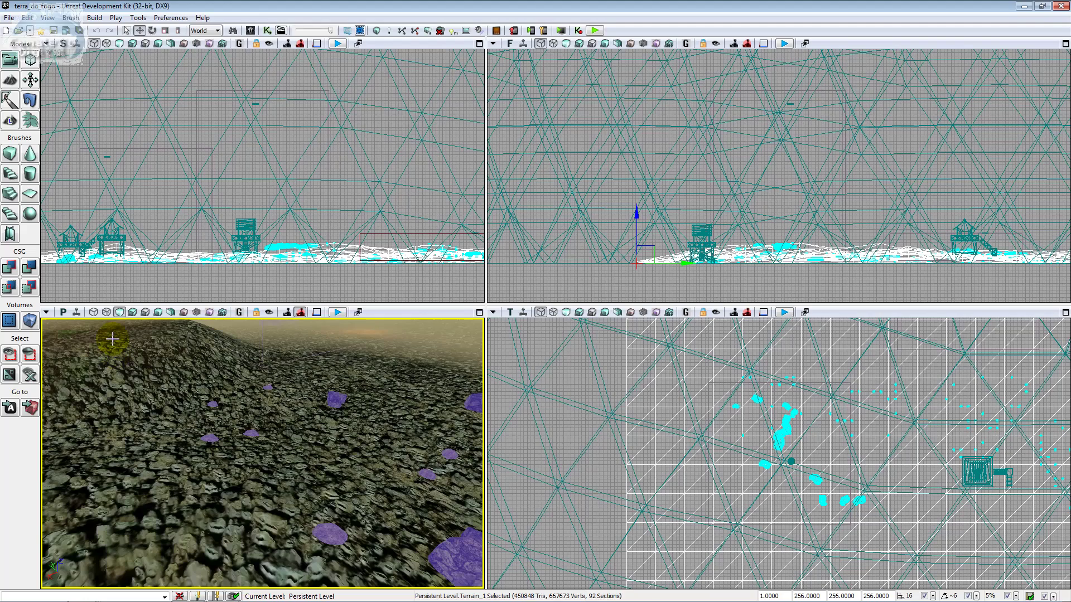
pyautogui.click(251, 30)
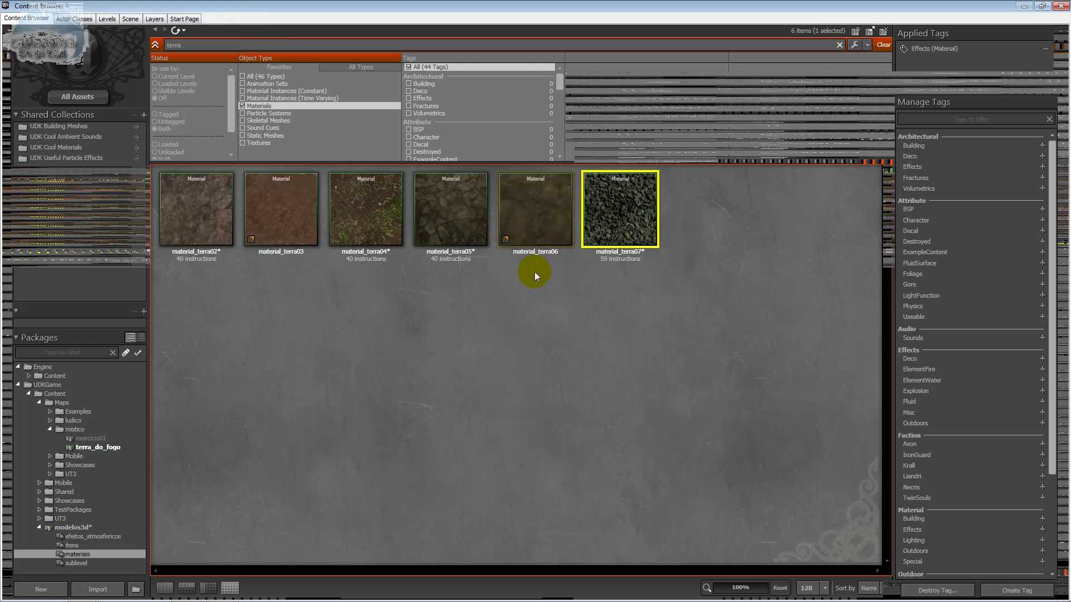
# - Open material_terra07 and break the Panner's link to the top Texture Sample's UVs
pyautogui.doubleClick(607, 240)
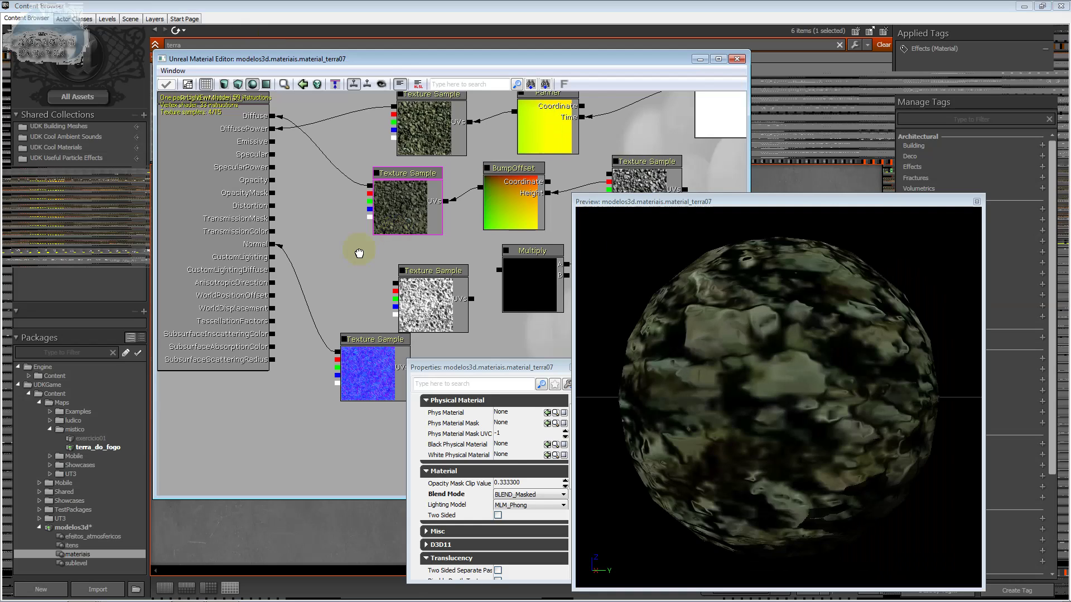
pyautogui.moveTo(318, 250); pyautogui.dragTo(211, 345)
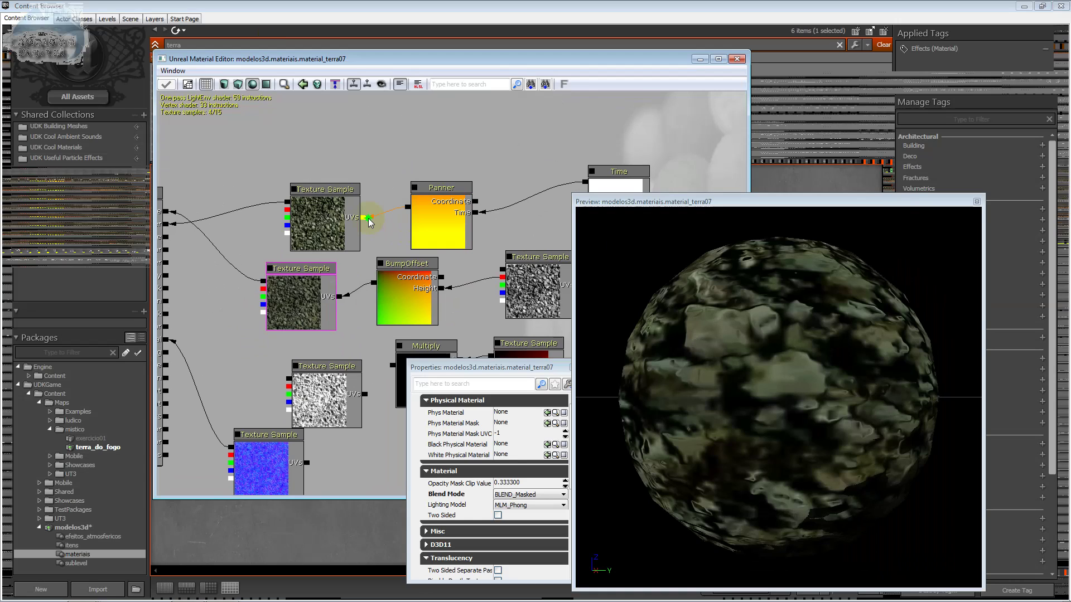
pyautogui.rightClick(368, 219)
pyautogui.click(391, 210)
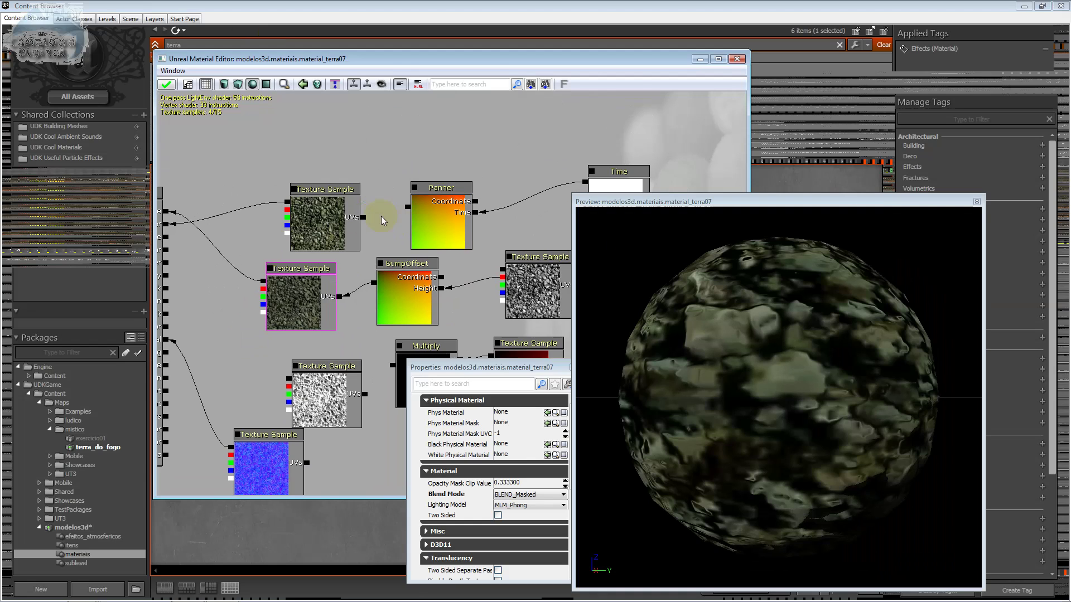
pyautogui.hotkey('alt', 'Tab')
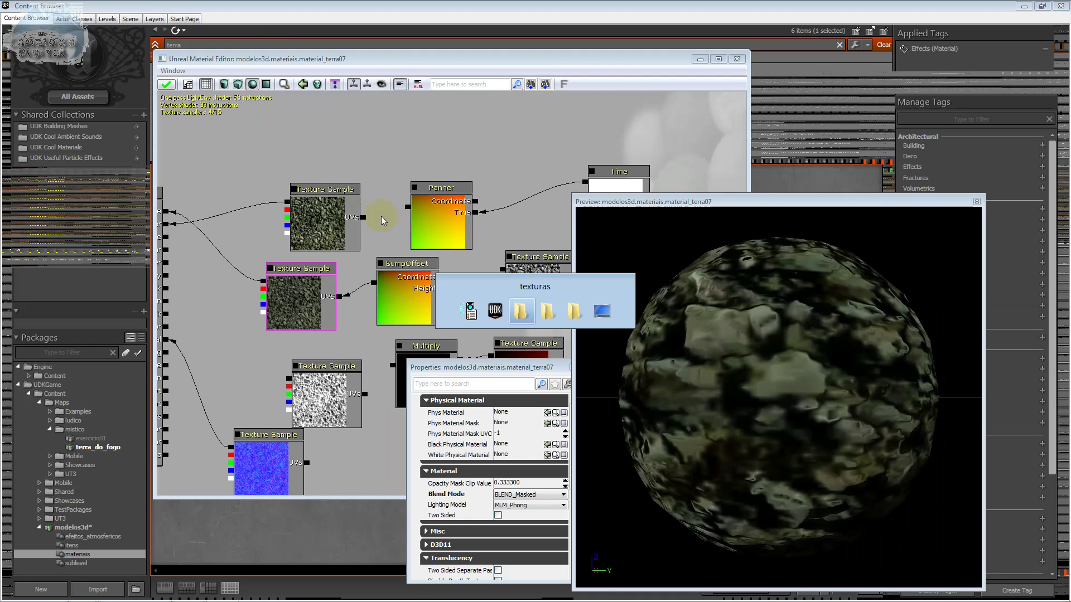
pyautogui.hotkey('alt', 'Tab')
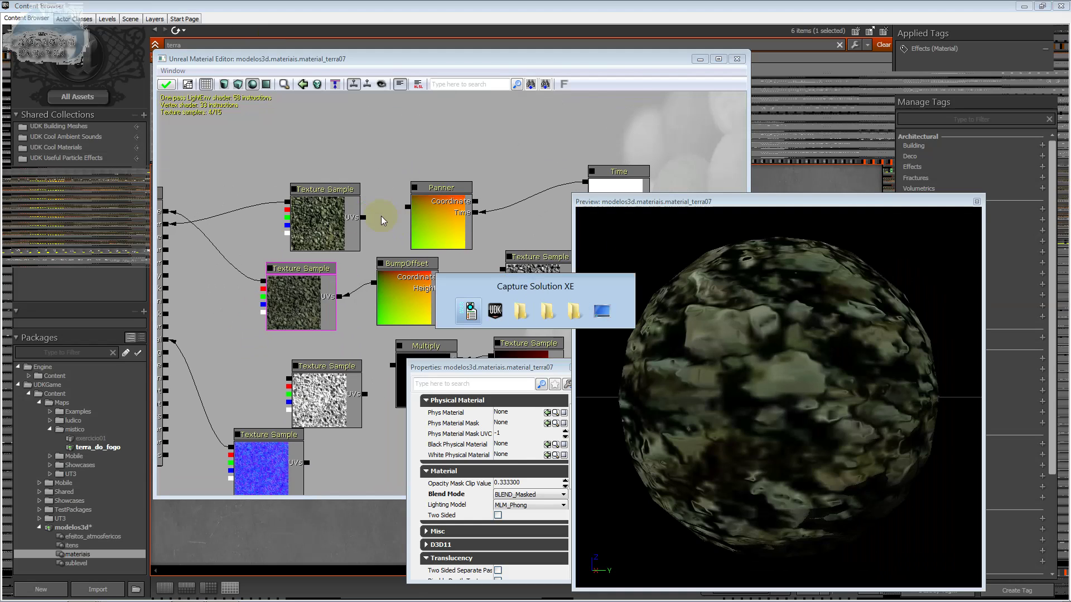